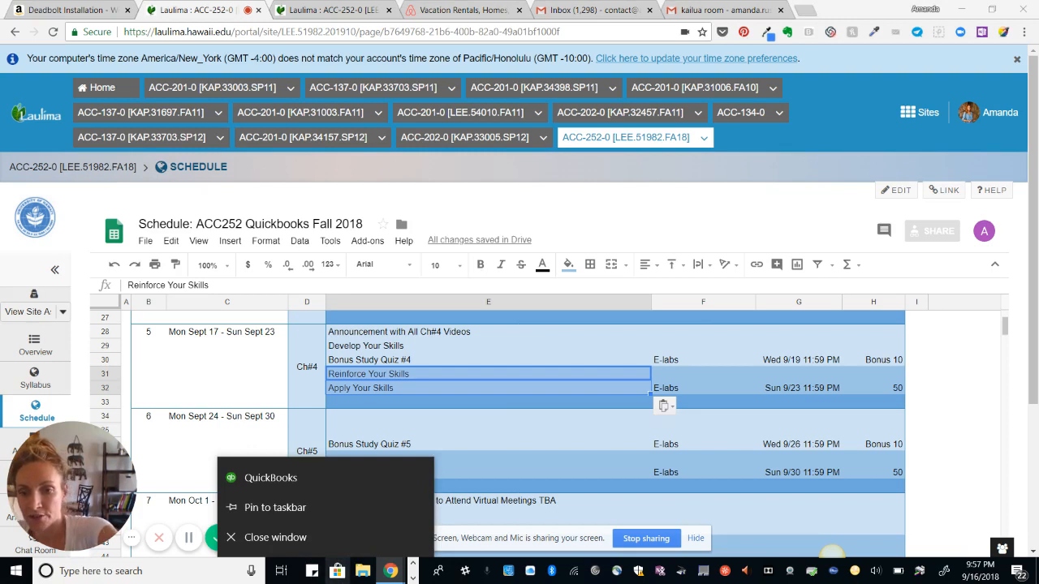
Launch QuickBooks from the taskbar and accept reusing the empty QuickBooks window
{"action": "left_click", "coordinate": [272, 478]}
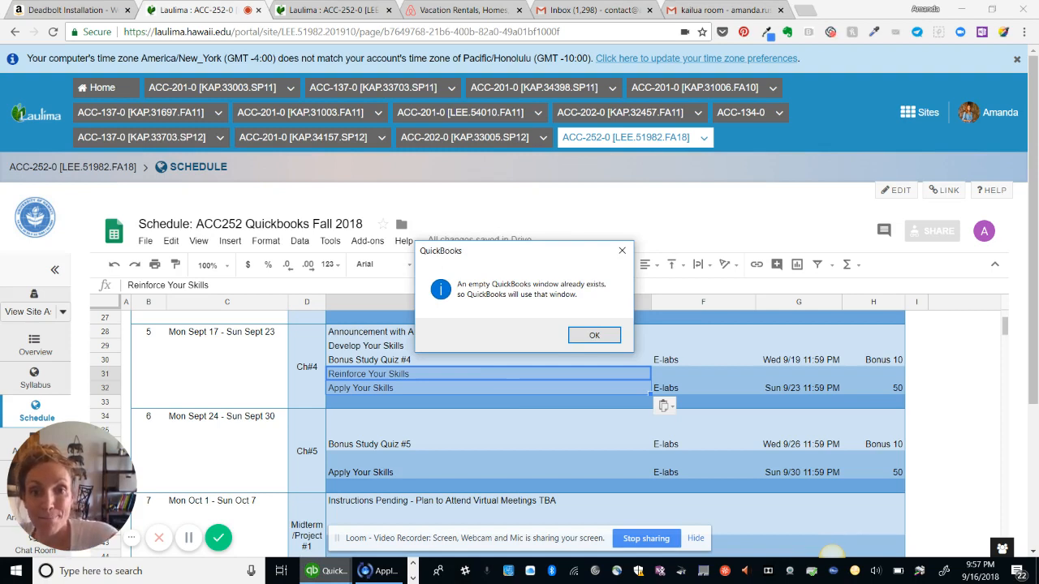
{"action": "key", "text": "Return"}
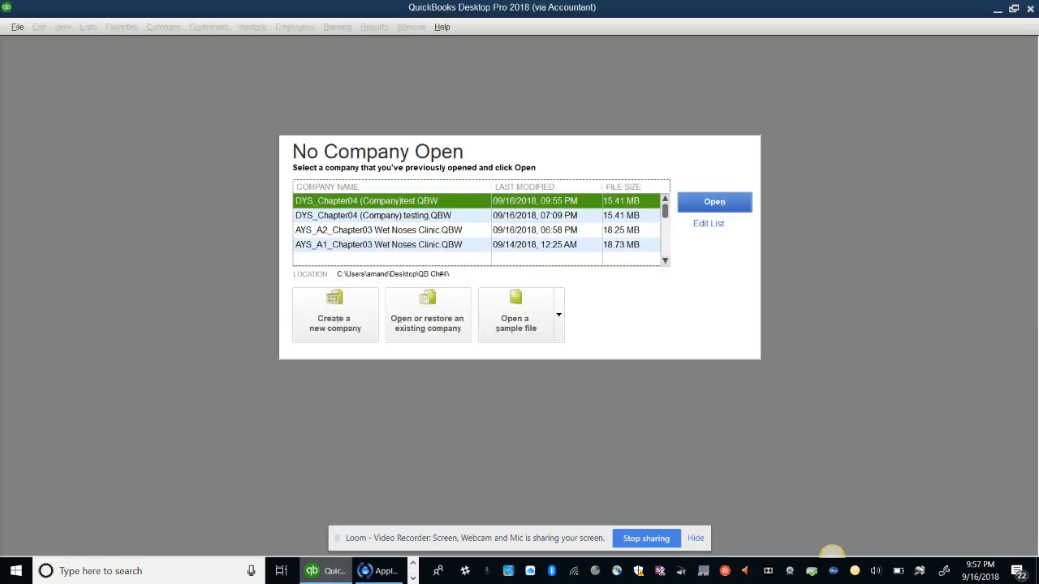
Choose to restore a portable company file and browse into the QB Ch#4 folder
{"action": "left_click", "coordinate": [428, 315]}
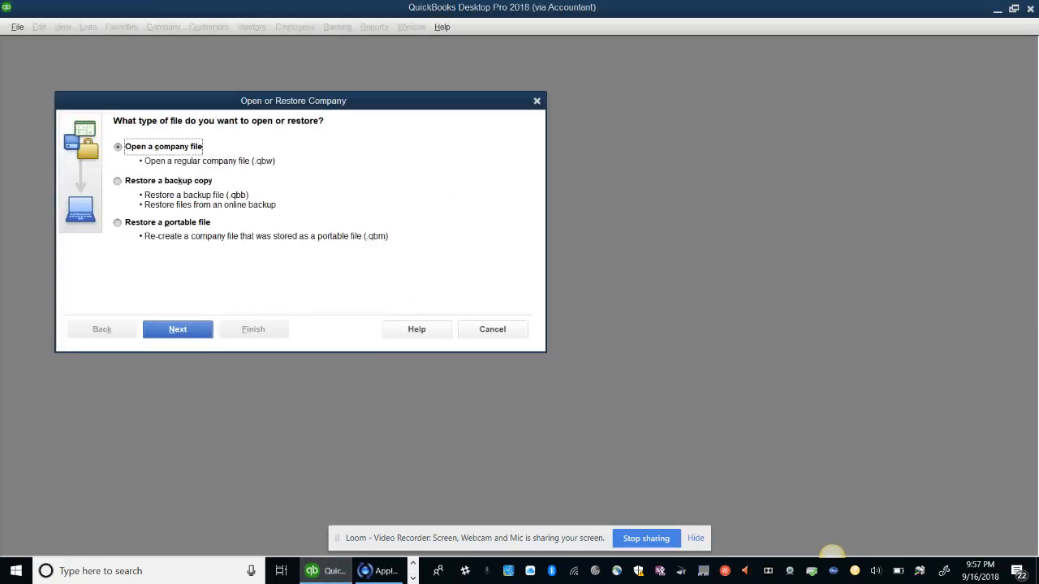
{"action": "left_click", "coordinate": [119, 223]}
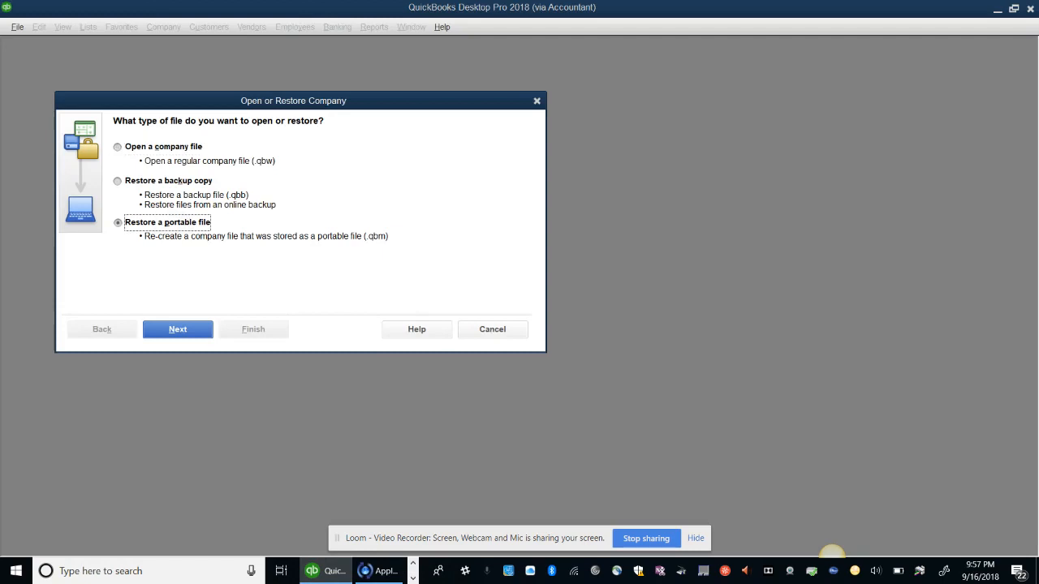
{"action": "left_click", "coordinate": [178, 329]}
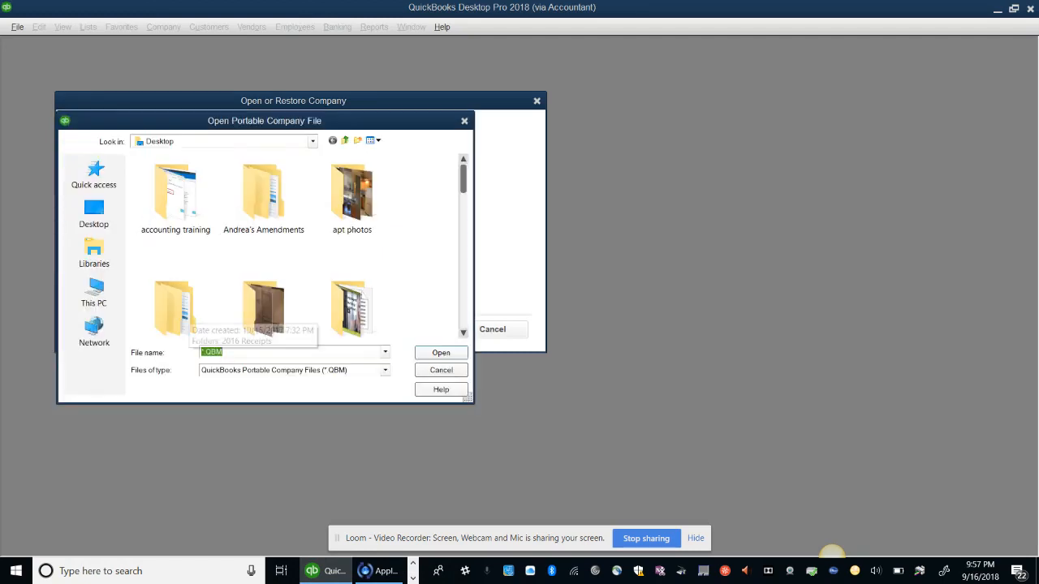
{"action": "scroll", "coordinate": [182, 317], "scroll_direction": "down", "scroll_amount": 10}
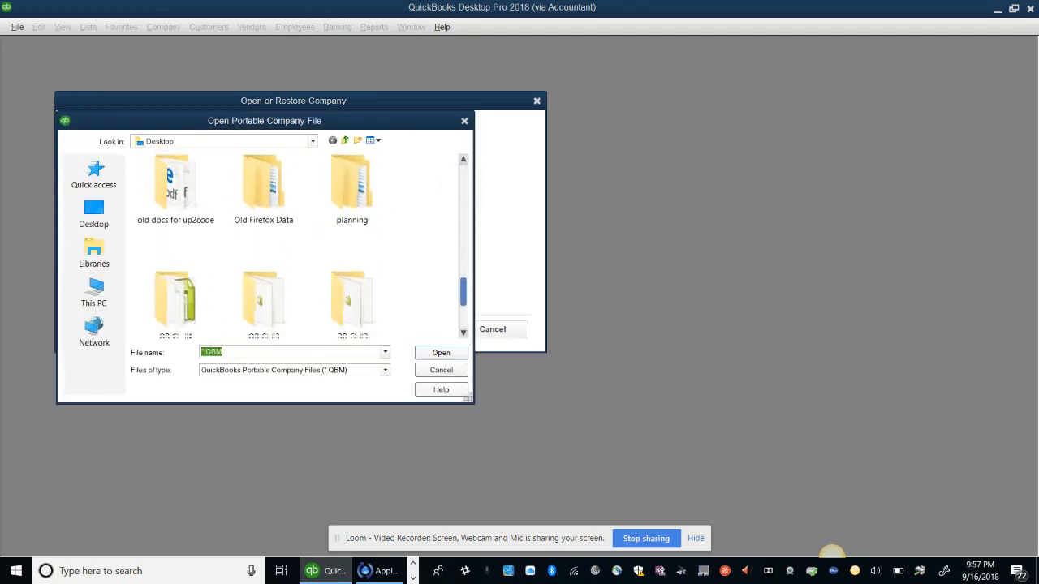
{"action": "left_click", "coordinate": [175, 289]}
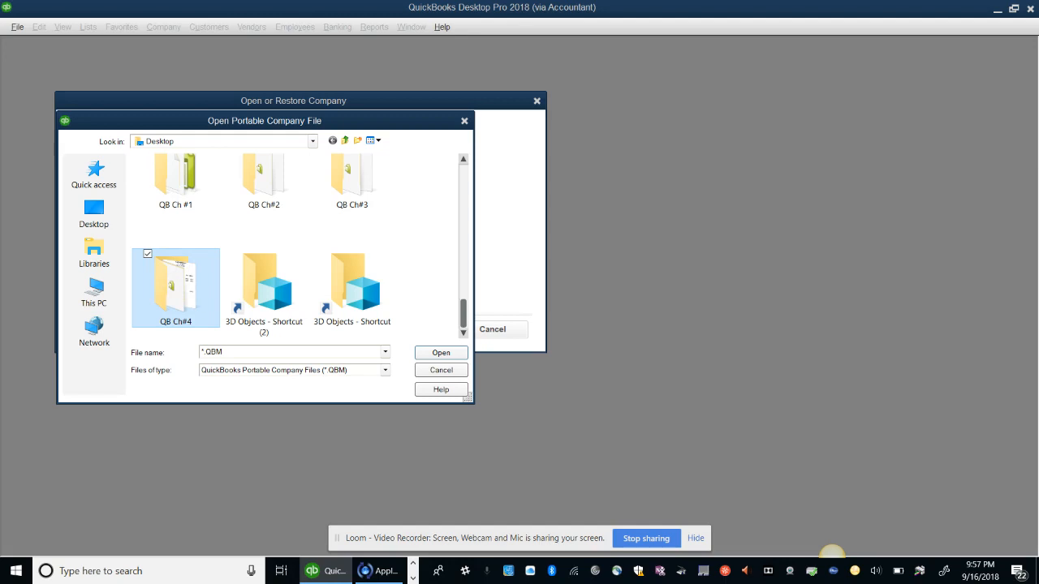
{"action": "key", "text": "Return"}
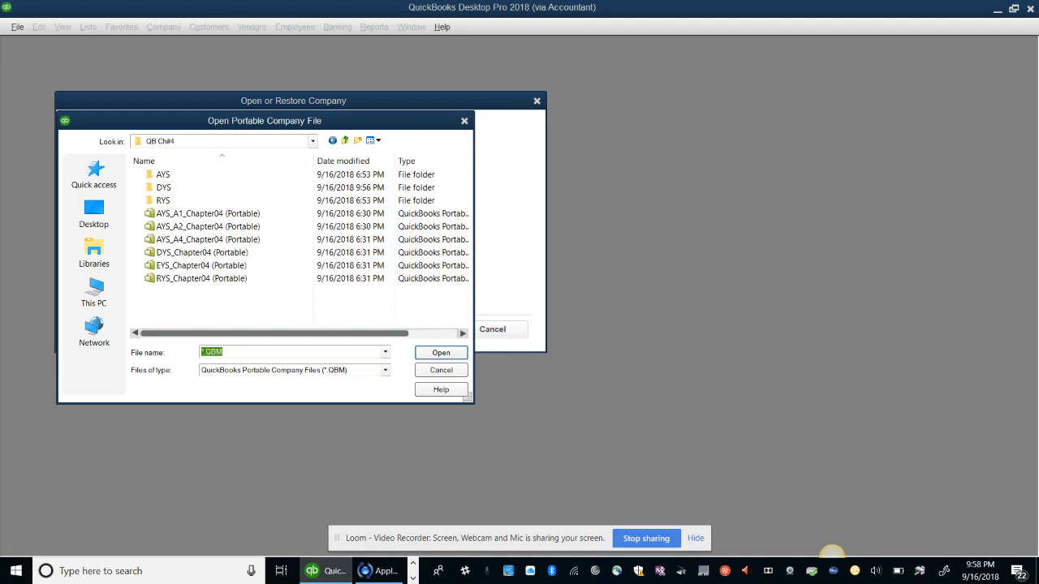
Pick DYS_Chapter04 (Portable) and set the restore location to Desktop > QB Ch#4 > DYS
{"action": "left_click", "coordinate": [202, 252]}
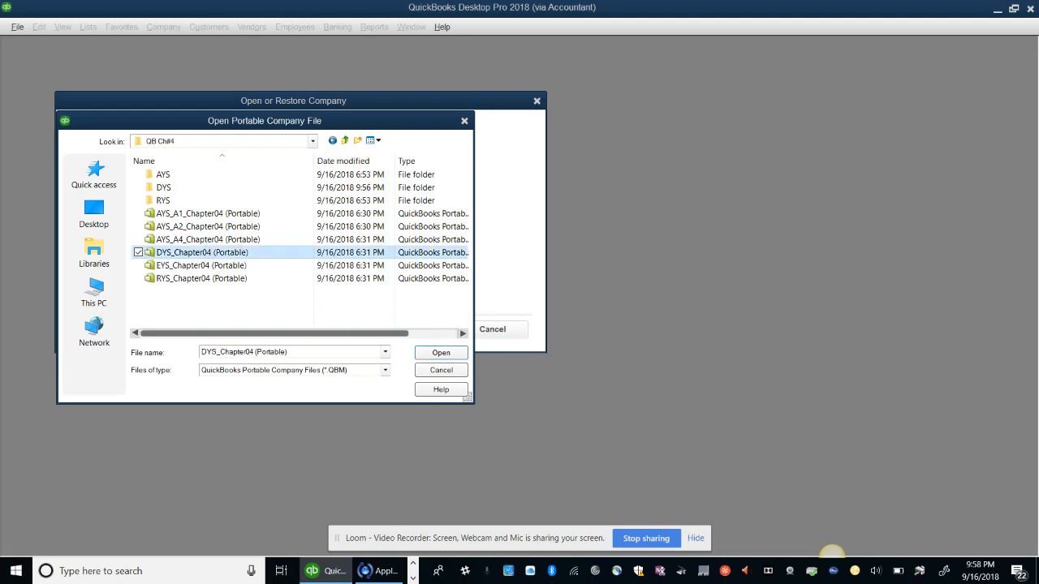
{"action": "left_click", "coordinate": [440, 353]}
{"action": "key", "text": "Return"}
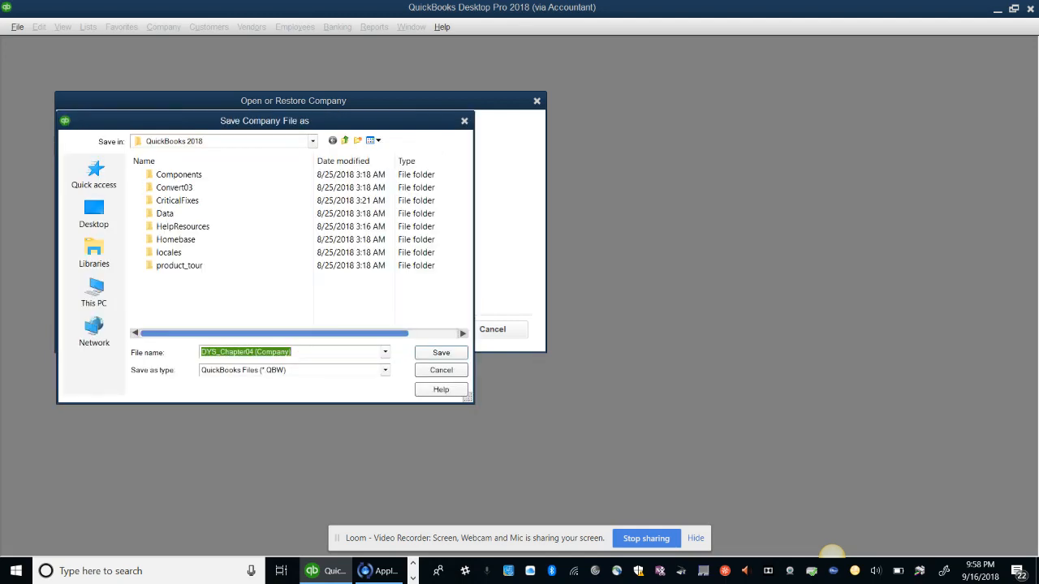
{"action": "left_click", "coordinate": [94, 214]}
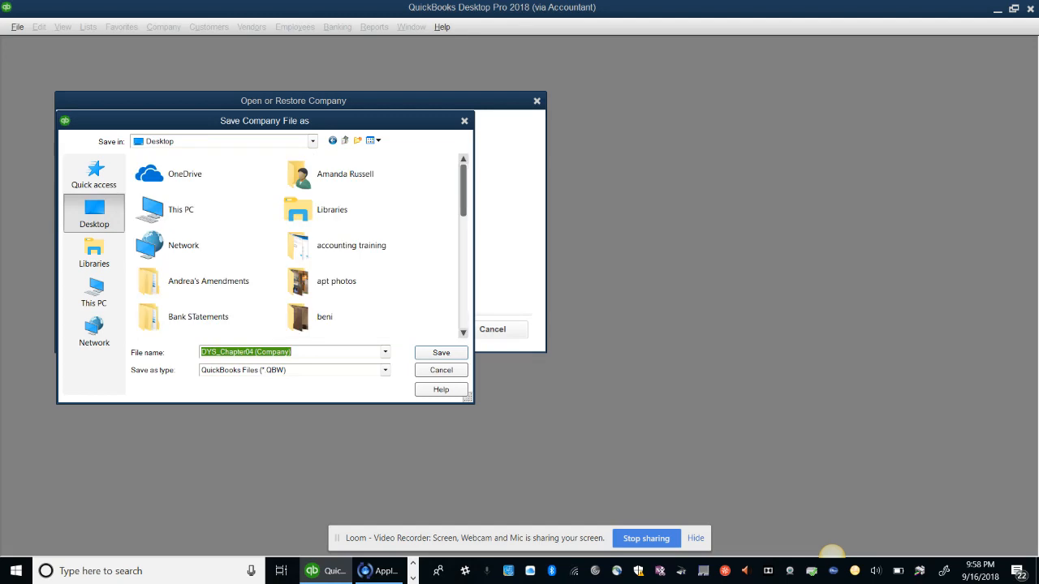
{"action": "scroll", "coordinate": [301, 244], "scroll_direction": "down", "scroll_amount": 6}
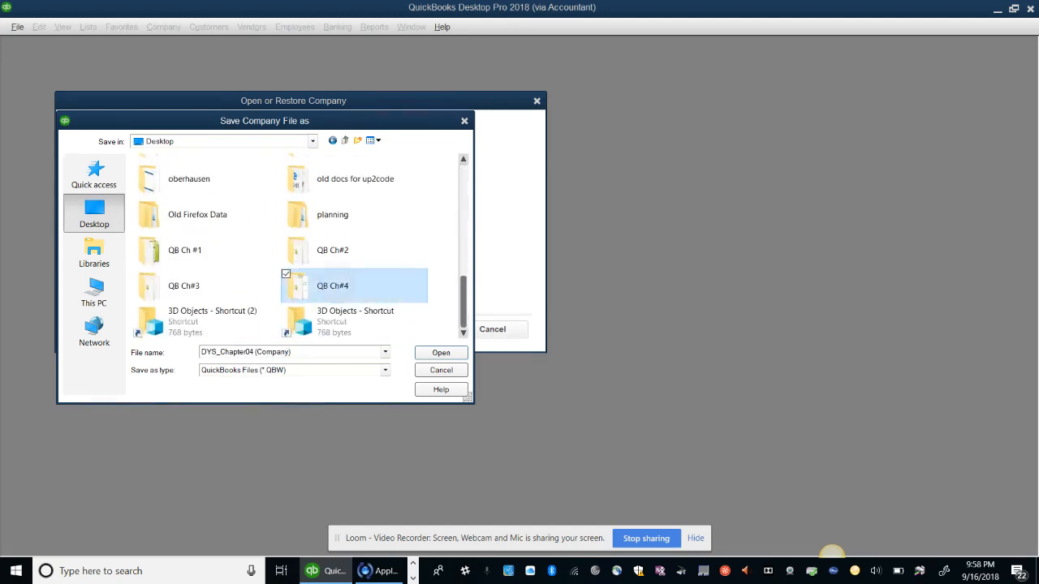
{"action": "double_click", "coordinate": [325, 286]}
{"action": "double_click", "coordinate": [164, 188]}
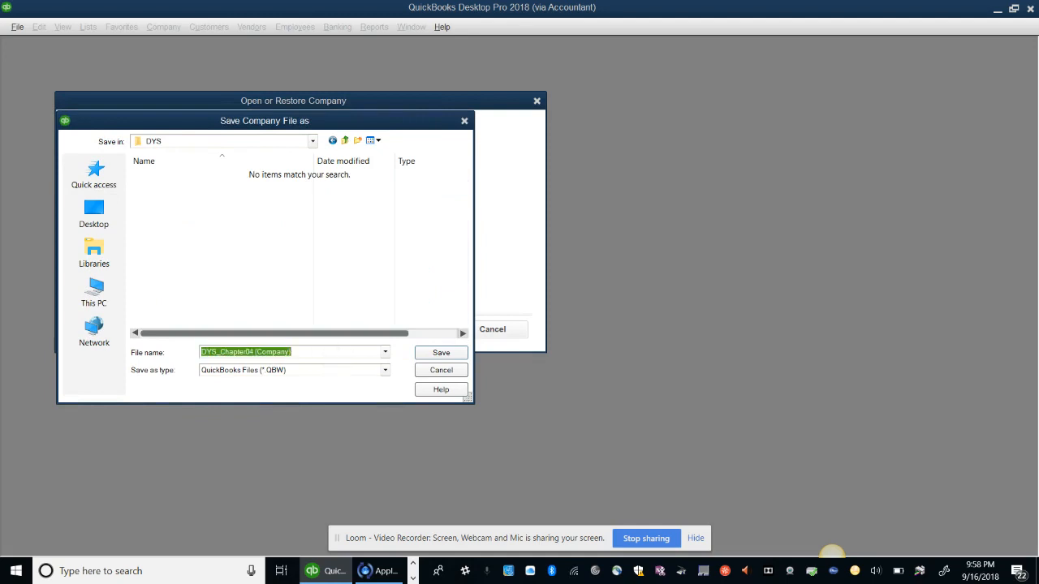
Name the restored company file 'DYS_Chapter04 Average Guy Designs' and save it
{"action": "key", "text": "End"}
{"action": "key", "text": "BackSpace"}
{"action": "key", "text": "BackSpace"}
{"action": "key", "text": "BackSpace"}
{"action": "key", "text": "BackSpace"}
{"action": "key", "text": "BackSpace"}
{"action": "key", "text": "BackSpace"}
{"action": "key", "text": "BackSpace"}
{"action": "key", "text": "BackSpace"}
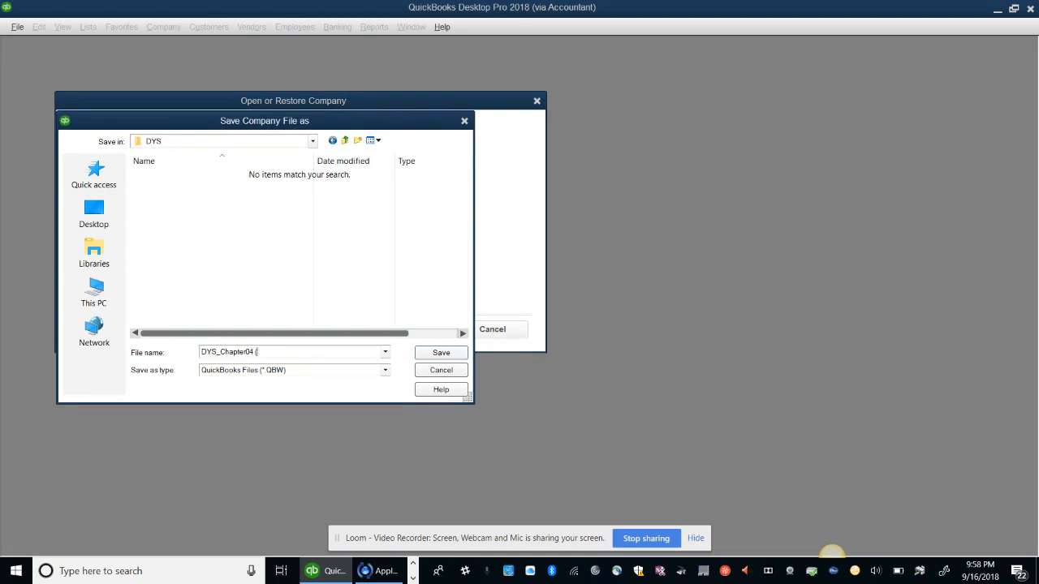
{"action": "key", "text": "BackSpace"}
{"action": "type", "text": "Average Guy Designs"}
{"action": "key", "text": "Return"}
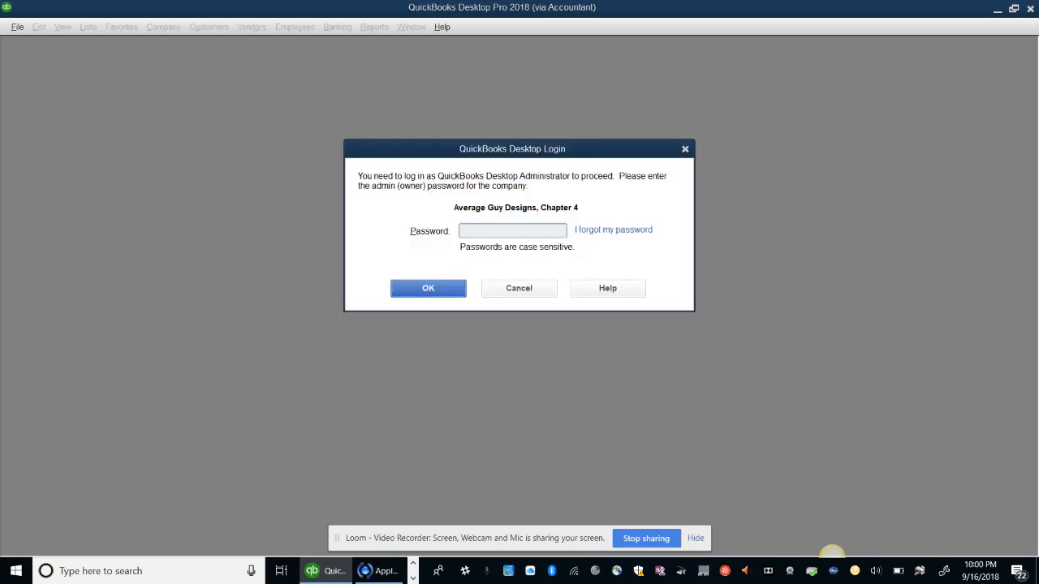
Log in to Average Guy Designs, Chapter 4 with the admin password
{"action": "type", "text": "•••••••••"}
{"action": "key", "text": "Return"}
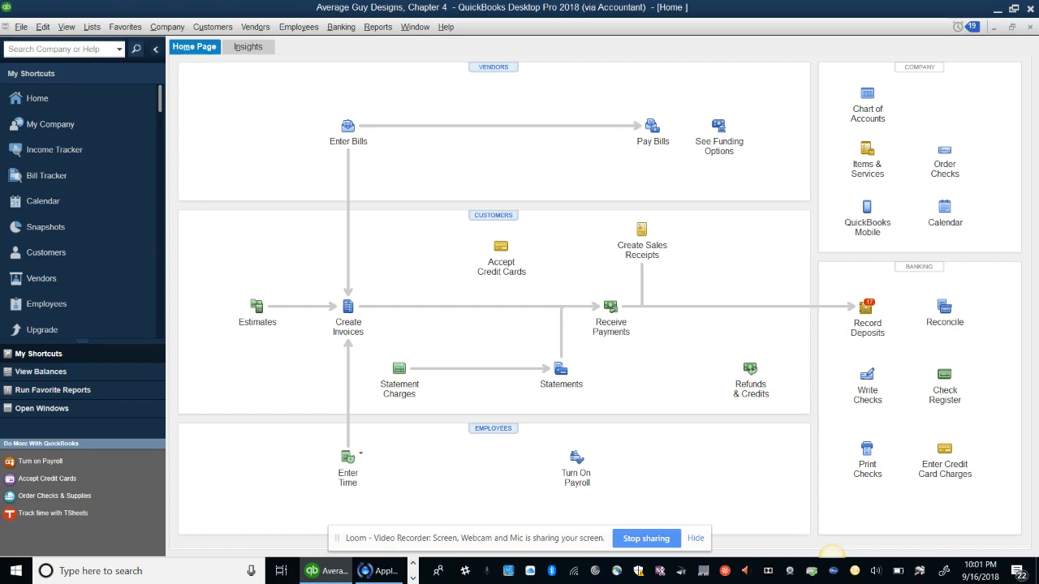
Open the Transfer Funds form from the Banking menu
{"action": "left_click", "coordinate": [341, 27]}
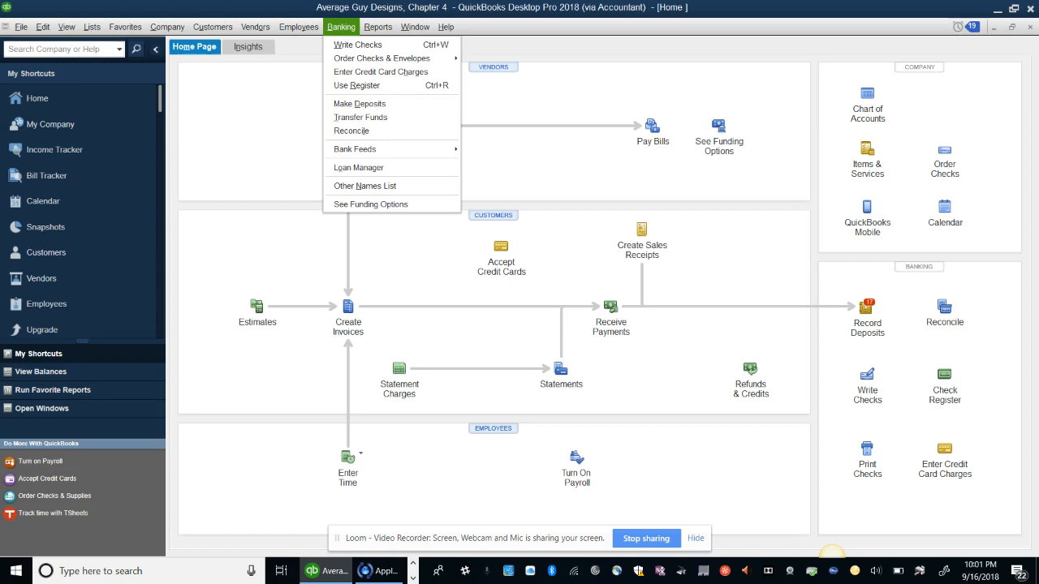
{"action": "left_click", "coordinate": [361, 118]}
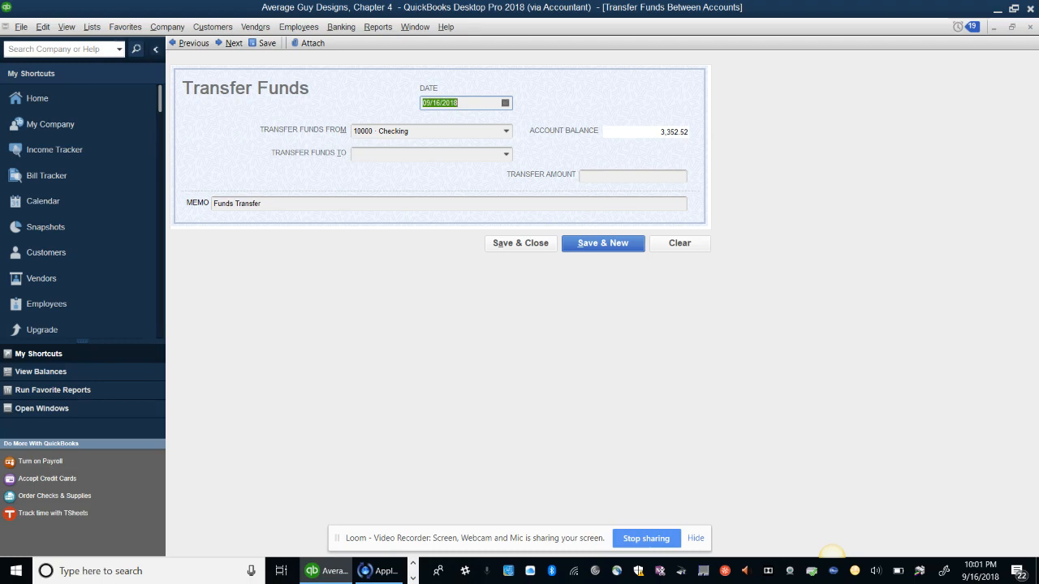
Transfer 1,000.00 from 10000 Checking to 10200 Savings dated 12/18/2023, then Save & Close
{"action": "type", "text": "12/18/2023"}
{"action": "key", "text": "Tab"}
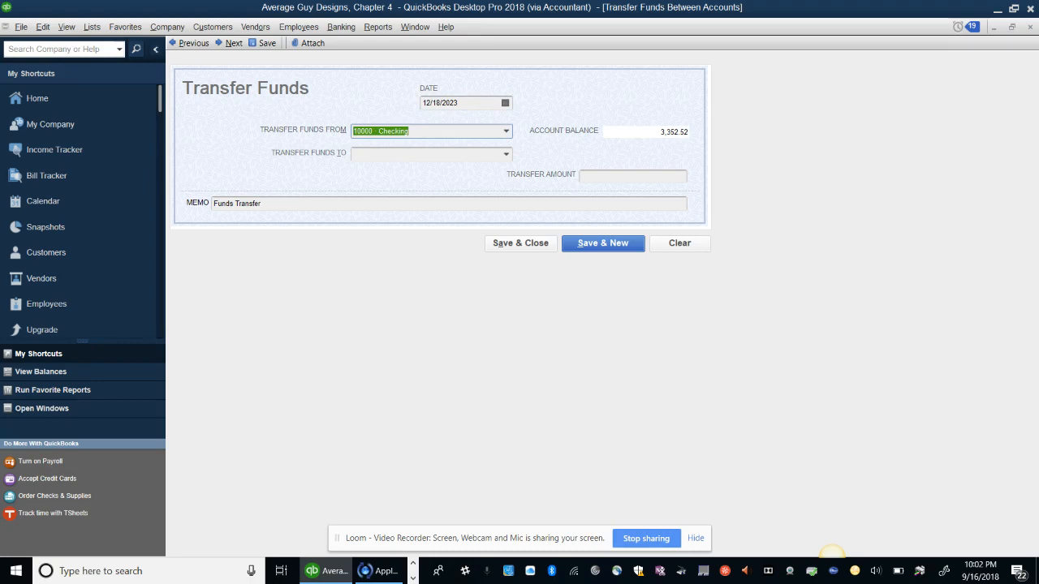
{"action": "key", "text": "Tab"}
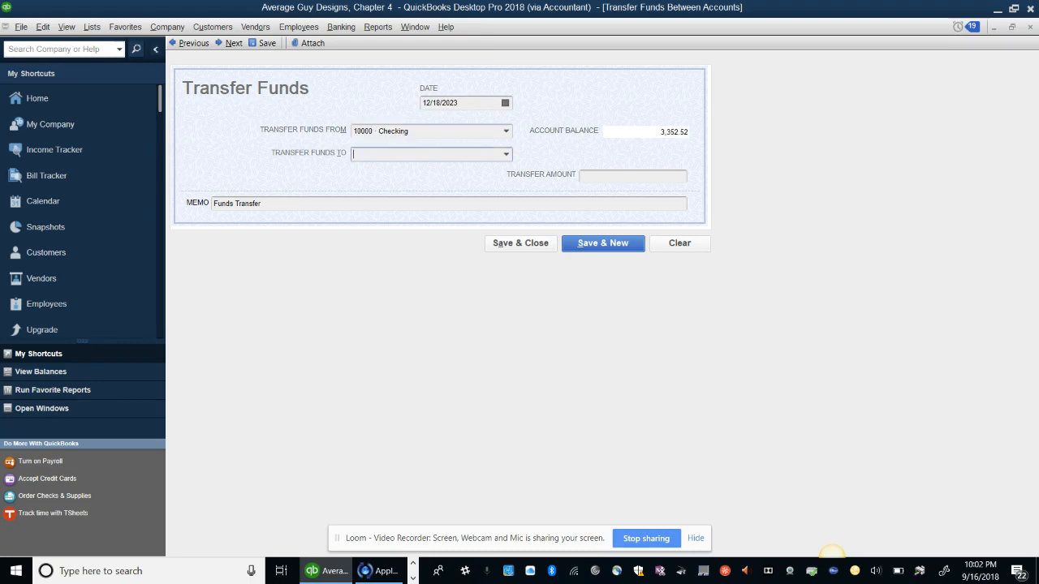
{"action": "type", "text": "10200 · Savings"}
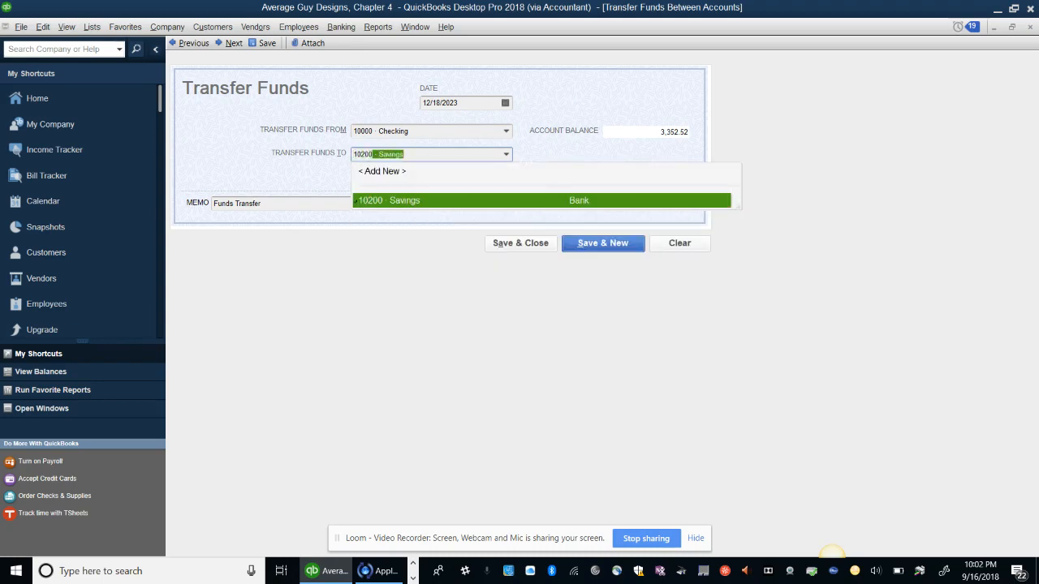
{"action": "key", "text": "Tab"}
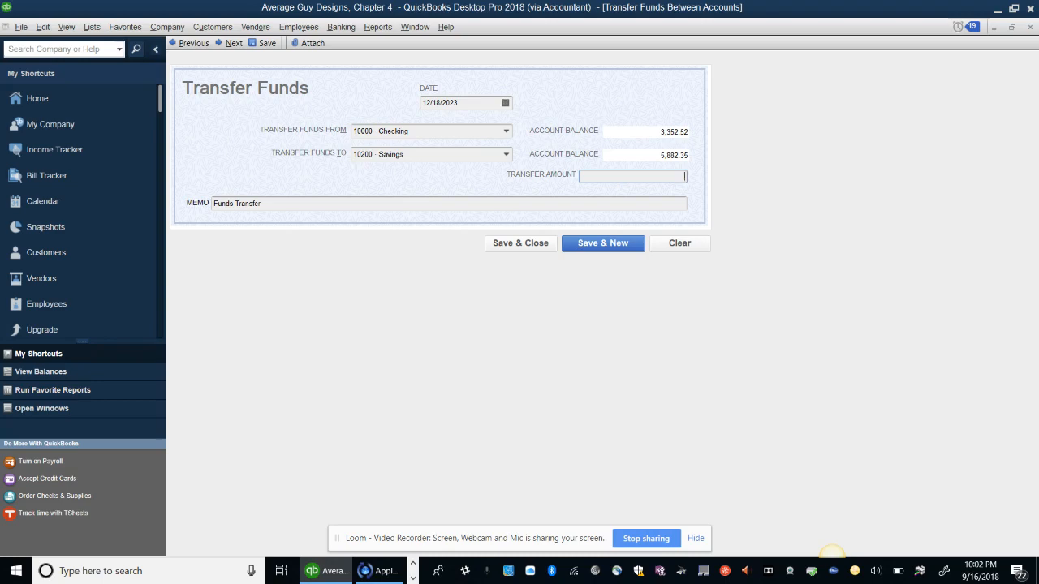
{"action": "type", "text": "1000"}
{"action": "key", "text": "Tab"}
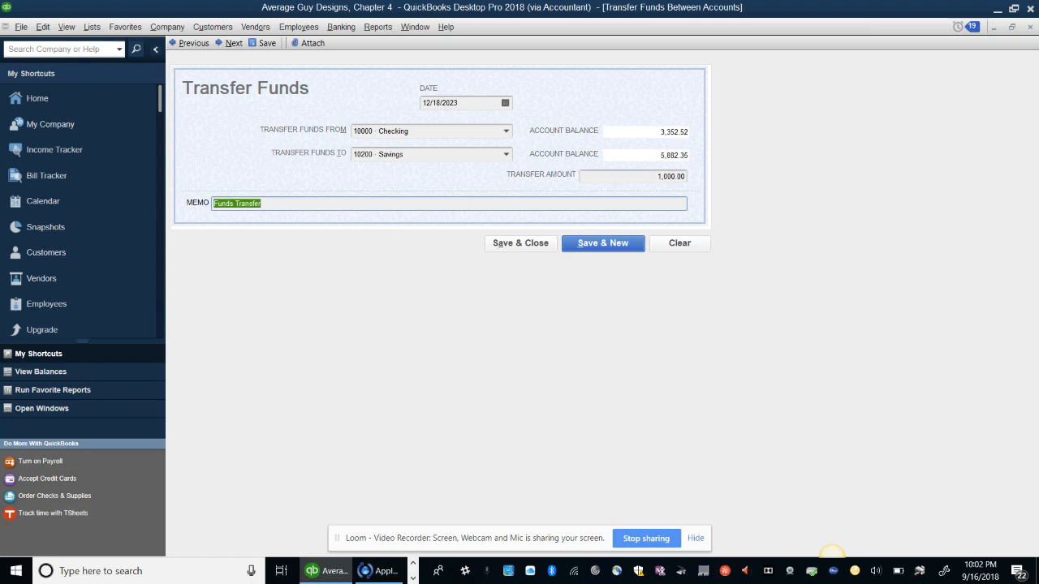
{"action": "key", "text": "alt+a"}
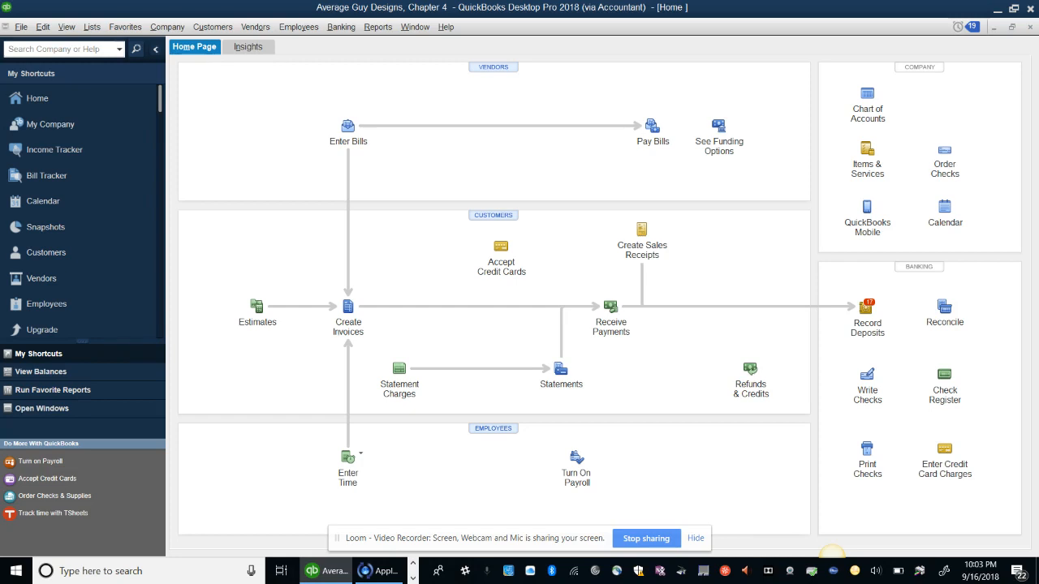
Open the Chart of Accounts from the Company menu
{"action": "key", "text": "alt+c"}
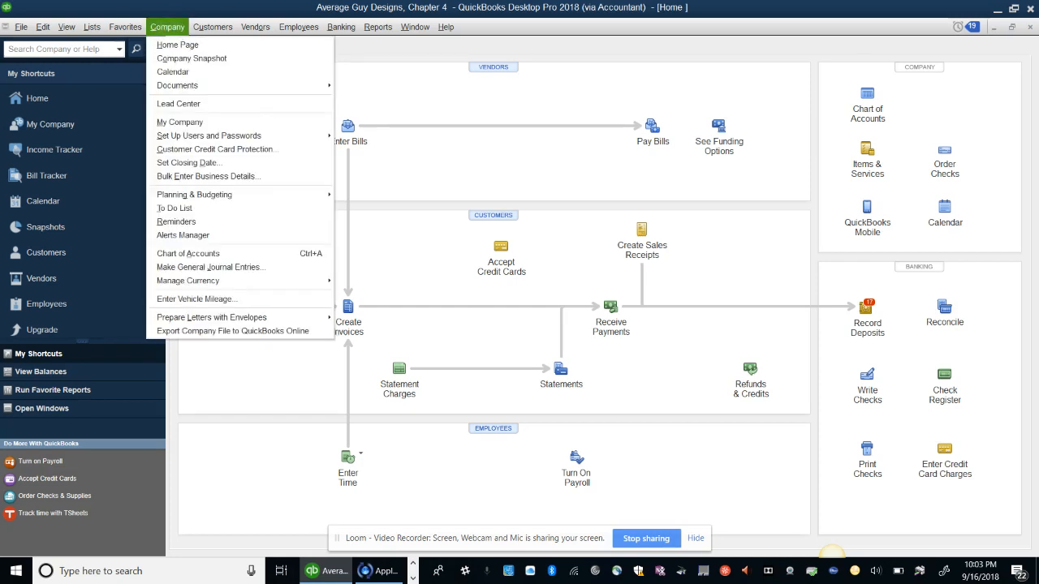
{"action": "left_click", "coordinate": [92, 27]}
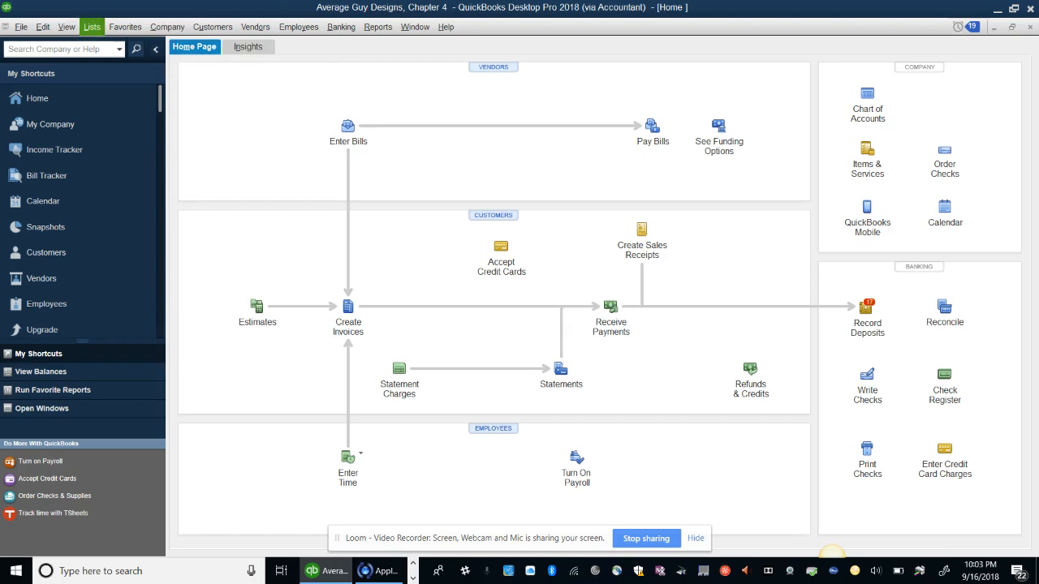
{"action": "left_click", "coordinate": [91, 27]}
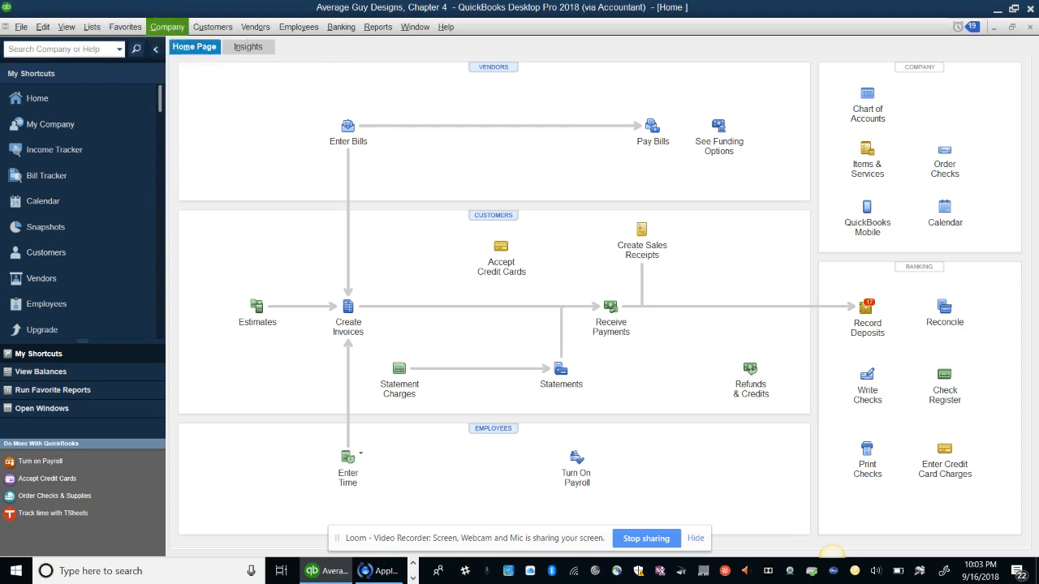
{"action": "left_click", "coordinate": [167, 27]}
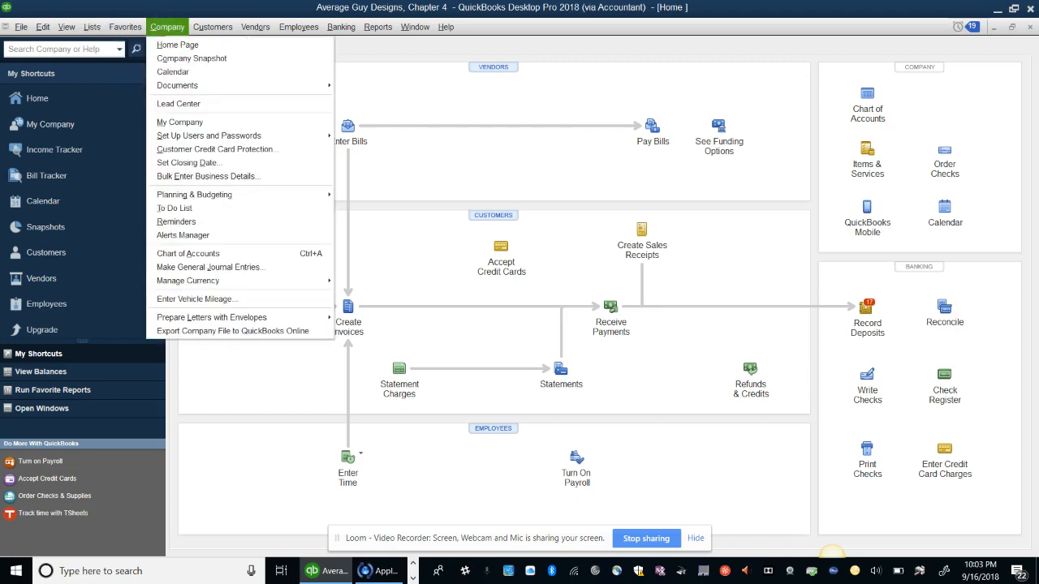
{"action": "left_click", "coordinate": [216, 254]}
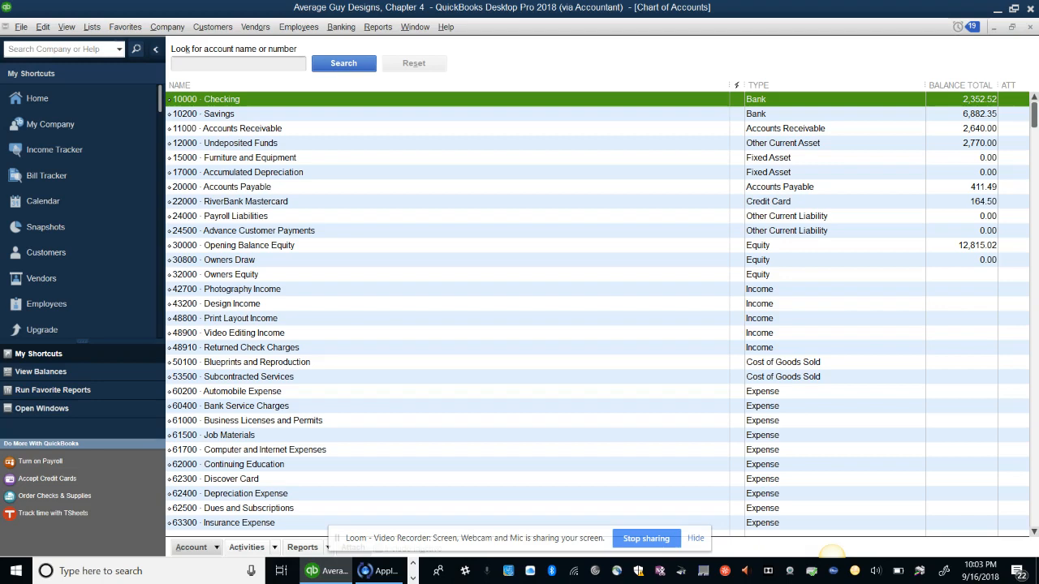
{"action": "double_click", "coordinate": [222, 99]}
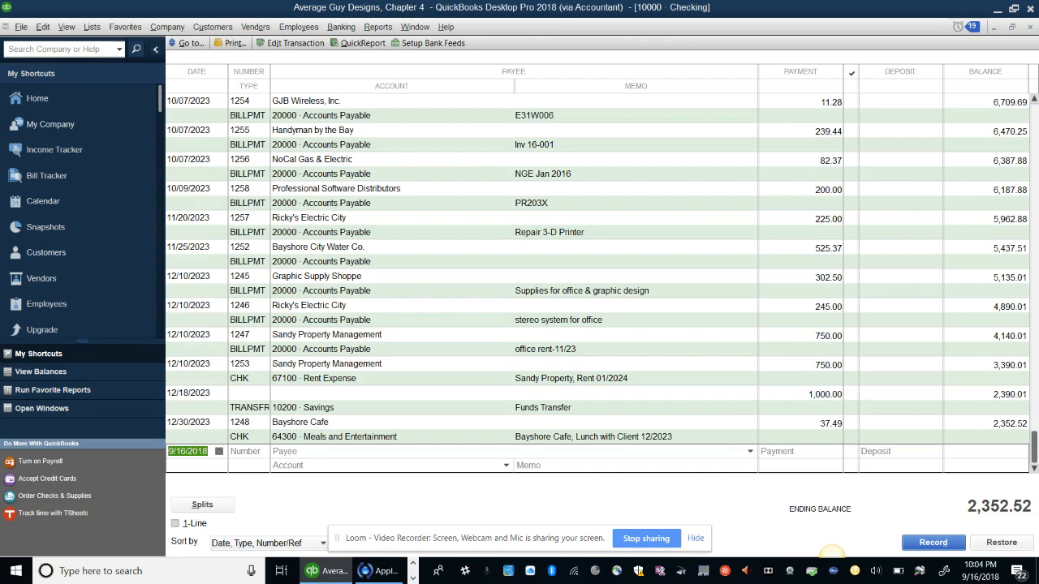
{"action": "left_click", "coordinate": [546, 406]}
{"action": "left_click", "coordinate": [617, 394]}
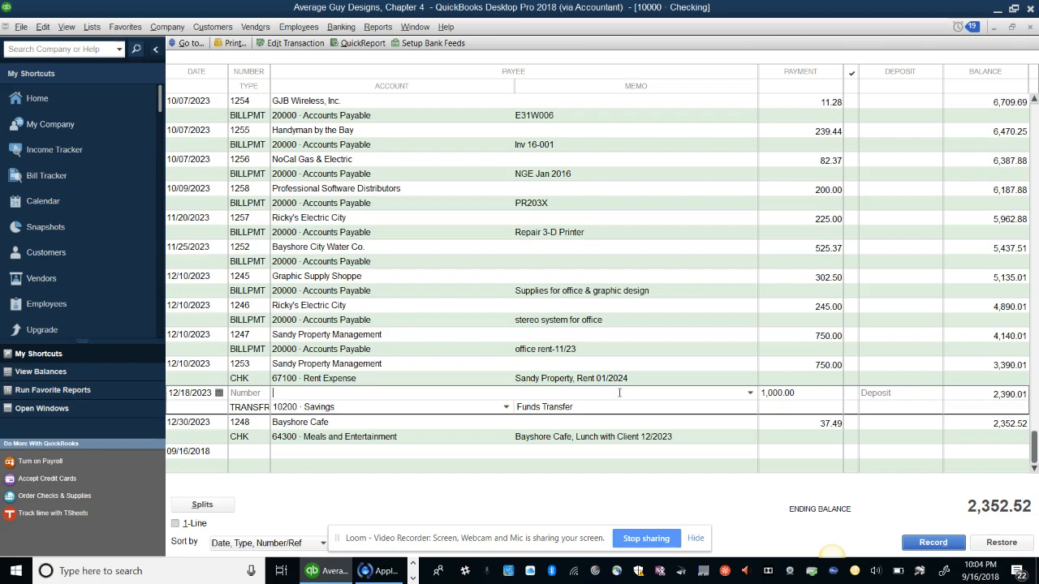
{"action": "key", "text": "Escape"}
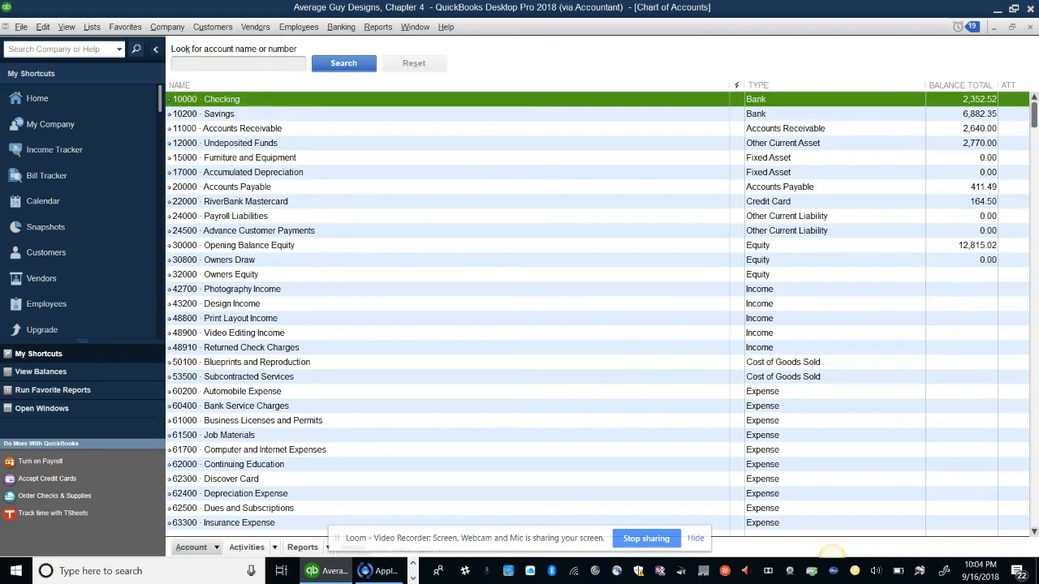
In the 10200 Savings register, open the 12/18/2023 1,000.00 transfer from Checking
{"action": "double_click", "coordinate": [219, 114]}
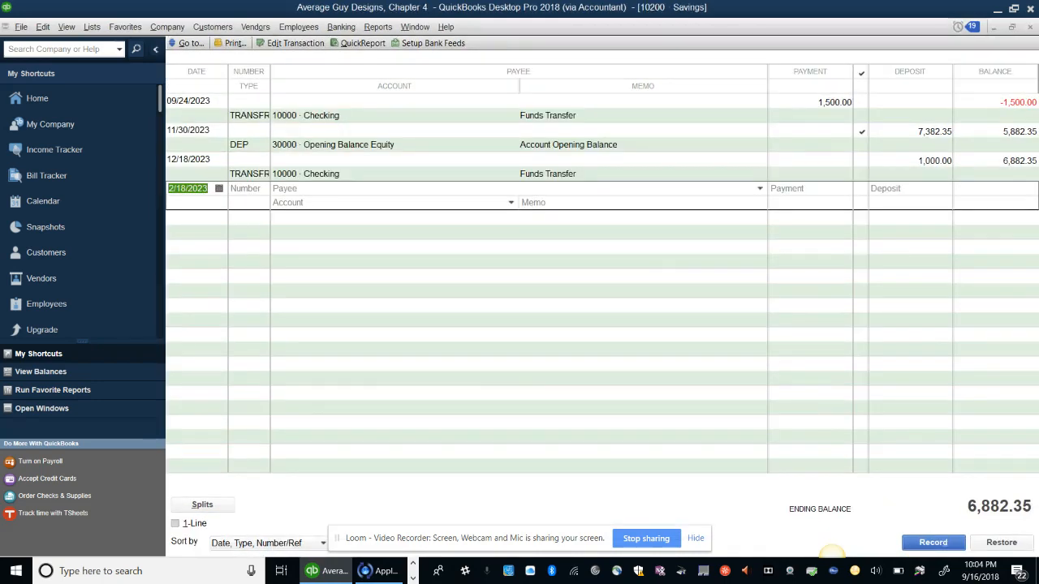
{"action": "left_click", "coordinate": [188, 130]}
{"action": "left_click", "coordinate": [280, 160]}
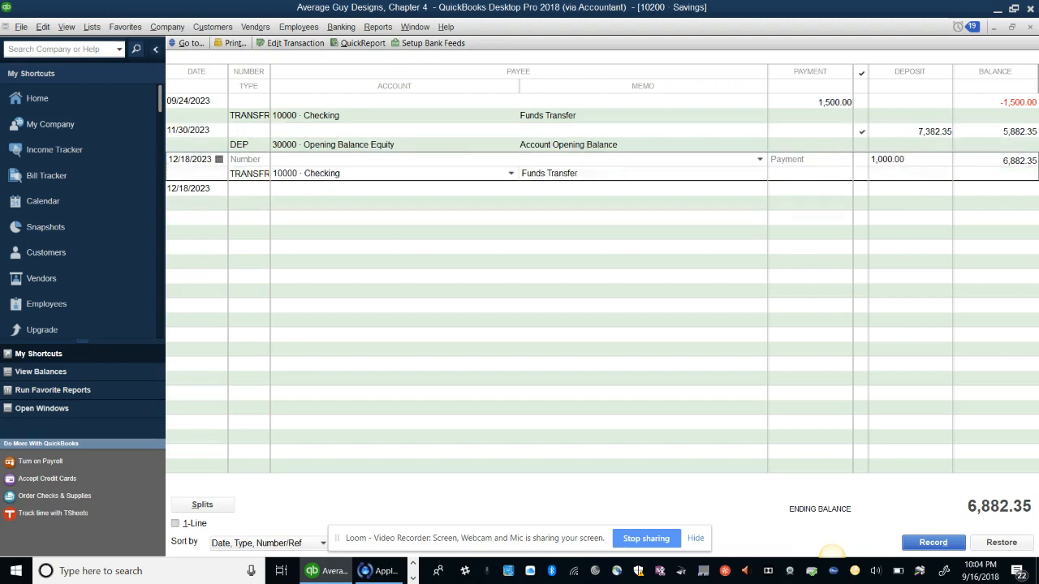
{"action": "left_click", "coordinate": [304, 173]}
{"action": "left_click", "coordinate": [369, 173]}
{"action": "left_click", "coordinate": [883, 160]}
{"action": "left_click", "coordinate": [186, 159]}
{"action": "double_click", "coordinate": [249, 172]}
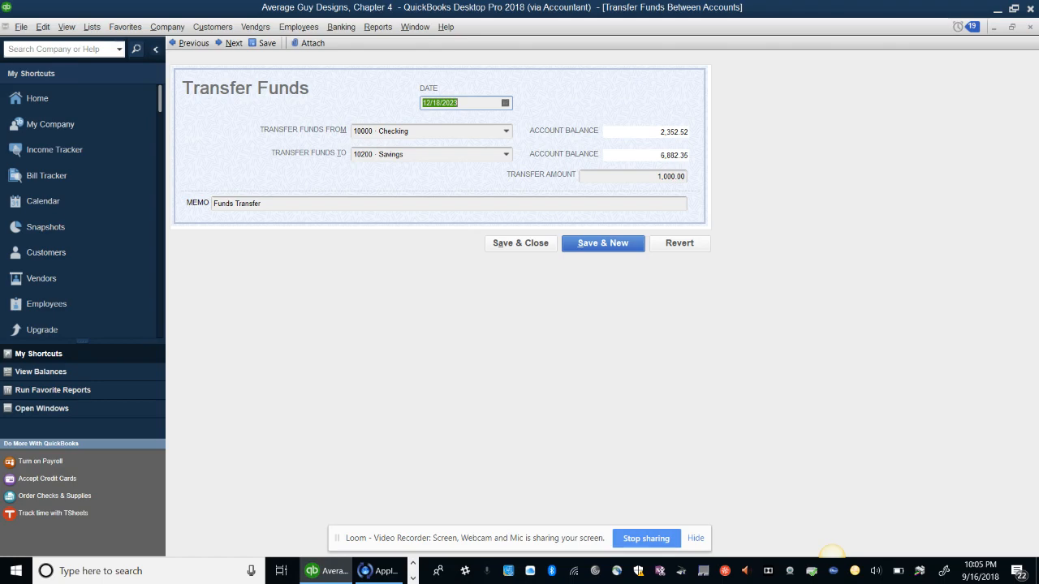
Close the Transfer Funds window and the 10200 Savings register
{"action": "left_click", "coordinate": [520, 243]}
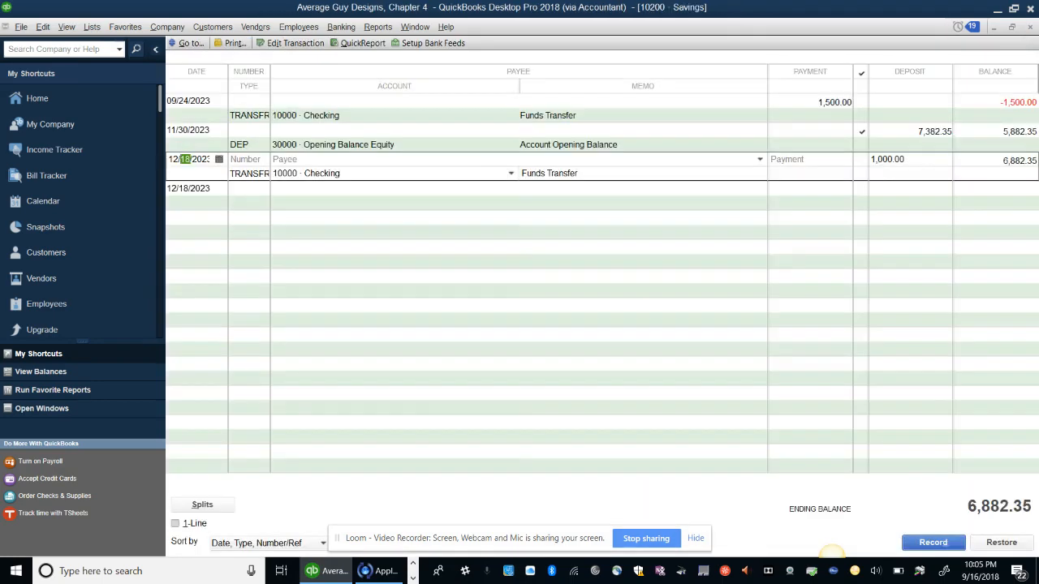
{"action": "key", "text": "Escape"}
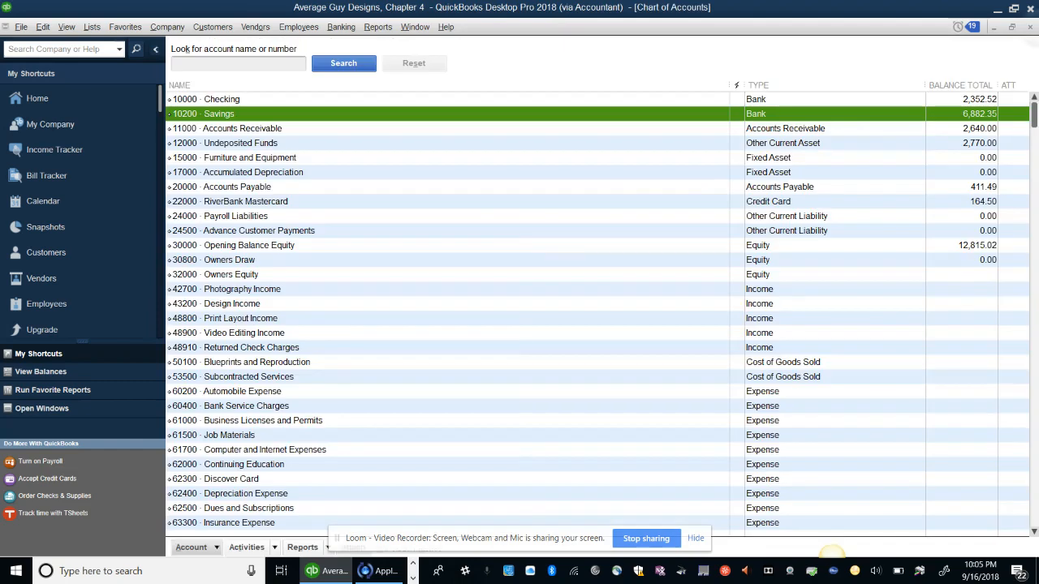
Reopen the Chart of Accounts and open the 10200 Savings register showing 6,882.35
{"action": "key", "text": "Escape"}
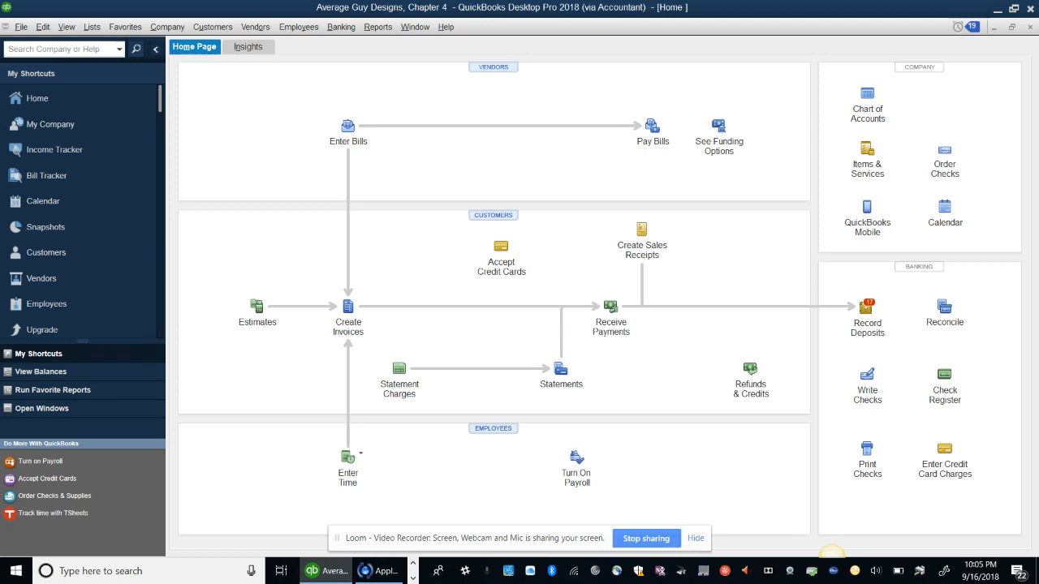
{"action": "left_click", "coordinate": [167, 27]}
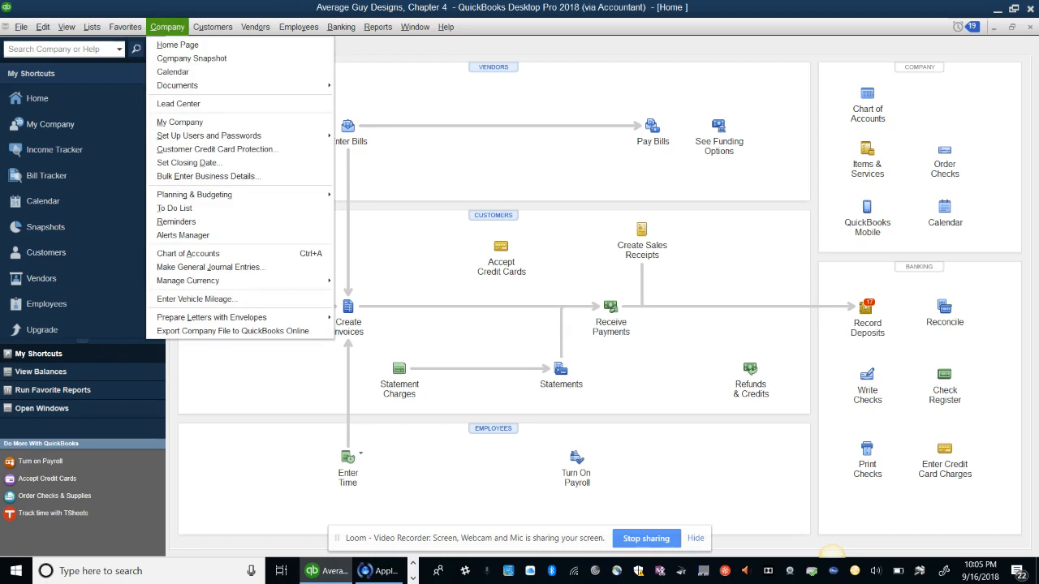
{"action": "left_click", "coordinate": [201, 254]}
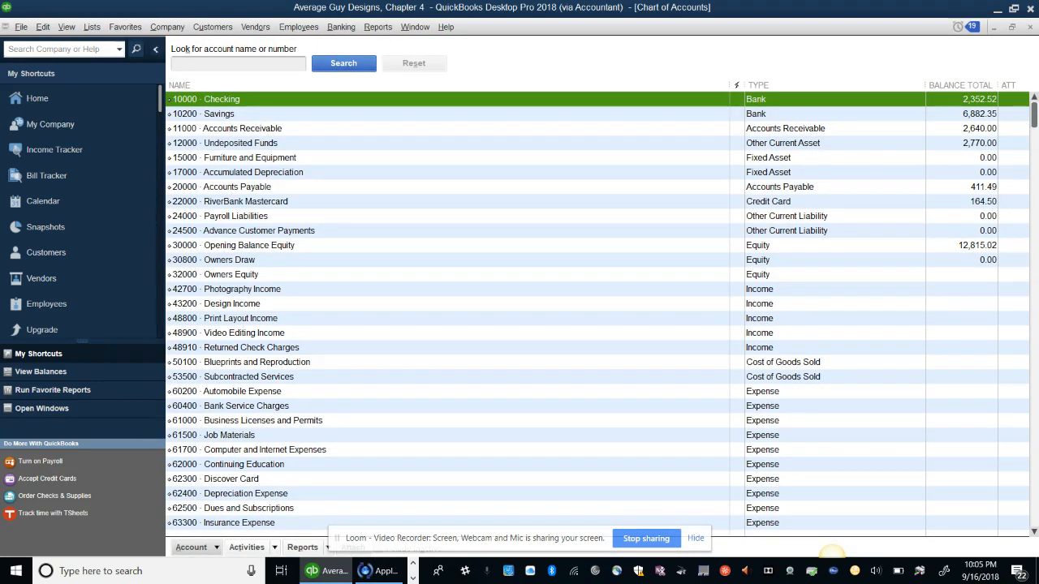
{"action": "key", "text": "Down"}
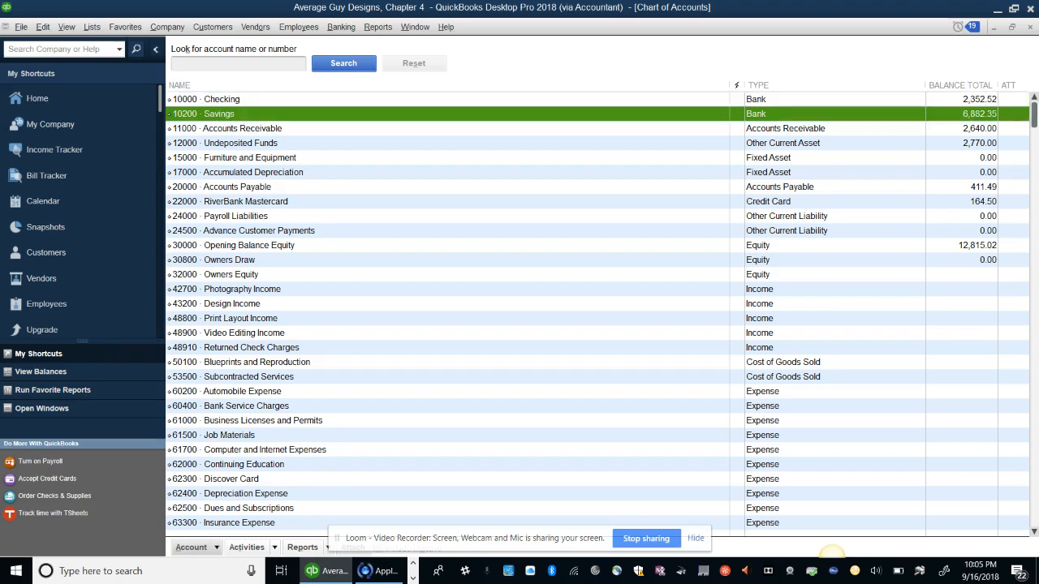
{"action": "key", "text": "Down"}
{"action": "key", "text": "Return"}
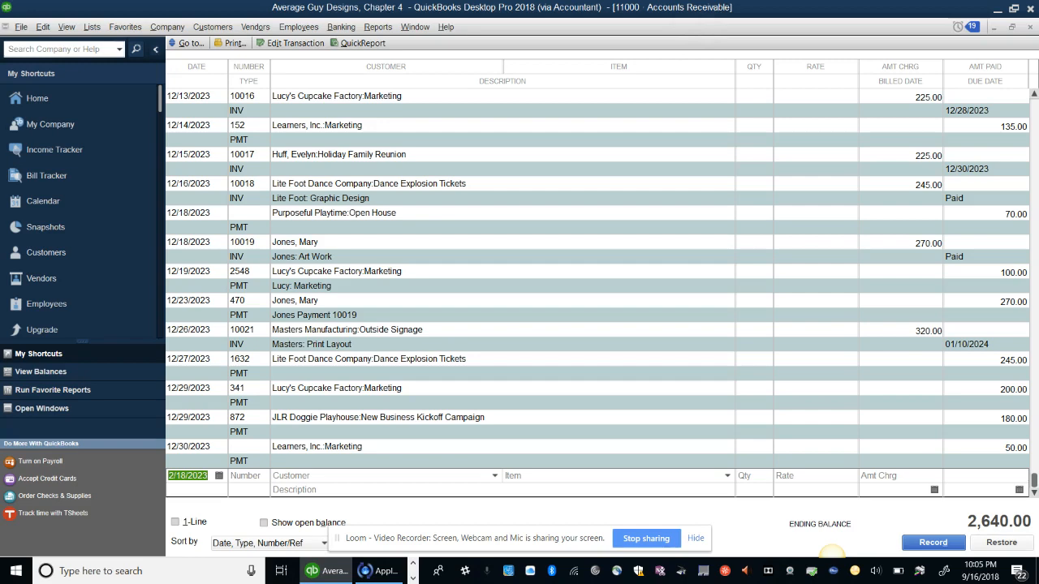
{"action": "key", "text": "Escape"}
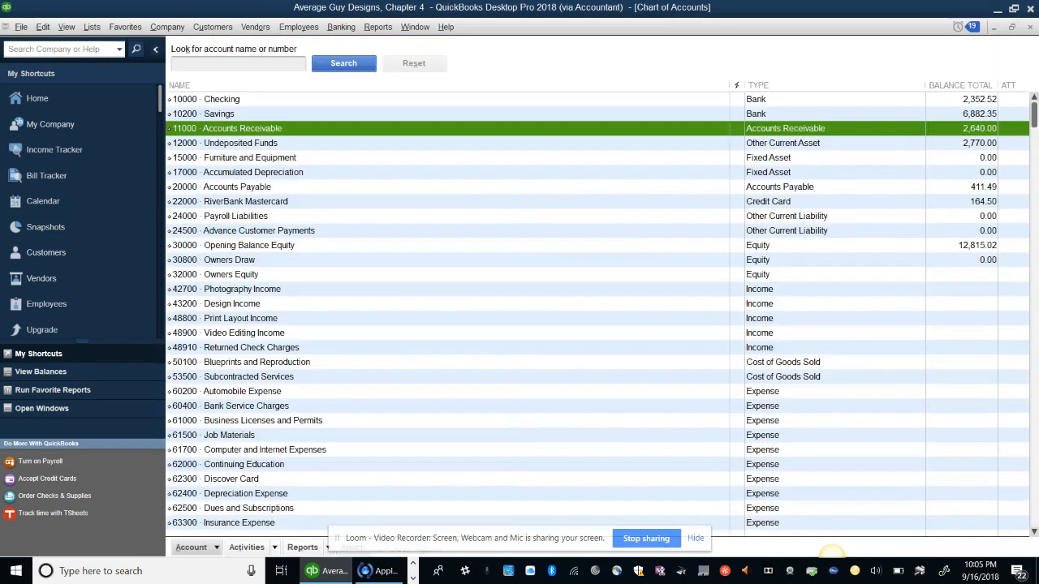
{"action": "double_click", "coordinate": [219, 114]}
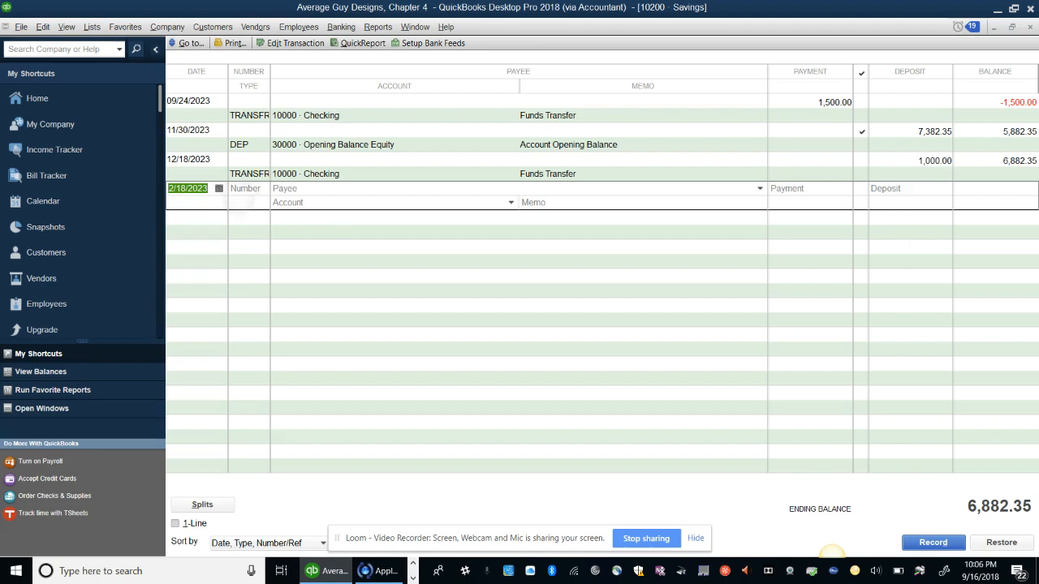
Review the Savings register's 12/18/2023, 11/30/2023 and 09/24/2023 entries, then close the register
{"action": "key", "text": "Tab"}
{"action": "key", "text": "Tab"}
{"action": "key", "text": "Tab"}
{"action": "key", "text": "Tab"}
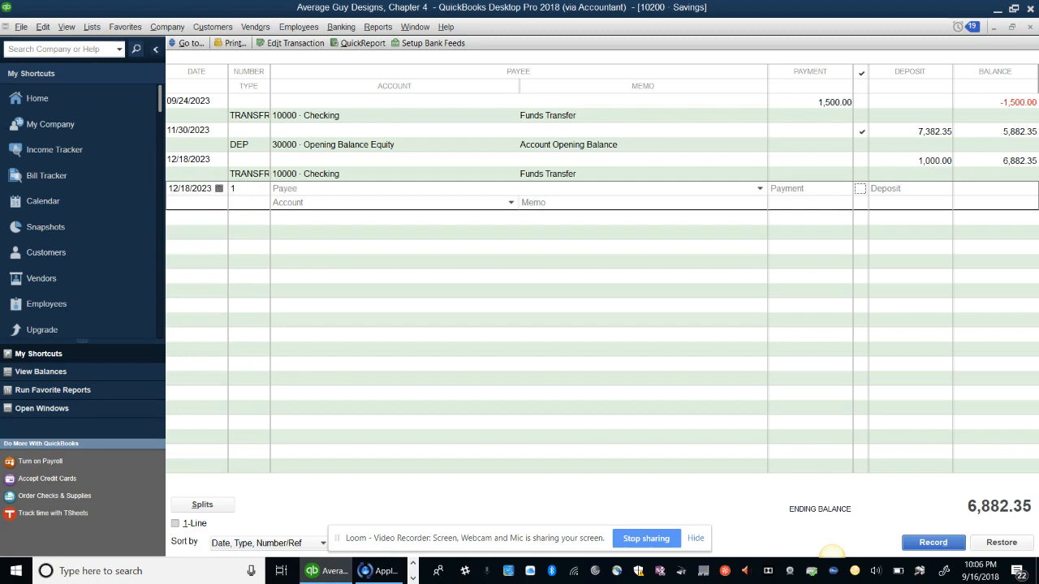
{"action": "left_click", "coordinate": [324, 161]}
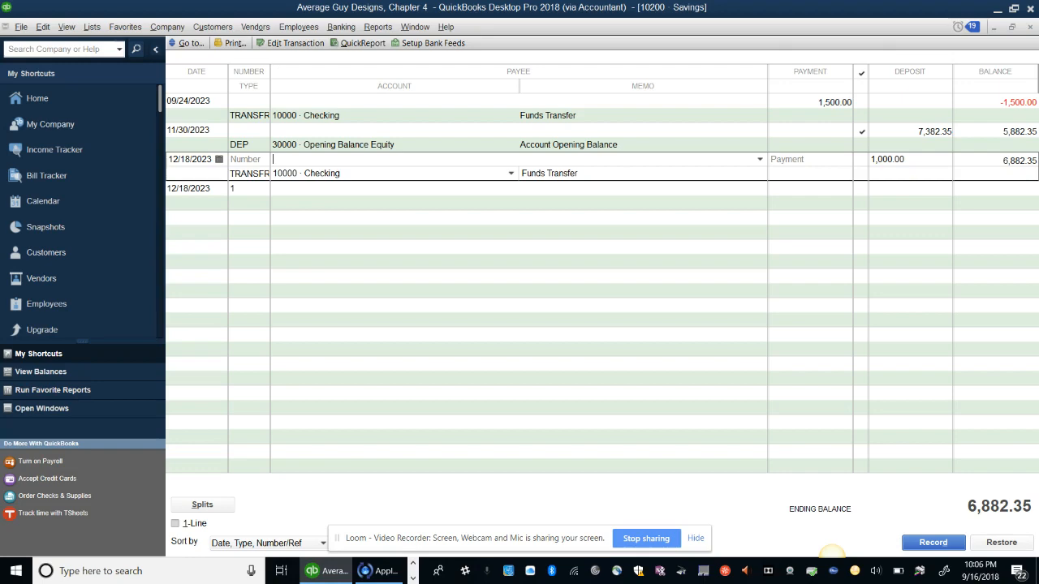
{"action": "left_click", "coordinate": [1014, 9]}
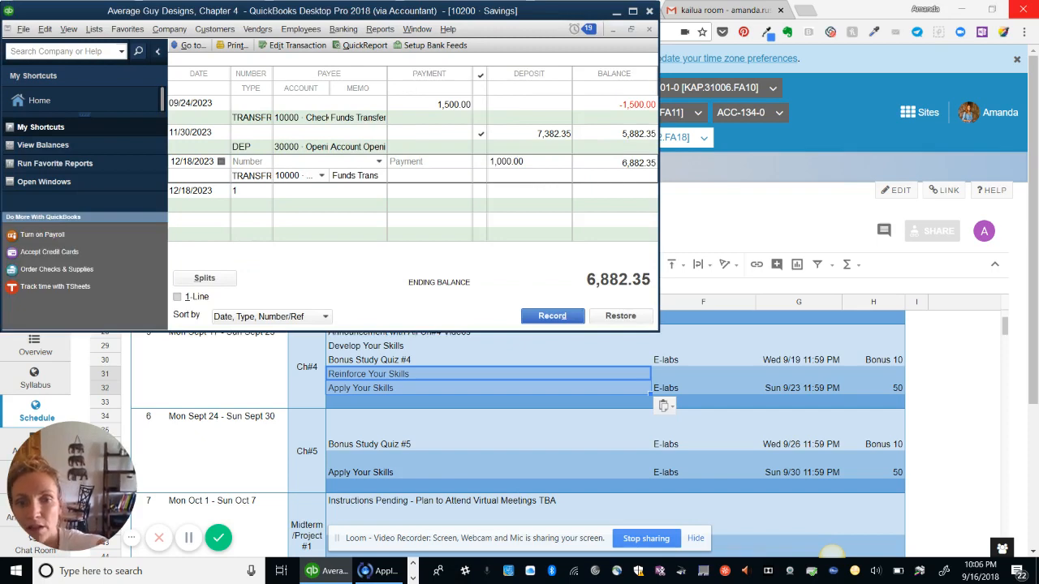
{"action": "left_click_drag", "start_coordinate": [658, 332], "coordinate": [974, 509]}
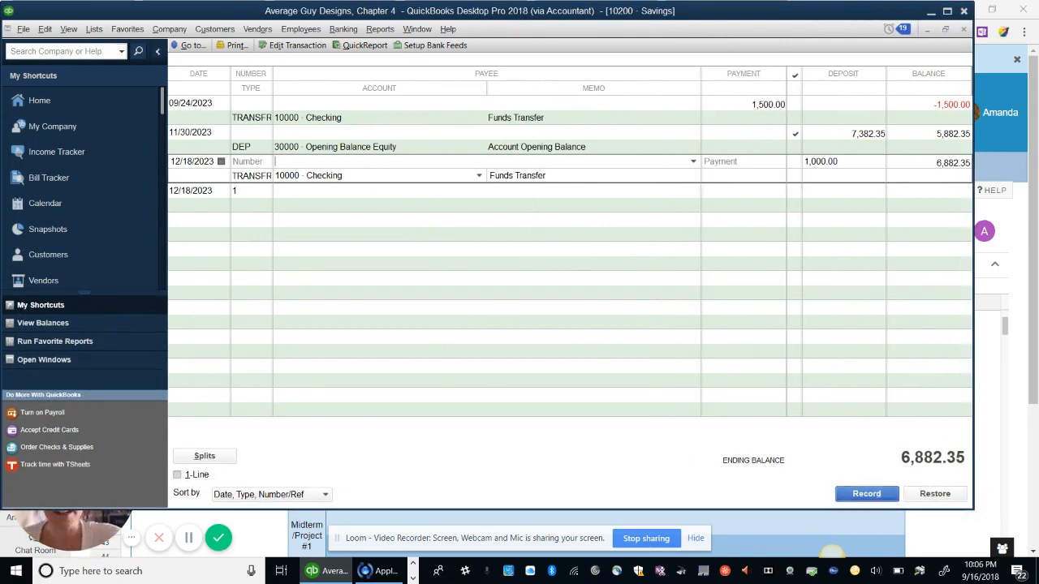
{"action": "left_click", "coordinate": [519, 147]}
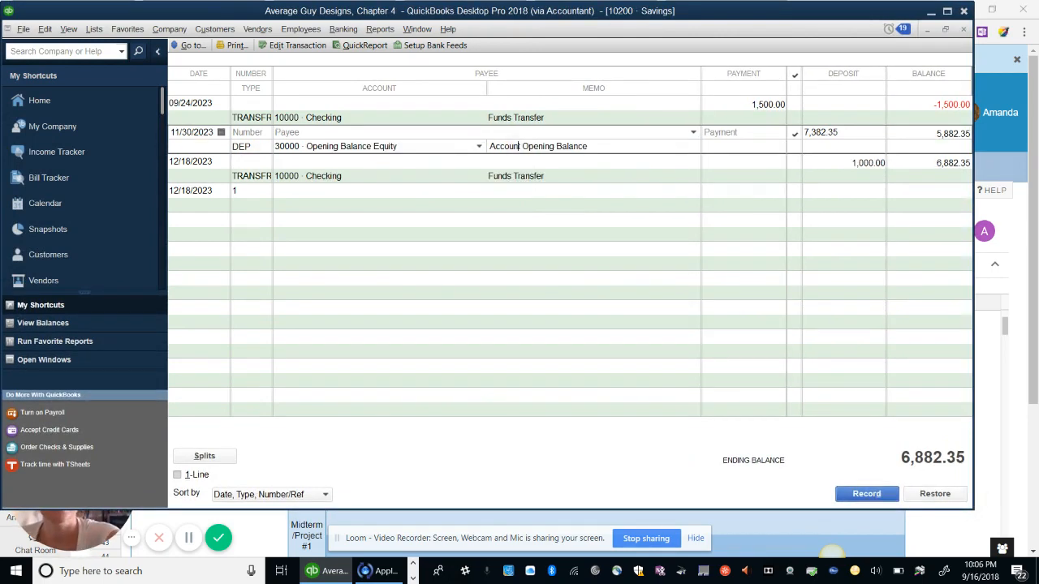
{"action": "left_click", "coordinate": [513, 104]}
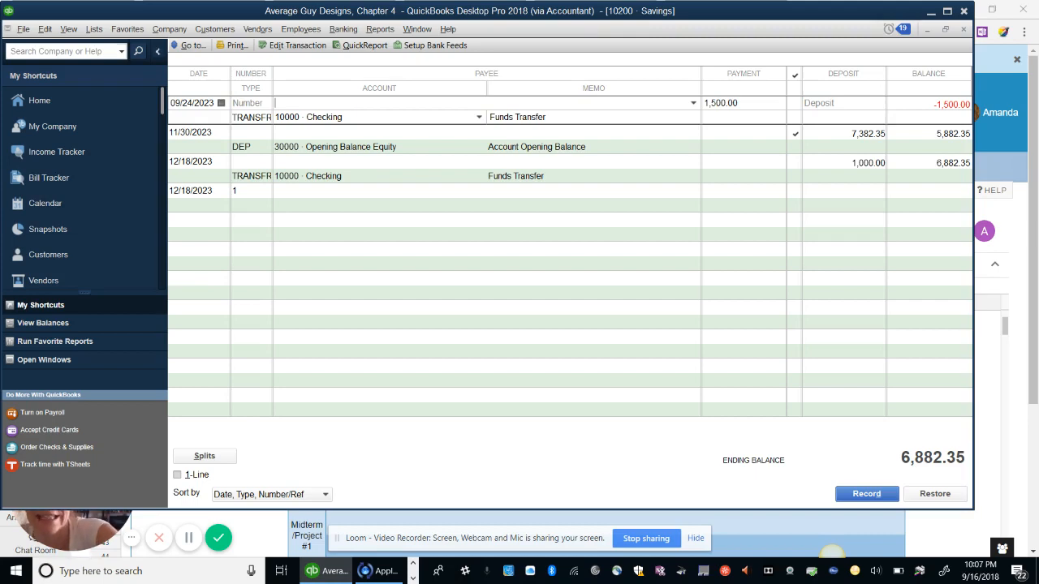
{"action": "key", "text": "ctrl+a"}
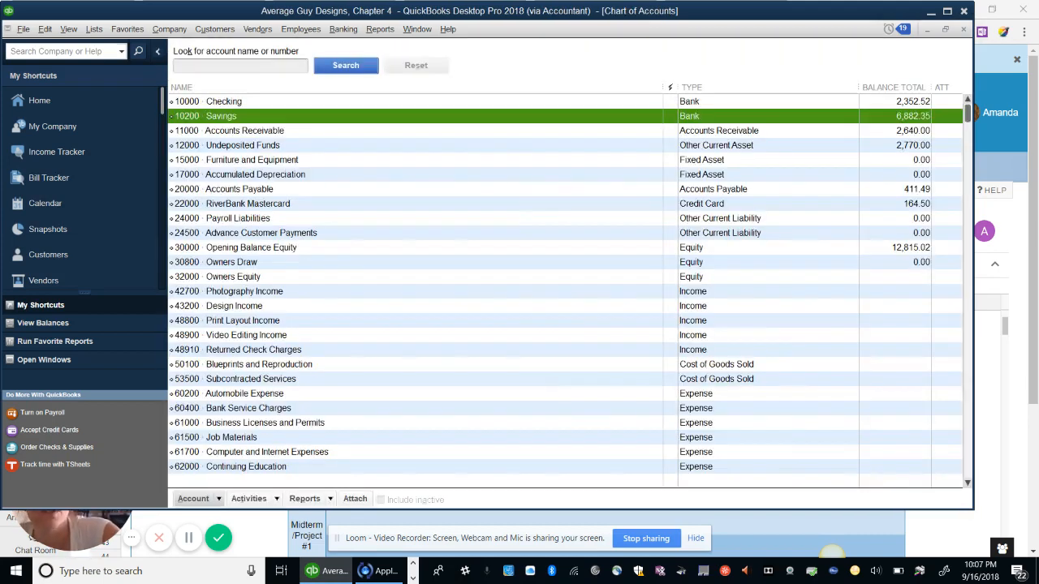
Open the Savings account for editing with the QuickBooks window maximized
{"action": "left_click", "coordinate": [946, 10]}
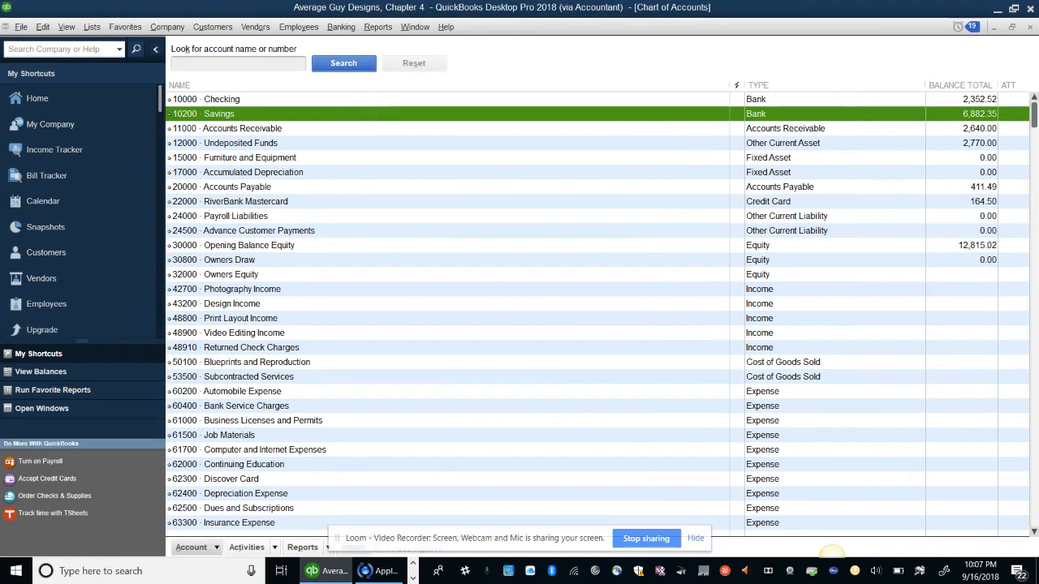
{"action": "key", "text": "alt+e"}
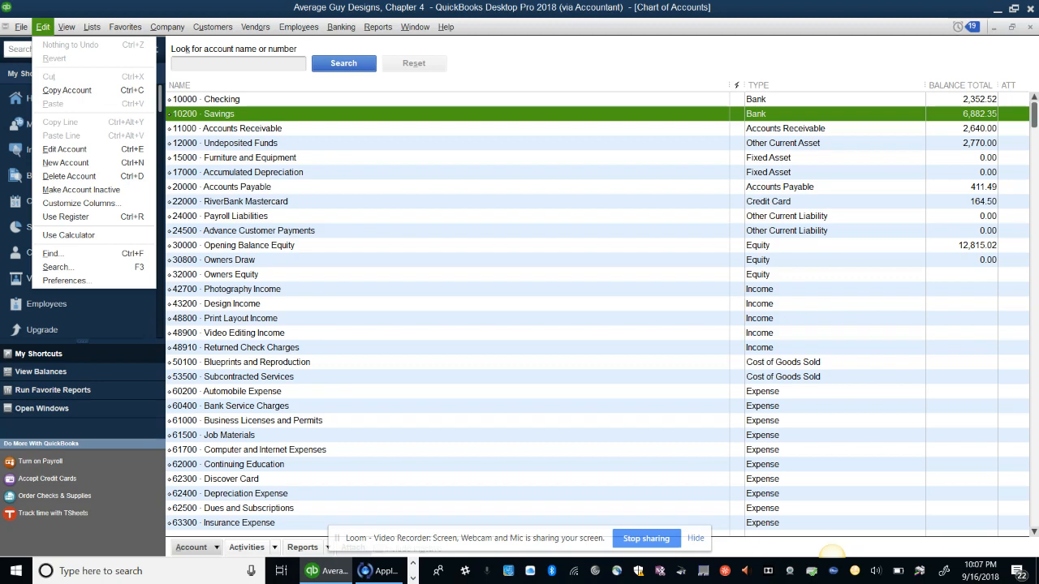
{"action": "left_click", "coordinate": [64, 149]}
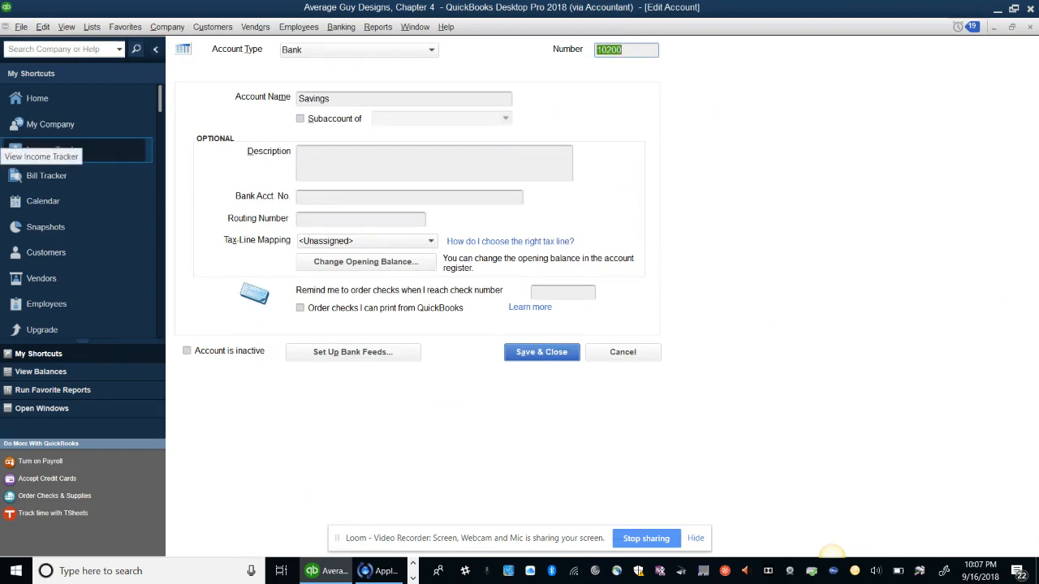
Give Savings the description 'RiverBank Savings Account' plus its bank account and routing numbers, and save
{"action": "left_click", "coordinate": [349, 162]}
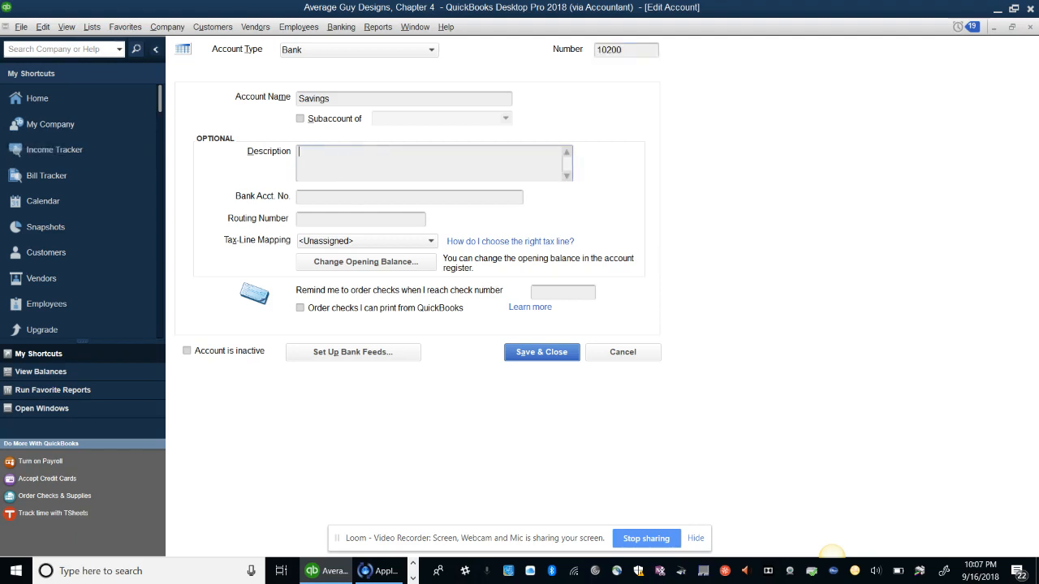
{"action": "type", "text": "RiverBank Savings Account"}
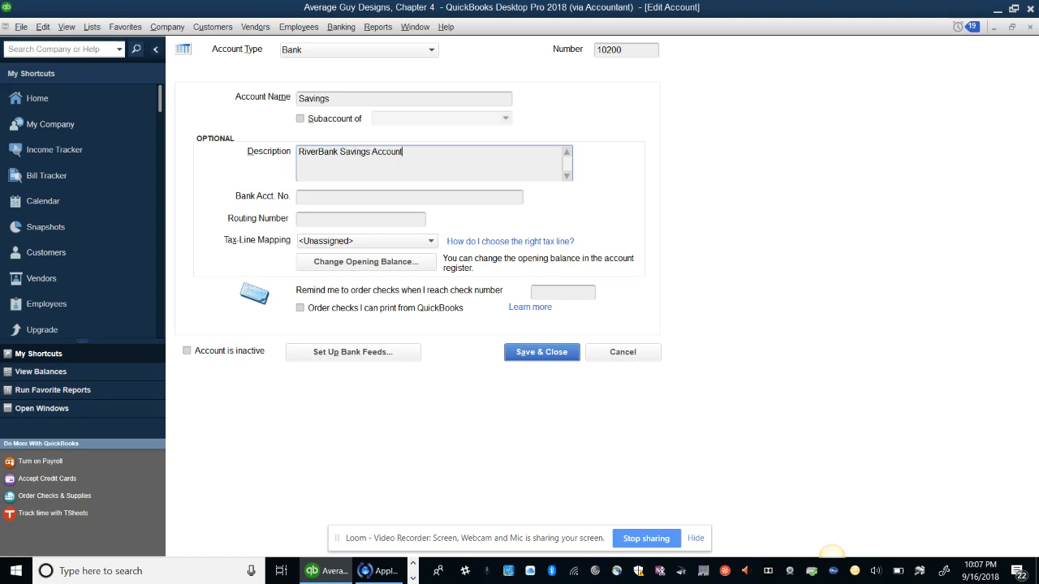
{"action": "key", "text": "Tab"}
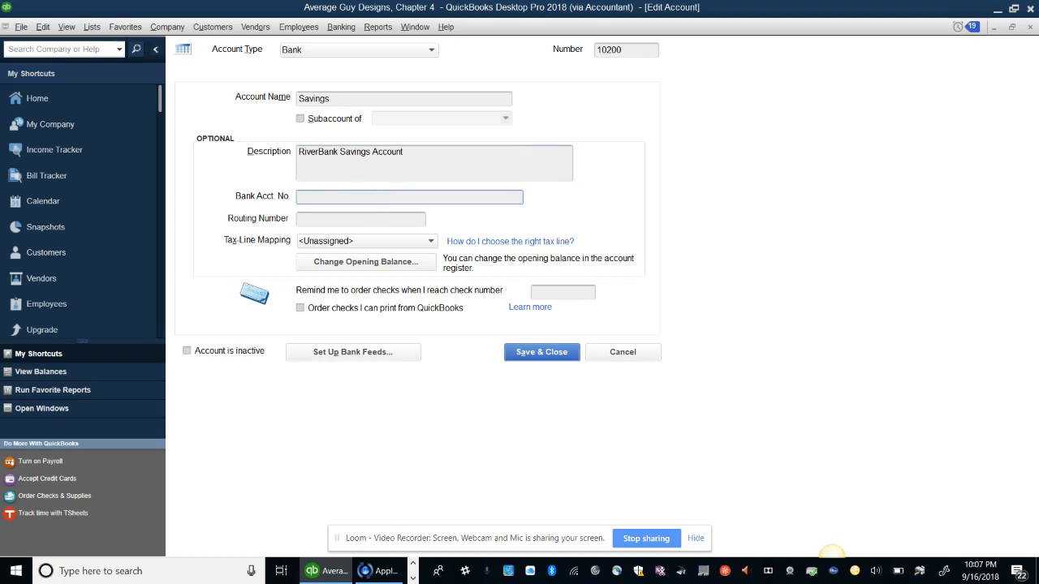
{"action": "type", "text": "22222-33333"}
{"action": "key", "text": "Tab"}
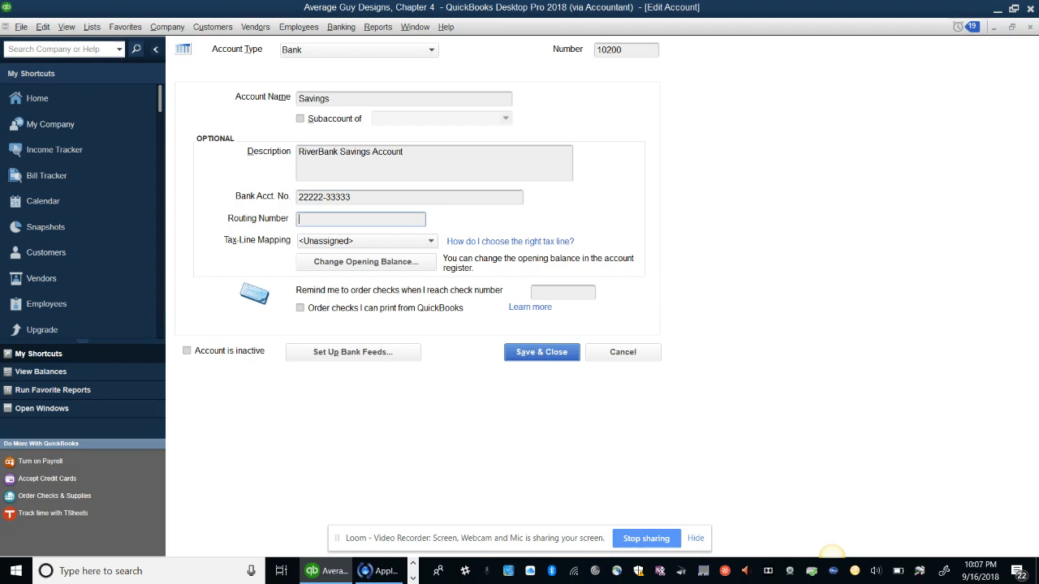
{"action": "type", "text": "599222043"}
{"action": "key", "text": "Return"}
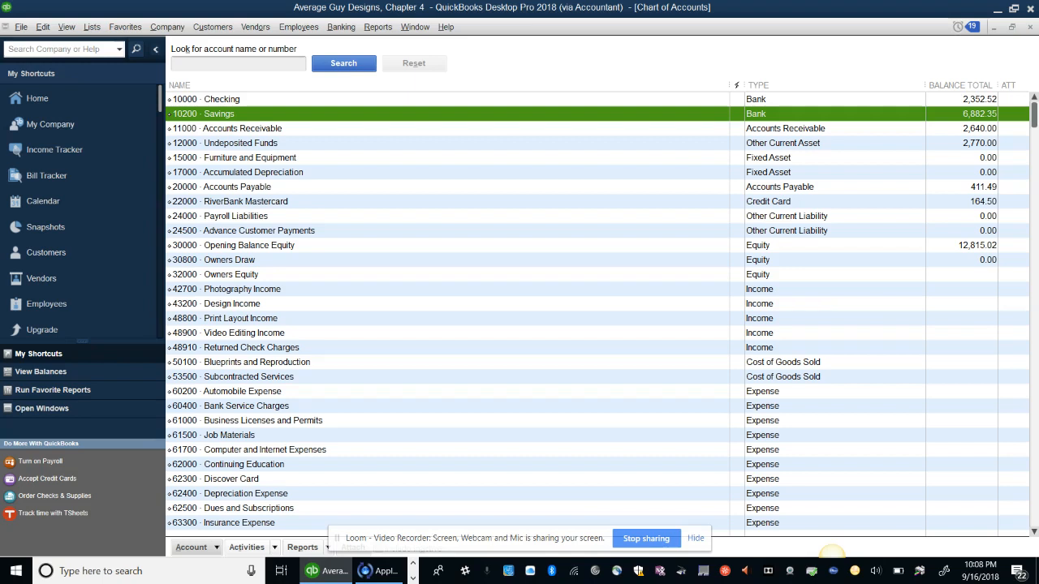
Start a new Credit Card type account from the Account menu
{"action": "left_click", "coordinate": [197, 548]}
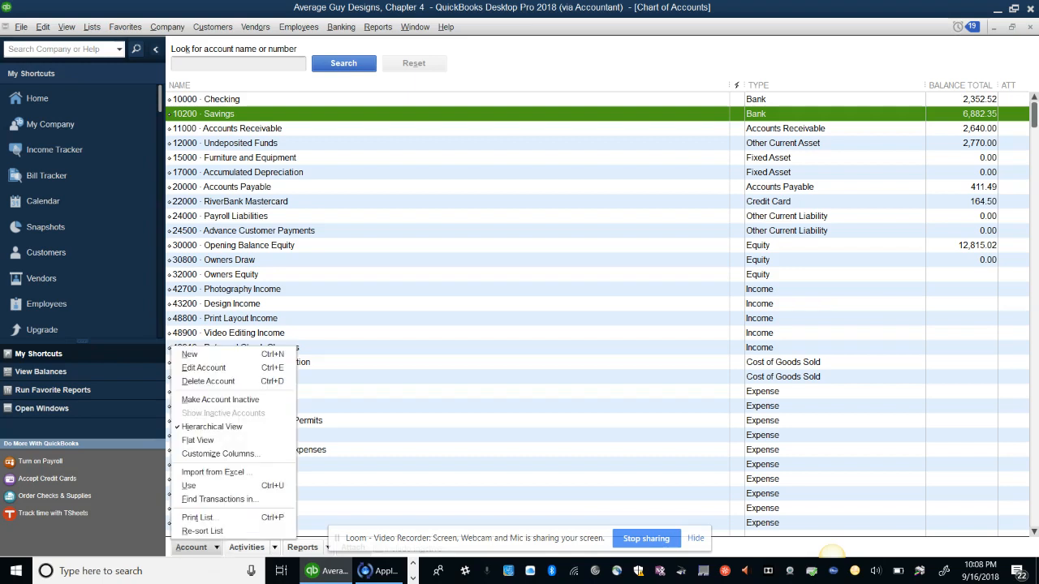
{"action": "left_click", "coordinate": [189, 355]}
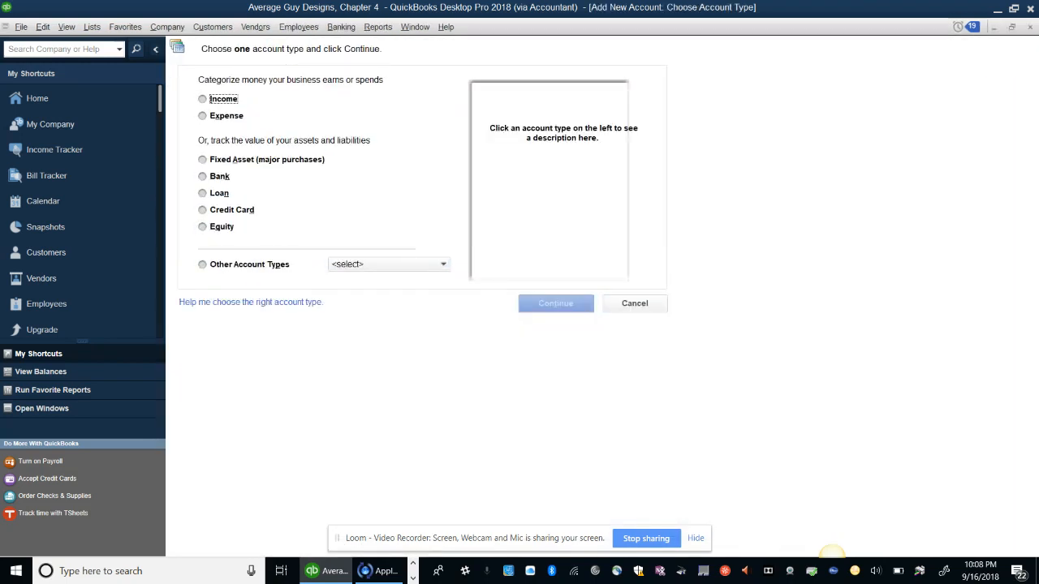
{"action": "left_click", "coordinate": [203, 210]}
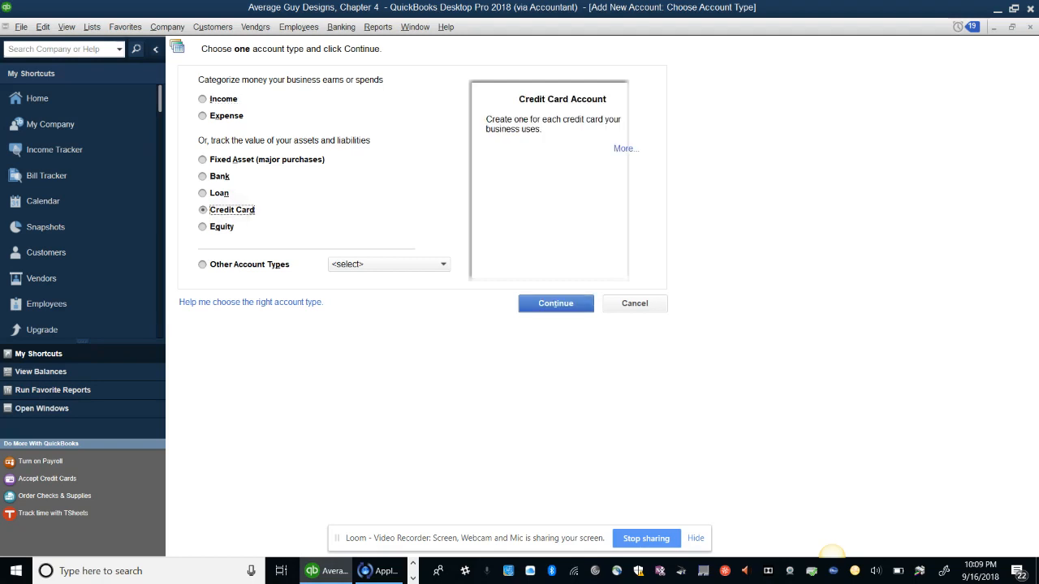
{"action": "key", "text": "Return"}
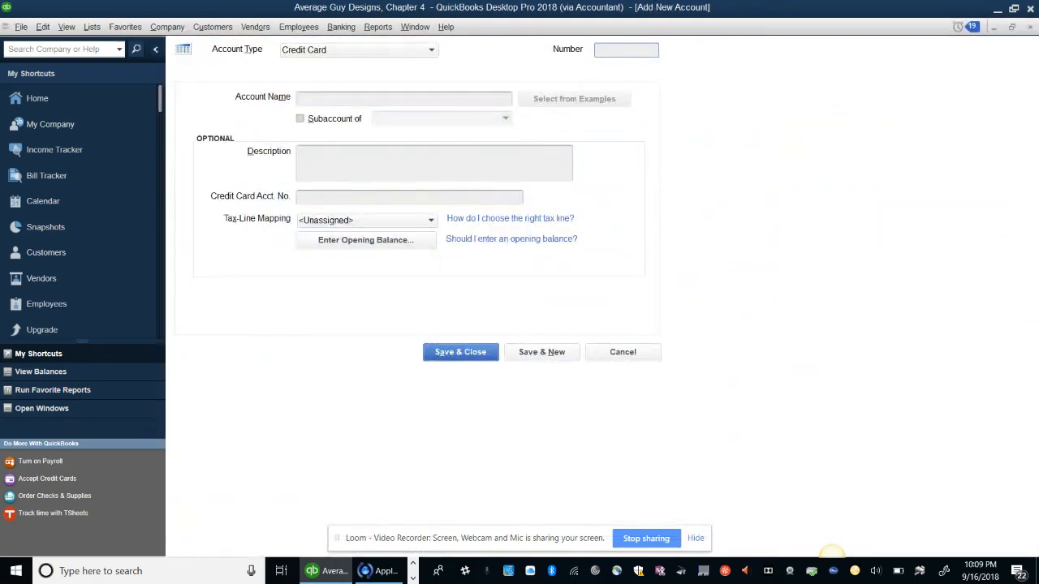
Name the account RiverBank Visa with the description 'Company Credit Card'
{"action": "left_click", "coordinate": [352, 99]}
{"action": "type", "text": "Riv"}
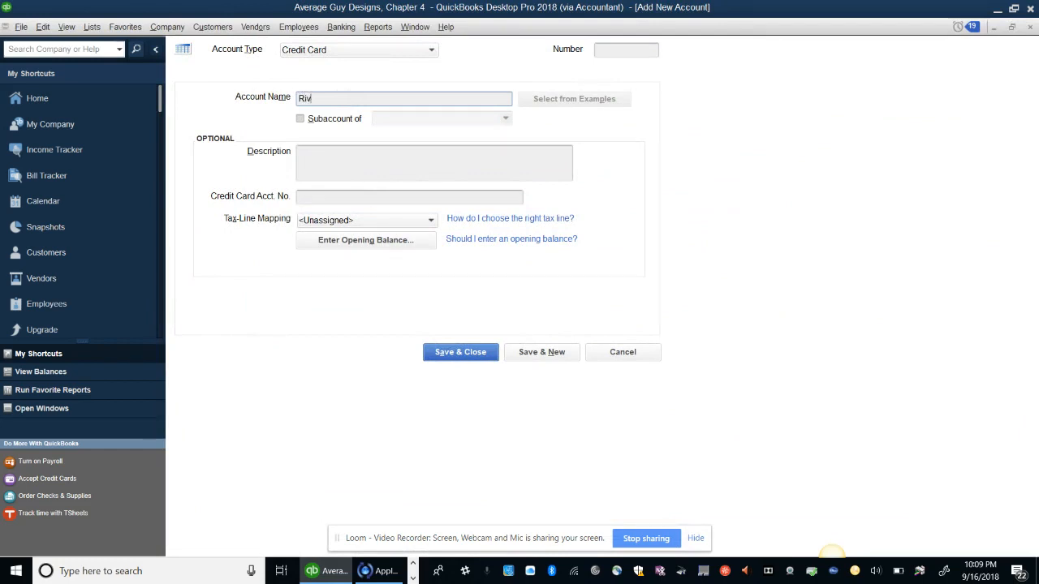
{"action": "type", "text": "erBank Visa"}
{"action": "key", "text": "Tab"}
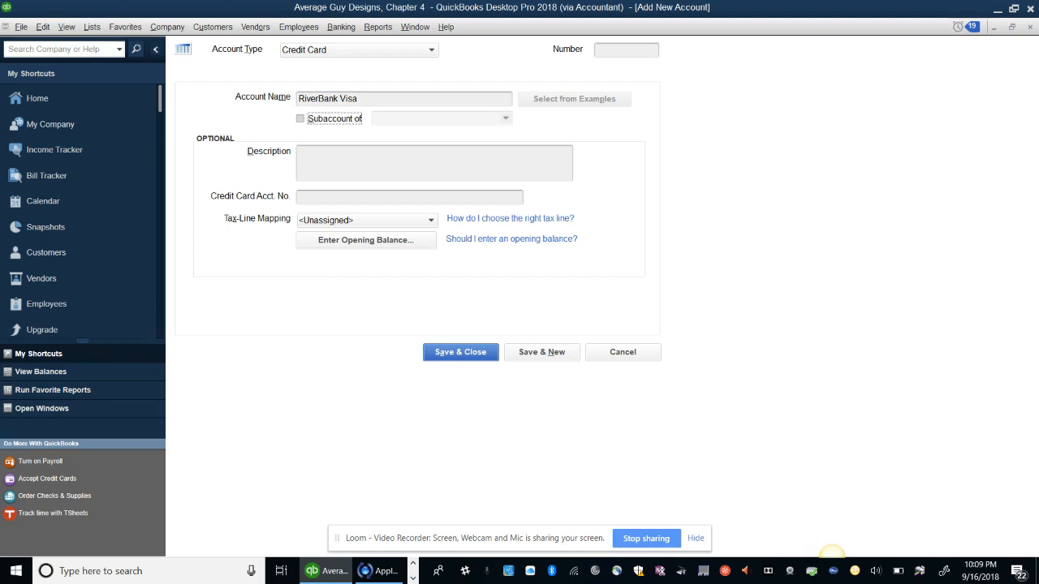
{"action": "key", "text": "Tab"}
{"action": "type", "text": "C"}
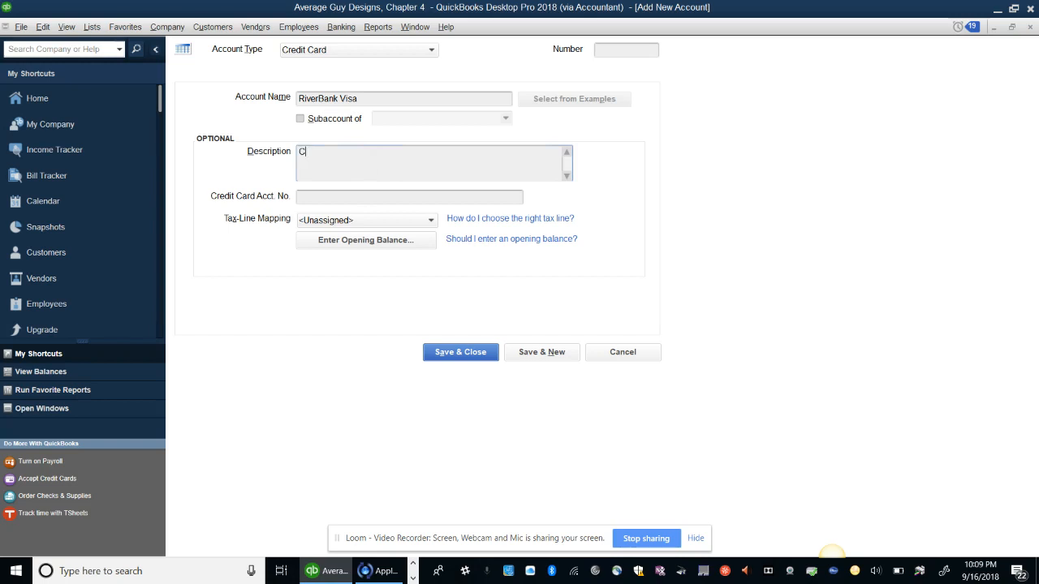
{"action": "type", "text": "ompany Credit Card"}
Enter the RiverBank Visa card account number, leave Tax-Line Mapping unassigned, and save the account
{"action": "left_click", "coordinate": [313, 197]}
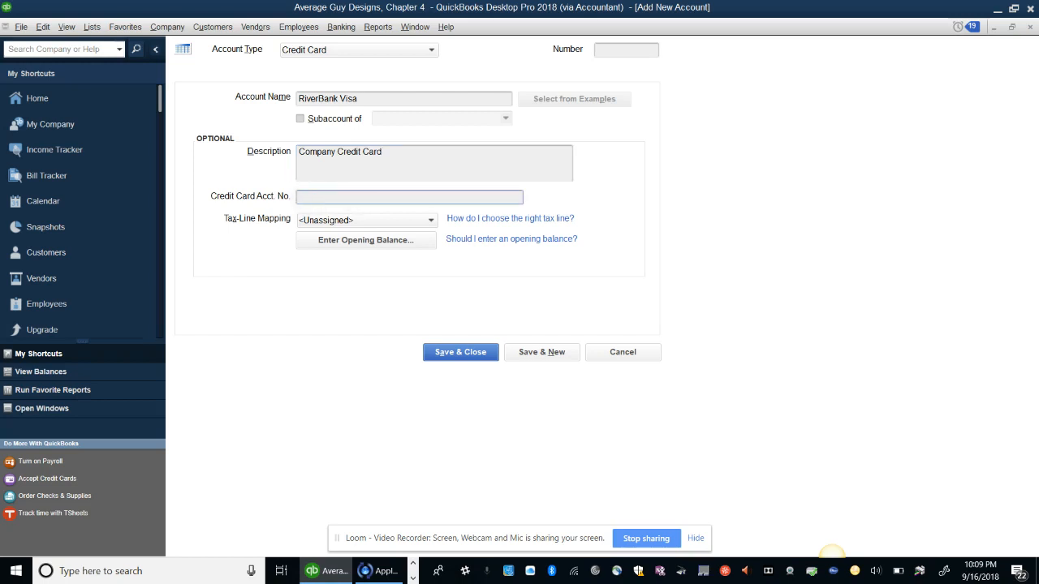
{"action": "key", "text": "BackSpace"}
{"action": "key", "text": "Tab"}
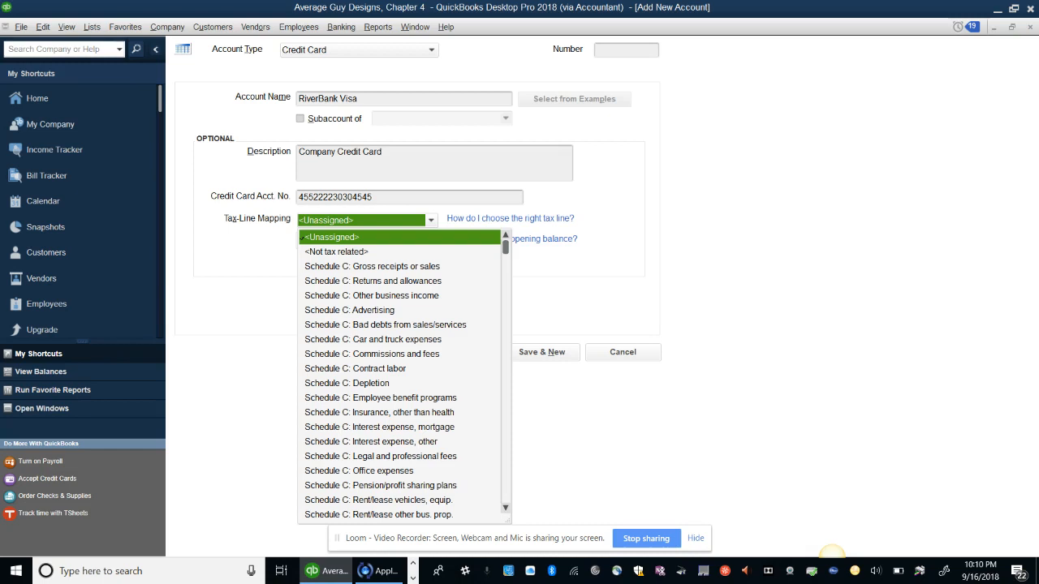
{"action": "key", "text": "Escape"}
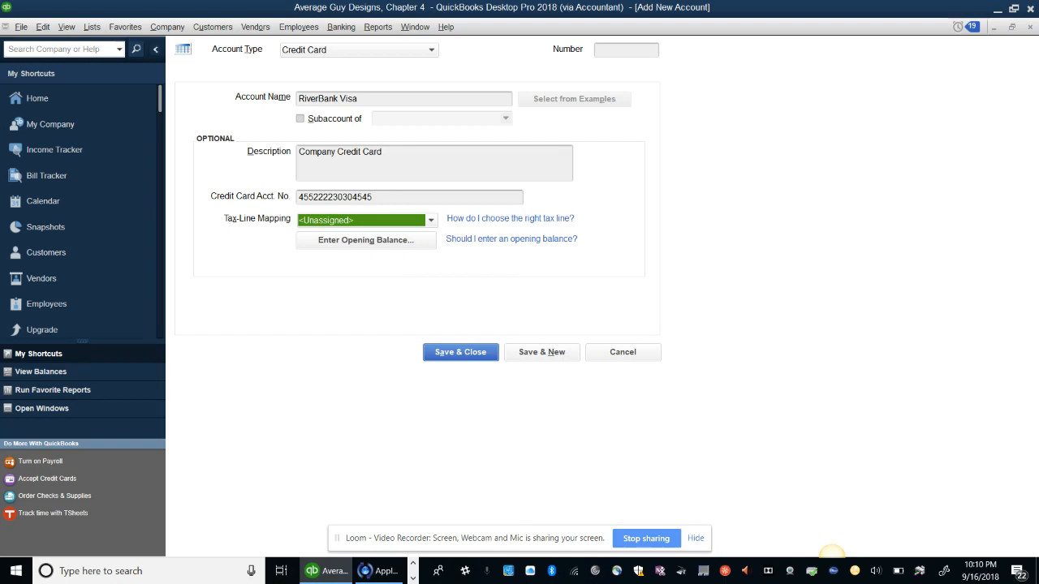
{"action": "left_click", "coordinate": [460, 352]}
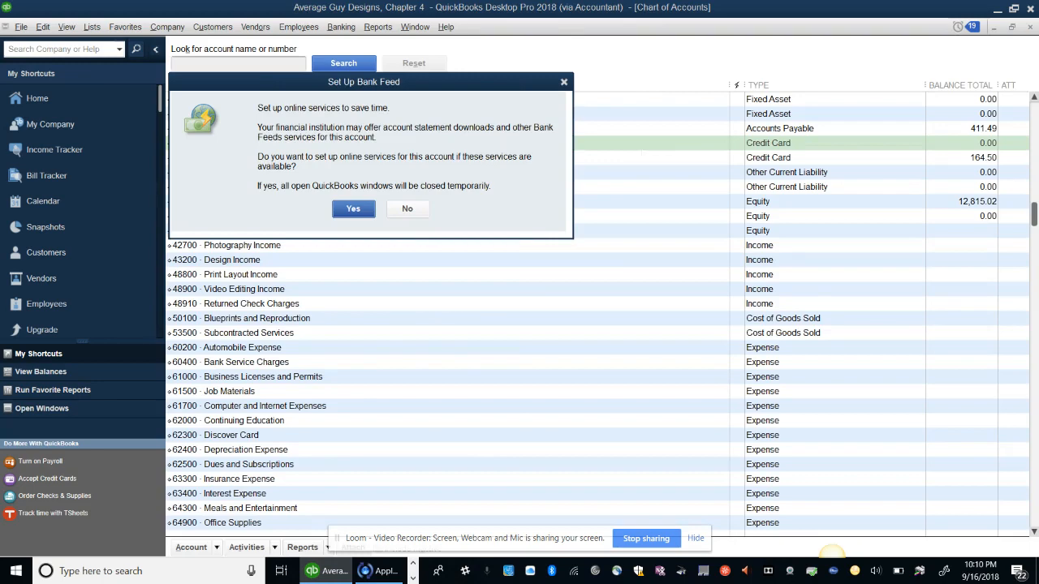
Decline bank feed setup and give the RiverBank Visa account the number 21000
{"action": "left_click", "coordinate": [407, 209]}
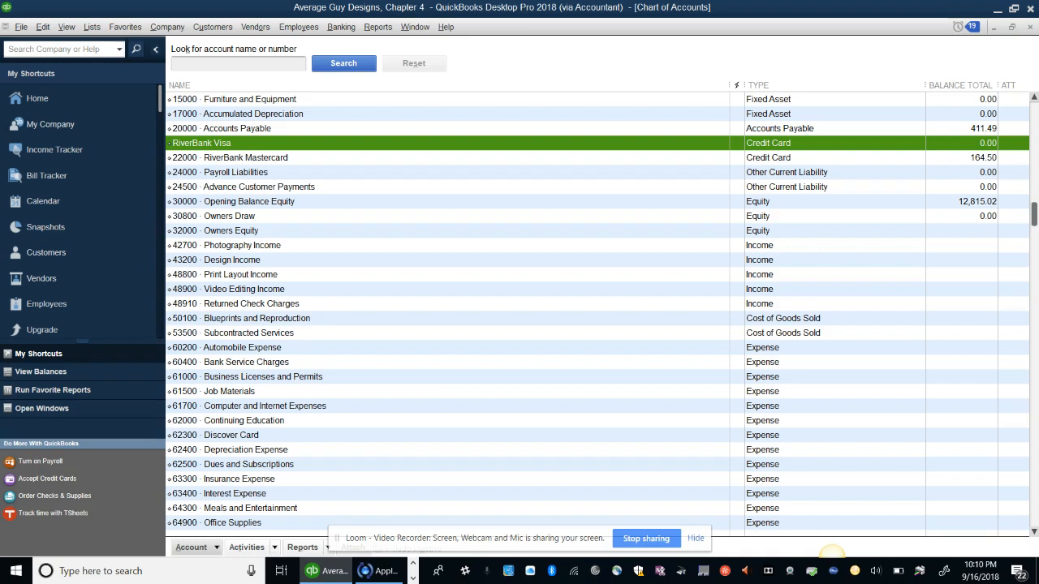
{"action": "left_click", "coordinate": [195, 548]}
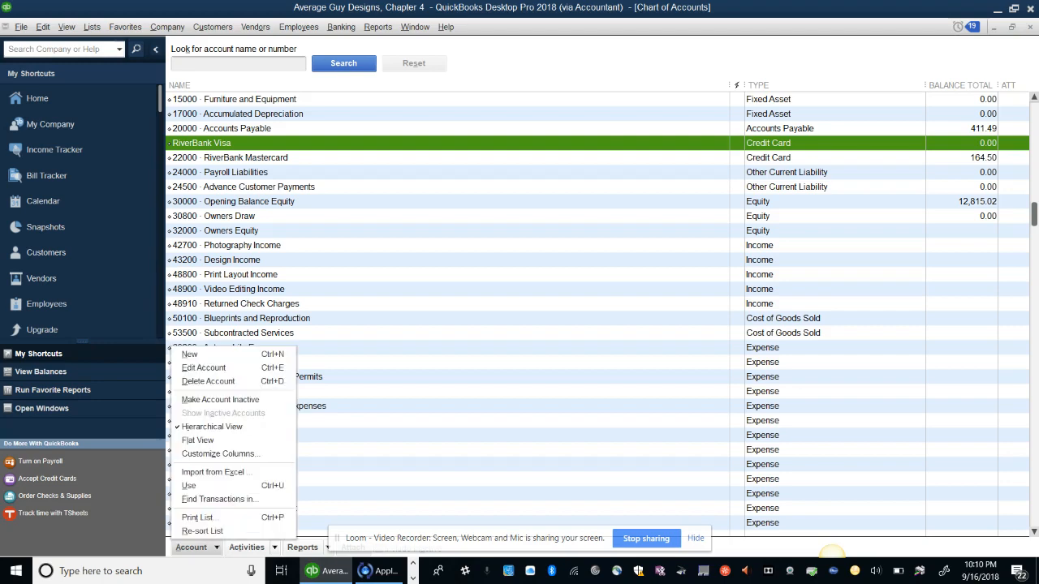
{"action": "left_click", "coordinate": [204, 368]}
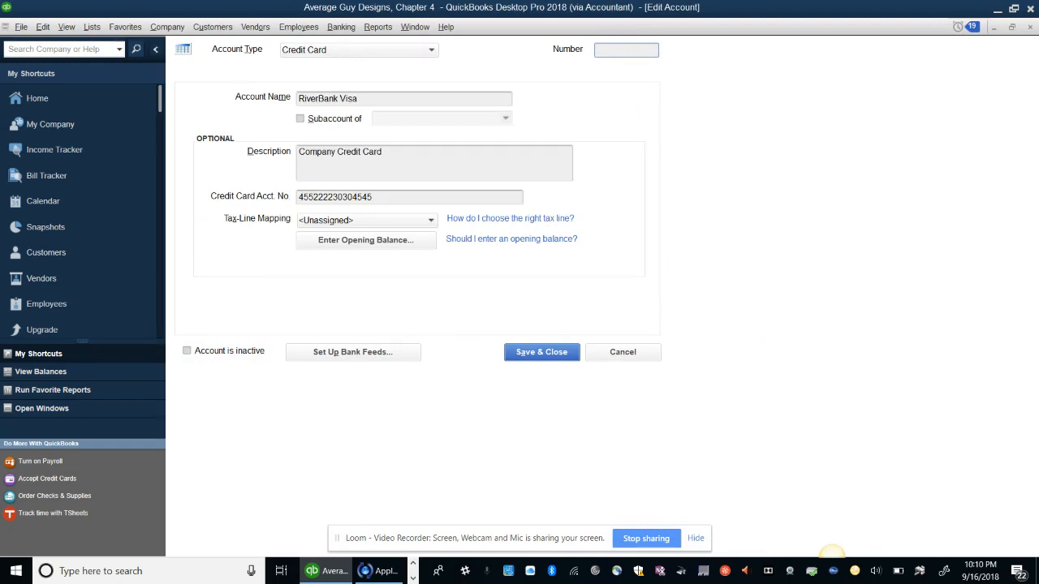
{"action": "type", "text": "21000"}
{"action": "key", "text": "Escape"}
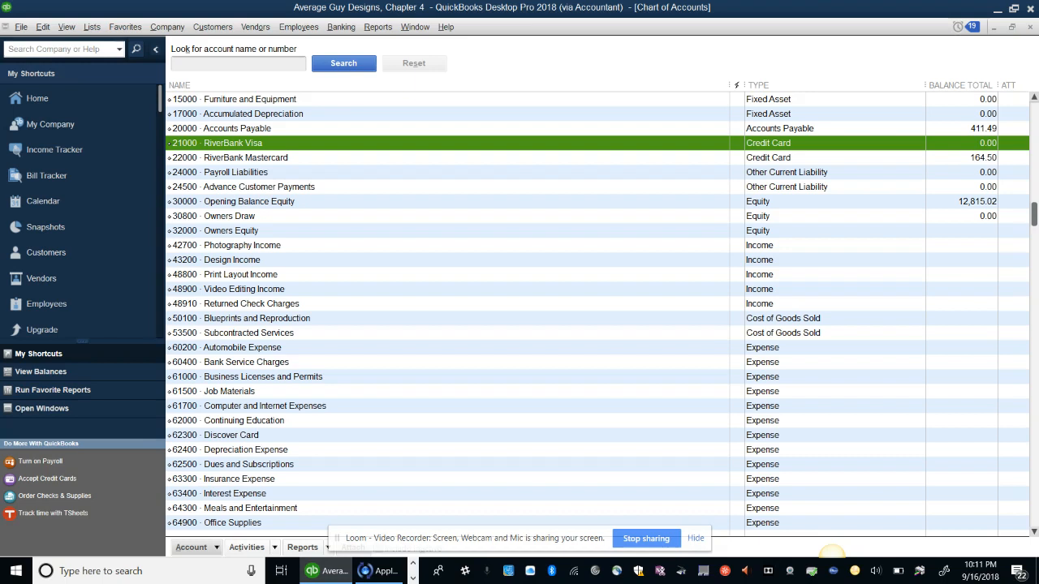
Close the Chart of Accounts and start a new deposit from Record Deposits on the Home page
{"action": "key", "text": "Escape"}
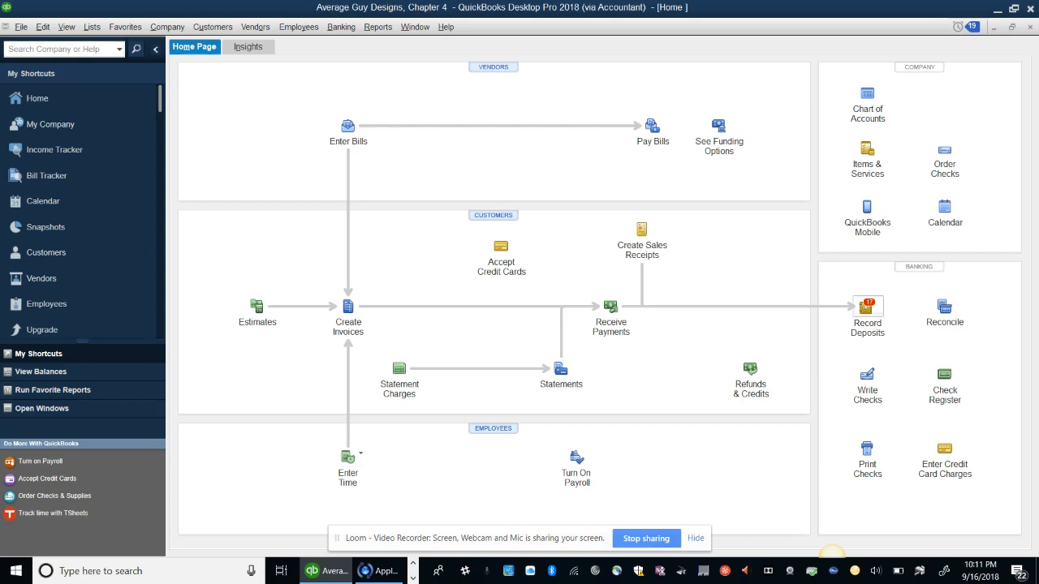
{"action": "left_click", "coordinate": [865, 309]}
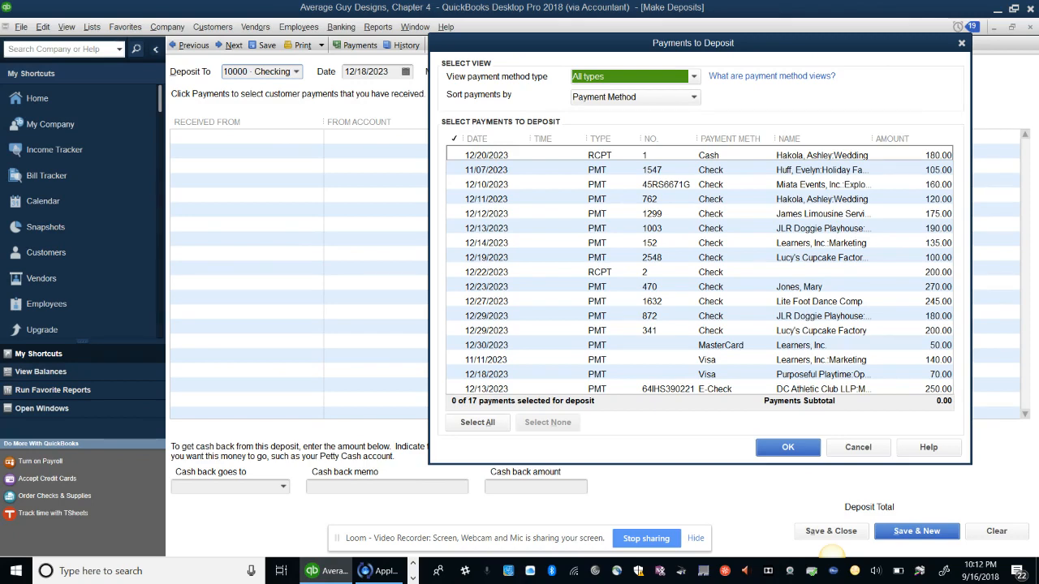
Show only Cash and Check payments, select all 13 totalling 2,260.00, and confirm them
{"action": "left_click", "coordinate": [694, 76]}
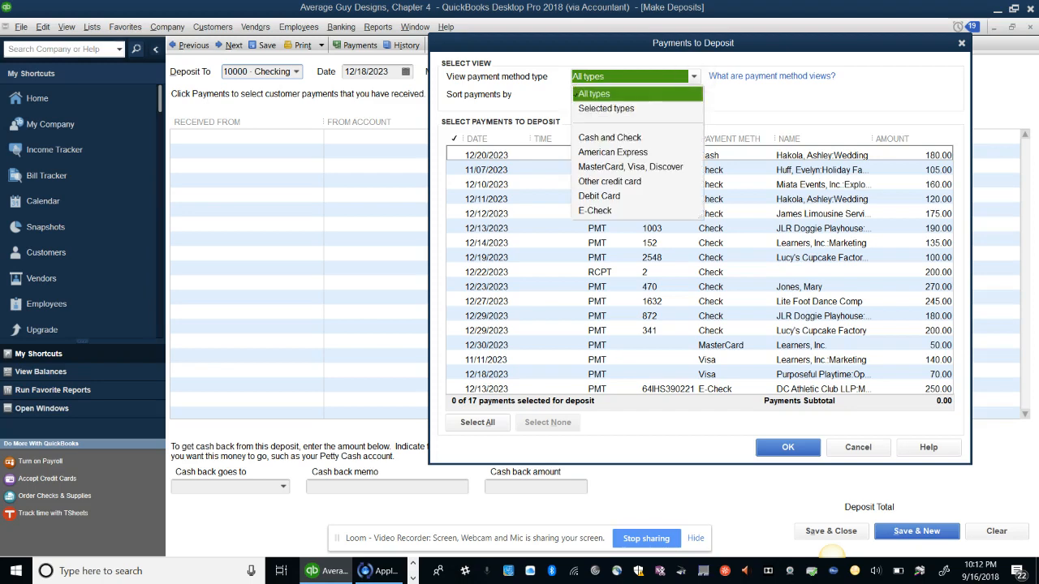
{"action": "left_click", "coordinate": [610, 137]}
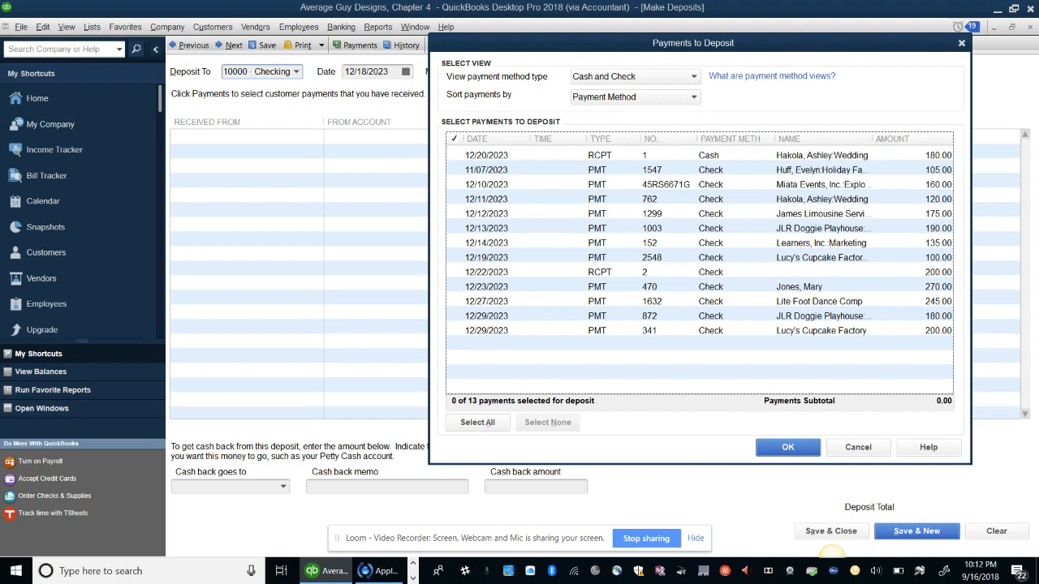
{"action": "left_click", "coordinate": [478, 423]}
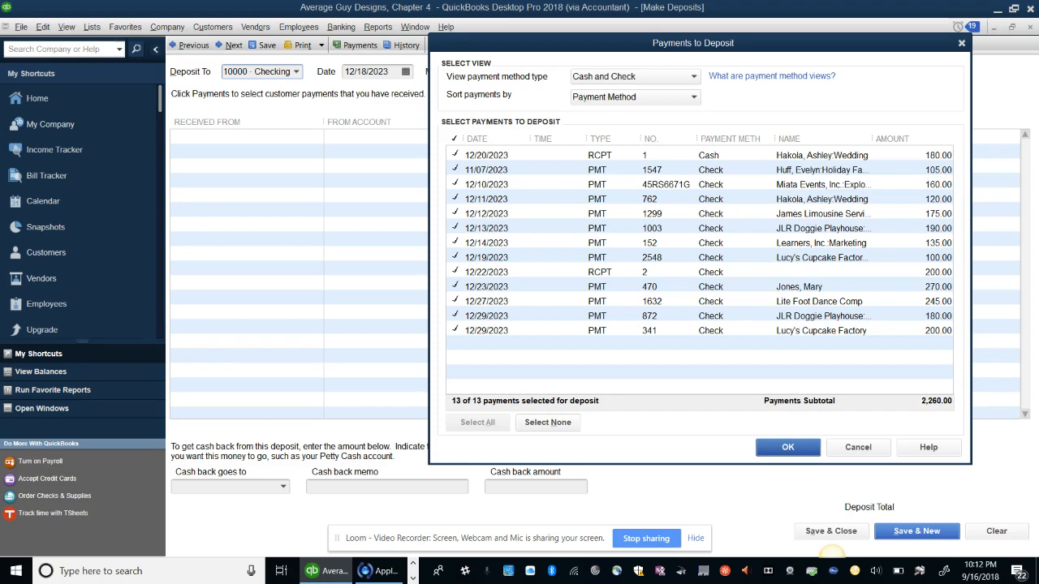
{"action": "key", "text": "Return"}
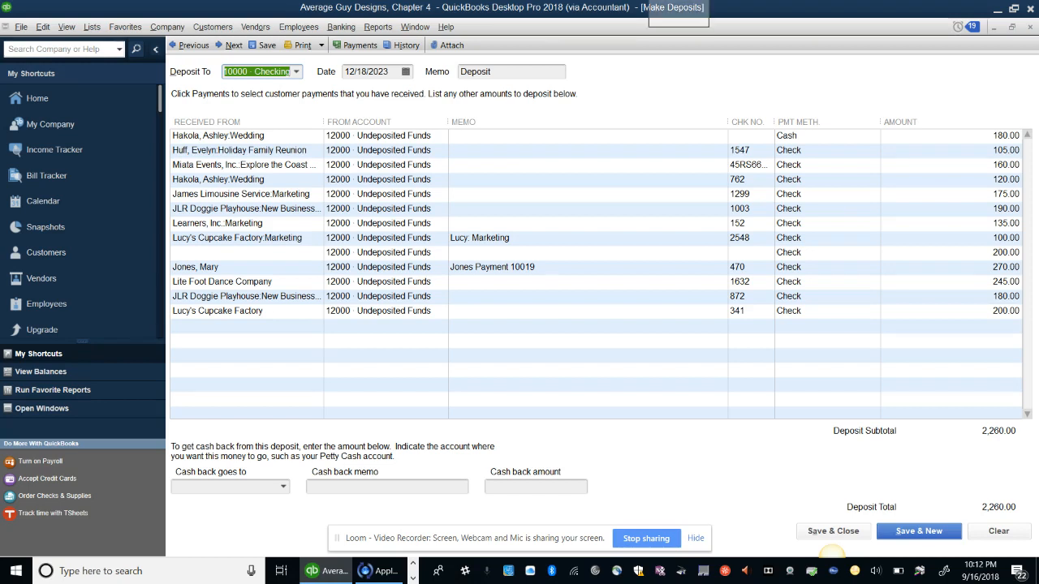
Change the deposit date from 12/18/2023 to 12/30/2023
{"action": "right_click", "coordinate": [679, 1]}
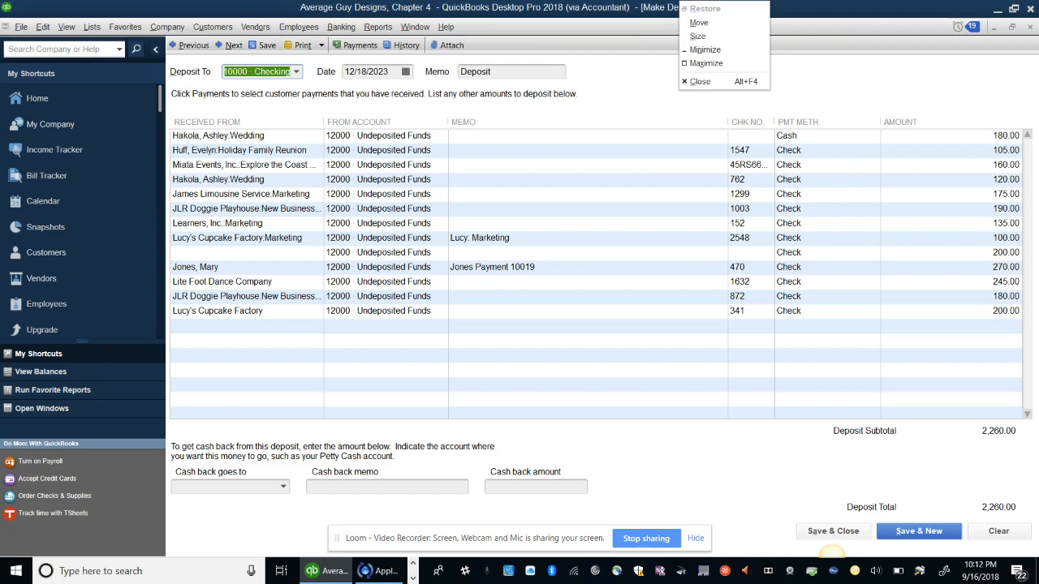
{"action": "key", "text": "Escape"}
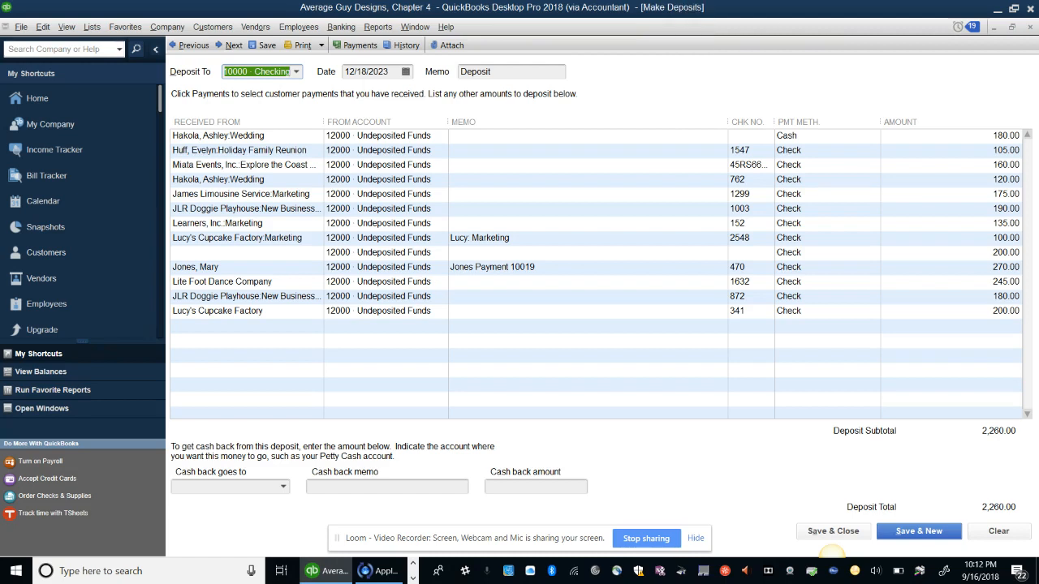
{"action": "left_click", "coordinate": [363, 72]}
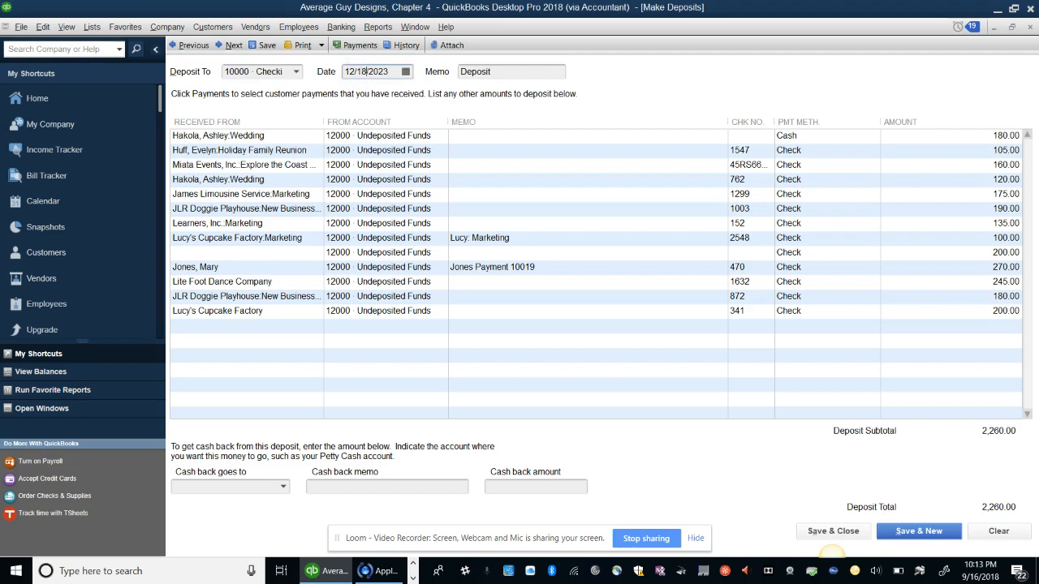
{"action": "key", "text": "BackSpace"}
{"action": "key", "text": "BackSpace"}
{"action": "type", "text": "30"}
{"action": "key", "text": "Tab"}
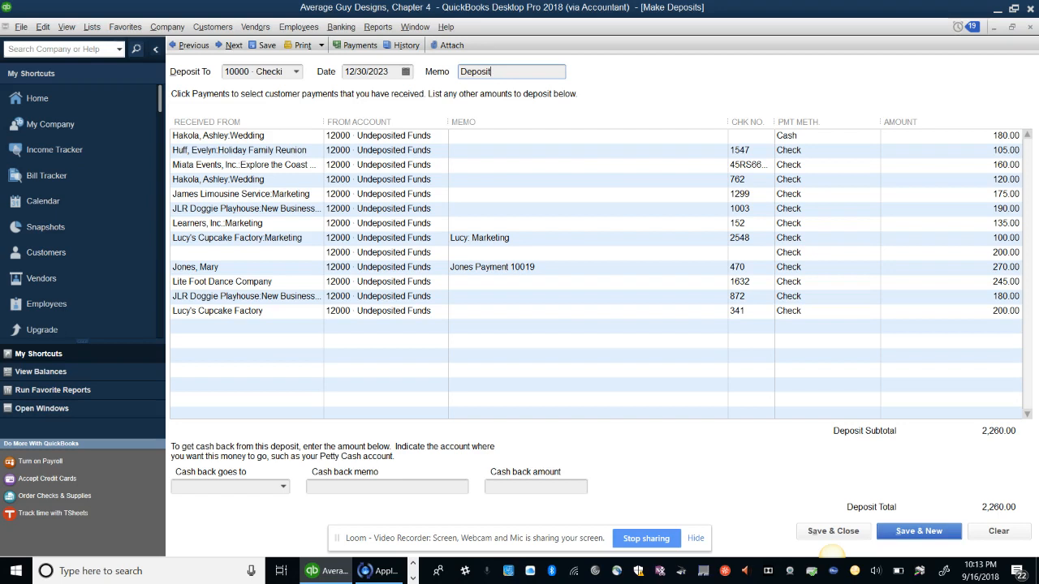
Preview the deposit slip for printing, then close the preview and the print settings
{"action": "left_click", "coordinate": [322, 46]}
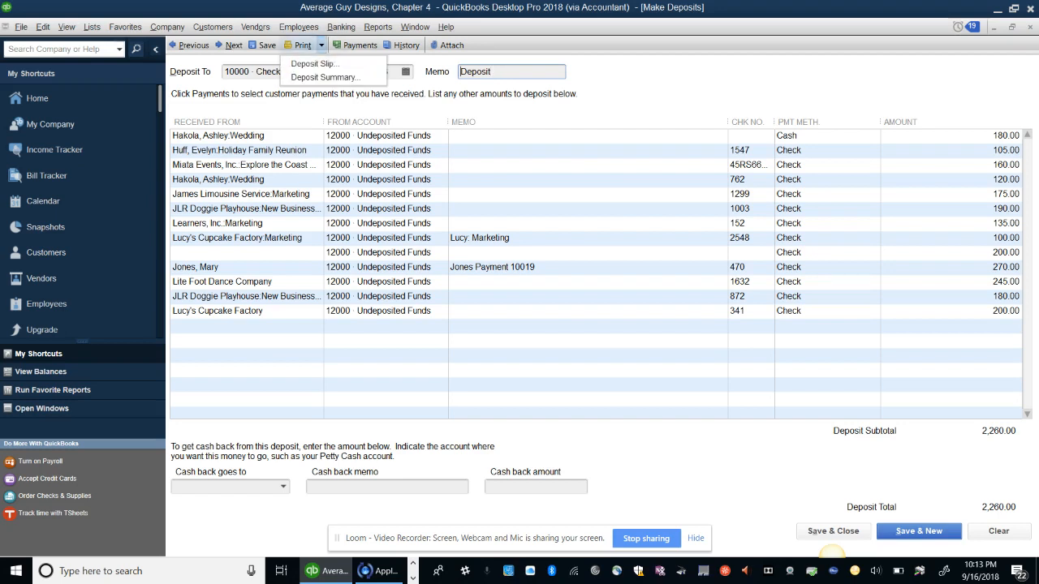
{"action": "left_click", "coordinate": [328, 65]}
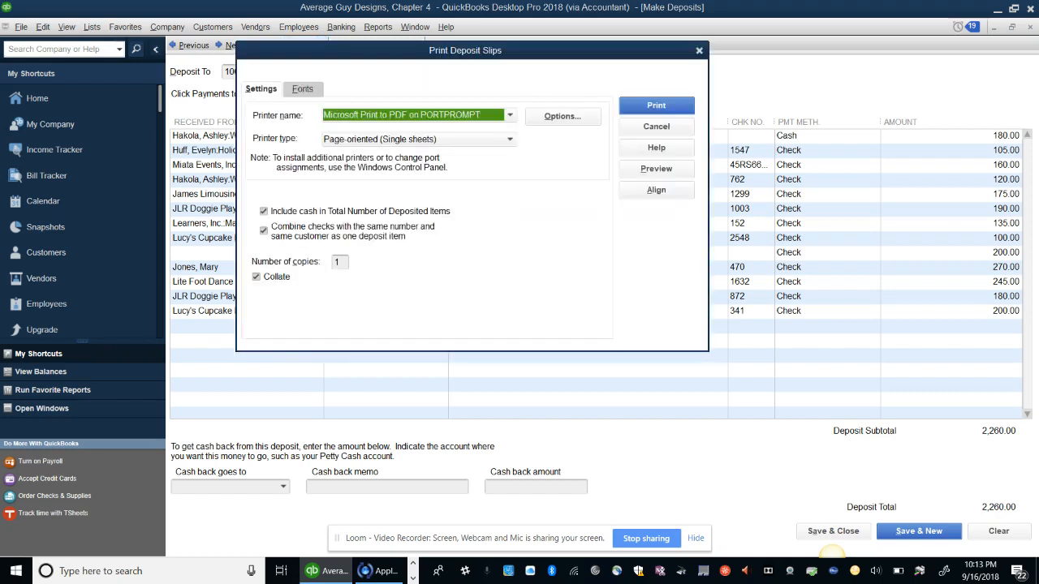
{"action": "left_click", "coordinate": [656, 169]}
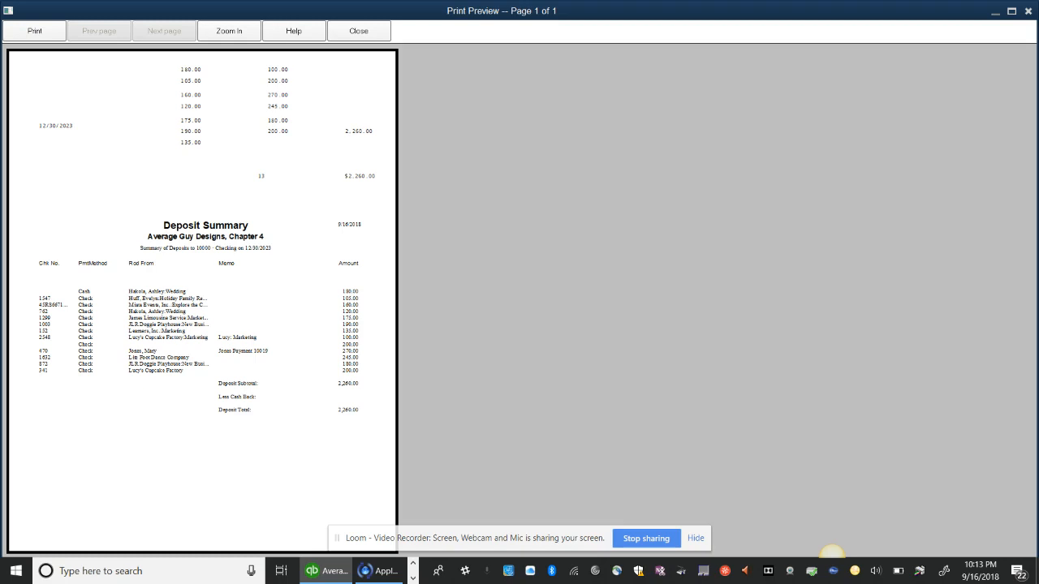
{"action": "key", "text": "Escape"}
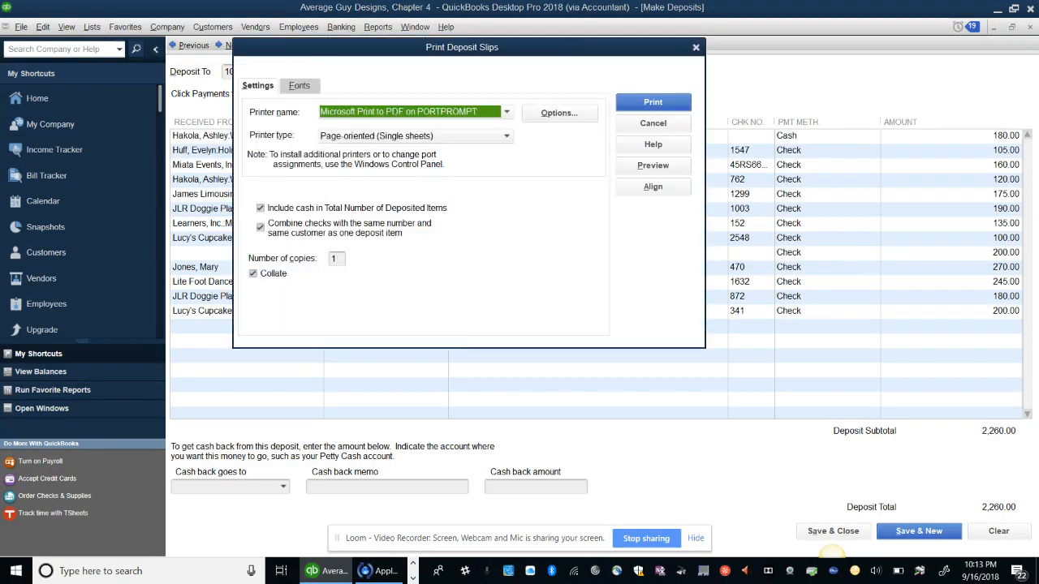
{"action": "key", "text": "Escape"}
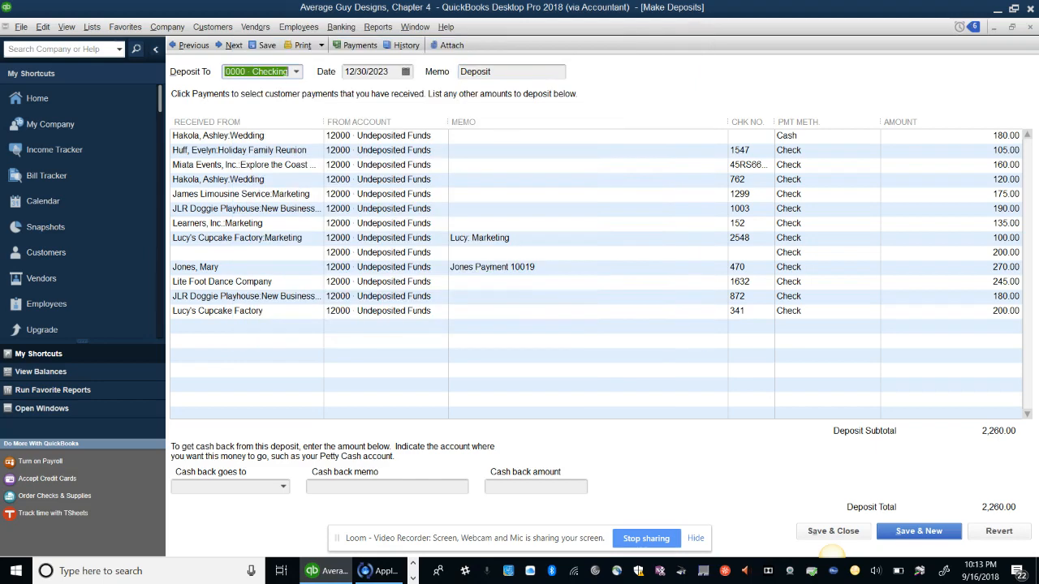
Check the waiting payments without choosing any, review the previous deposit, then move to a blank deposit
{"action": "left_click", "coordinate": [919, 532]}
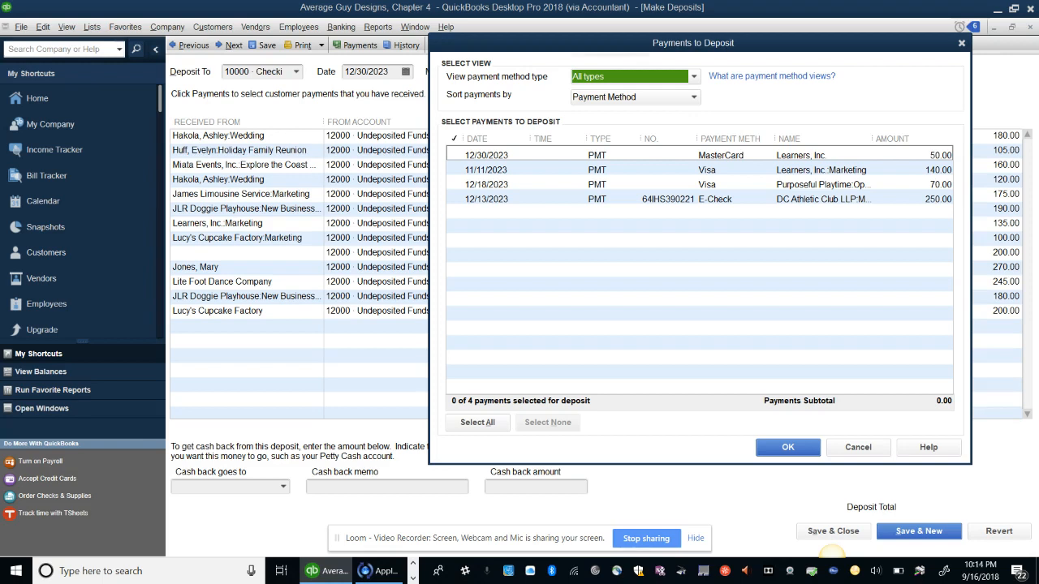
{"action": "left_click", "coordinate": [962, 43]}
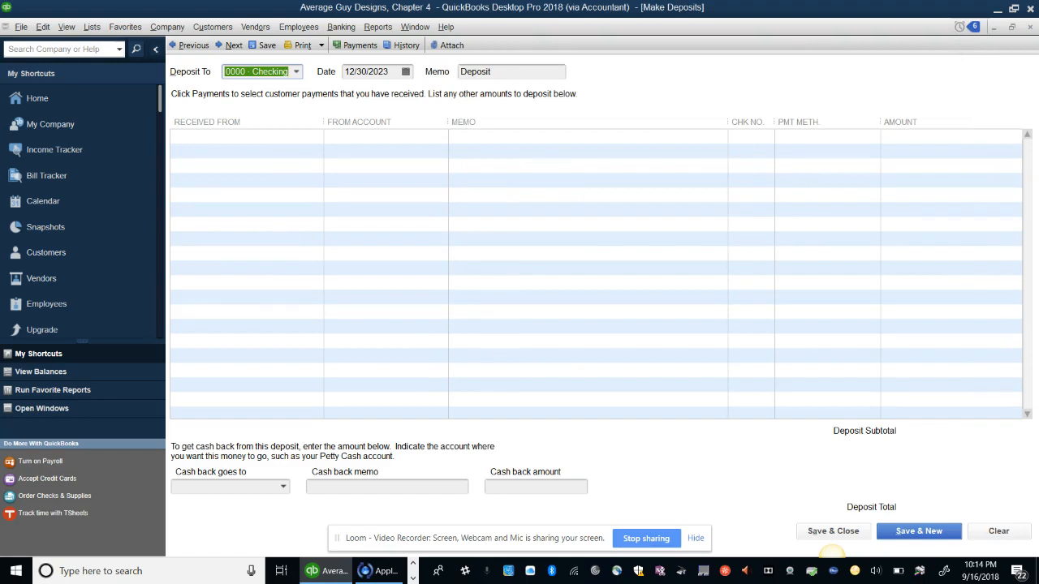
{"action": "left_click", "coordinate": [188, 44]}
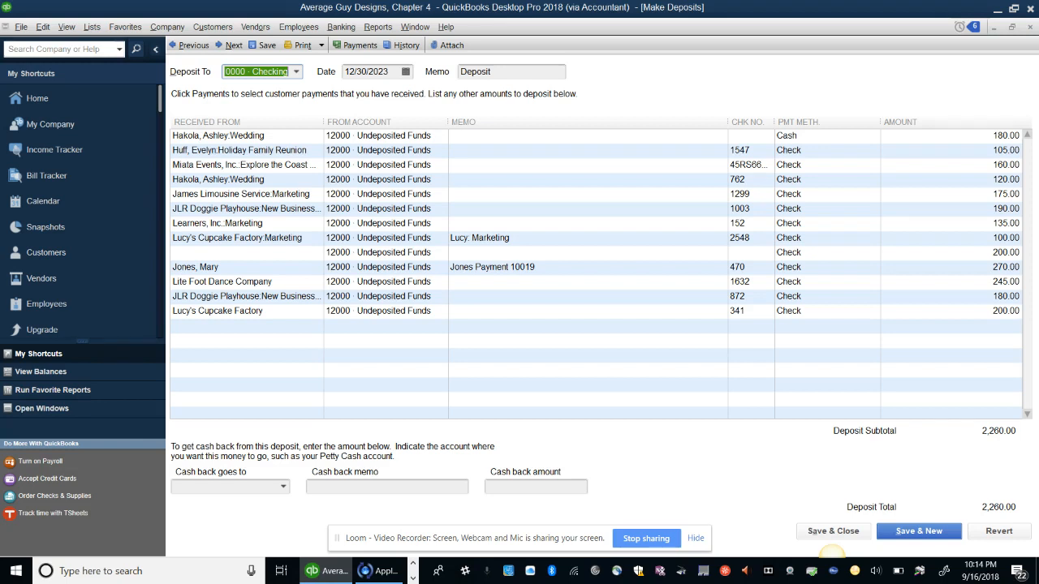
{"action": "left_click", "coordinate": [230, 45]}
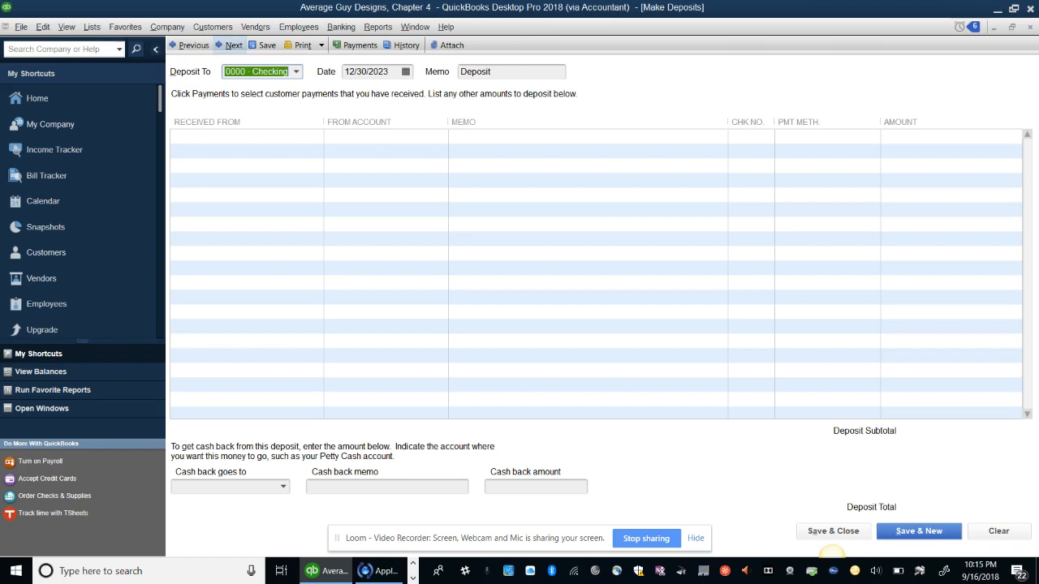
Select all four waiting payments and save a 510.00 deposit into 10000 Checking
{"action": "left_click", "coordinate": [355, 45]}
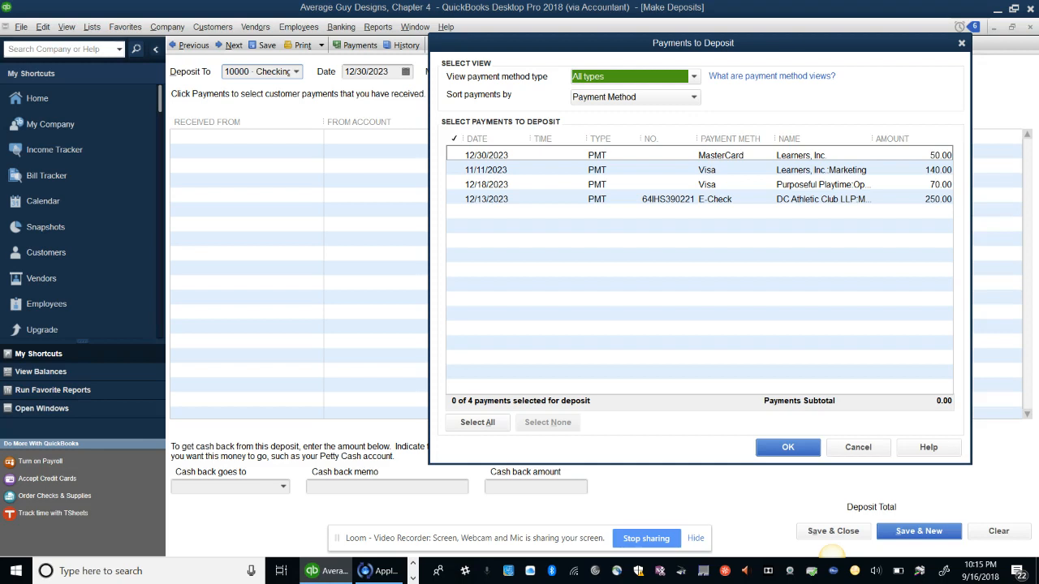
{"action": "left_click", "coordinate": [474, 425]}
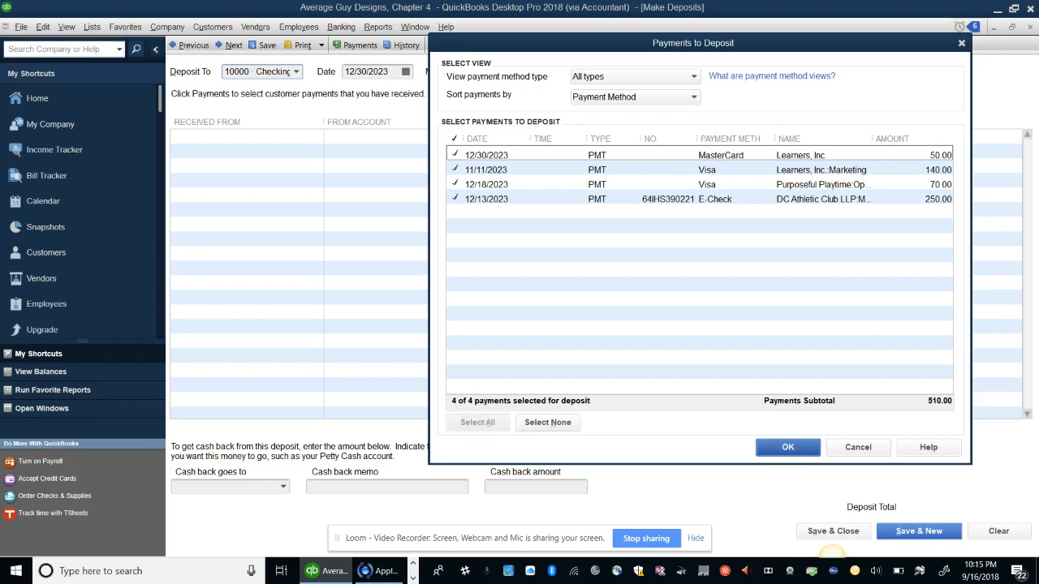
{"action": "left_click", "coordinate": [787, 447]}
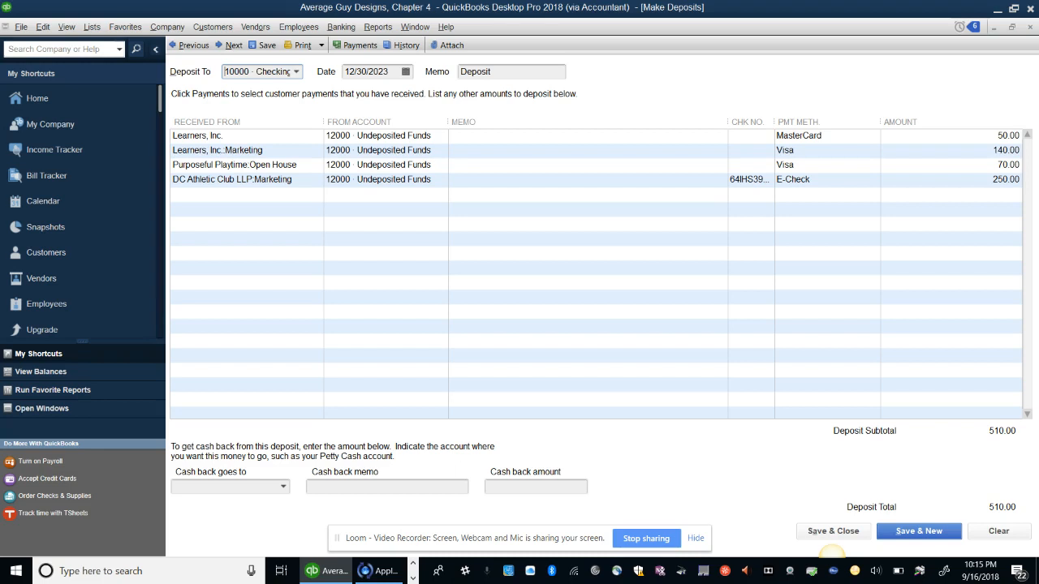
{"action": "key", "text": "alt+s"}
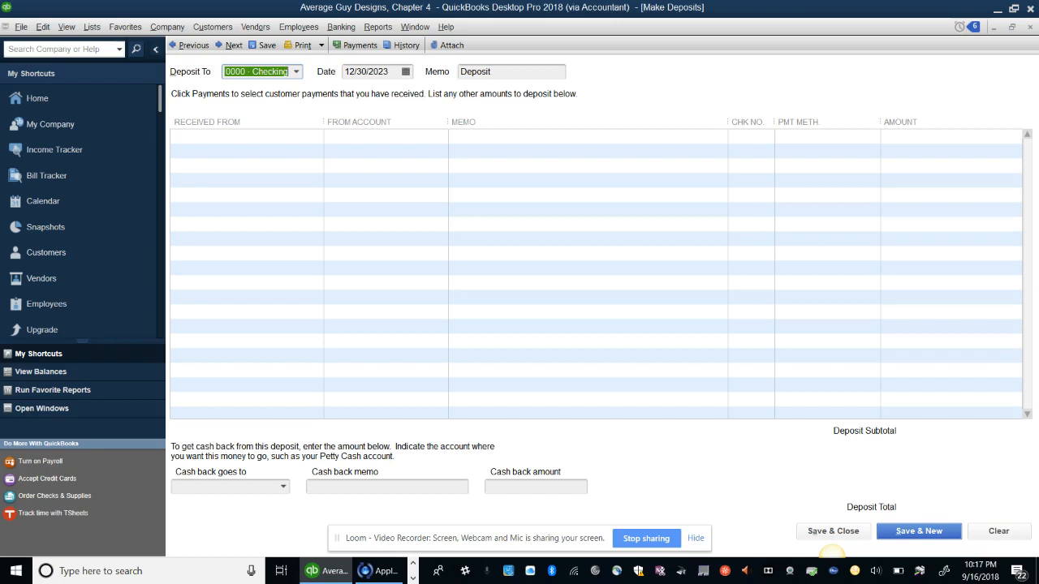
{"action": "left_click", "coordinate": [413, 578]}
{"action": "left_click", "coordinate": [413, 563]}
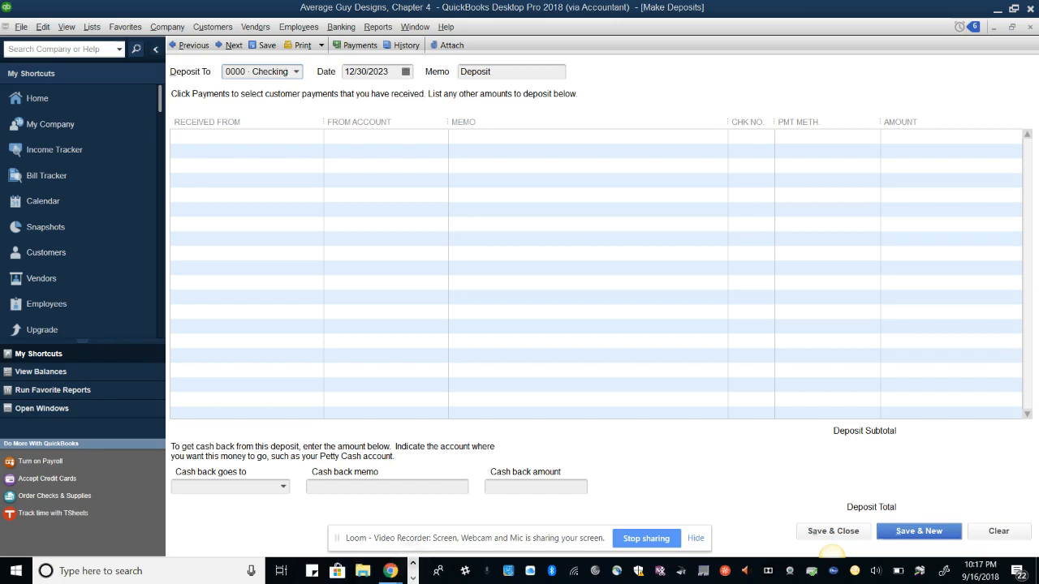
{"action": "left_click", "coordinate": [391, 572]}
{"action": "left_click", "coordinate": [320, 519]}
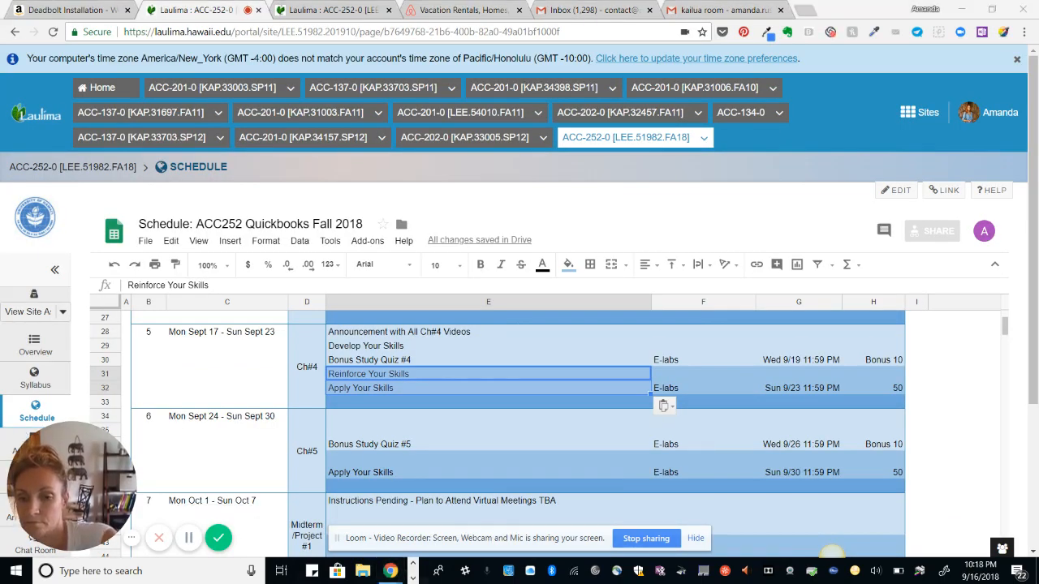
{"action": "left_click", "coordinate": [414, 578]}
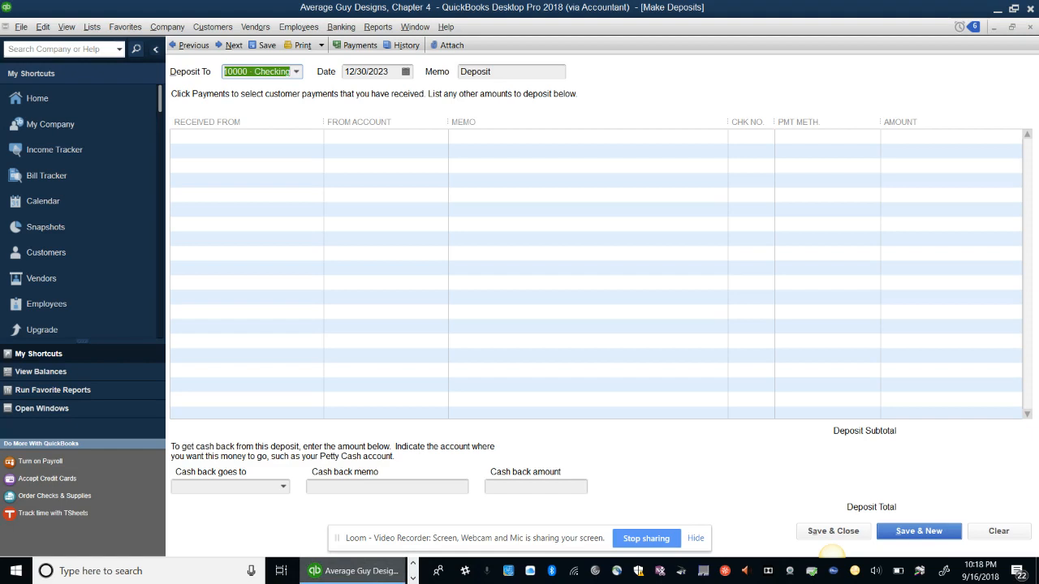
Date the deposit 12/23/2023 with memo 'Quick Sketch Event'
{"action": "left_click", "coordinate": [369, 72]}
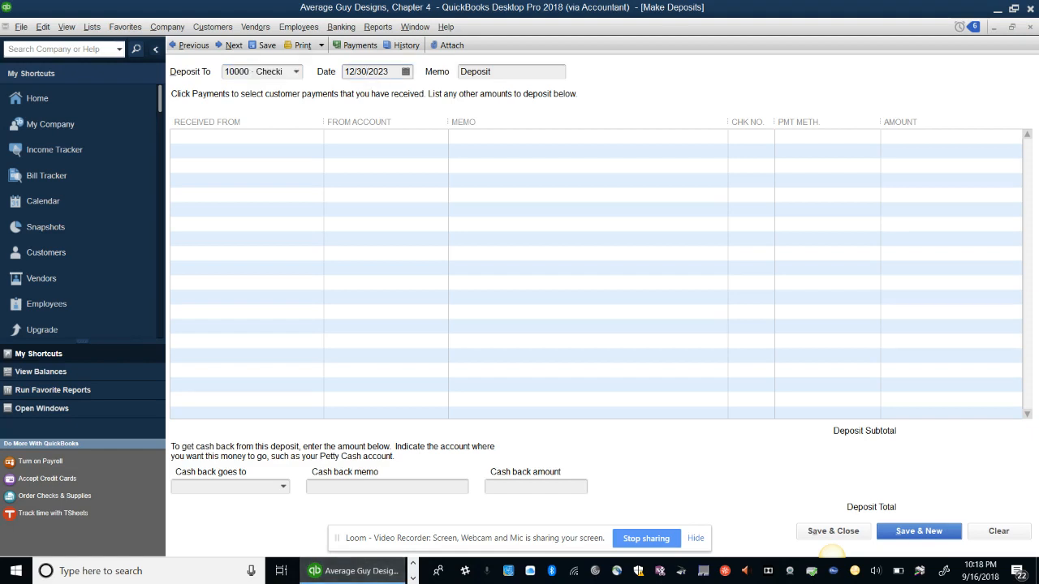
{"action": "key", "text": "BackSpace"}
{"action": "key", "text": "BackSpace"}
{"action": "type", "text": "23"}
{"action": "key", "text": "Tab"}
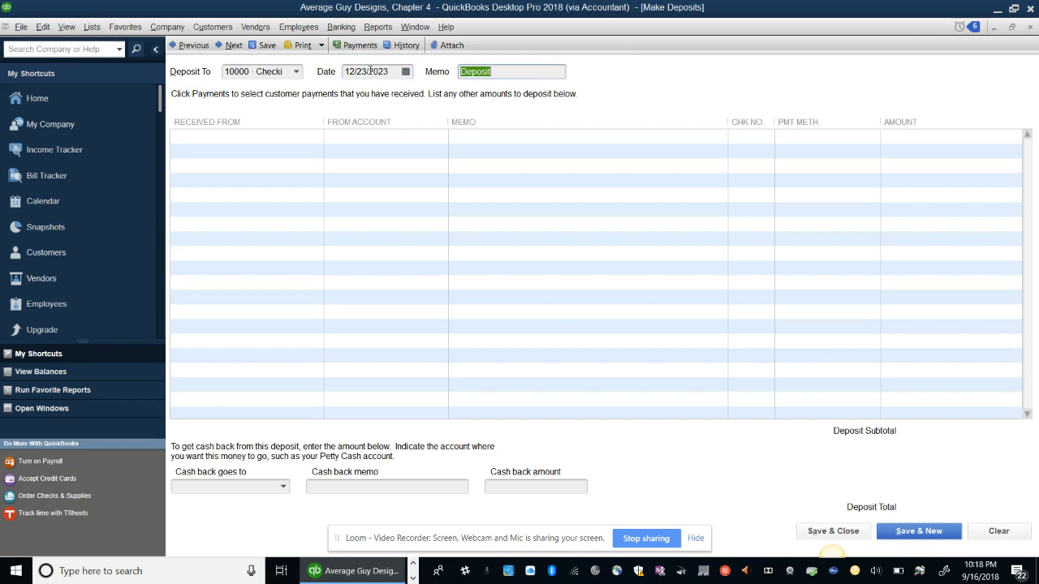
{"action": "type", "text": "Quick S"}
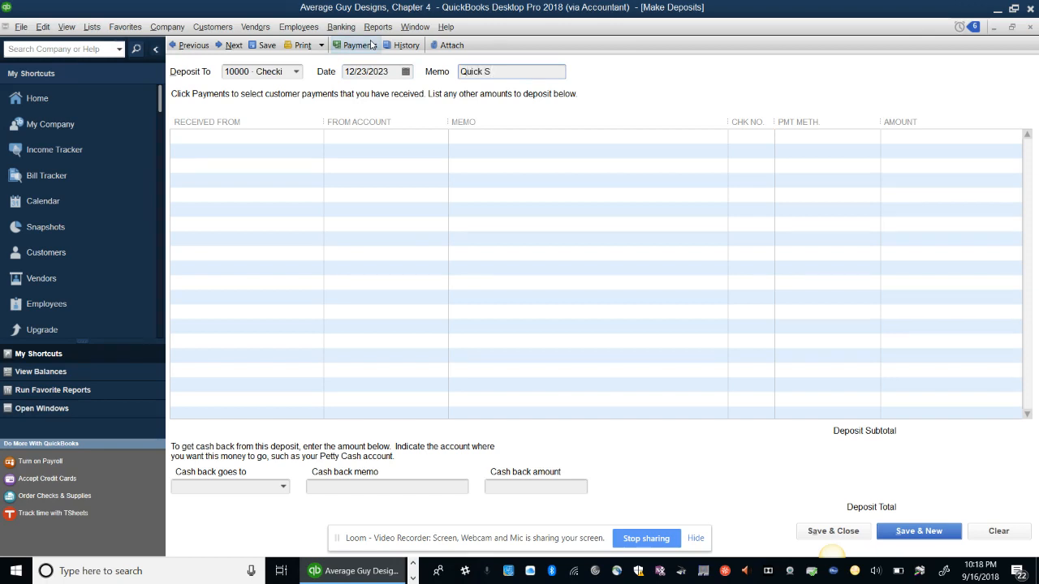
{"action": "type", "text": "ketch Event"}
Add a 200.00 deposit line from 43200 Design Income with memo 'Quick Sketch Event'
{"action": "key", "text": "Tab"}
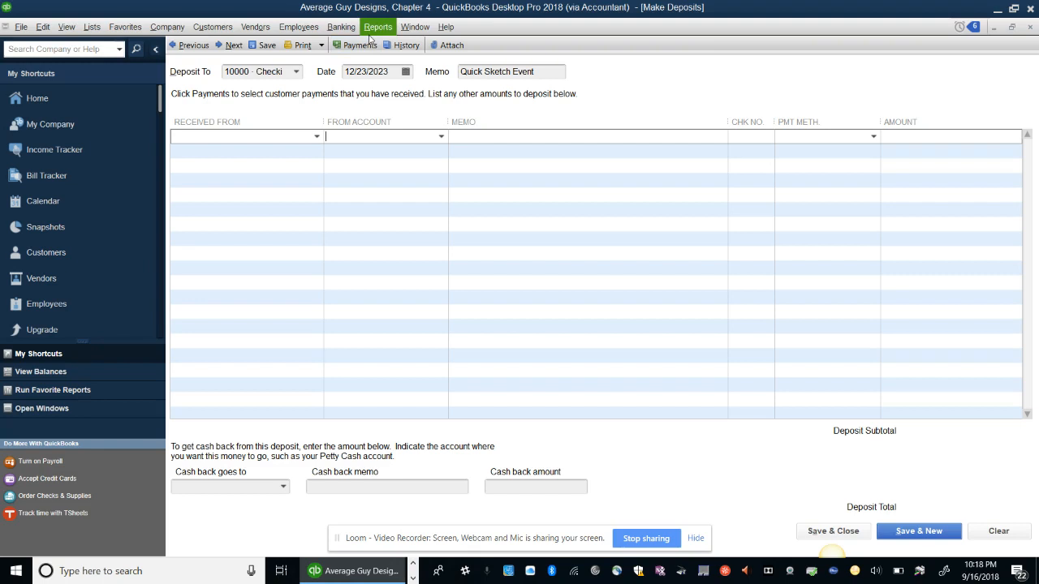
{"action": "type", "text": "43200 Design Income"}
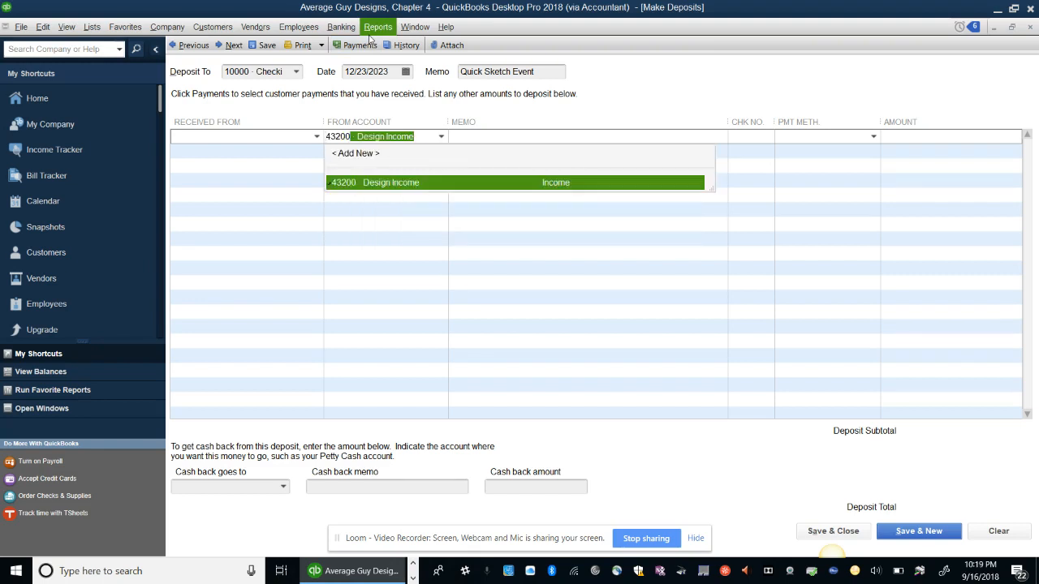
{"action": "key", "text": "Tab"}
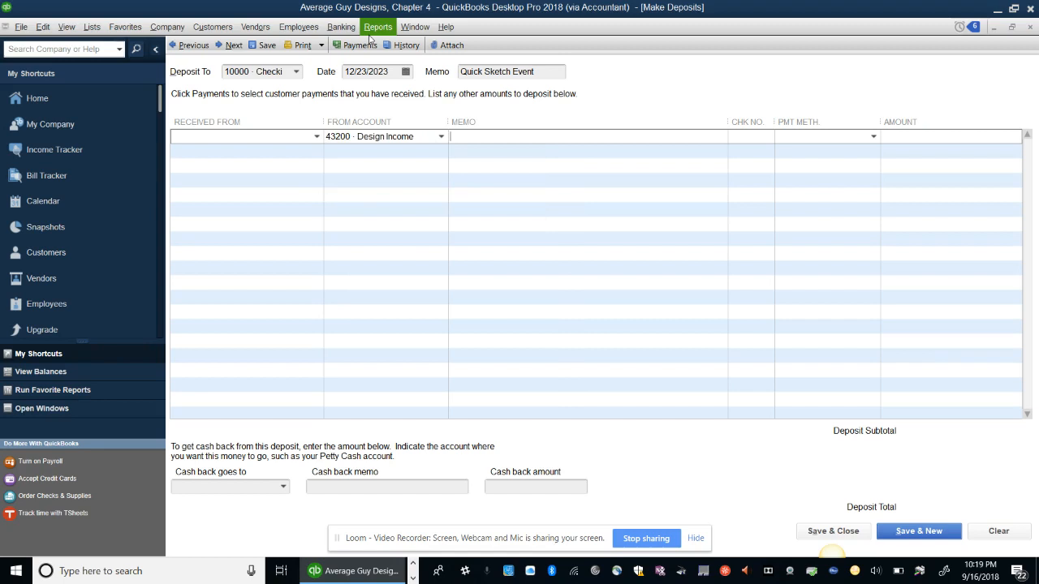
{"action": "type", "text": "Quick Sketch Event"}
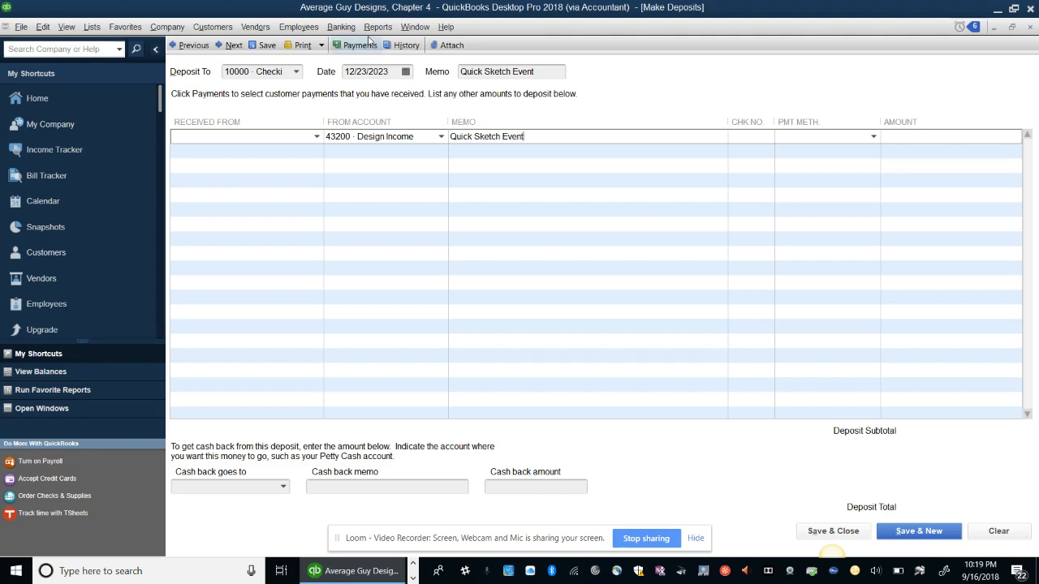
{"action": "key", "text": "Tab"}
{"action": "key", "text": "Tab"}
{"action": "key", "text": "Tab"}
{"action": "type", "text": "200"}
{"action": "key", "text": "Tab"}
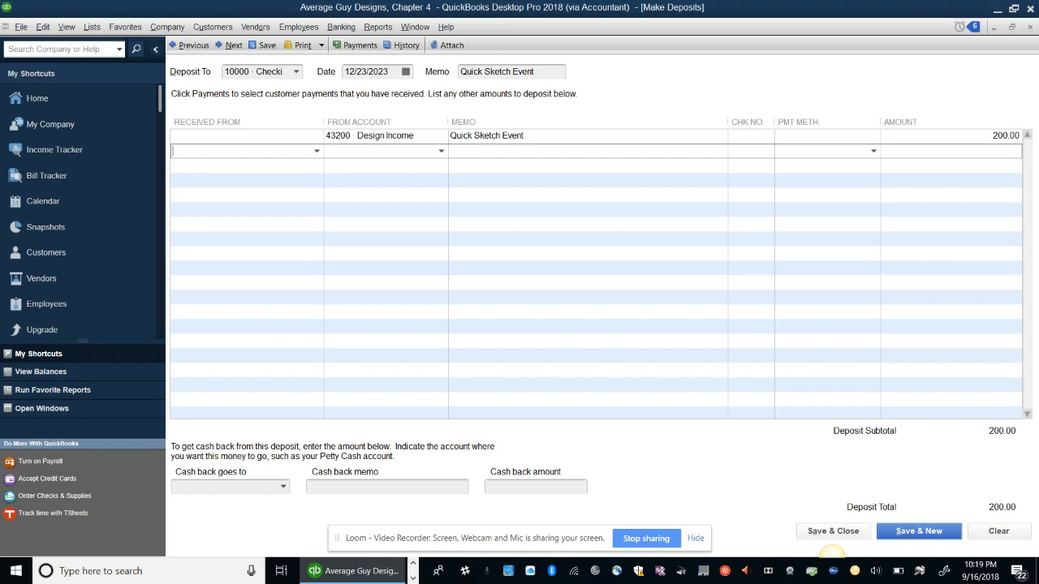
Save and close the 200.00 Quick Sketch Event deposit
{"action": "left_click", "coordinate": [833, 532]}
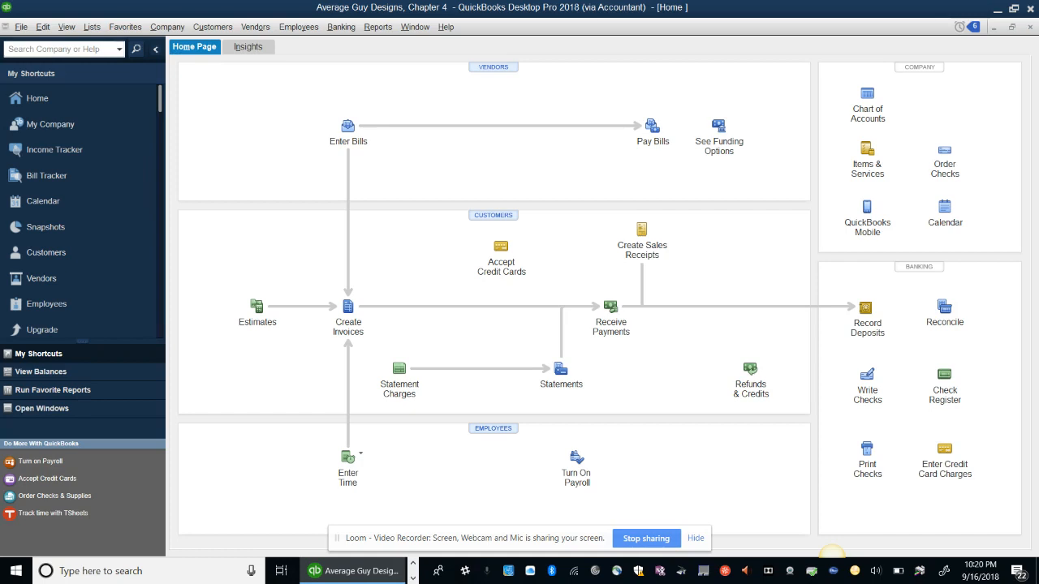
Start a RiverBank Visa credit card charge from vendor Star Office Supplies
{"action": "left_click", "coordinate": [944, 450]}
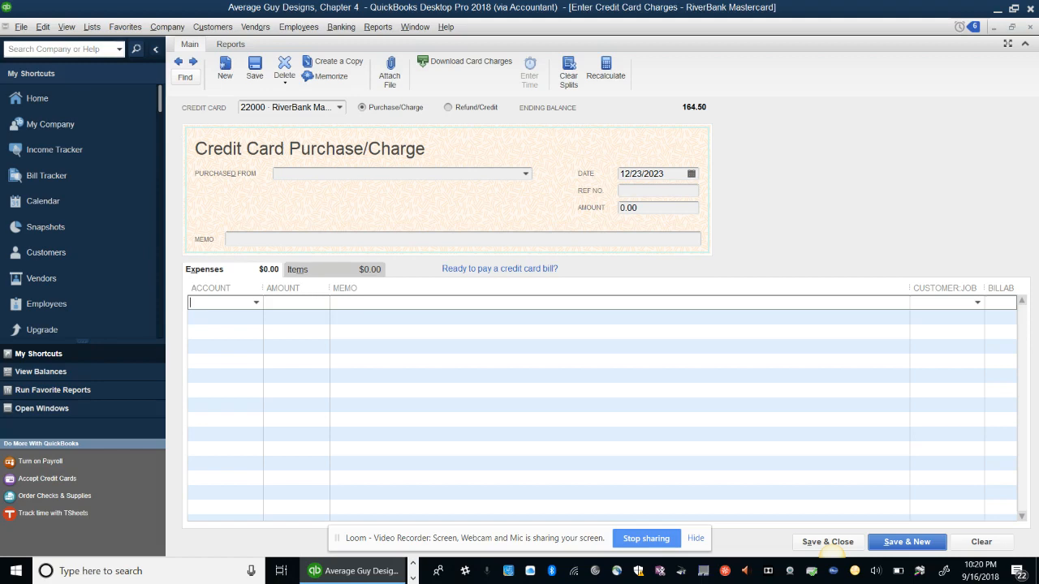
{"action": "left_click", "coordinate": [339, 108]}
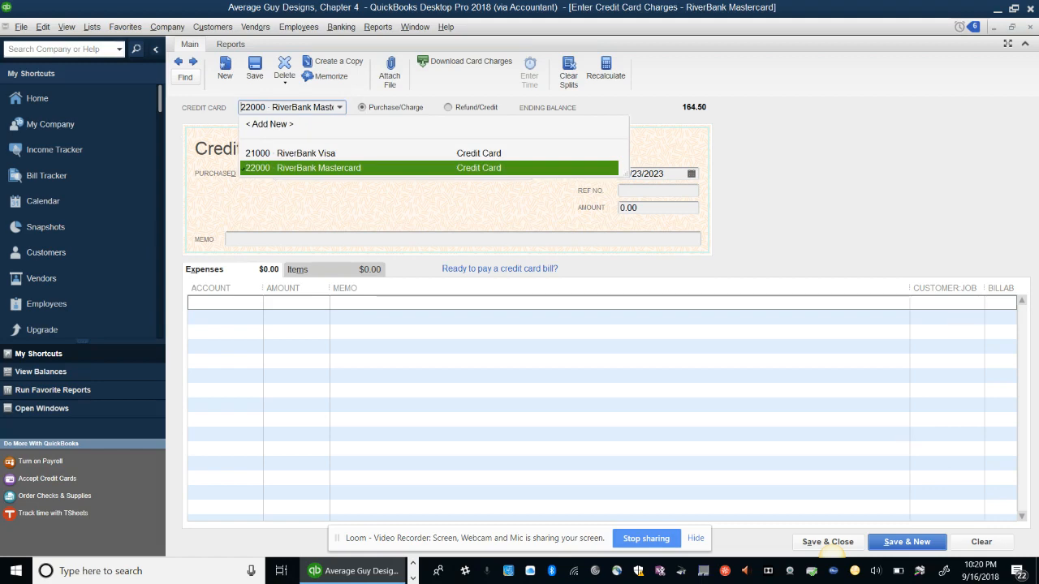
{"action": "left_click", "coordinate": [305, 154]}
{"action": "left_click", "coordinate": [340, 173]}
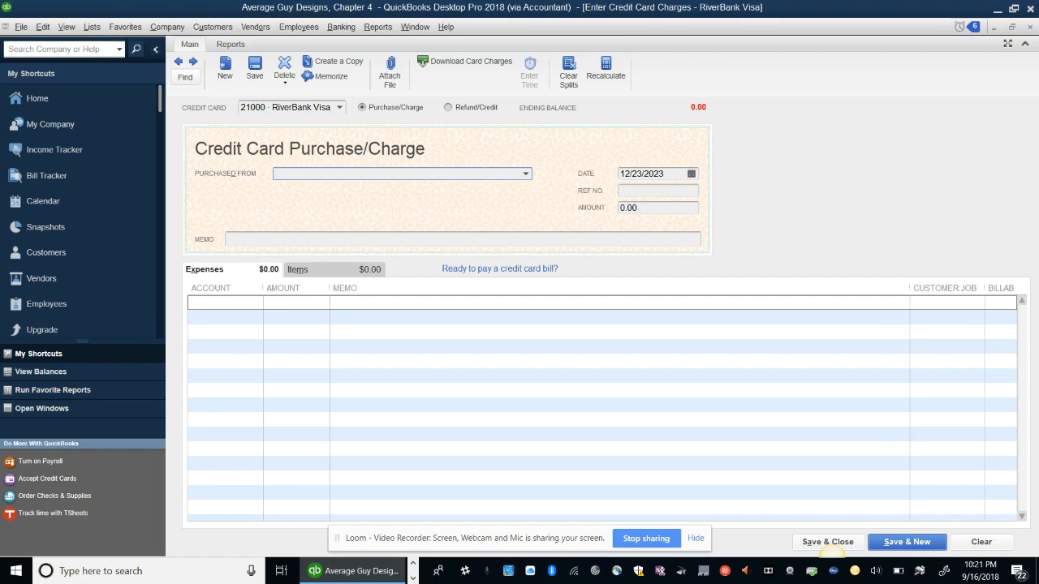
{"action": "type", "text": "Star Office Supplies"}
{"action": "key", "text": "Tab"}
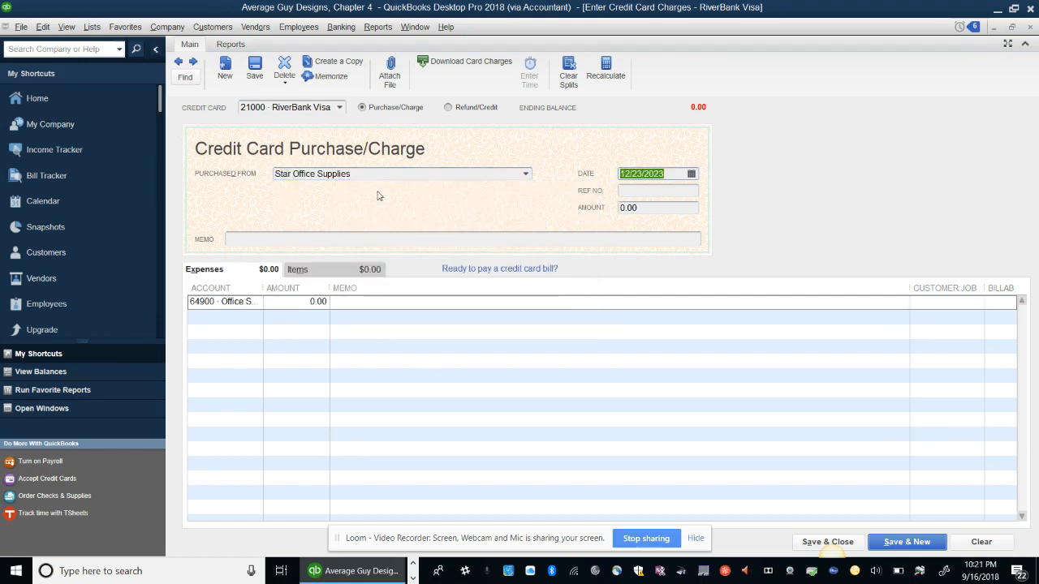
Enter date 11/11/2023, ref 01, amount 89.09 and memo 'Office supplies and customer USB drive giveaway'
{"action": "type", "text": "1"}
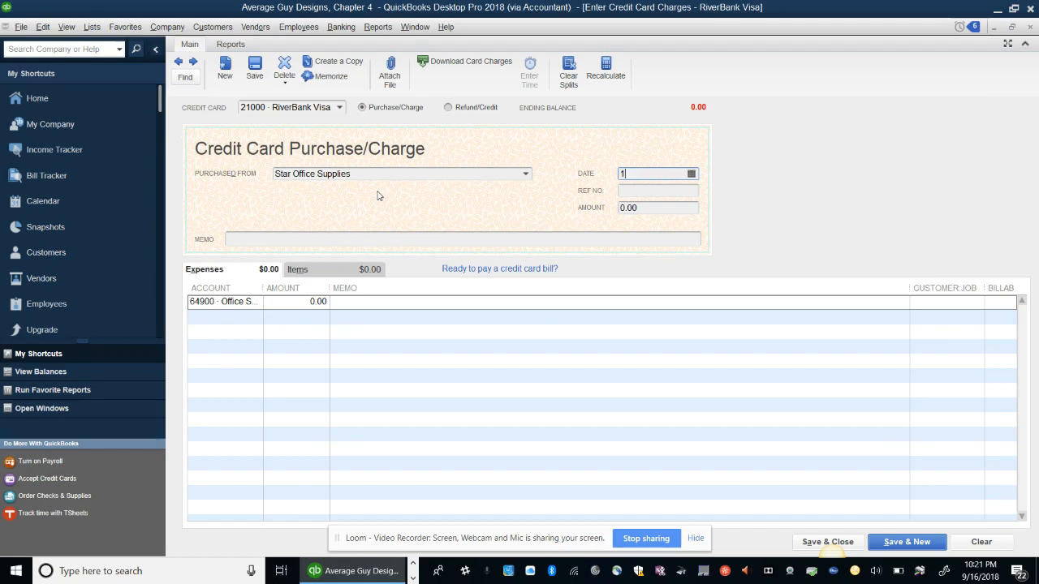
{"action": "type", "text": "1/11"}
{"action": "type", "text": "/2023"}
{"action": "key", "text": "Tab"}
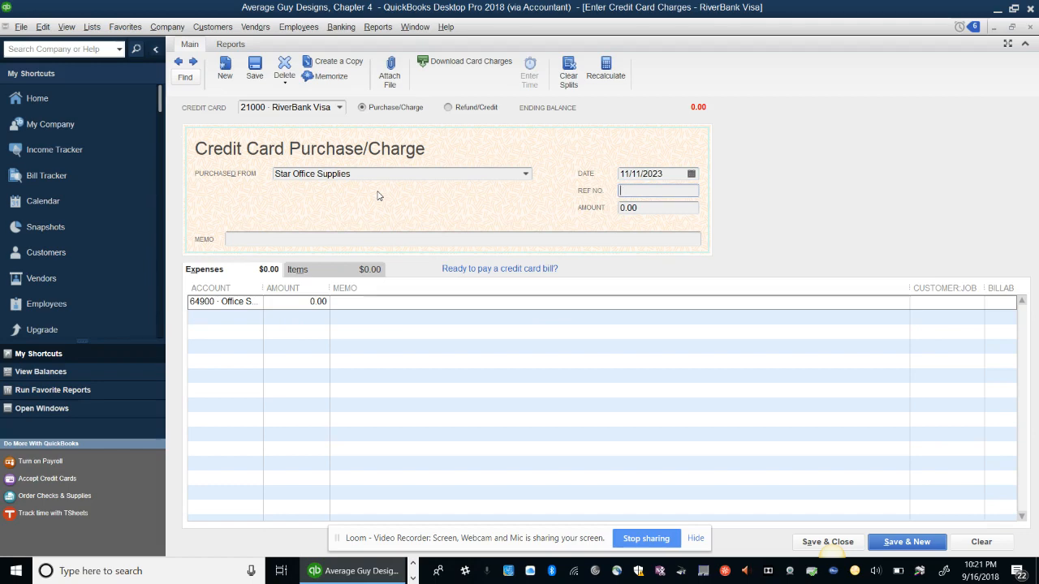
{"action": "type", "text": "01"}
{"action": "key", "text": "Tab"}
{"action": "type", "text": "89.09"}
{"action": "key", "text": "Tab"}
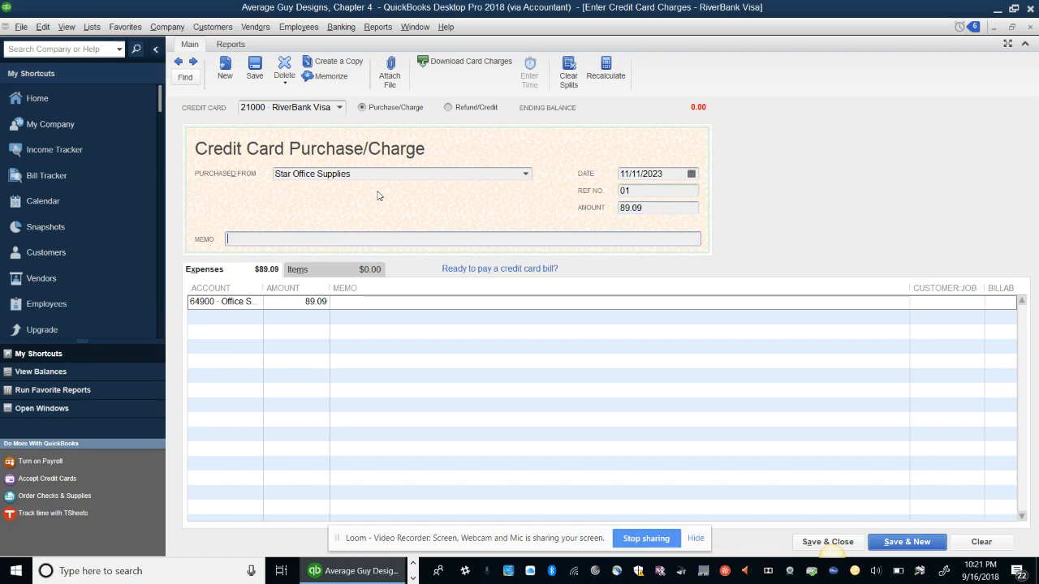
{"action": "type", "text": "Office supplies and customer USB driv"}
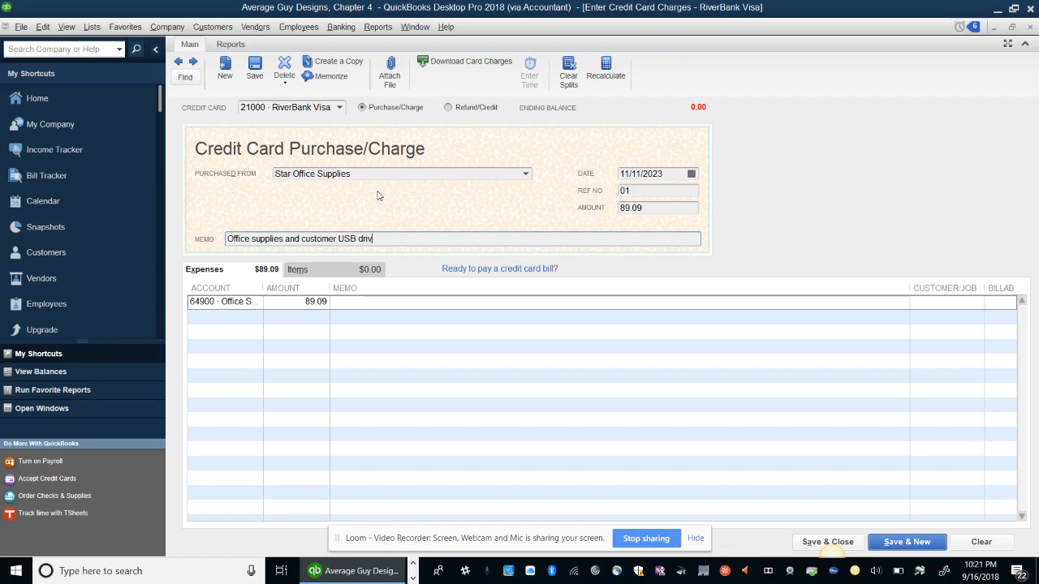
{"action": "type", "text": "e giveaway"}
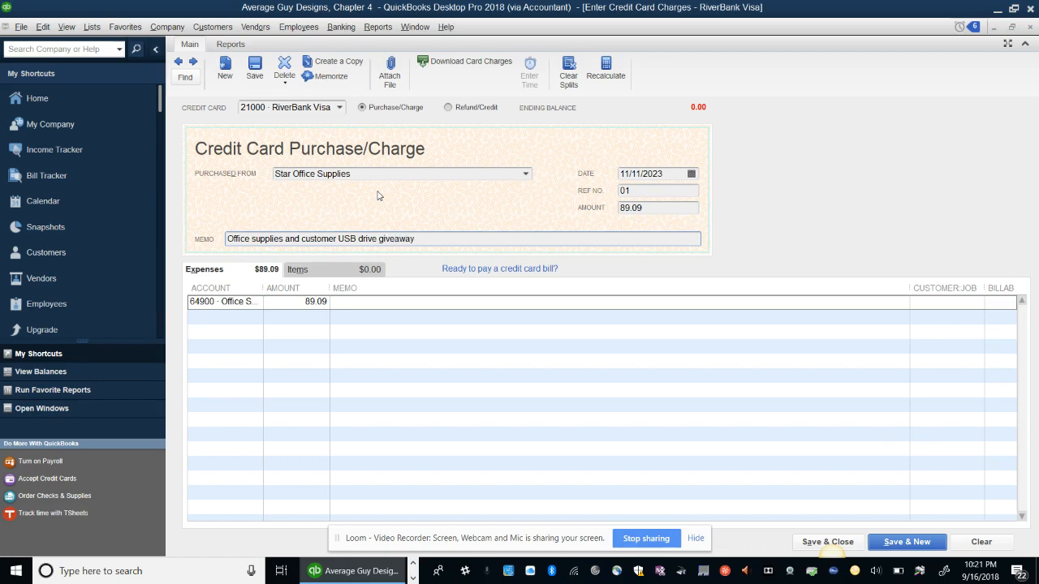
{"action": "key", "text": "Tab"}
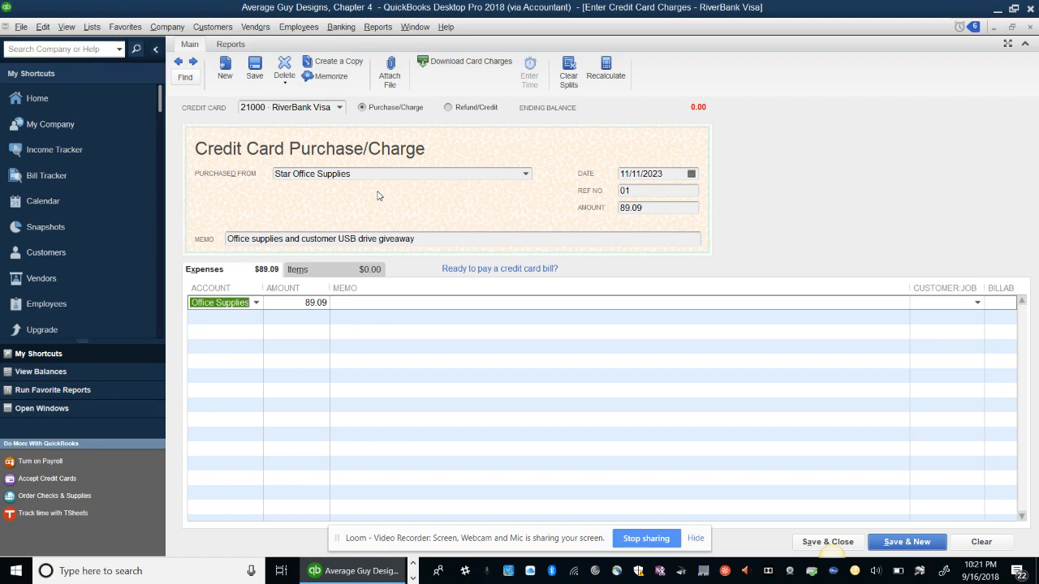
Reduce the first Office Supplies line from 89.09 to 57.84 with line memo 'Office Supplies'
{"action": "key", "text": "Tab"}
{"action": "key", "text": "Tab"}
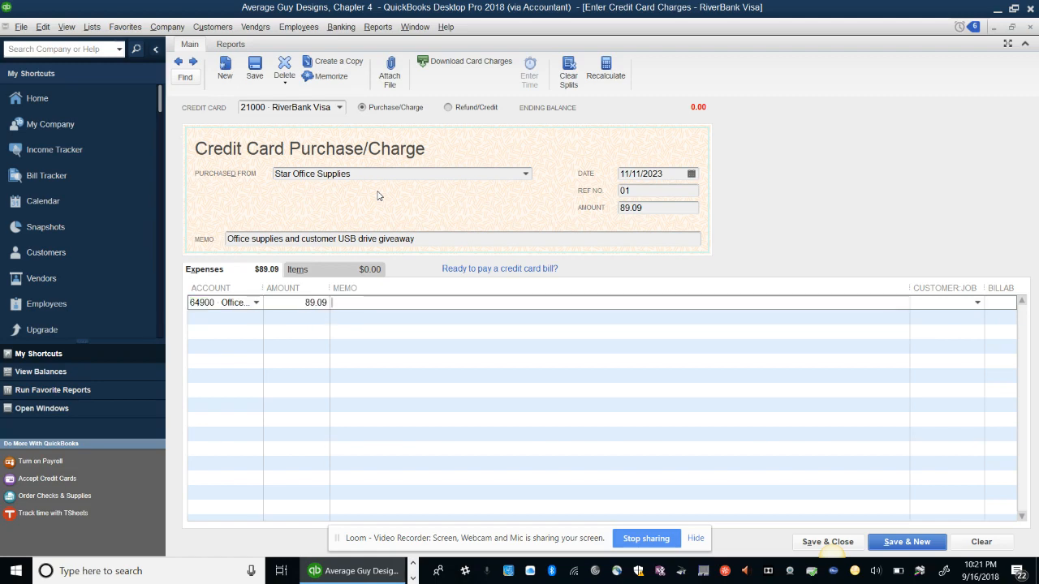
{"action": "left_click", "coordinate": [317, 316]}
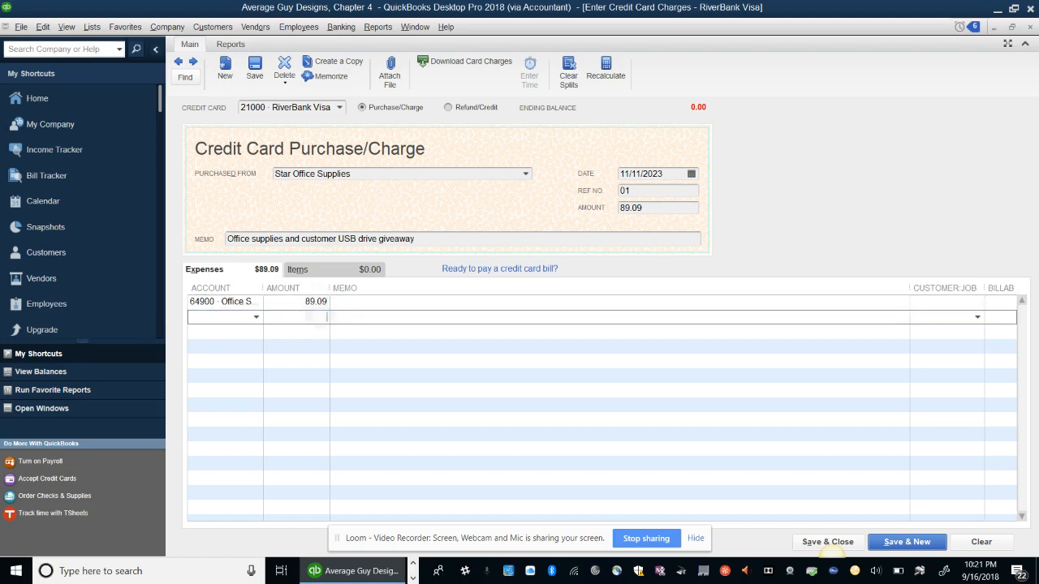
{"action": "double_click", "coordinate": [316, 303]}
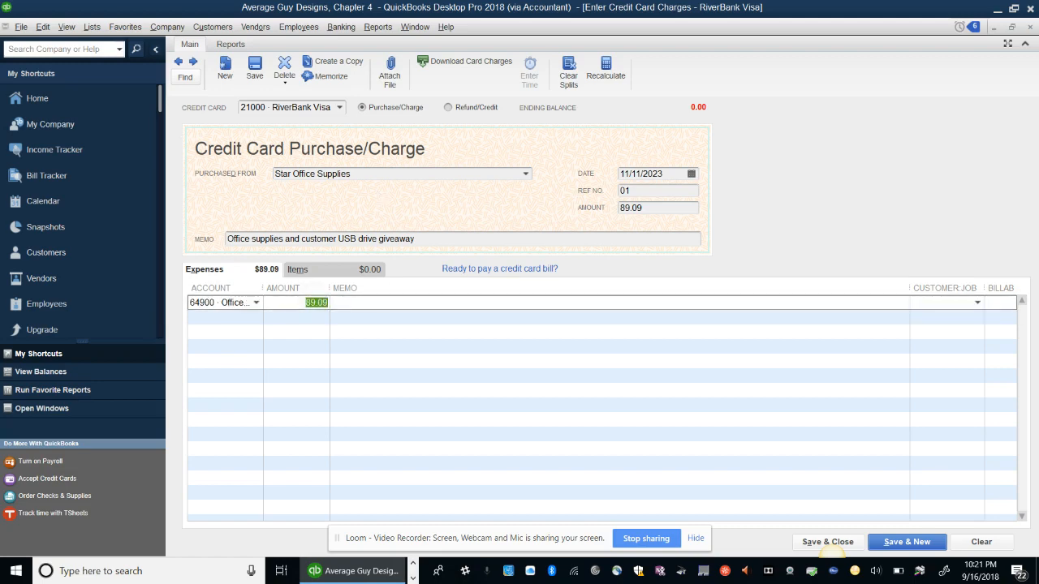
{"action": "type", "text": "57.84"}
{"action": "key", "text": "Tab"}
{"action": "type", "text": "Office Supplies"}
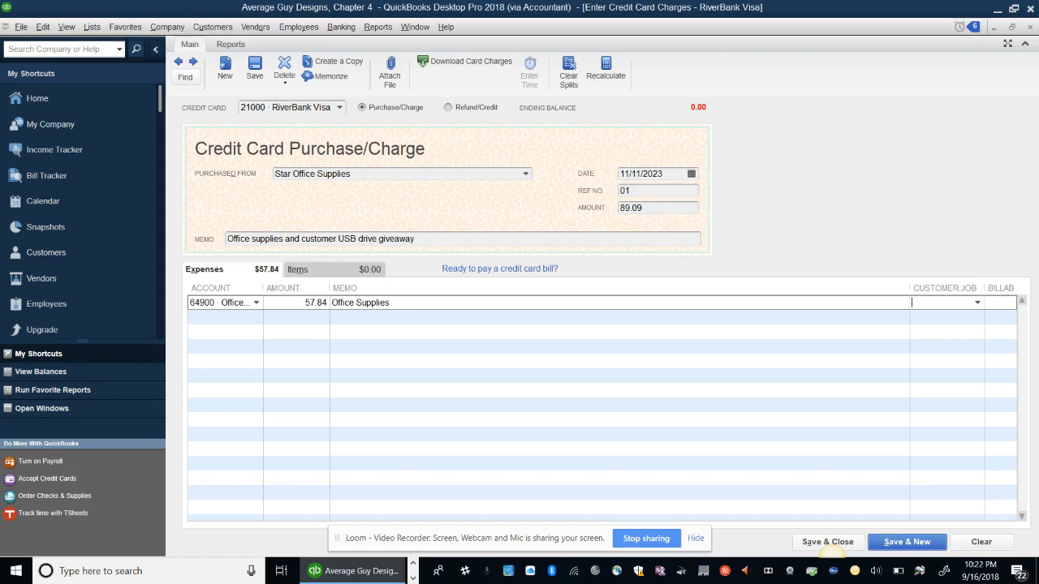
{"action": "key", "text": "Tab"}
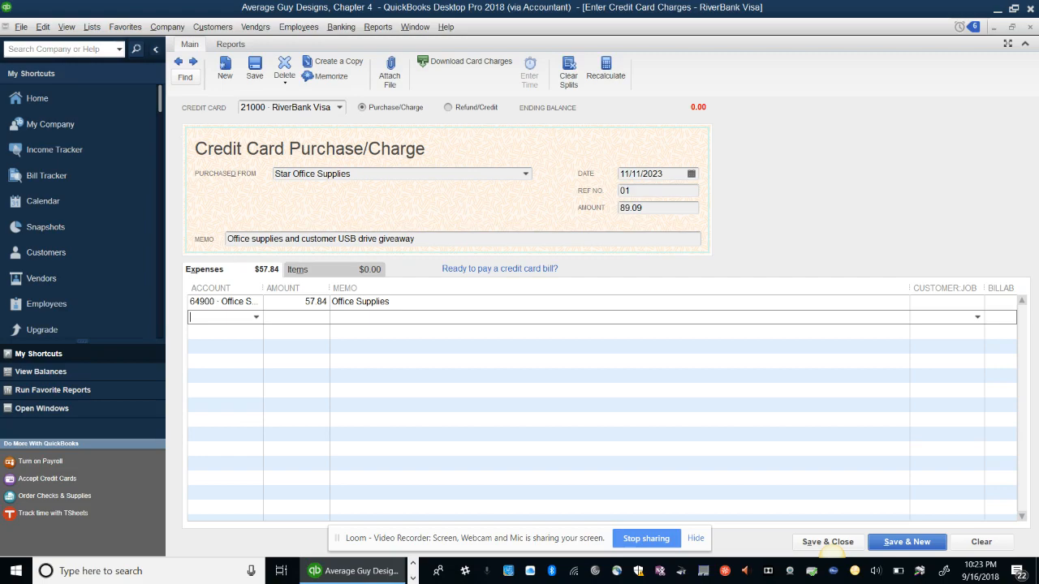
Begin adding a new Expense-type account from the second line's account list
{"action": "type", "text": "6"}
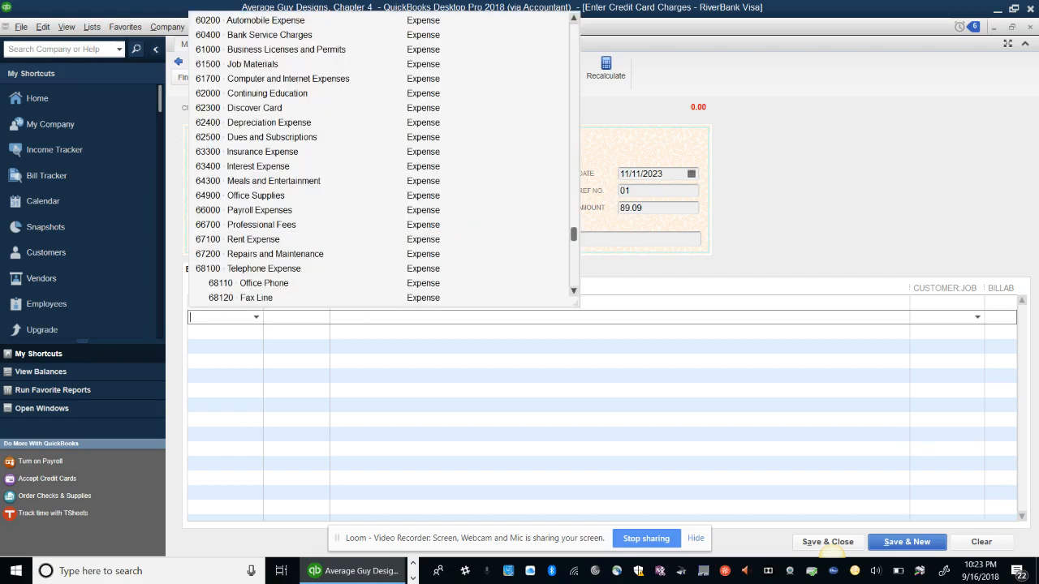
{"action": "scroll", "coordinate": [381, 162], "scroll_direction": "up", "scroll_amount": 5}
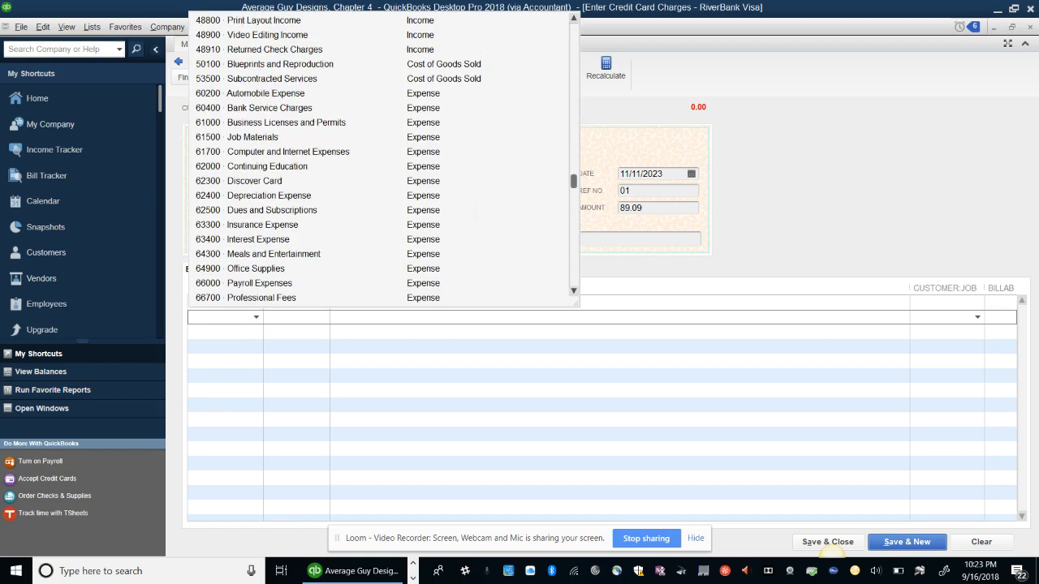
{"action": "scroll", "coordinate": [382, 162], "scroll_direction": "up", "scroll_amount": 1}
{"action": "scroll", "coordinate": [382, 162], "scroll_direction": "up", "scroll_amount": 17}
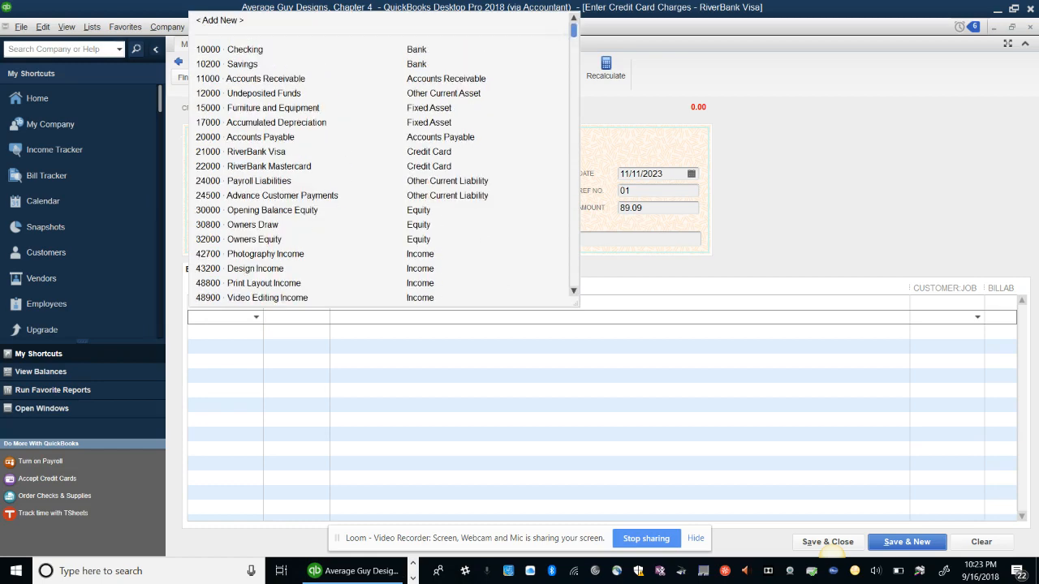
{"action": "left_click", "coordinate": [220, 21]}
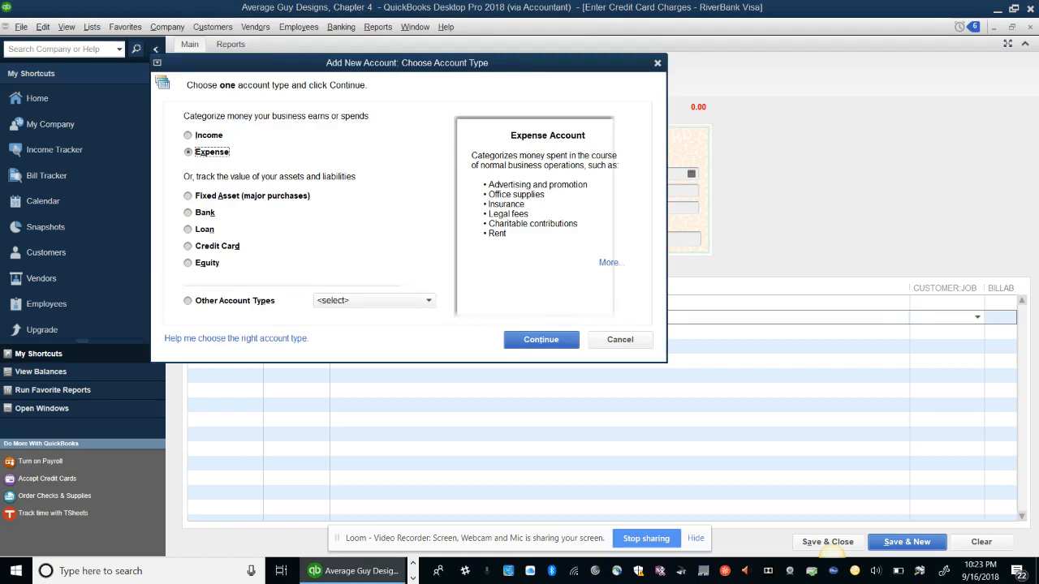
{"action": "key", "text": "Return"}
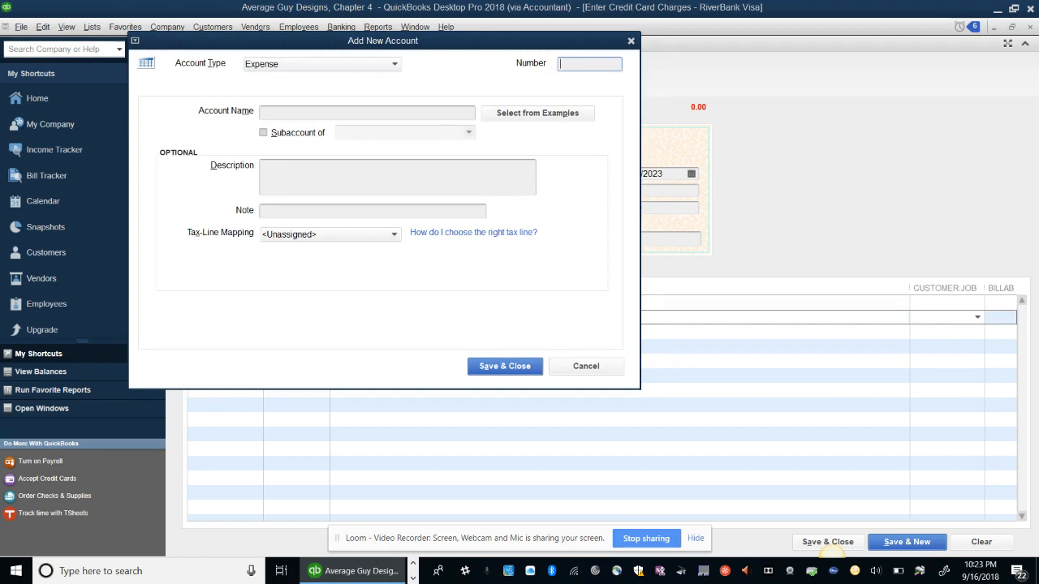
Create account 64400 Advertising and Promotion, described 'Advertising and promotion including customer giveaways'
{"action": "type", "text": "64400"}
{"action": "key", "text": "Tab"}
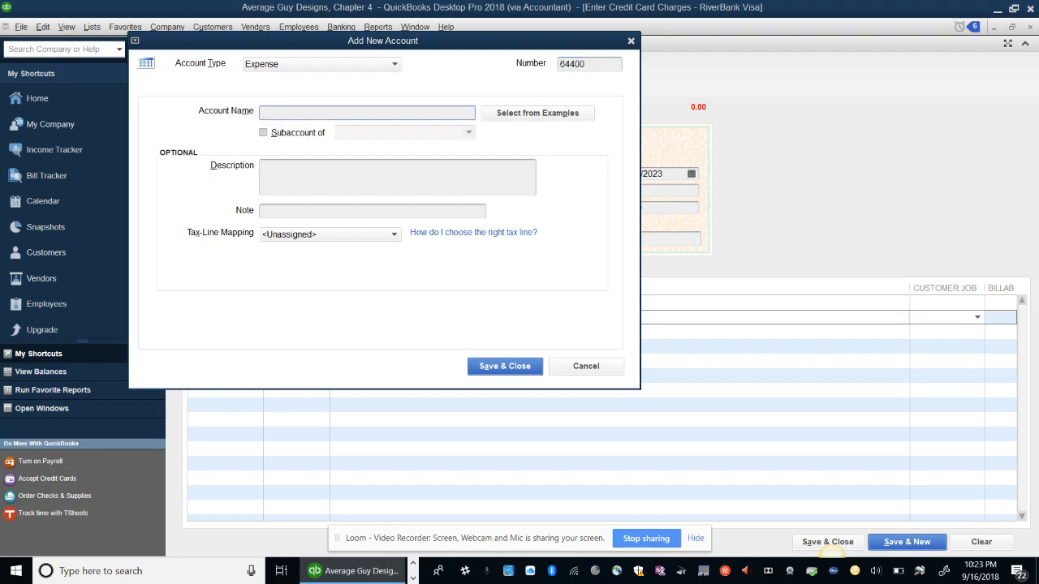
{"action": "type", "text": "Advertising and Promotion"}
{"action": "key", "text": "Tab"}
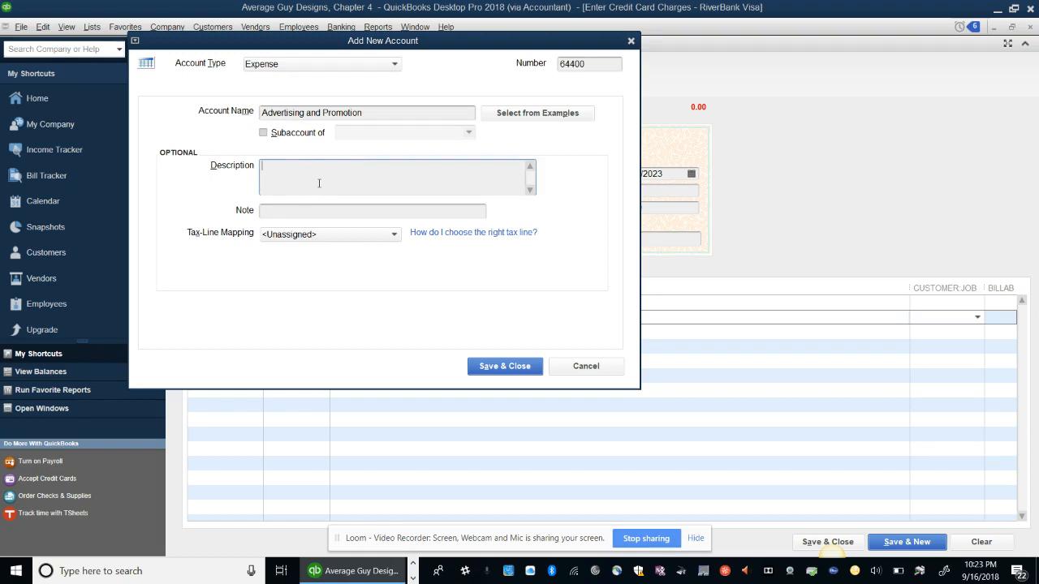
{"action": "type", "text": "Advertising and promotion including customer gi"}
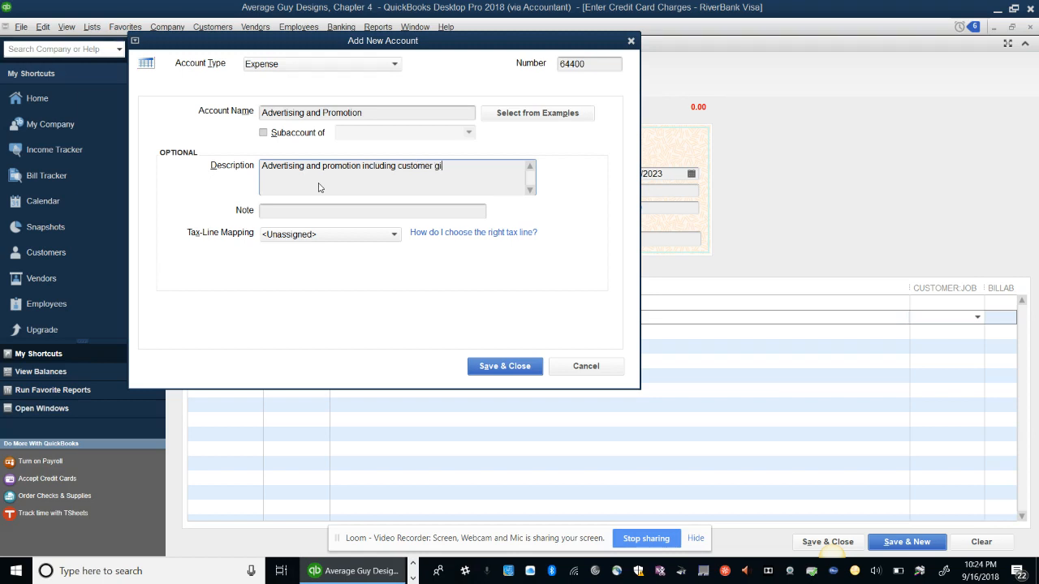
{"action": "type", "text": "veaways"}
{"action": "left_click", "coordinate": [505, 366]}
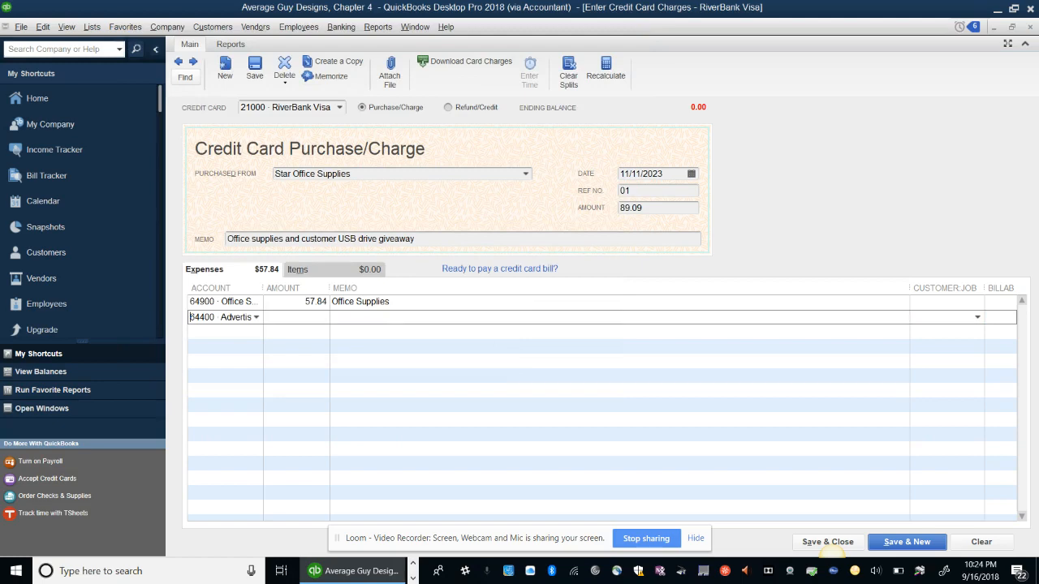
Assign 64400 to the 31.25 line and clear the stray duplicate account entry
{"action": "key", "text": "Tab"}
{"action": "key", "text": "Tab"}
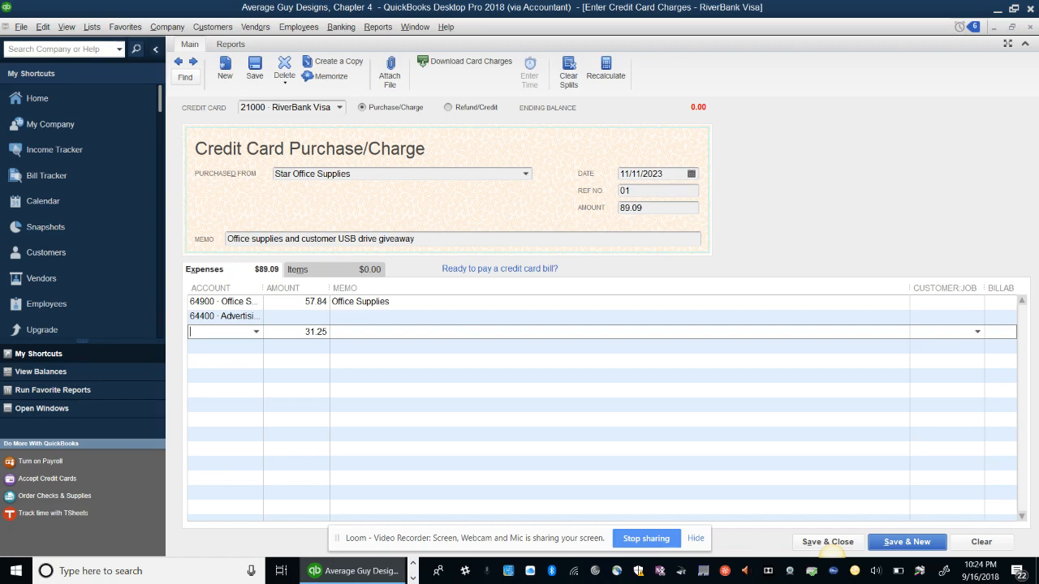
{"action": "type", "text": "64"}
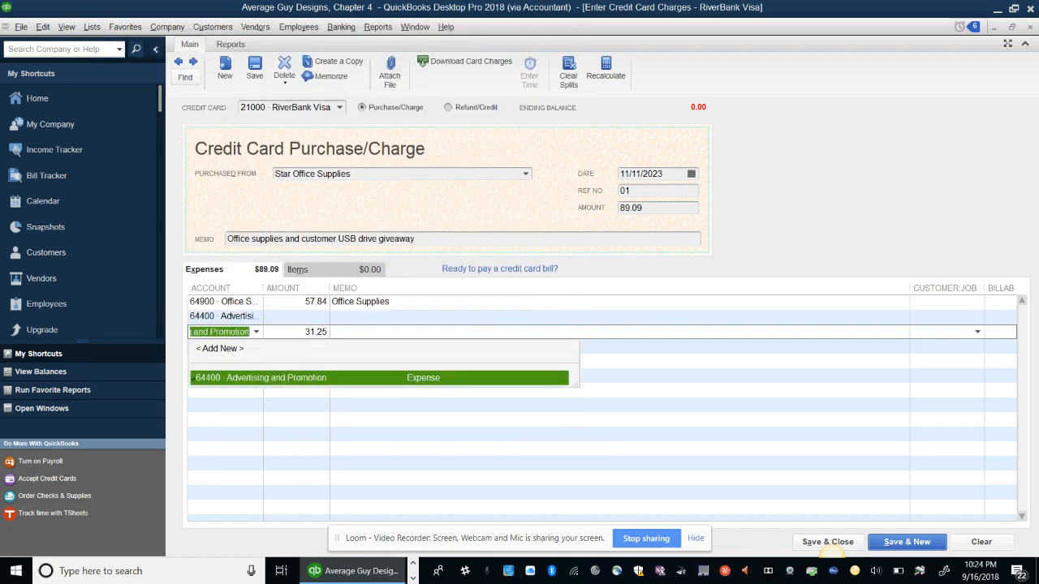
{"action": "key", "text": "Tab"}
{"action": "key", "text": "Tab"}
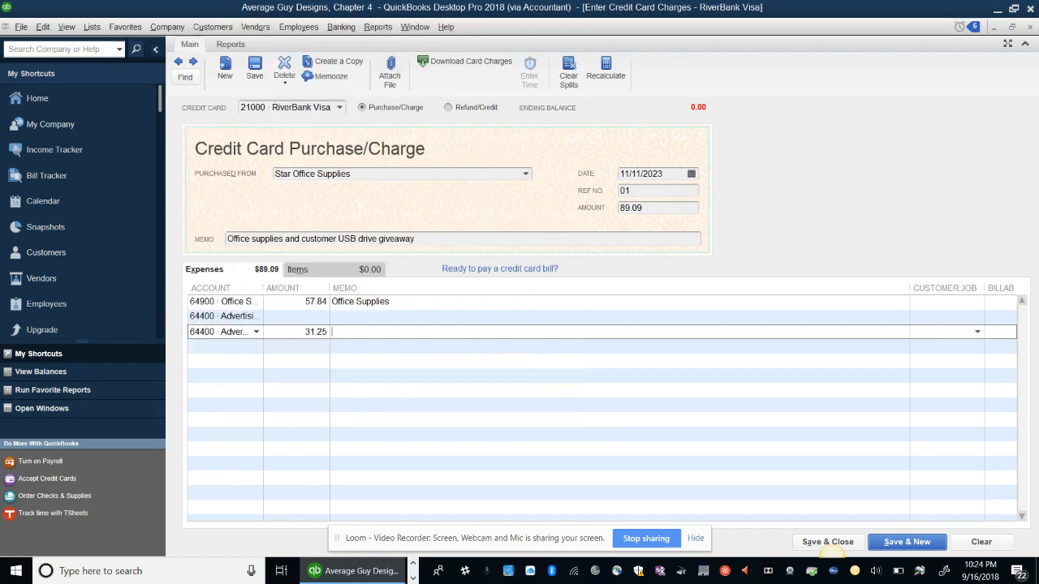
{"action": "left_click", "coordinate": [235, 302]}
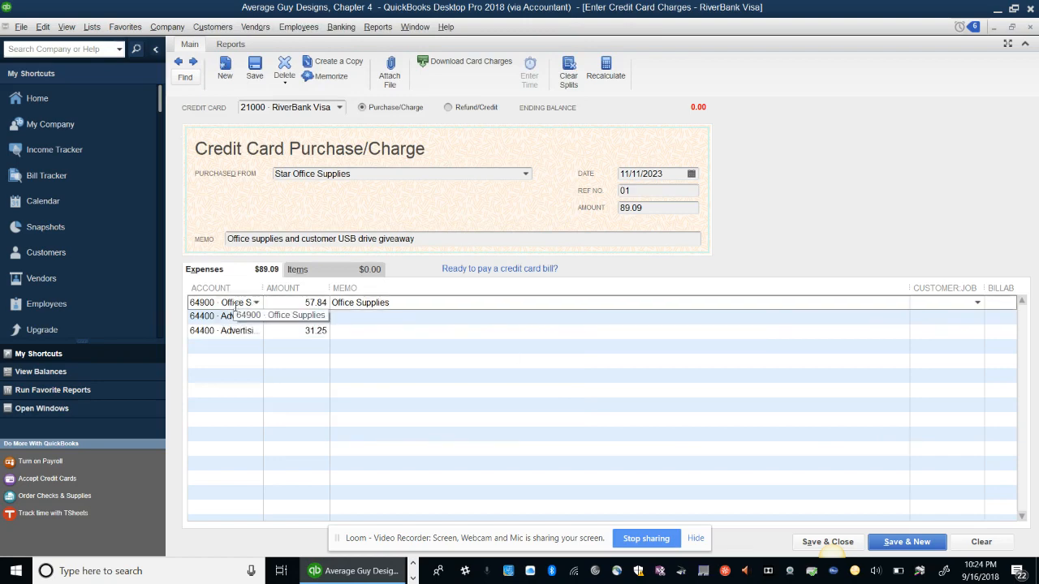
{"action": "double_click", "coordinate": [209, 317]}
{"action": "key", "text": "Delete"}
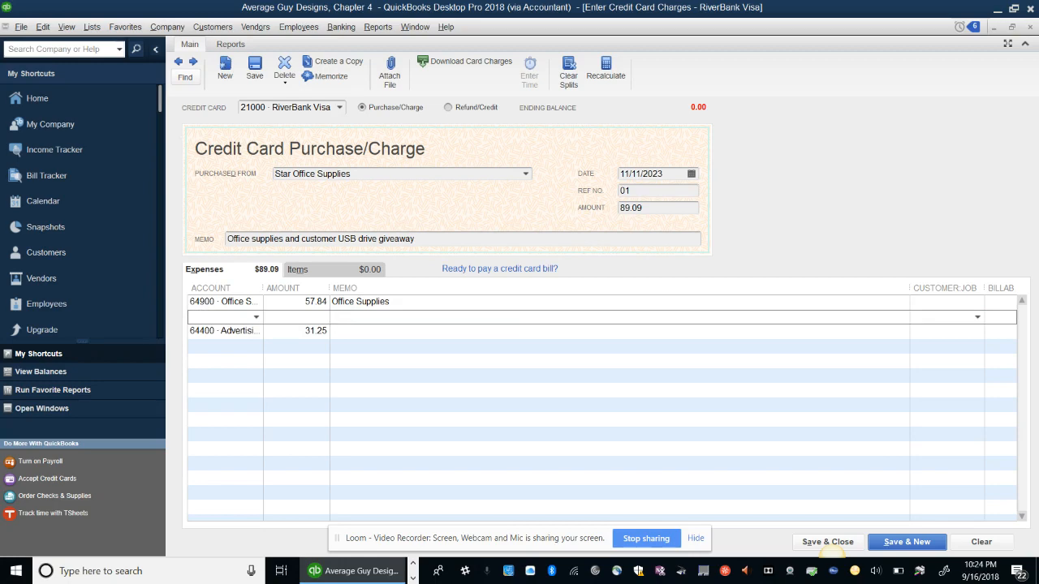
Memo the 31.25 line 'Customer USB drive giveaway' and save the split charge
{"action": "left_click", "coordinate": [357, 332]}
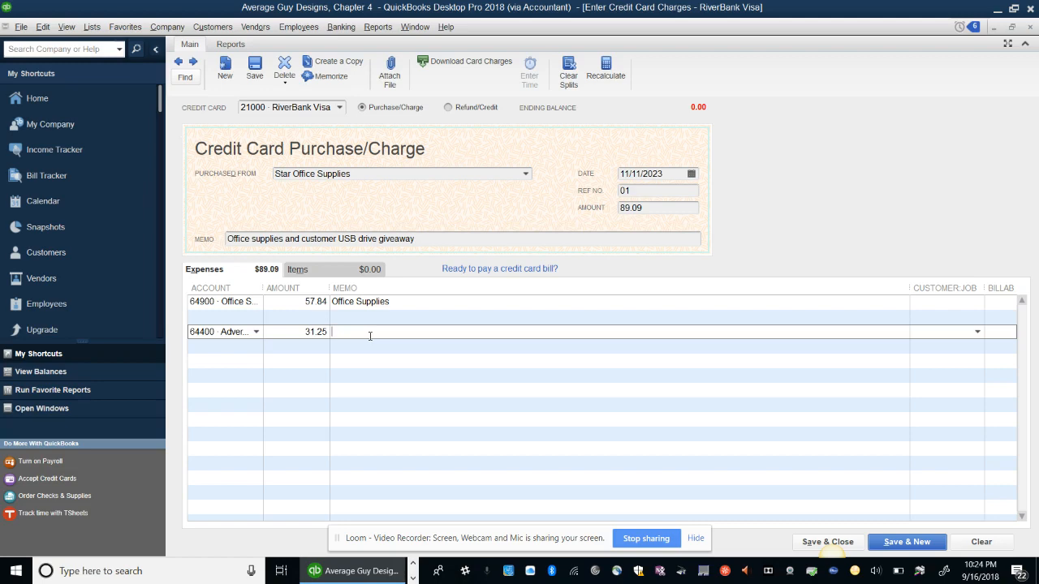
{"action": "type", "text": "Customer USB drive giveaway"}
{"action": "key", "text": "alt+s"}
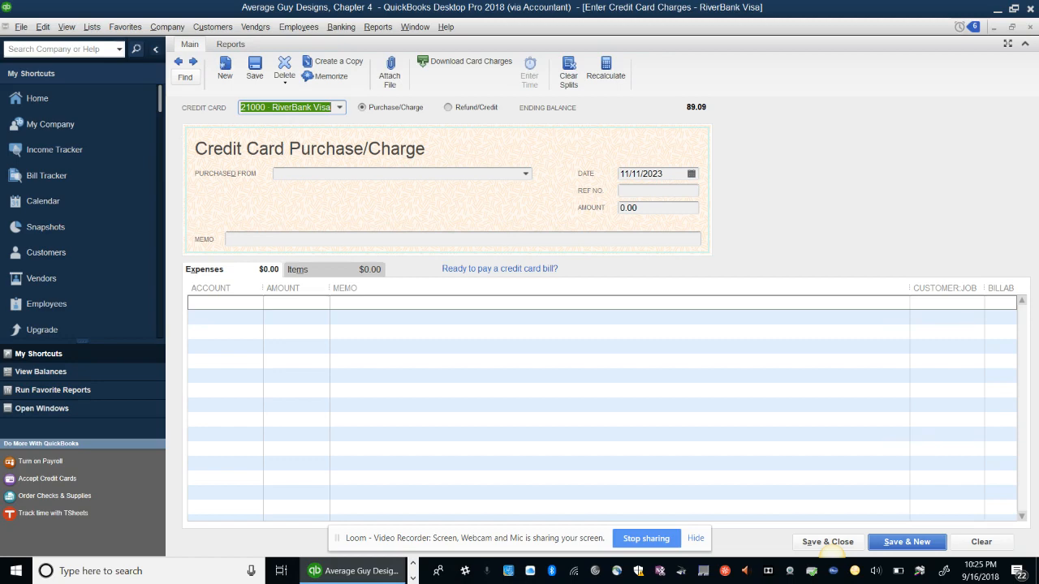
Check the Laulima course schedule in the browser, then return to the QuickBooks credit card form
{"action": "left_click", "coordinate": [414, 578]}
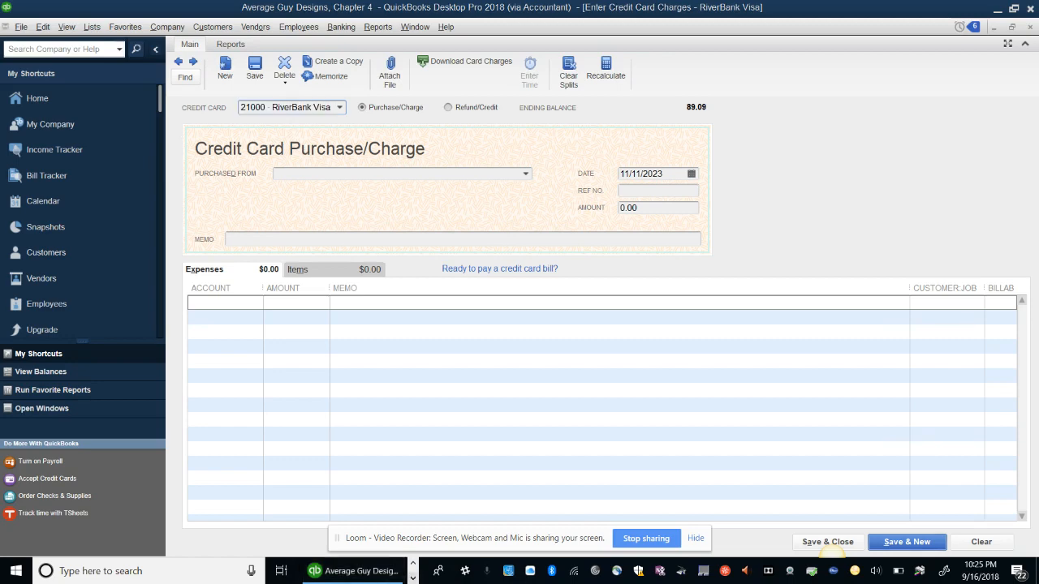
{"action": "left_click", "coordinate": [412, 578]}
{"action": "left_click", "coordinate": [411, 558]}
{"action": "left_click", "coordinate": [413, 563]}
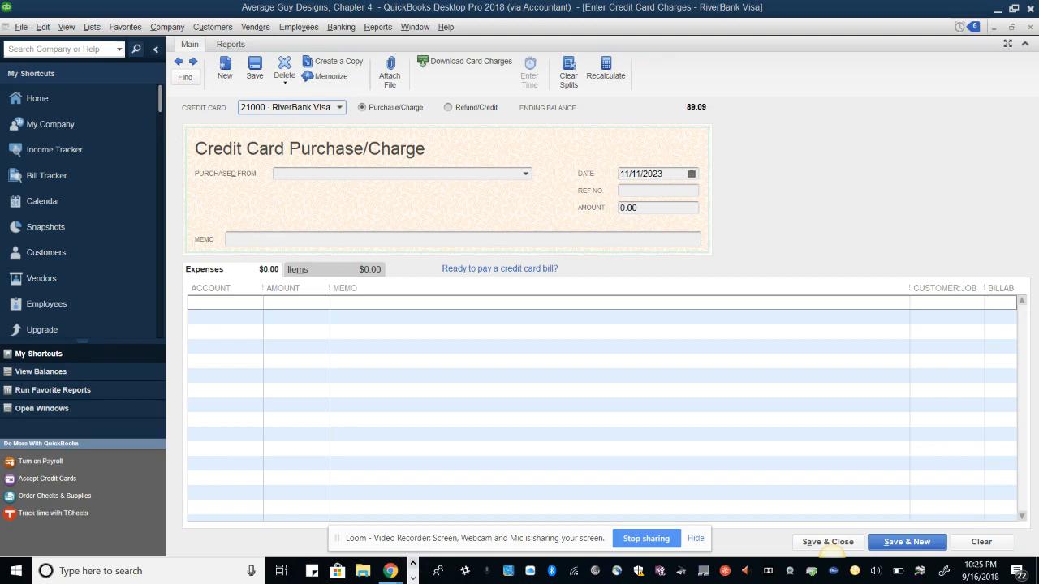
{"action": "mouse_move", "coordinate": [391, 571]}
{"action": "left_click", "coordinate": [313, 543]}
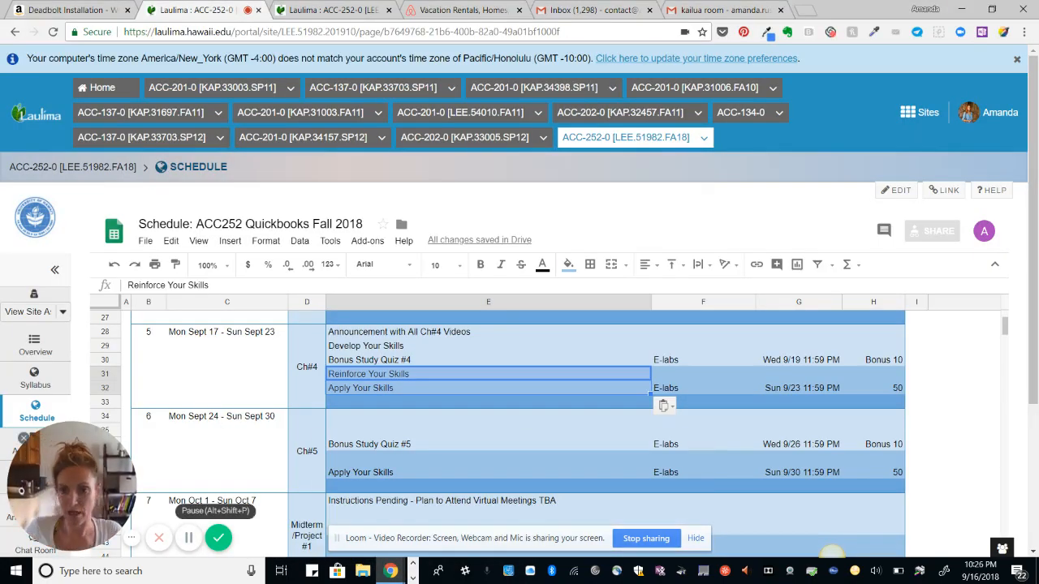
{"action": "left_click", "coordinate": [412, 579]}
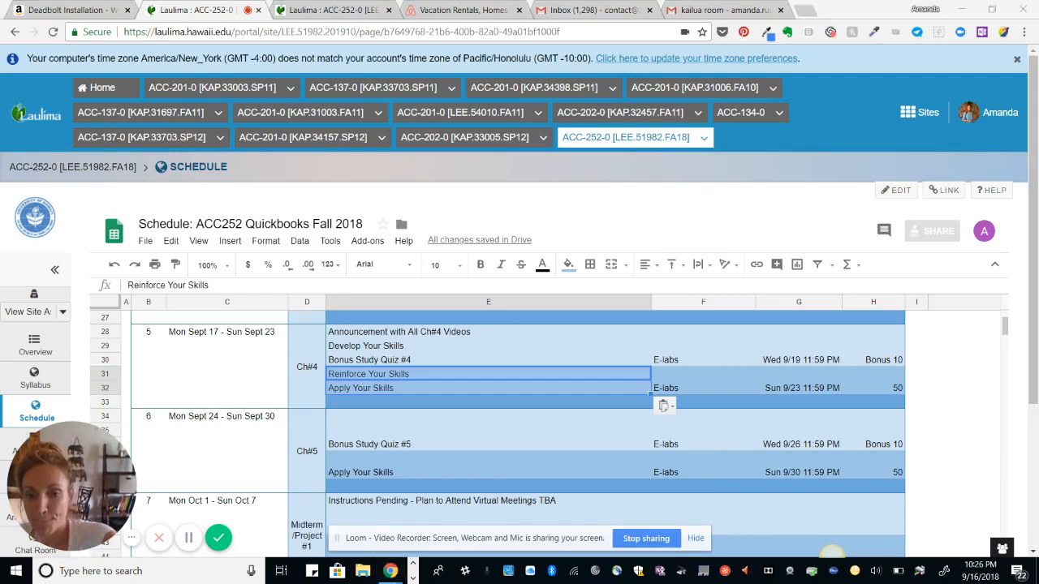
{"action": "left_click", "coordinate": [413, 579]}
{"action": "left_click", "coordinate": [352, 570]}
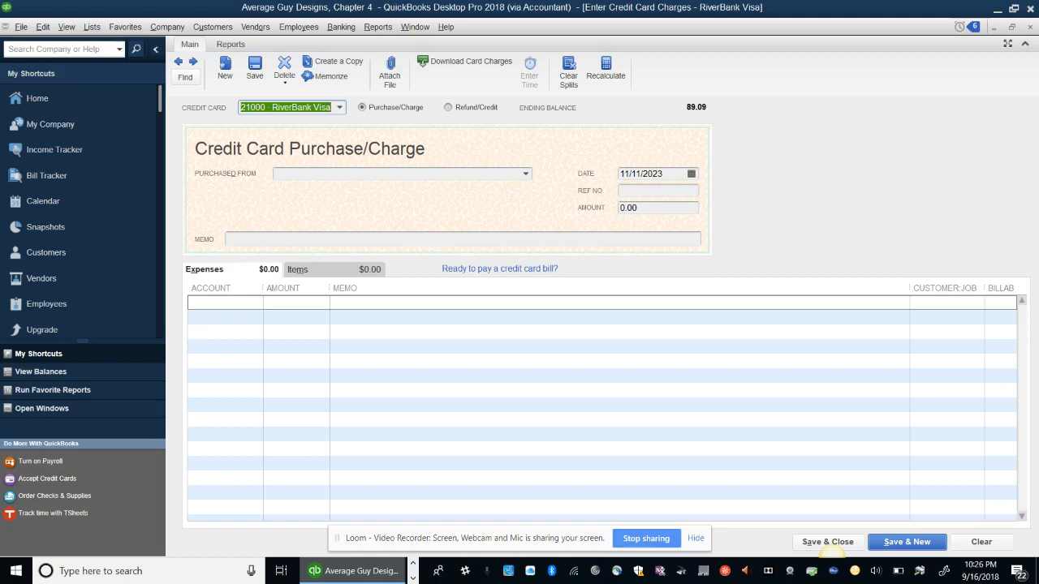
Start a card refund from Star Office Supplies dated 11/20/2023
{"action": "left_click", "coordinate": [448, 107]}
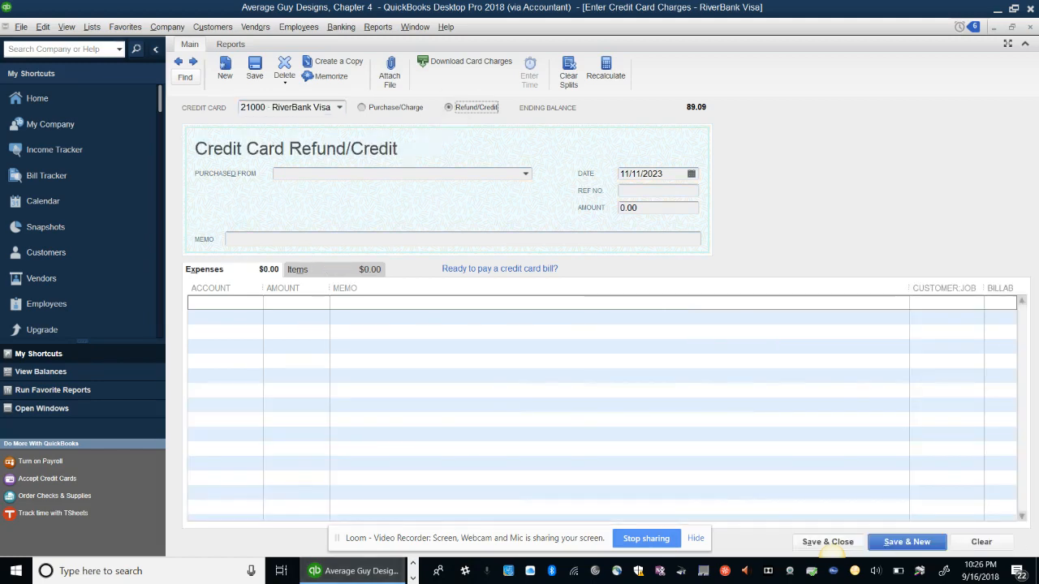
{"action": "left_click", "coordinate": [366, 174]}
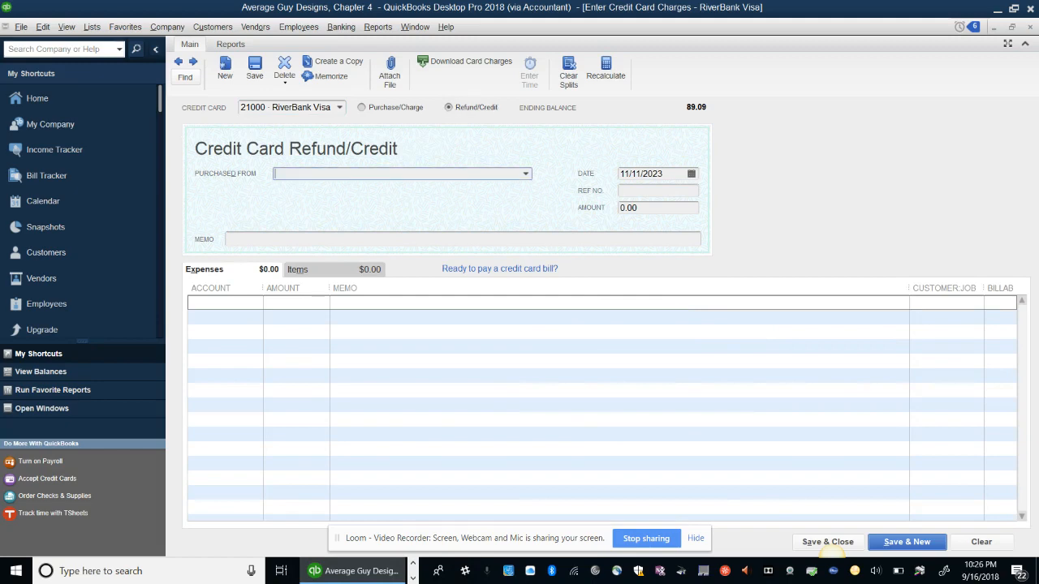
{"action": "type", "text": "Sandy Property Management"}
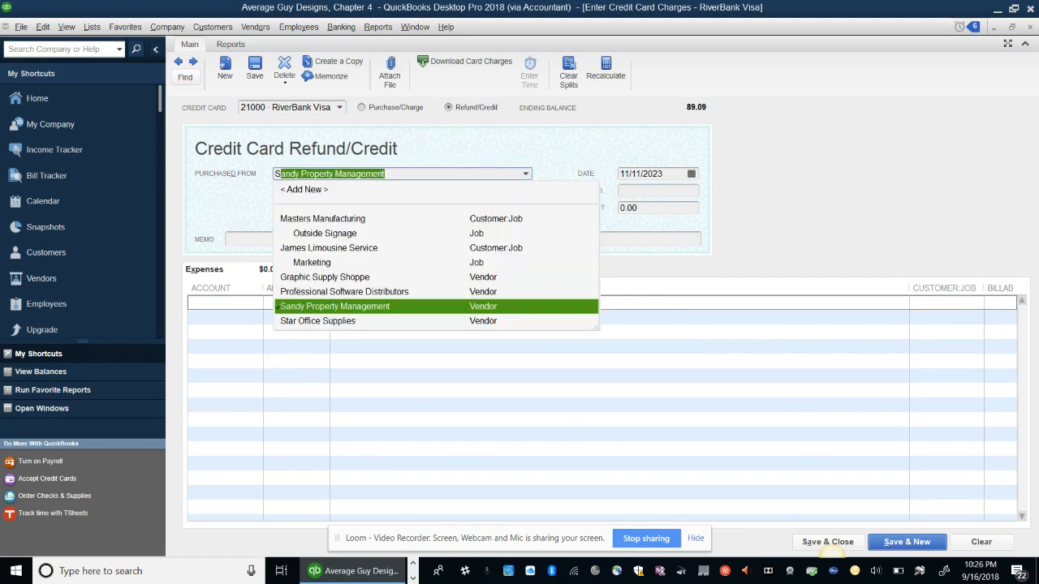
{"action": "key", "text": "Down"}
{"action": "key", "text": "Tab"}
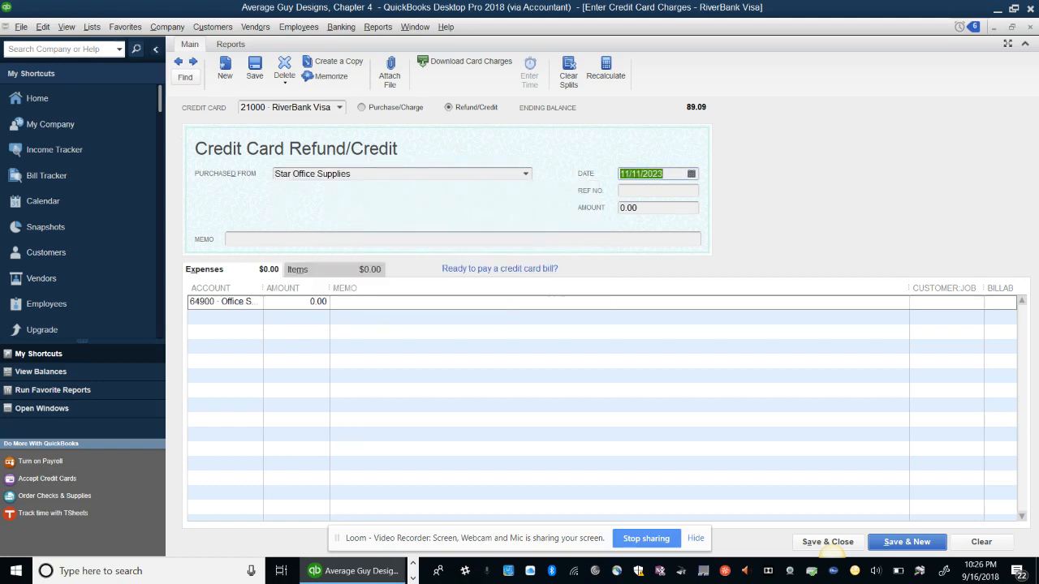
{"action": "type", "text": "11/20/2023"}
Enter ref 01r, amount 10.46 and memo 'Star Office: Returned Calculator' on form and line, then save
{"action": "key", "text": "Tab"}
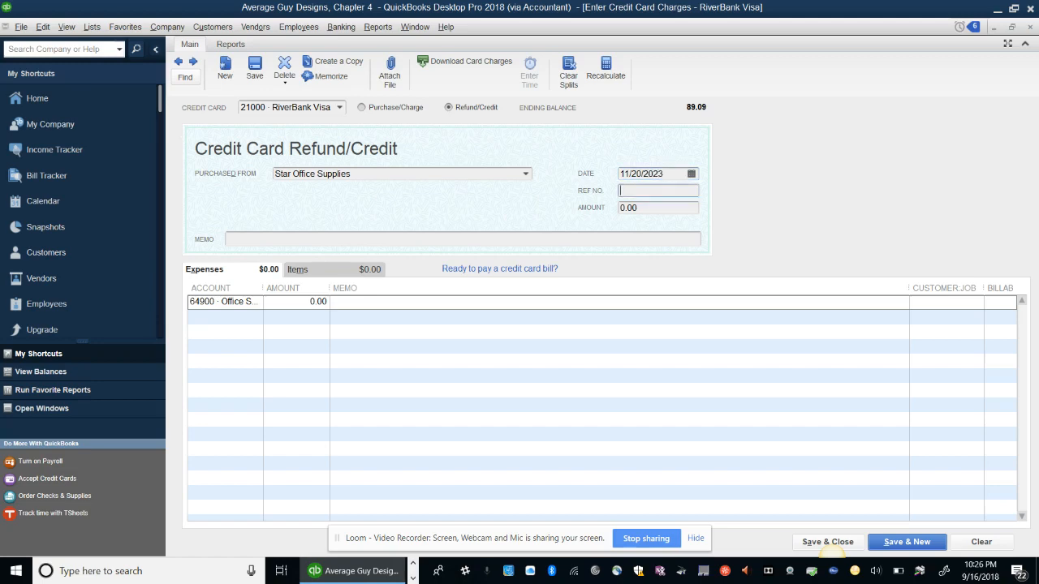
{"action": "type", "text": "01r"}
{"action": "key", "text": "Tab"}
{"action": "type", "text": "10.46"}
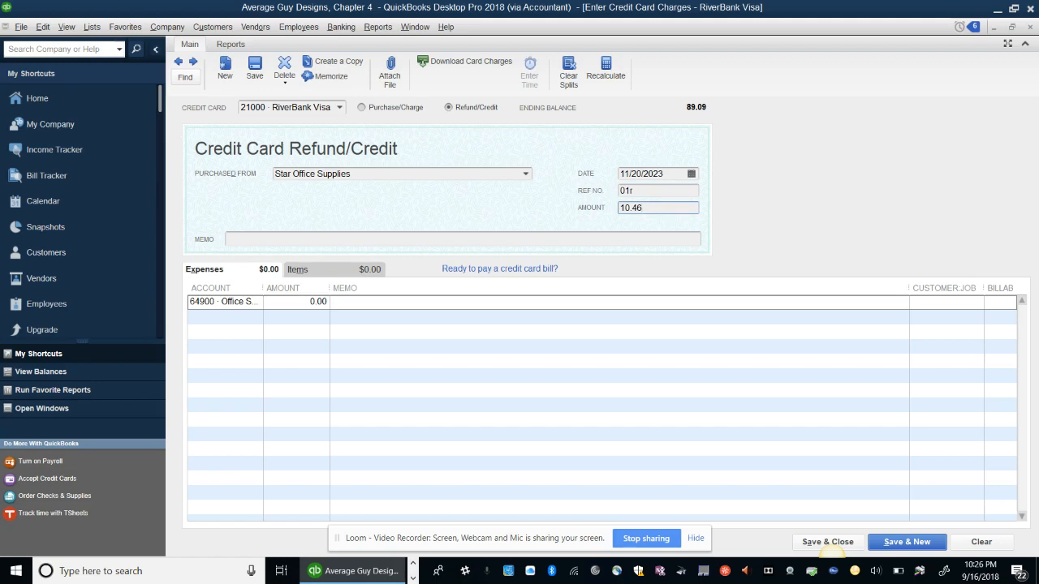
{"action": "key", "text": "Tab"}
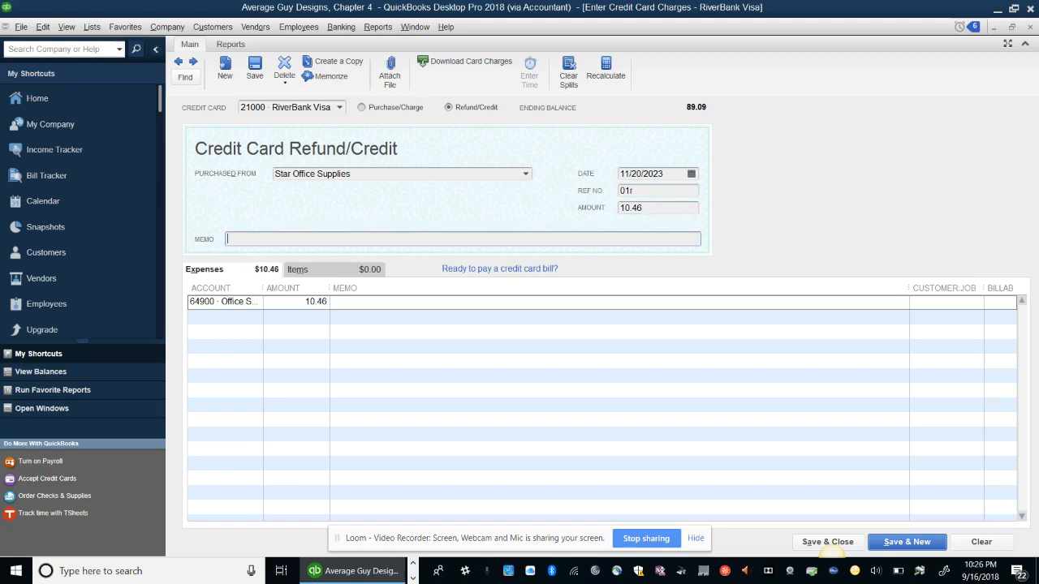
{"action": "type", "text": "Star Office: Returned Calculator"}
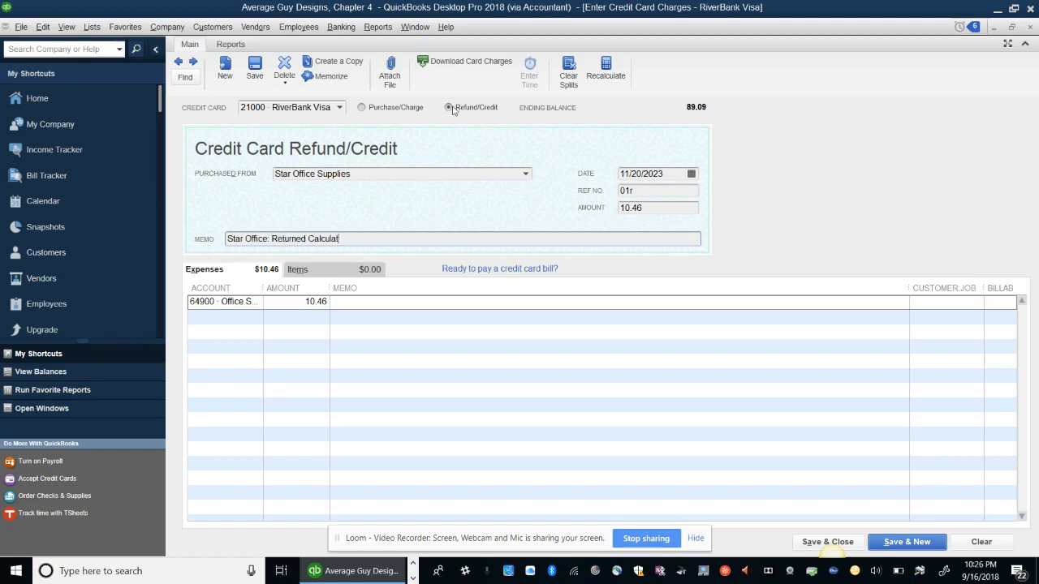
{"action": "key", "text": "Tab"}
{"action": "key", "text": "Tab"}
{"action": "key", "text": "Tab"}
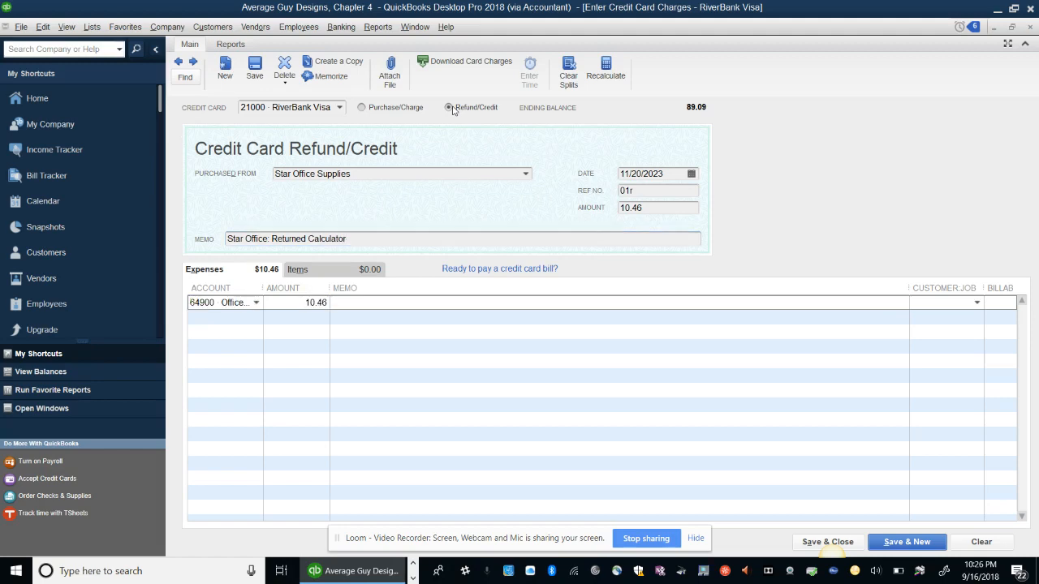
{"action": "type", "text": "Star Office: Returned Calculator"}
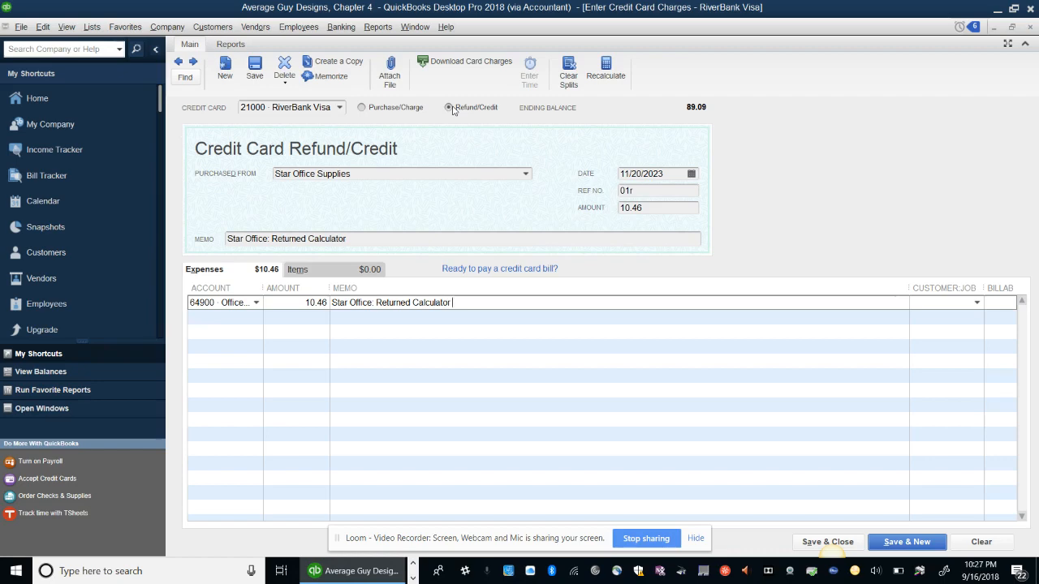
{"action": "left_click", "coordinate": [827, 541]}
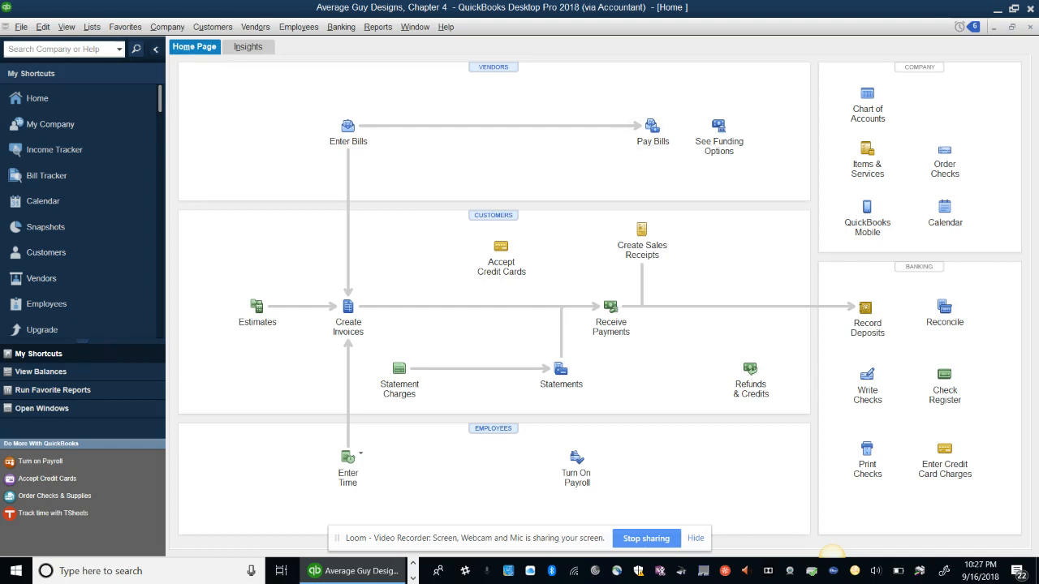
Pay the 363.27 Professional Software Distributors bill dated 12/27/2023 with check number DB
{"action": "left_click", "coordinate": [652, 129]}
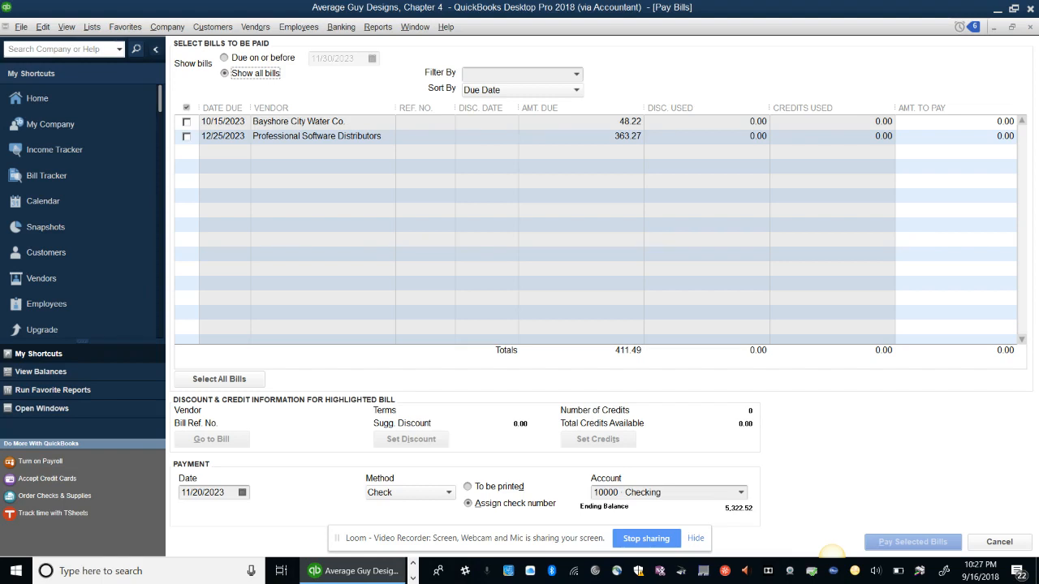
{"action": "left_click", "coordinate": [187, 136]}
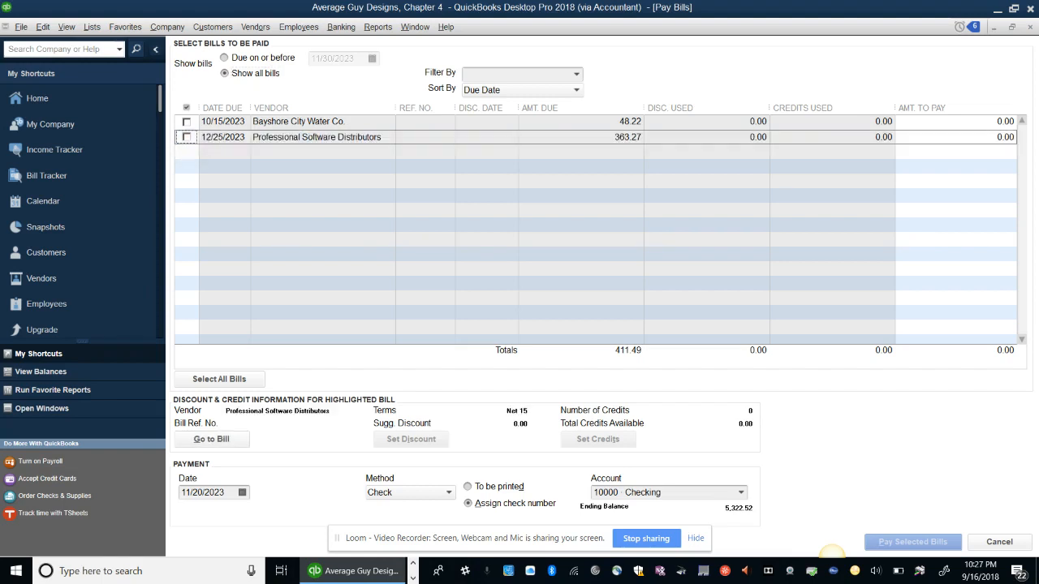
{"action": "left_click", "coordinate": [187, 136]}
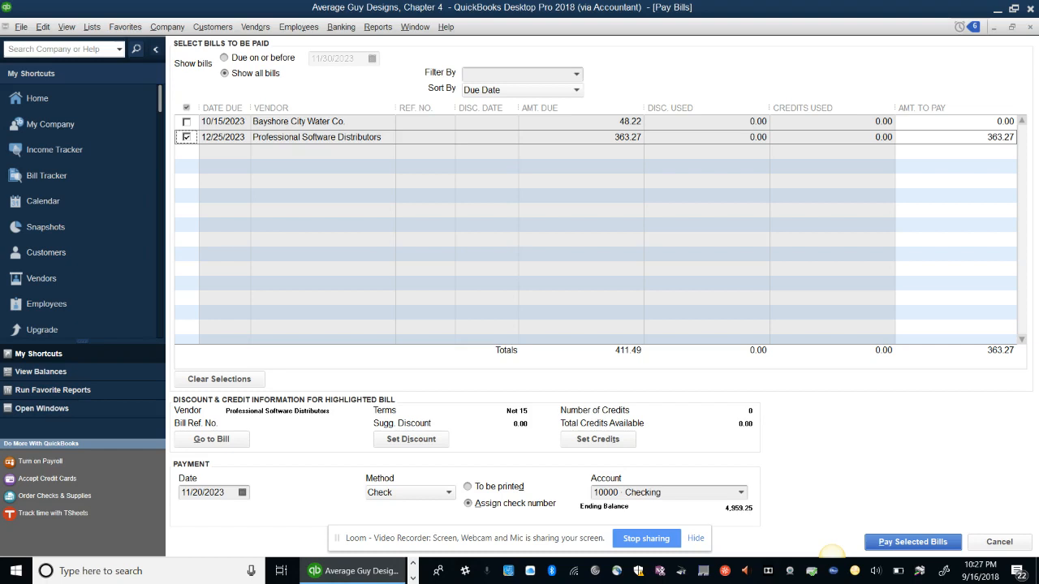
{"action": "left_click", "coordinate": [194, 492]}
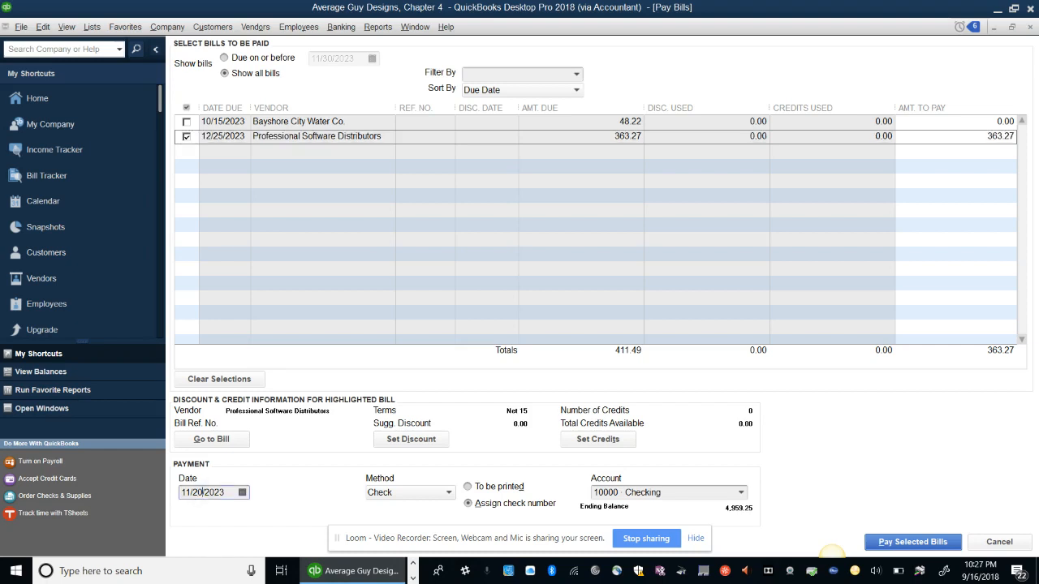
{"action": "key", "text": "BackSpace"}
{"action": "key", "text": "BackSpace"}
{"action": "key", "text": "BackSpace"}
{"action": "key", "text": "BackSpace"}
{"action": "key", "text": "BackSpace"}
{"action": "type", "text": "12/27"}
{"action": "key", "text": "Return"}
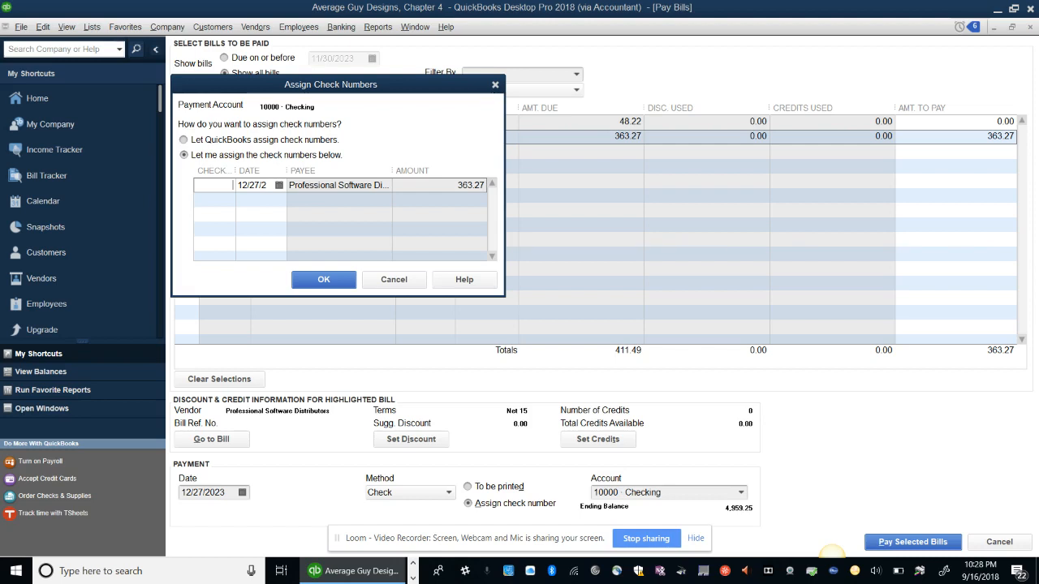
{"action": "type", "text": "DB"}
{"action": "key", "text": "Return"}
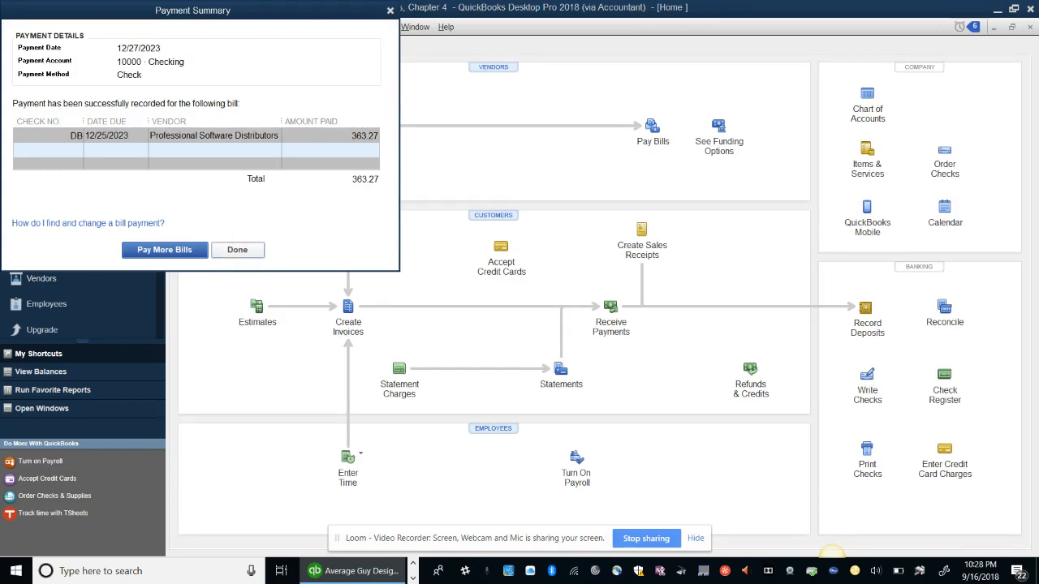
Dismiss the payment summary and open a blank Receive Payments form
{"action": "left_click", "coordinate": [237, 250]}
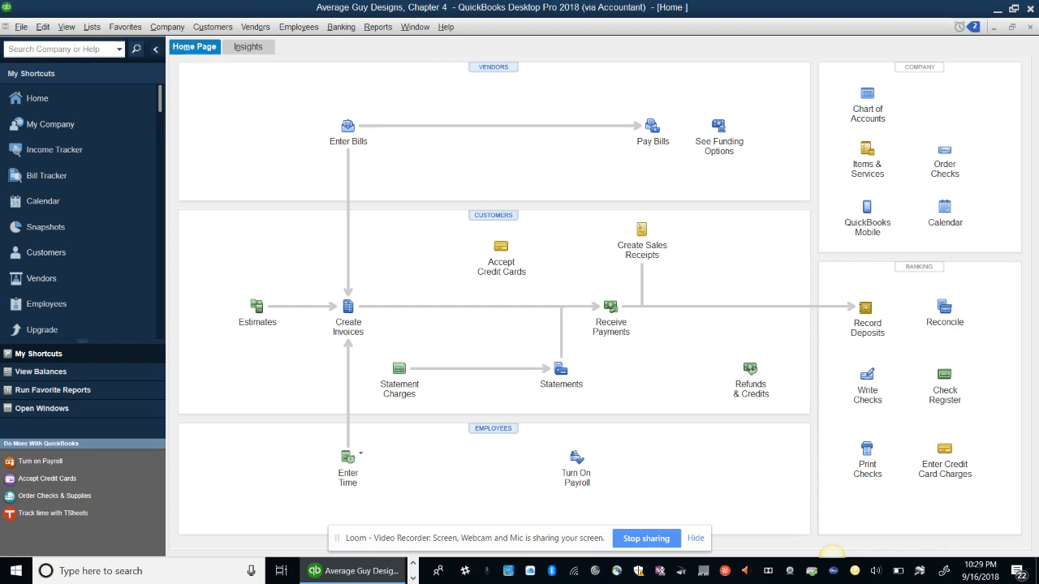
{"action": "left_click", "coordinate": [611, 307]}
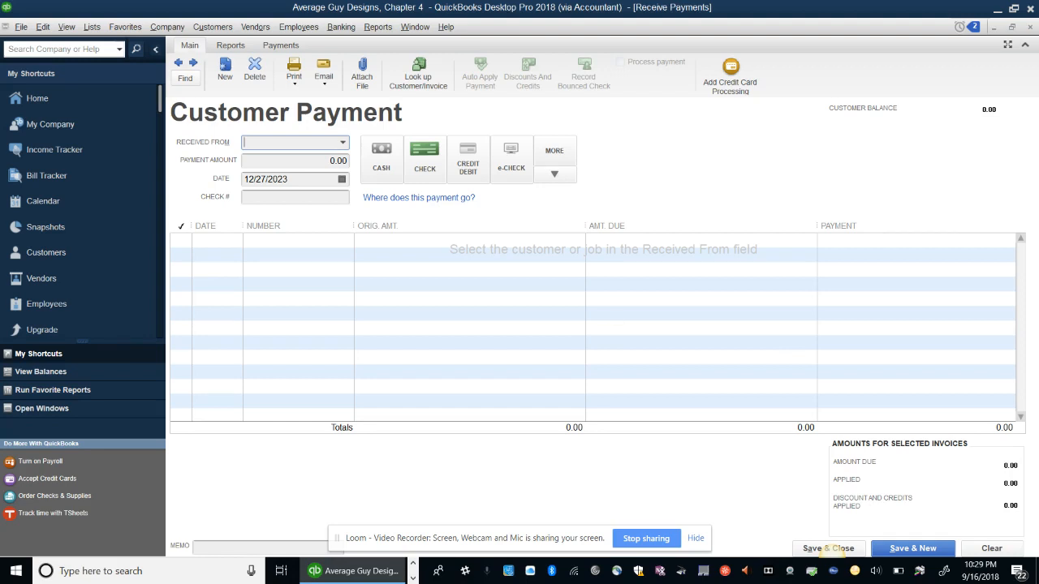
Show the previous 50.00 Learners, Inc. payment, then view the ACC252 schedule in Chrome
{"action": "left_click", "coordinate": [178, 62]}
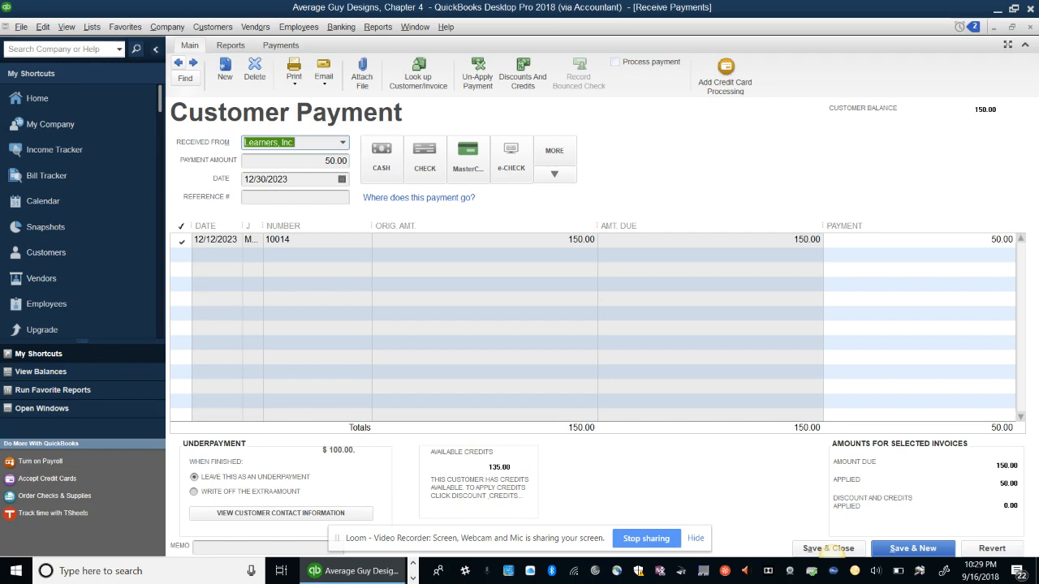
{"action": "left_click", "coordinate": [414, 578]}
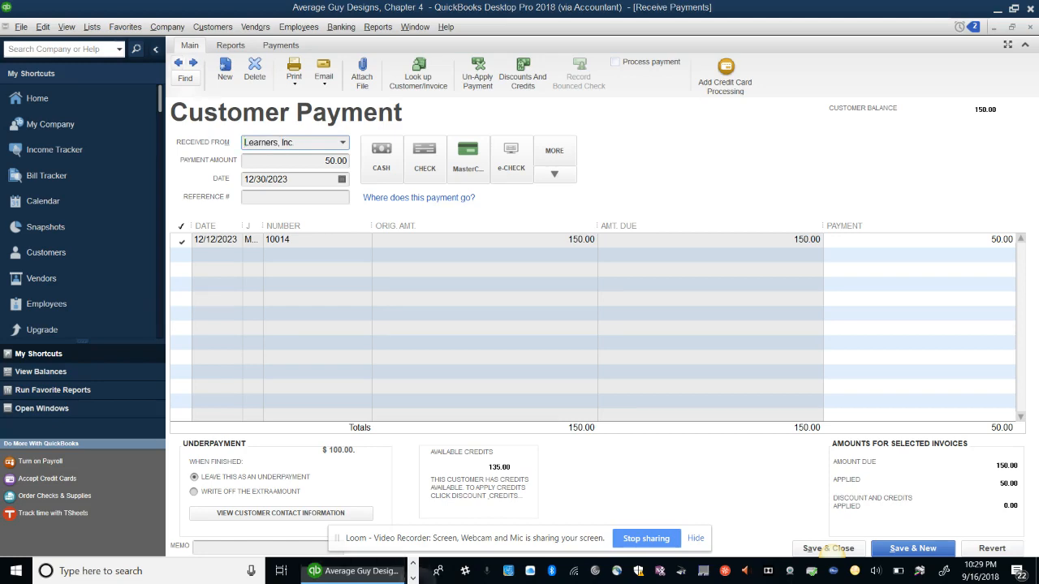
{"action": "left_click", "coordinate": [413, 563]}
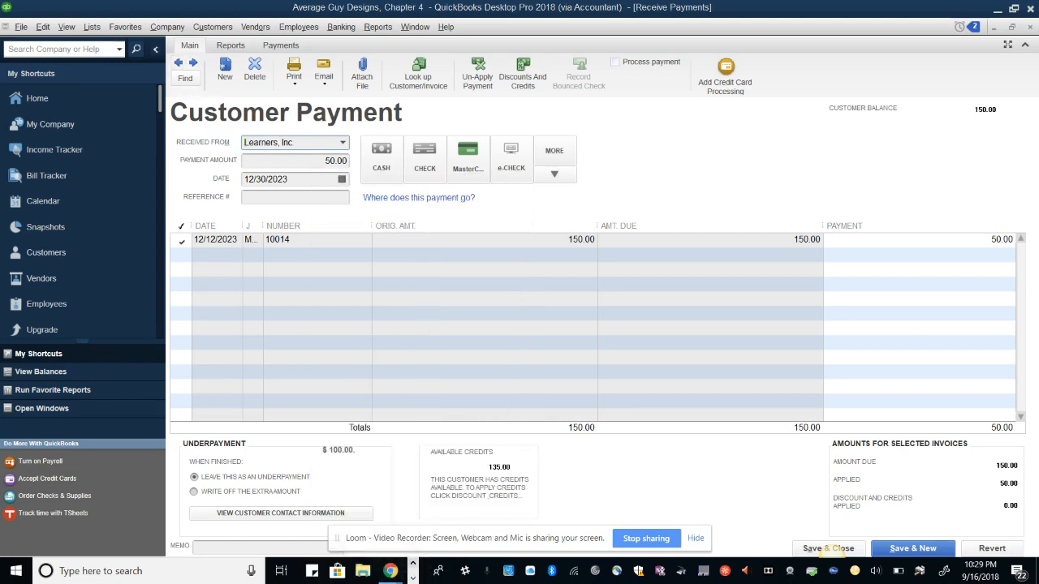
{"action": "mouse_move", "coordinate": [391, 571]}
{"action": "left_click", "coordinate": [463, 485]}
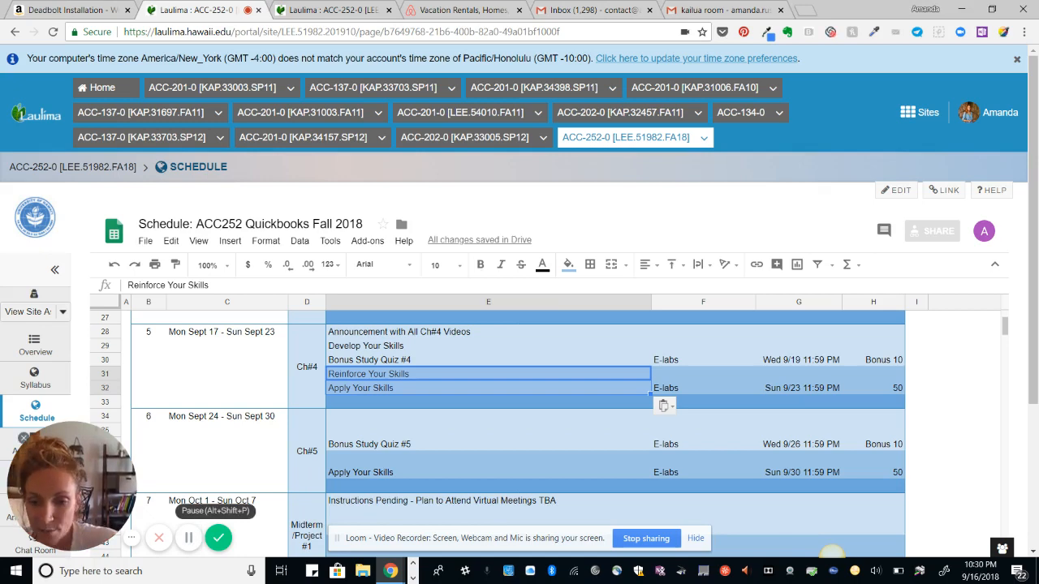
{"action": "right_click", "coordinate": [414, 578]}
{"action": "left_click", "coordinate": [413, 578]}
{"action": "left_click", "coordinate": [413, 578]}
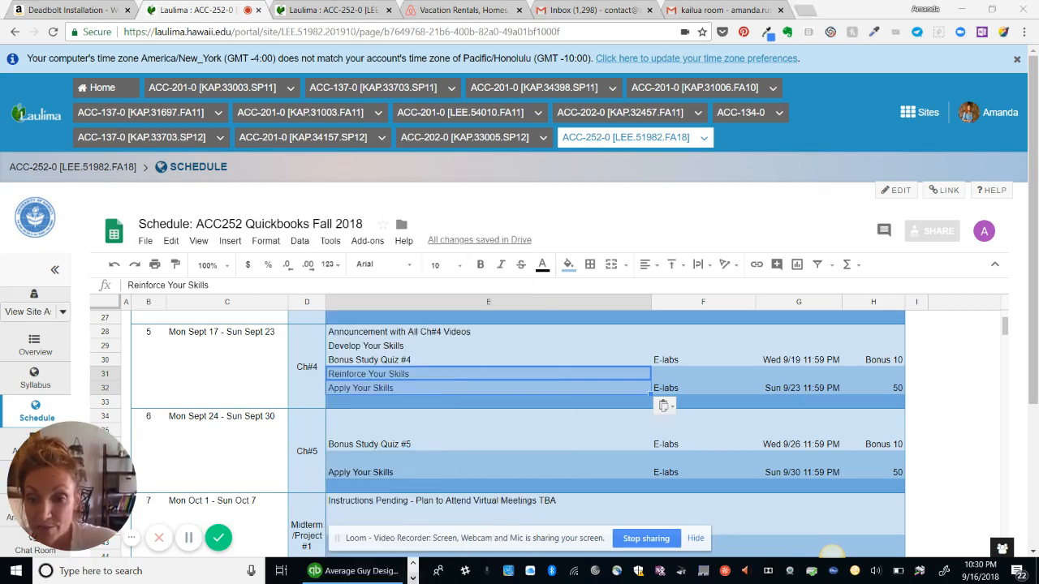
Back in QuickBooks, mark the 200.00 Lucy's Cupcake Factory check as bounced
{"action": "left_click", "coordinate": [354, 571]}
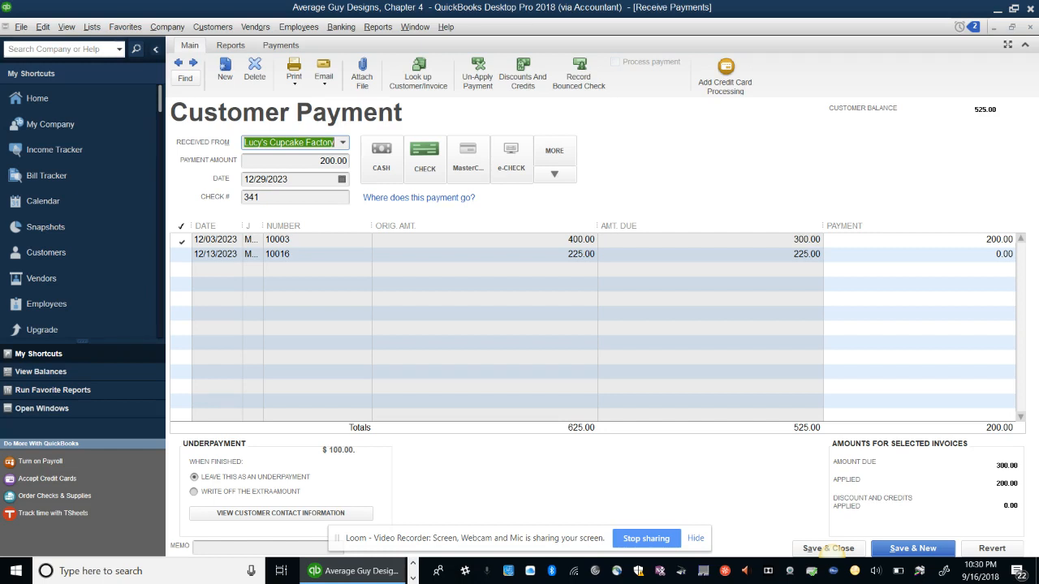
{"action": "left_click", "coordinate": [579, 74]}
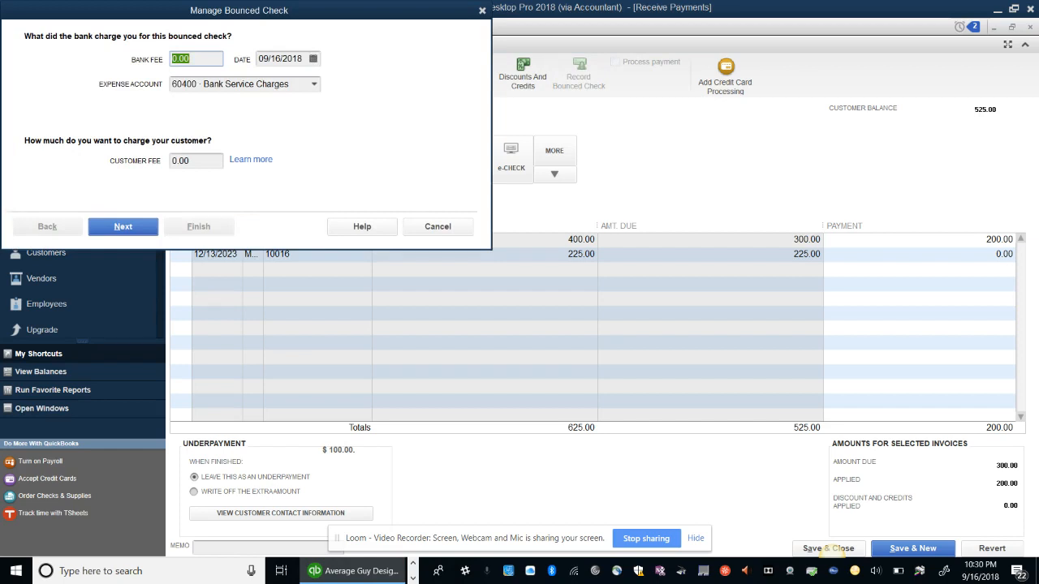
Enter a 30.00 bank fee dated 12/20/2023 and a 40.00 customer fee, then finish
{"action": "type", "text": "30"}
{"action": "key", "text": "Tab"}
{"action": "type", "text": "12"}
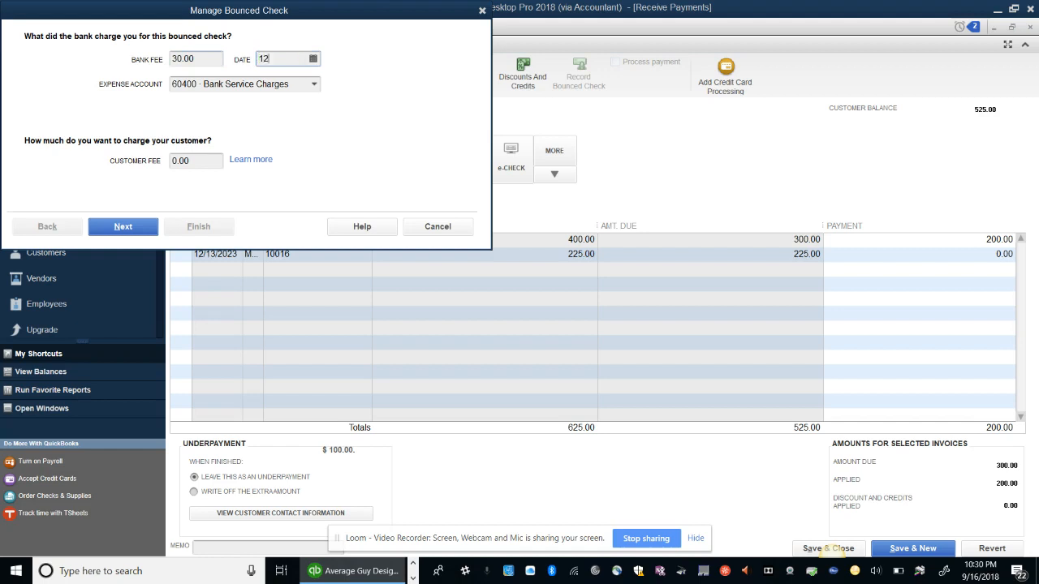
{"action": "type", "text": "/20/2023"}
{"action": "left_click", "coordinate": [179, 161]}
{"action": "key", "text": "BackSpace"}
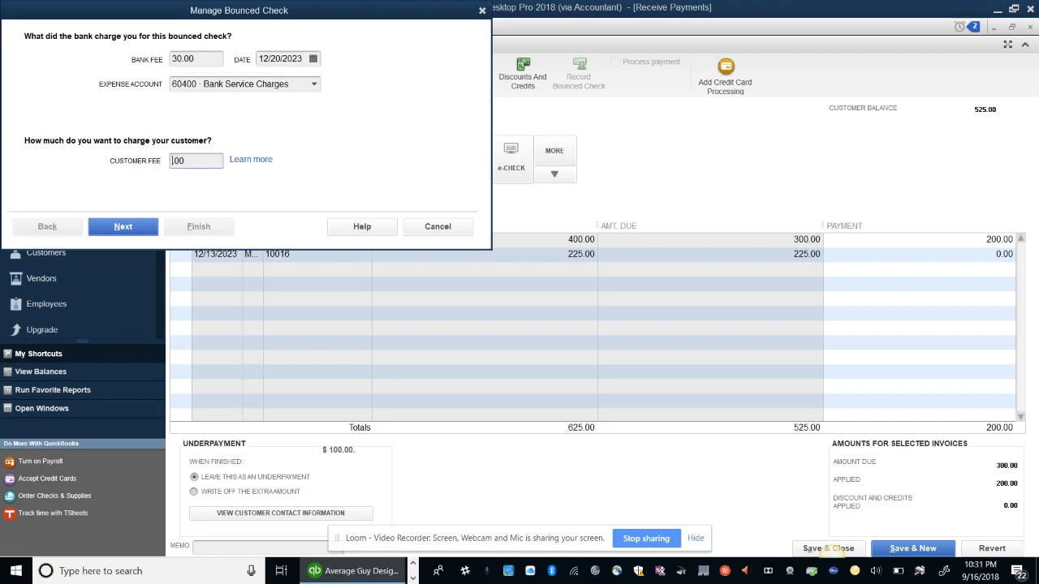
{"action": "type", "text": "40"}
{"action": "key", "text": "Return"}
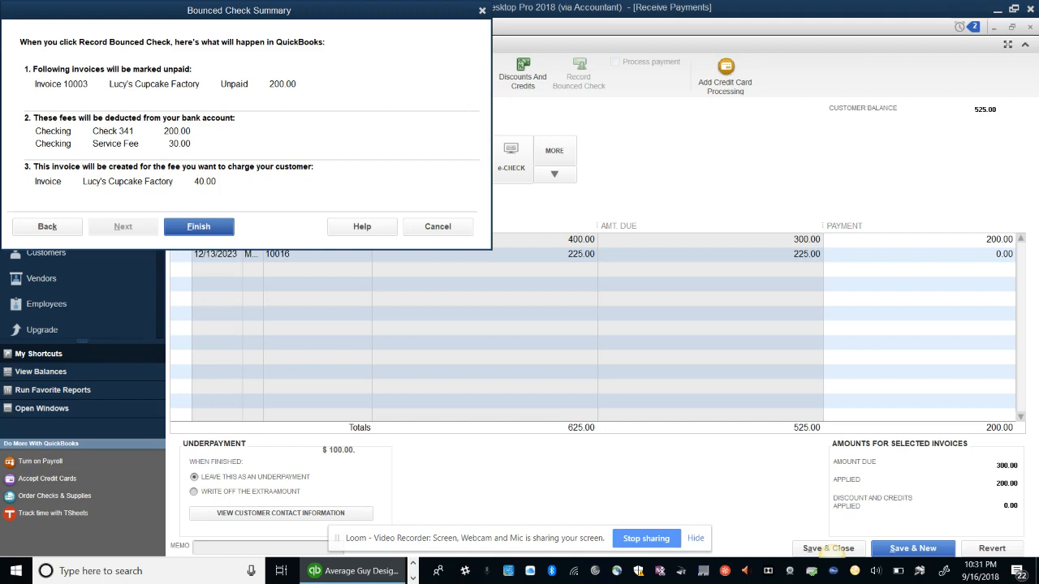
{"action": "key", "text": "Return"}
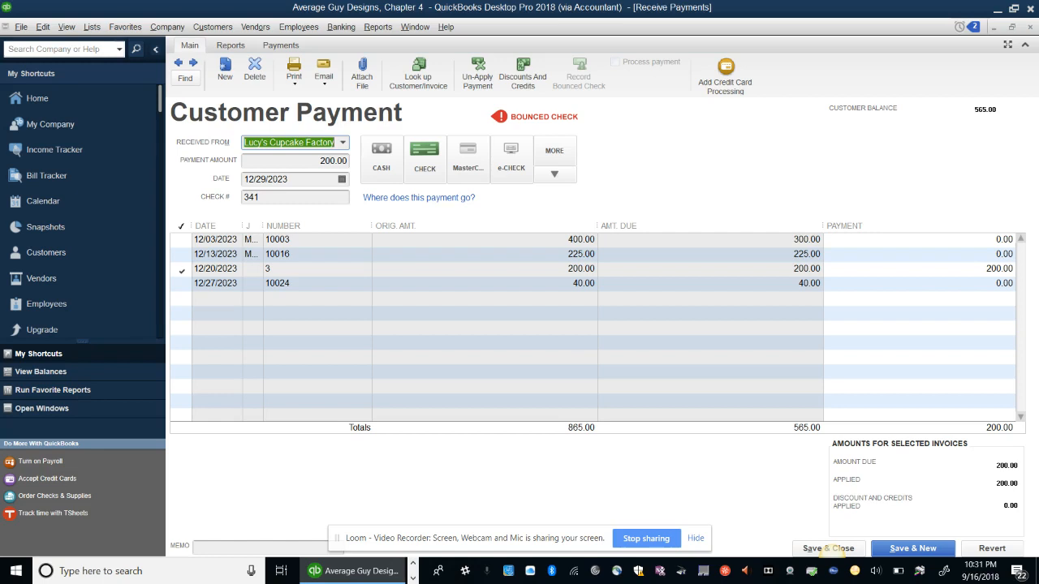
Save the customer payment and begin reconciling 10000 - Checking
{"action": "left_click_drag", "start_coordinate": [921, 558], "coordinate": [923, 529]}
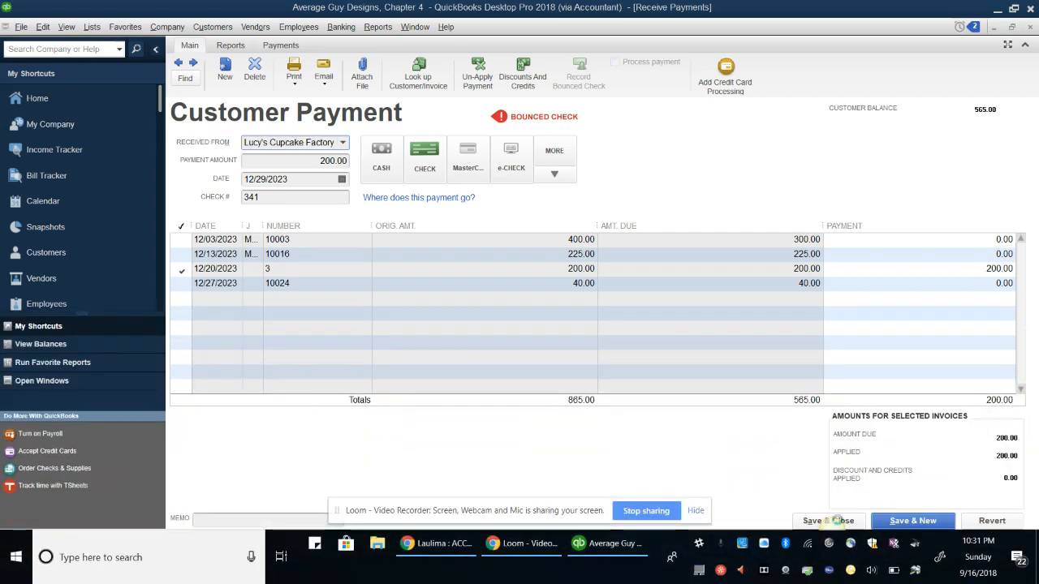
{"action": "left_click", "coordinate": [828, 520]}
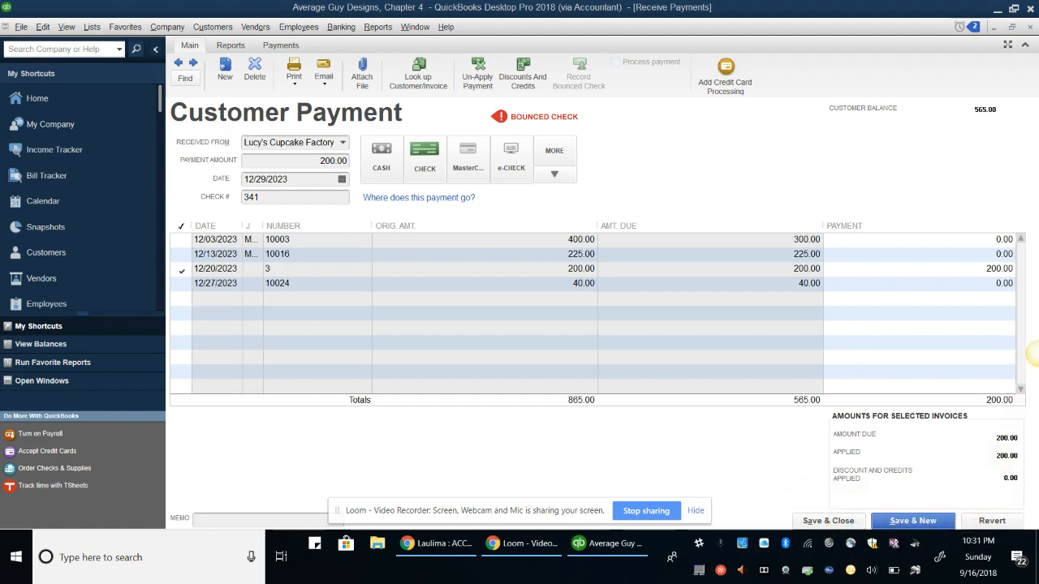
{"action": "left_click", "coordinate": [828, 521]}
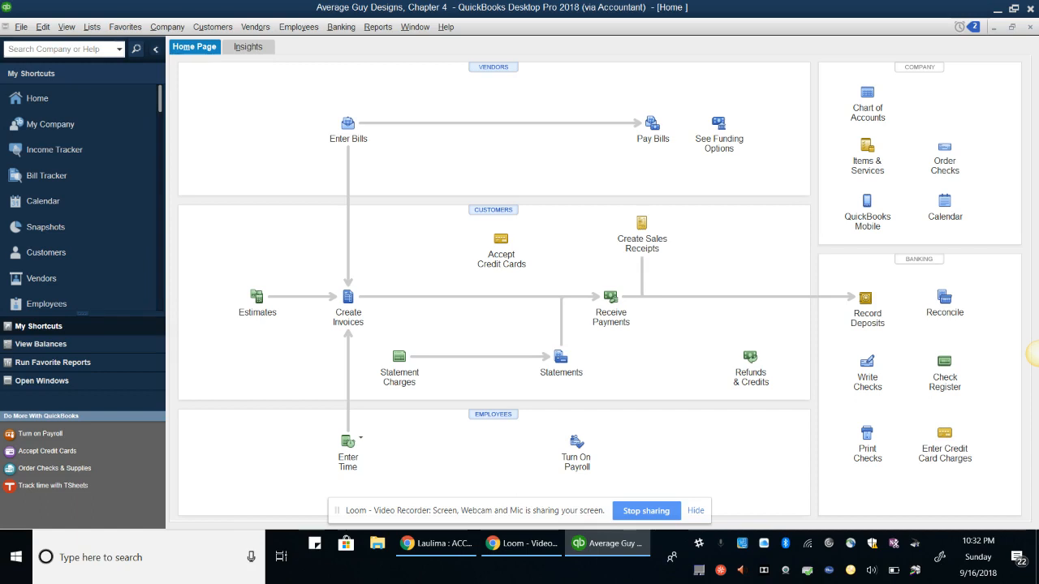
{"action": "left_click", "coordinate": [945, 297]}
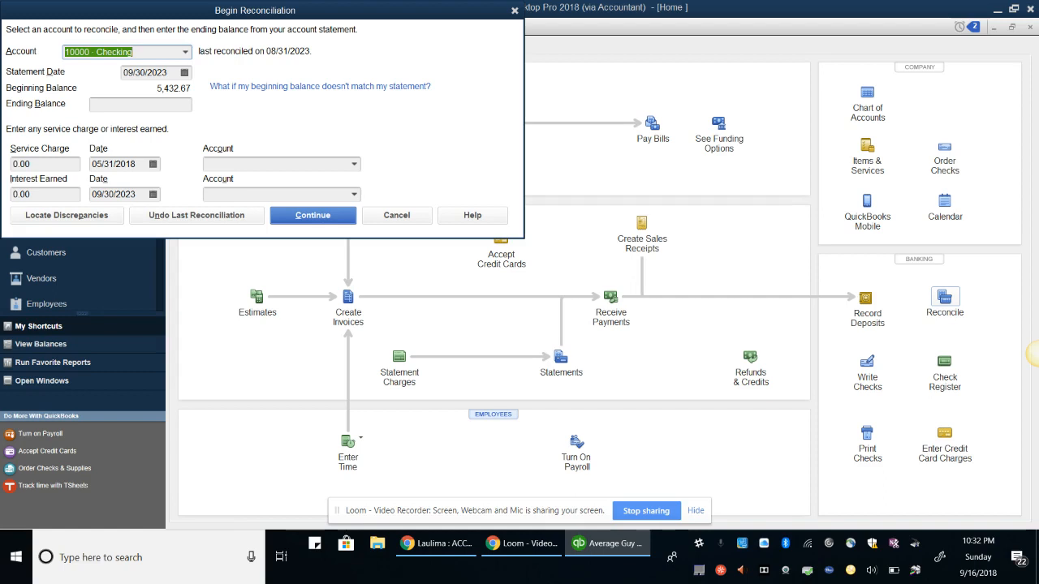
Enter the 6,768.70 ending balance and 11.52 interest earned
{"action": "key", "text": "Tab"}
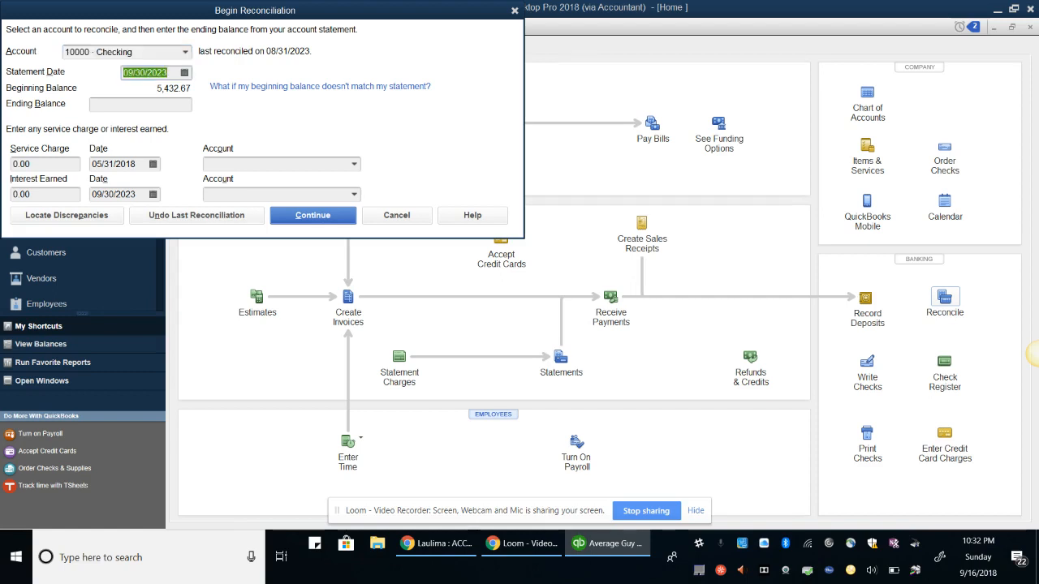
{"action": "key", "text": "Tab"}
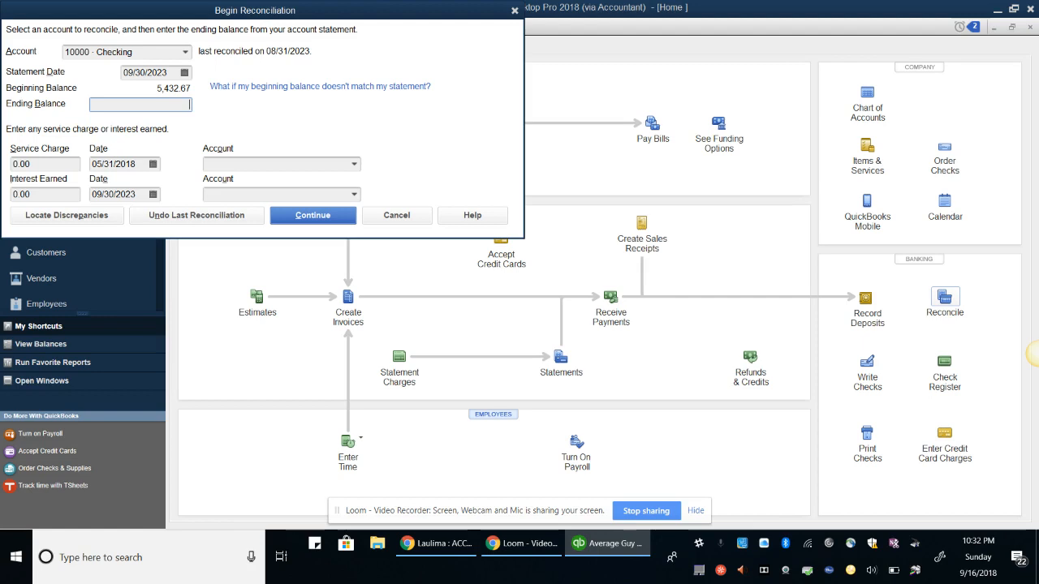
{"action": "type", "text": "67"}
{"action": "type", "text": "8"}
{"action": "type", "text": "8"}
{"action": "type", "text": ".70"}
{"action": "key", "text": "Tab"}
{"action": "key", "text": "Tab"}
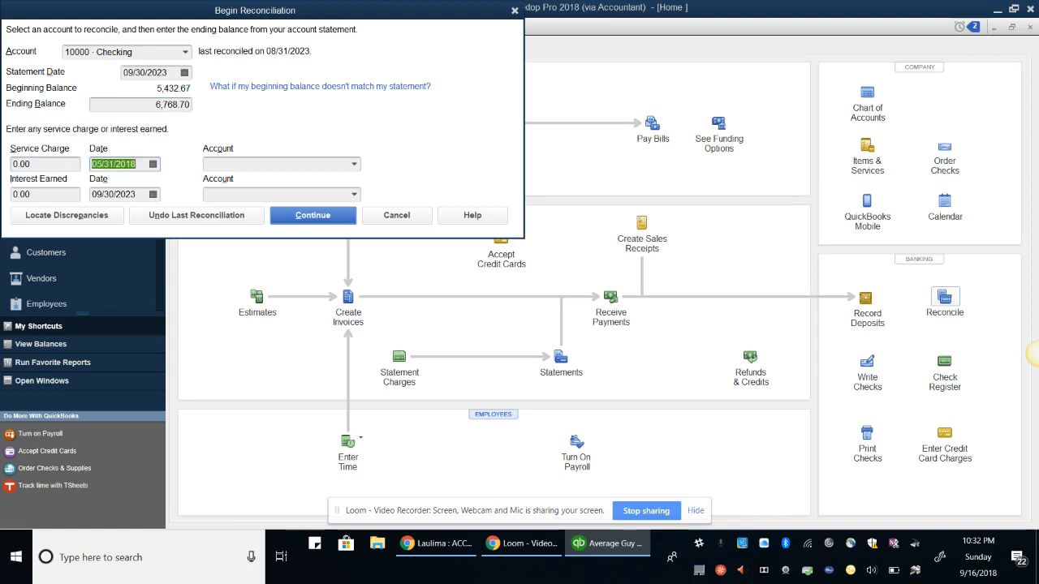
{"action": "key", "text": "Tab"}
{"action": "key", "text": "Tab"}
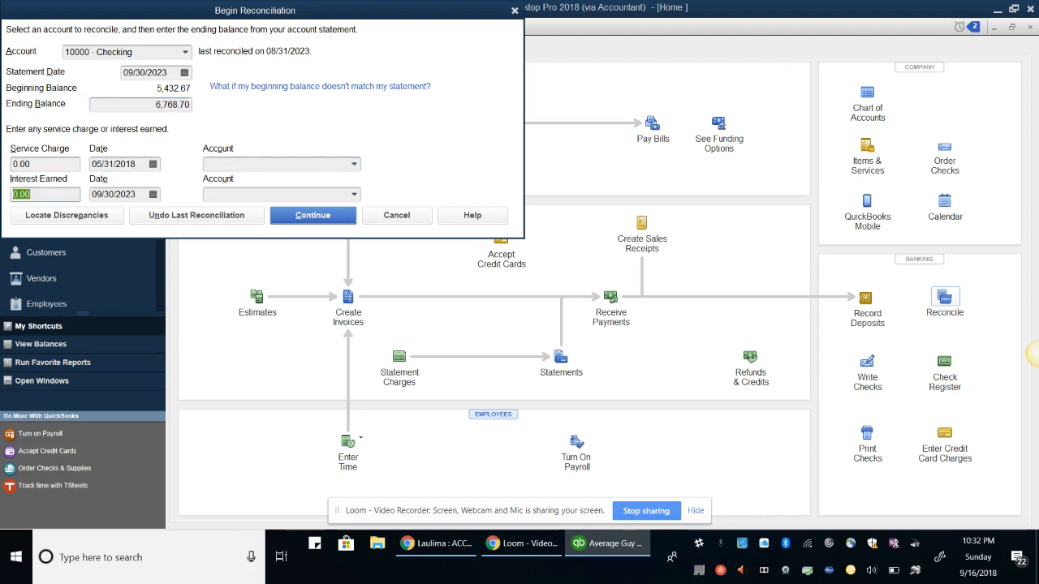
{"action": "type", "text": "11.52"}
{"action": "key", "text": "Tab"}
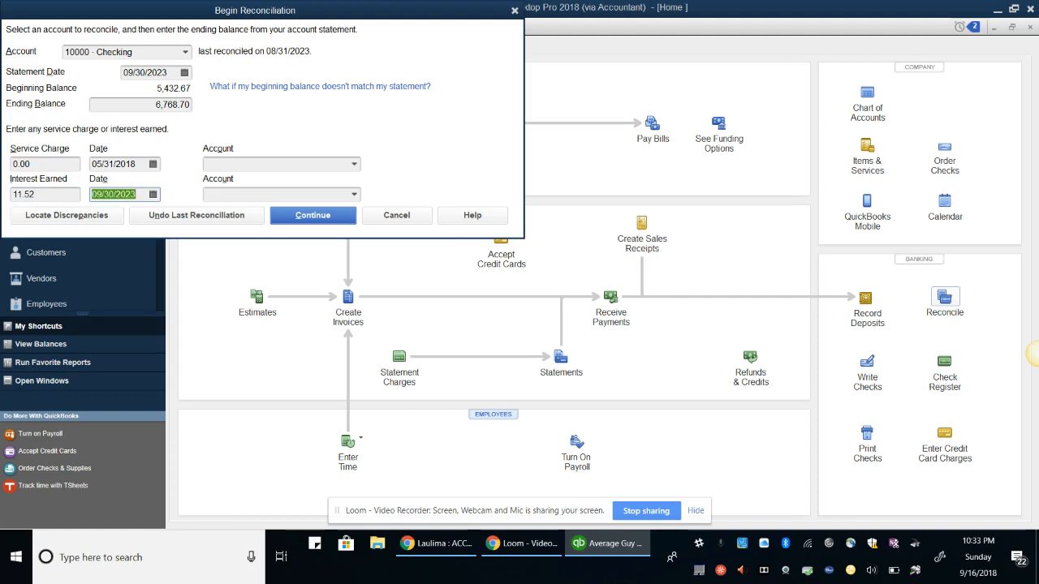
{"action": "key", "text": "Tab"}
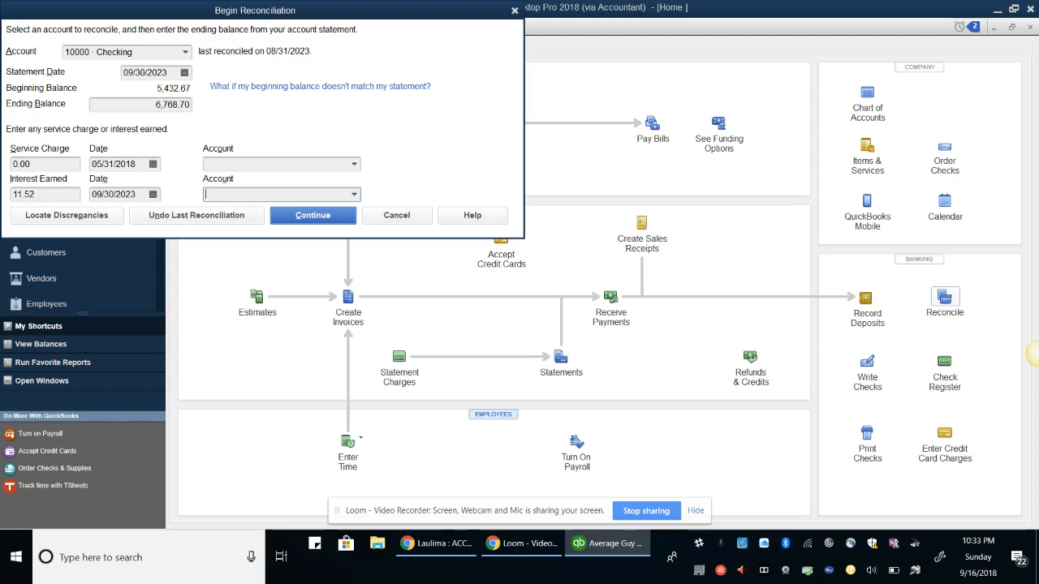
Browse the account list for an interest income account
{"action": "left_click", "coordinate": [354, 194]}
{"action": "left_click_drag", "start_coordinate": [589, 239], "coordinate": [589, 220]}
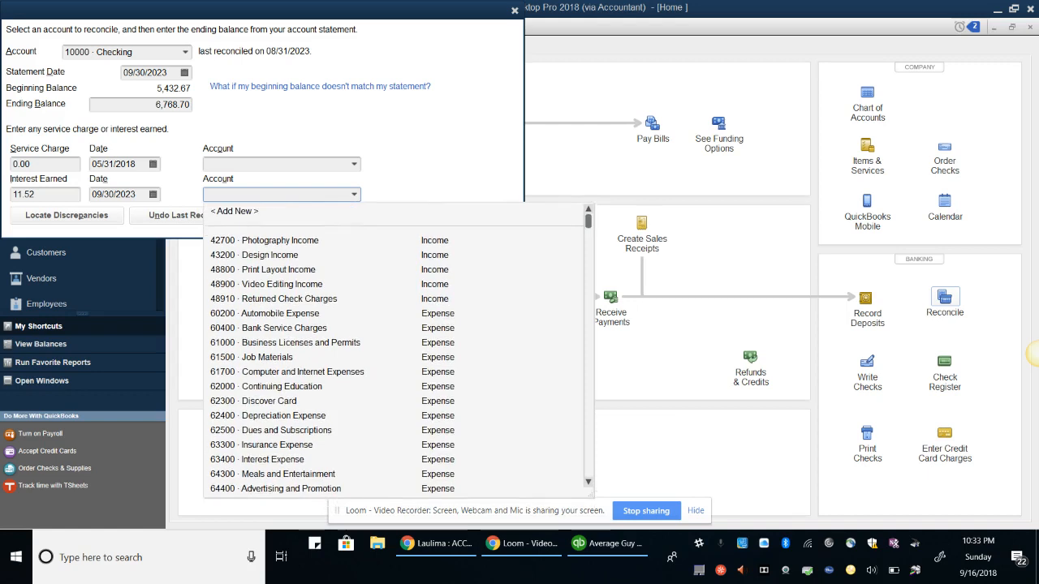
{"action": "left_click", "coordinate": [234, 214]}
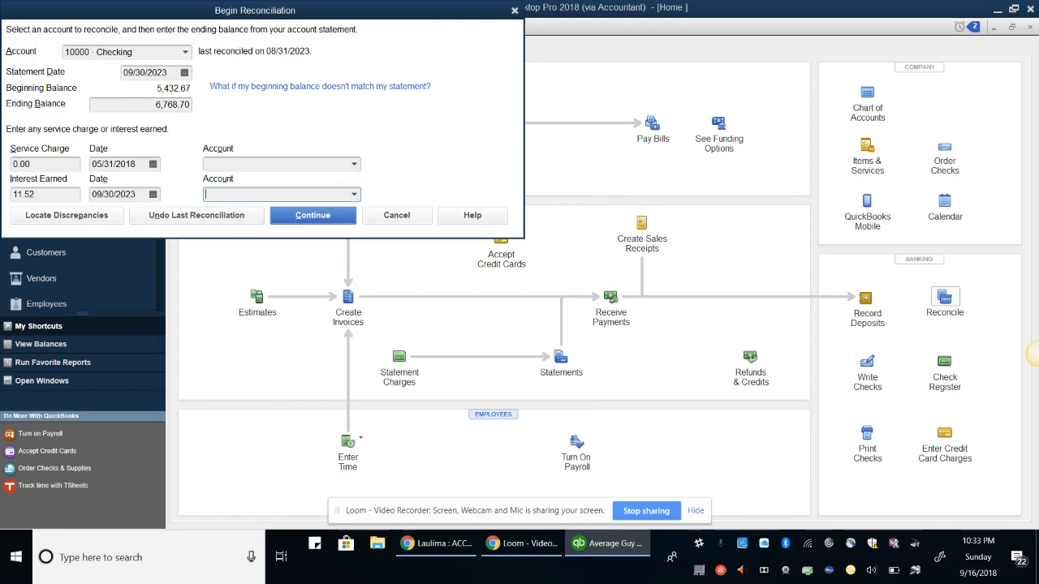
{"action": "left_click", "coordinate": [354, 194]}
{"action": "scroll", "coordinate": [398, 349], "scroll_direction": "up", "scroll_amount": 2}
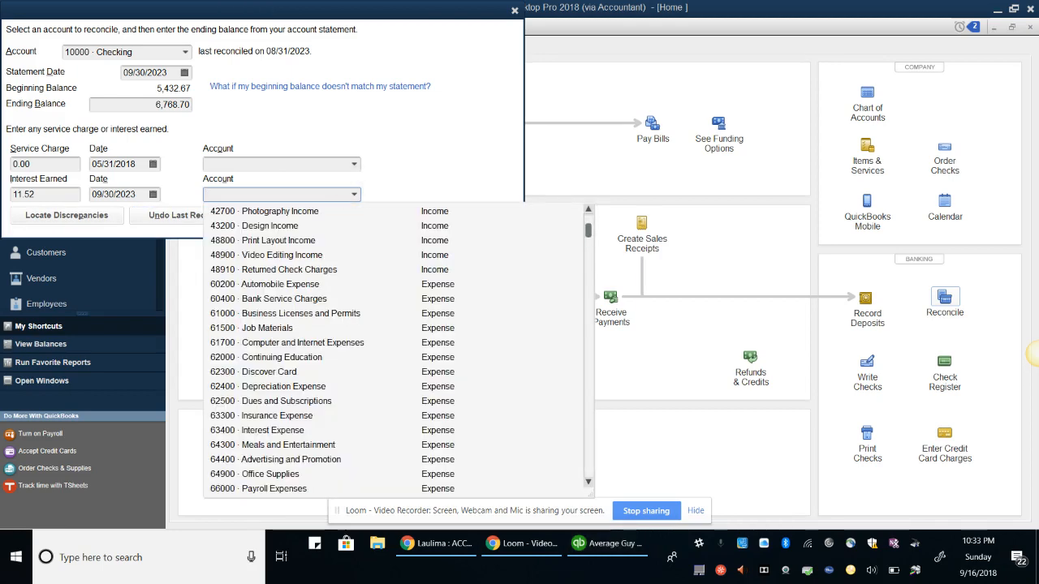
Add account 42600 Interest Income, described as interest from savings, money market, and checking accounts
{"action": "left_click", "coordinate": [235, 212]}
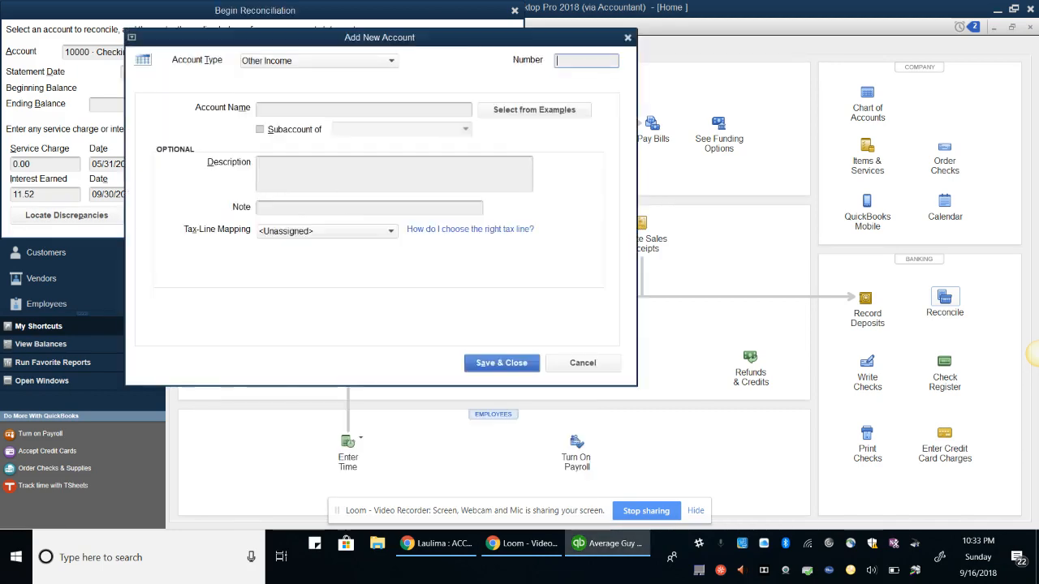
{"action": "left_click", "coordinate": [341, 110]}
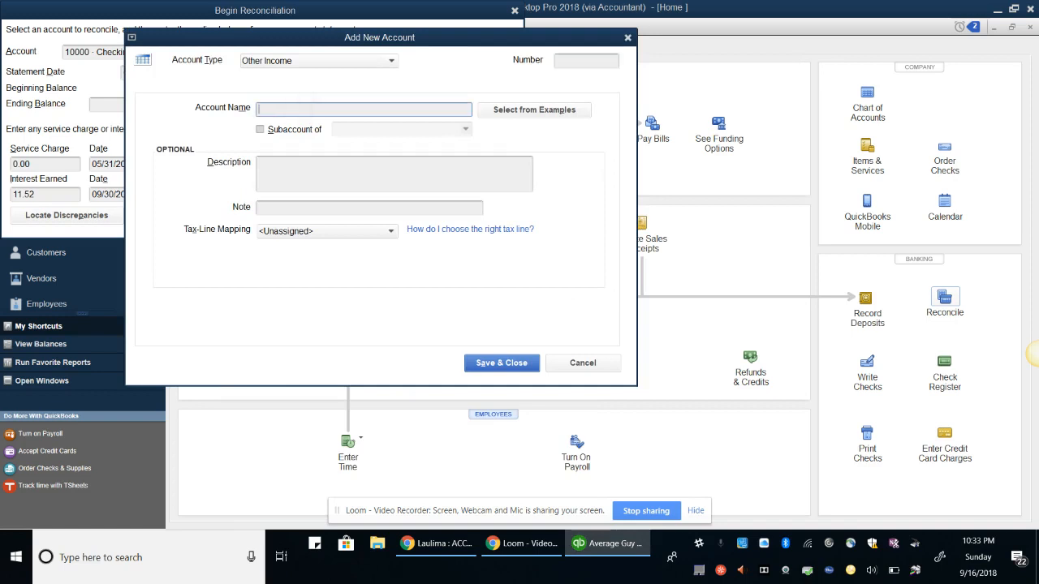
{"action": "left_click", "coordinate": [572, 60]}
{"action": "type", "text": "42"}
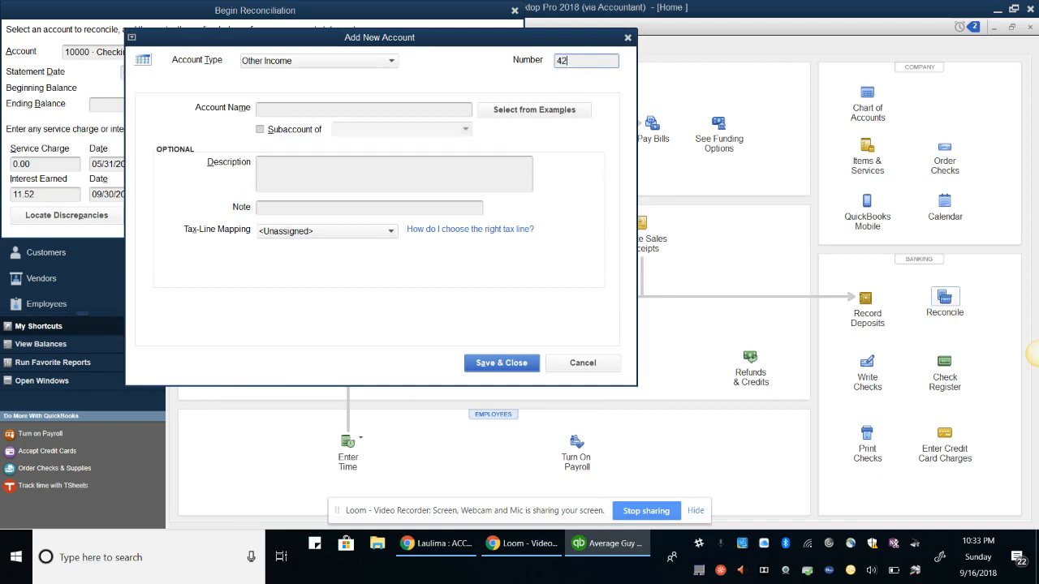
{"action": "type", "text": "600"}
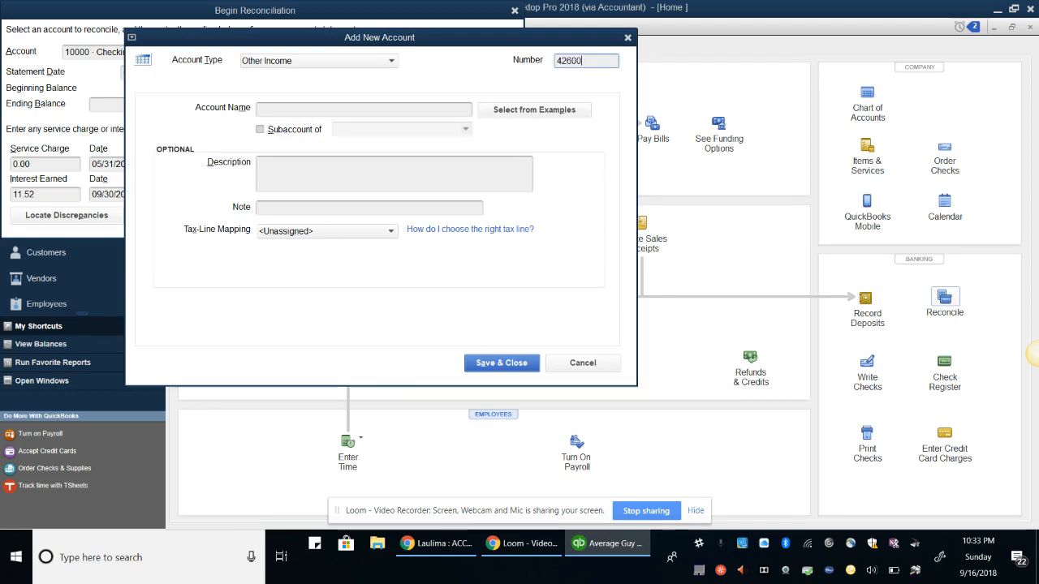
{"action": "key", "text": "Tab"}
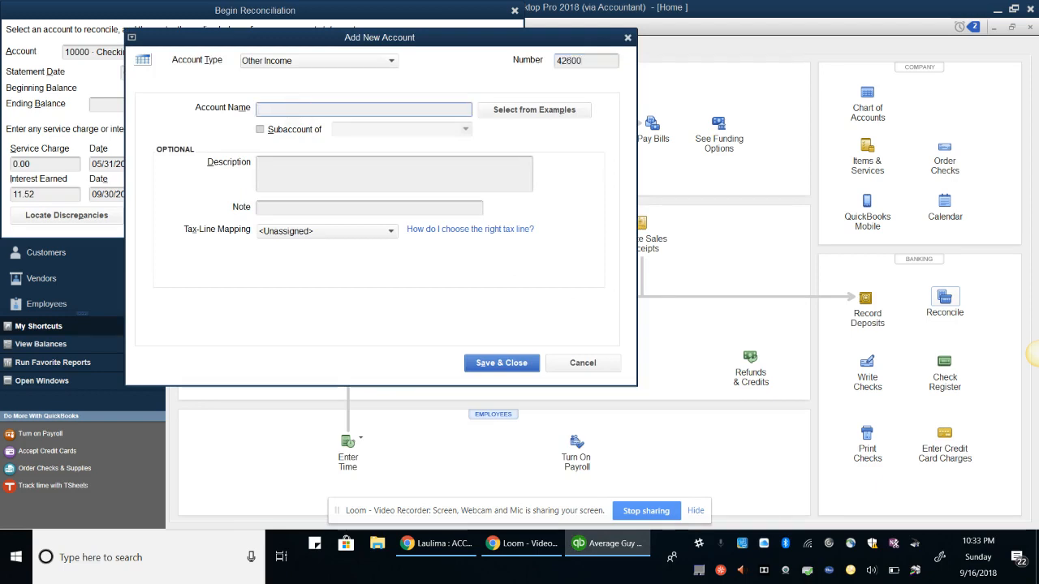
{"action": "type", "text": "Interest Income"}
{"action": "key", "text": "Tab"}
{"action": "key", "text": "Tab"}
{"action": "key", "text": "Tab"}
{"action": "key", "text": "Tab"}
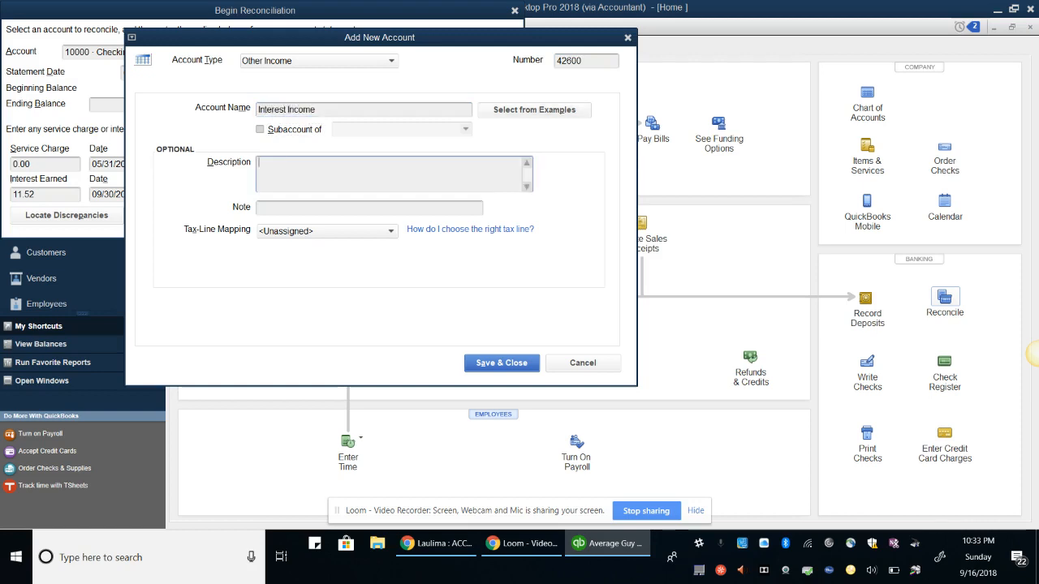
{"action": "left_click", "coordinate": [323, 169]}
{"action": "type", "text": "Intere"}
{"action": "type", "text": "est"}
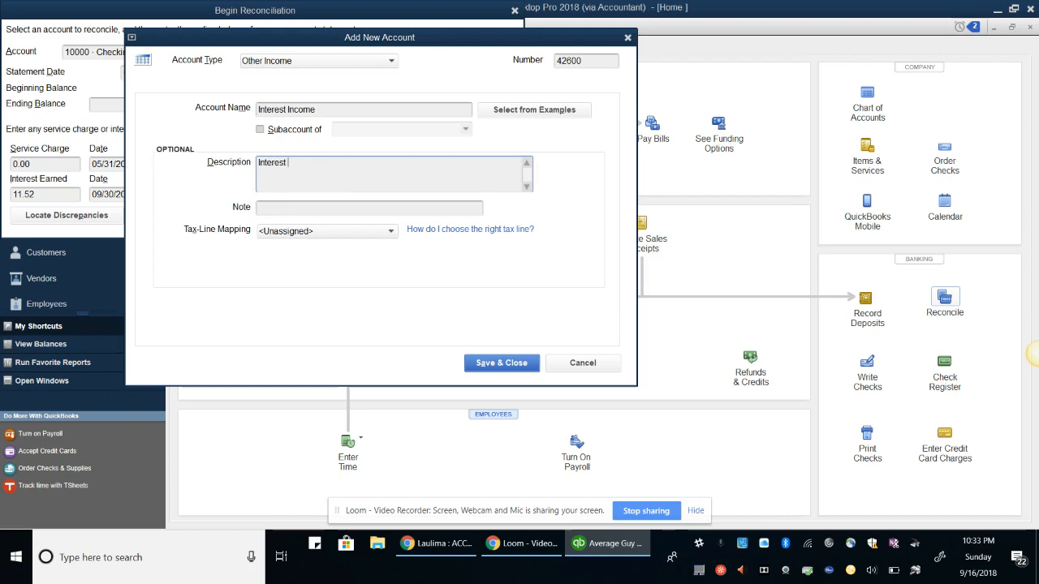
{"action": "type", "text": " income from savings, o"}
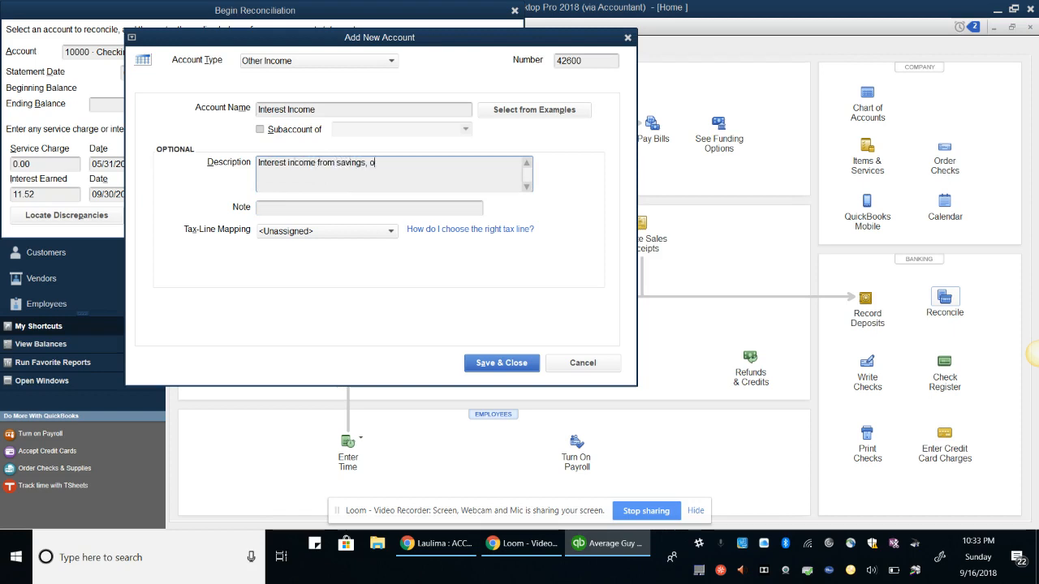
{"action": "key", "text": "BackSpace"}
{"action": "type", "text": "money ma"}
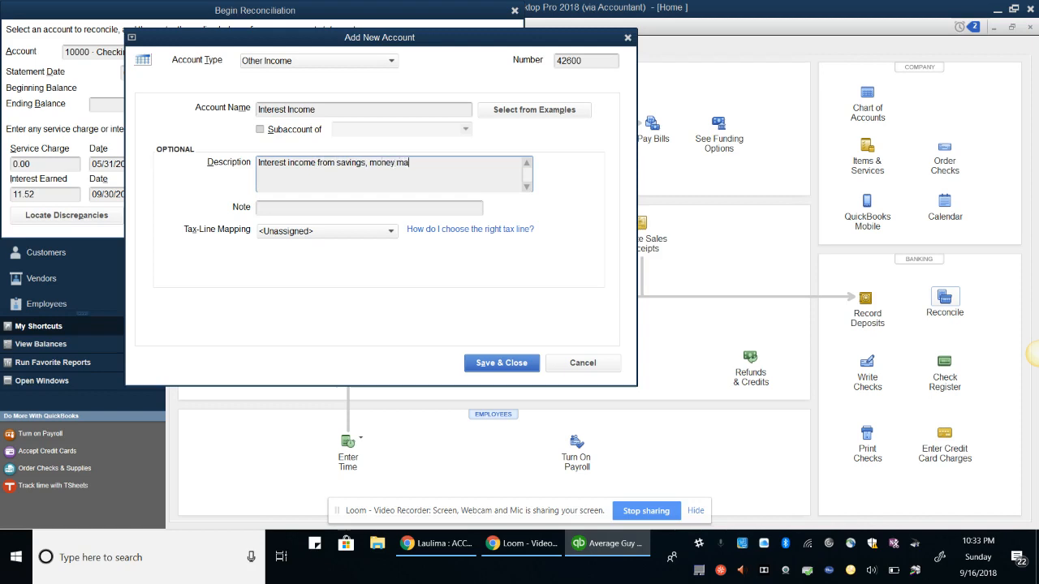
{"action": "type", "text": "rket, and "}
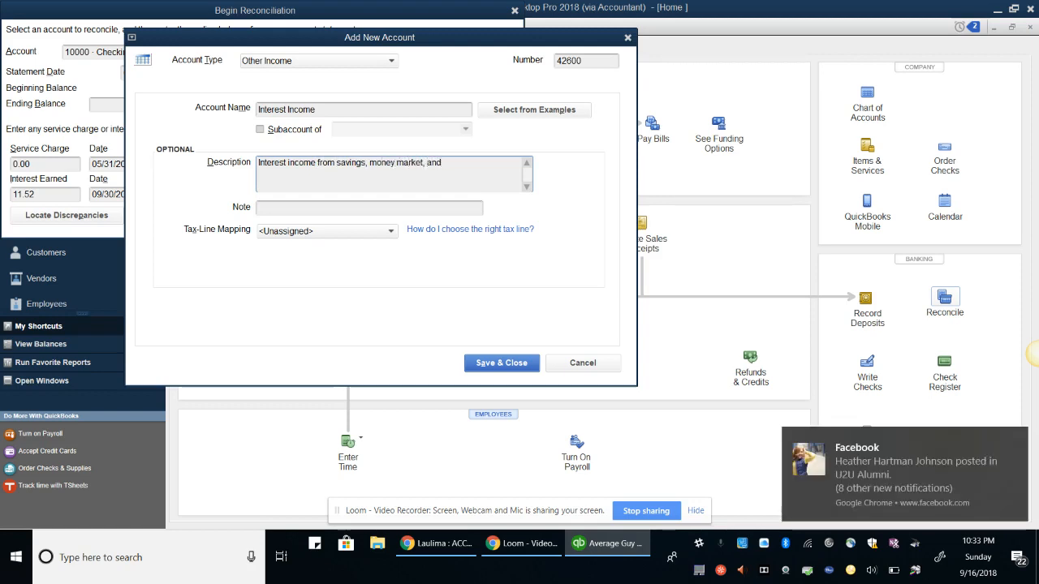
{"action": "type", "text": "checking accou"}
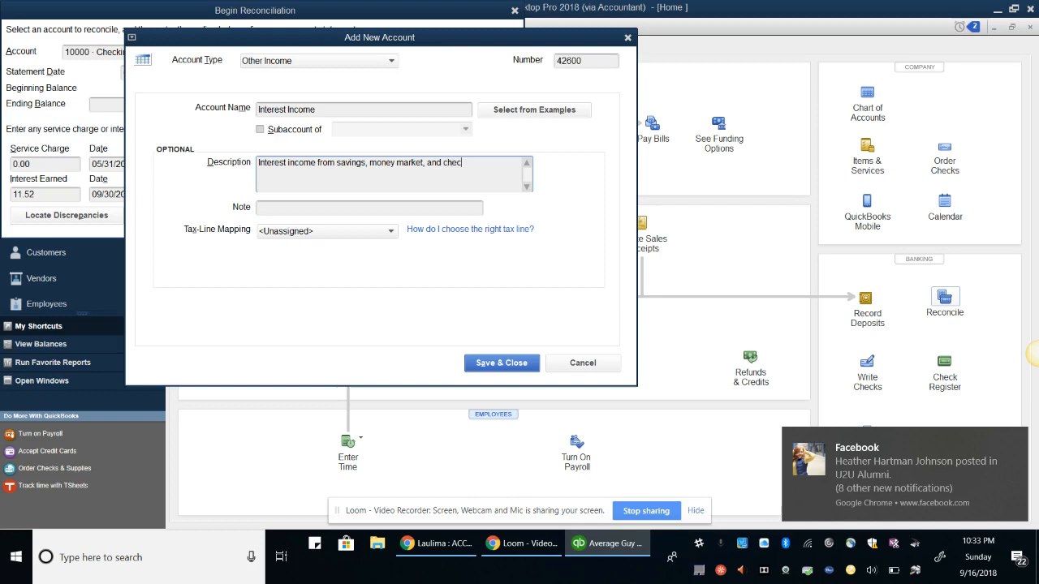
{"action": "key", "text": "BackSpace"}
{"action": "key", "text": "BackSpace"}
{"action": "key", "text": "BackSpace"}
{"action": "key", "text": "BackSpace"}
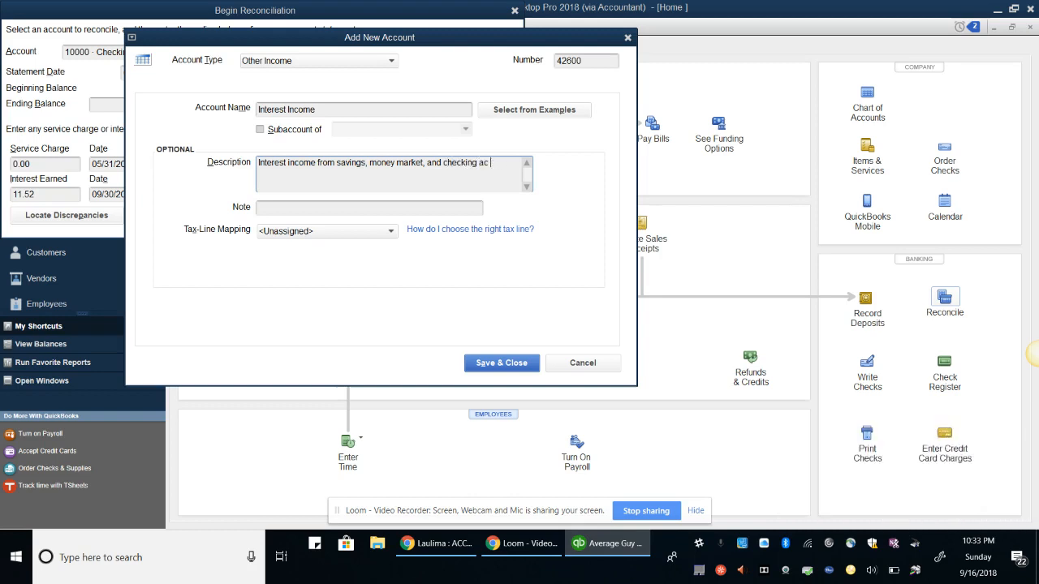
{"action": "type", "text": "counts"}
{"action": "left_click", "coordinate": [517, 364]}
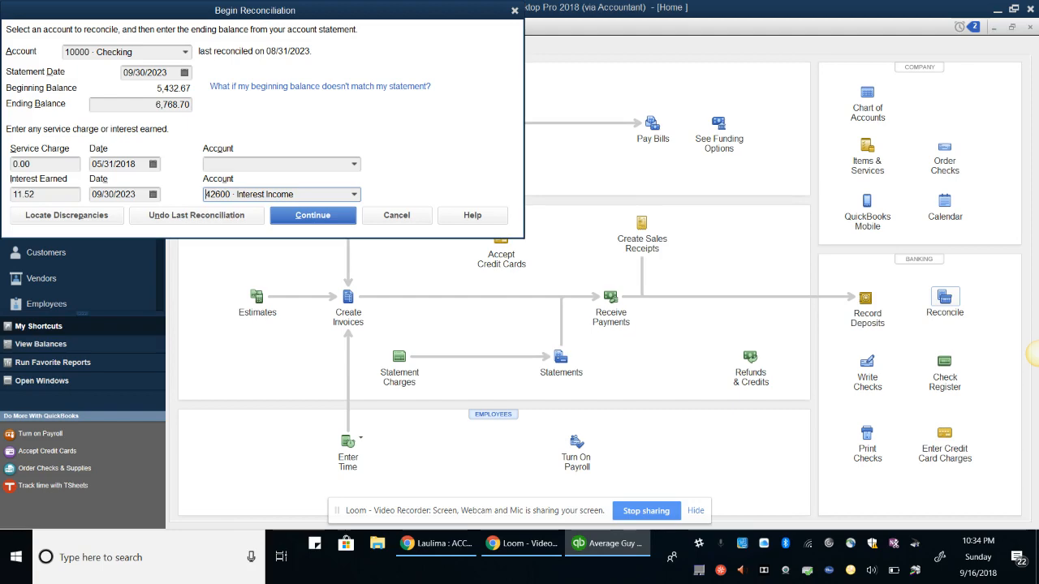
Continue to the Reconcile - Checking window for the 09/30/2023 statement
{"action": "key", "text": "Return"}
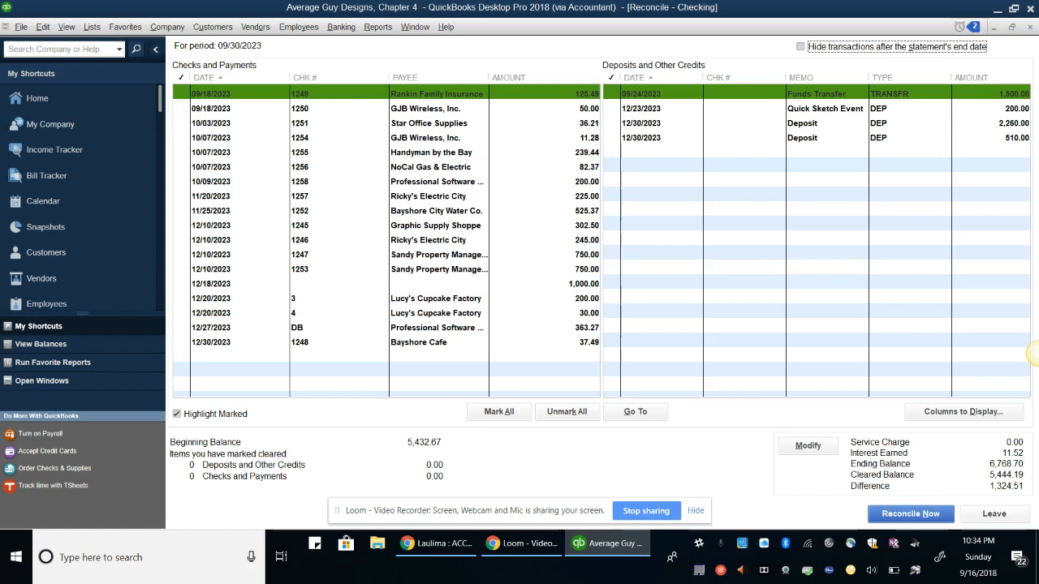
Hide reconciliation transactions dated after the 09/30/2023 statement end date
{"action": "key", "text": "space"}
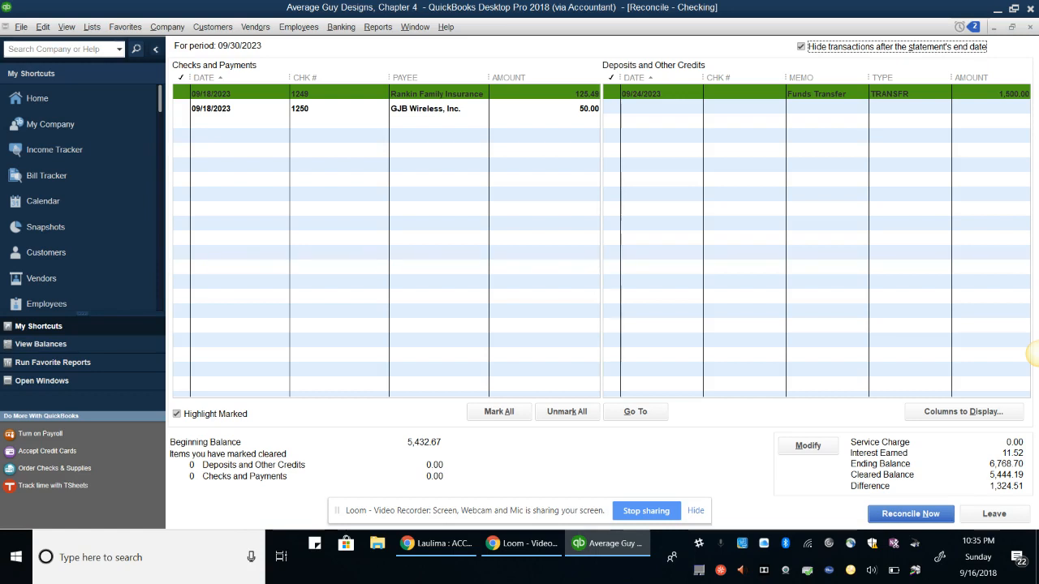
Clear the 09/24 Funds Transfer deposit and checks 1249 and 1250, then reconcile at 0.00 difference
{"action": "left_click", "coordinate": [612, 78]}
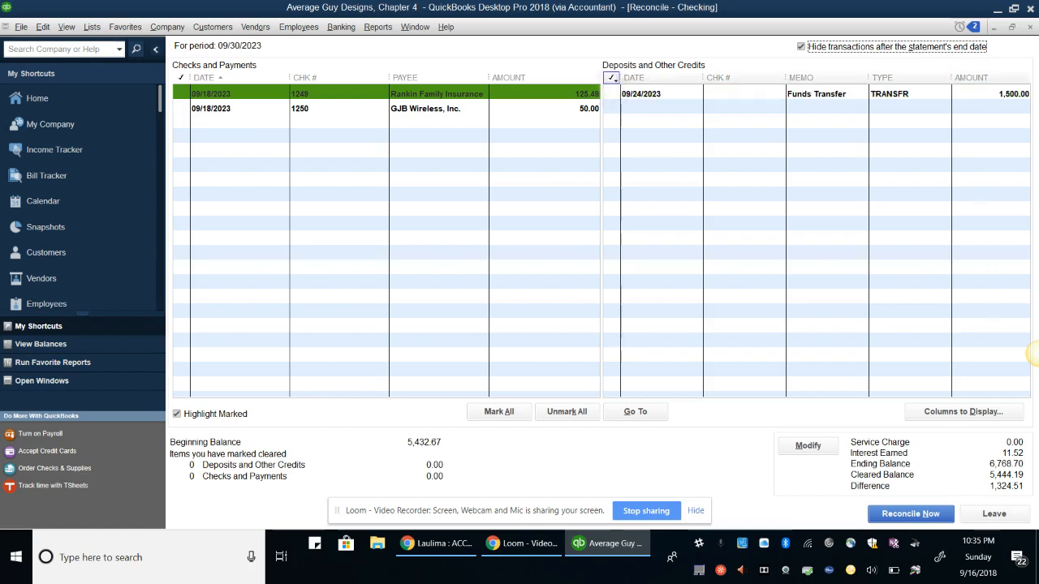
{"action": "left_click", "coordinate": [612, 94]}
{"action": "left_click", "coordinate": [181, 77]}
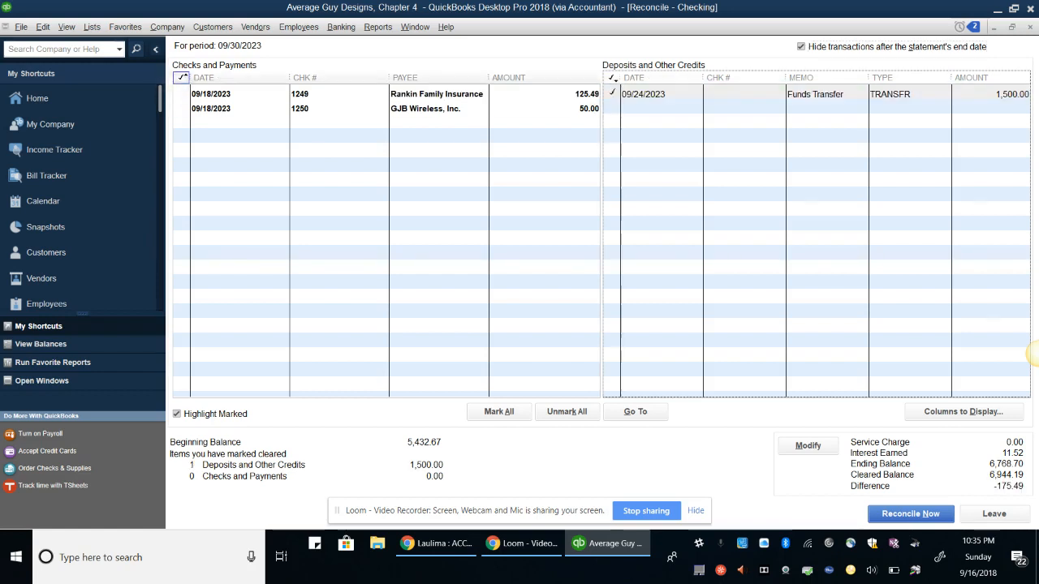
{"action": "left_click", "coordinate": [182, 94]}
{"action": "left_click", "coordinate": [181, 78]}
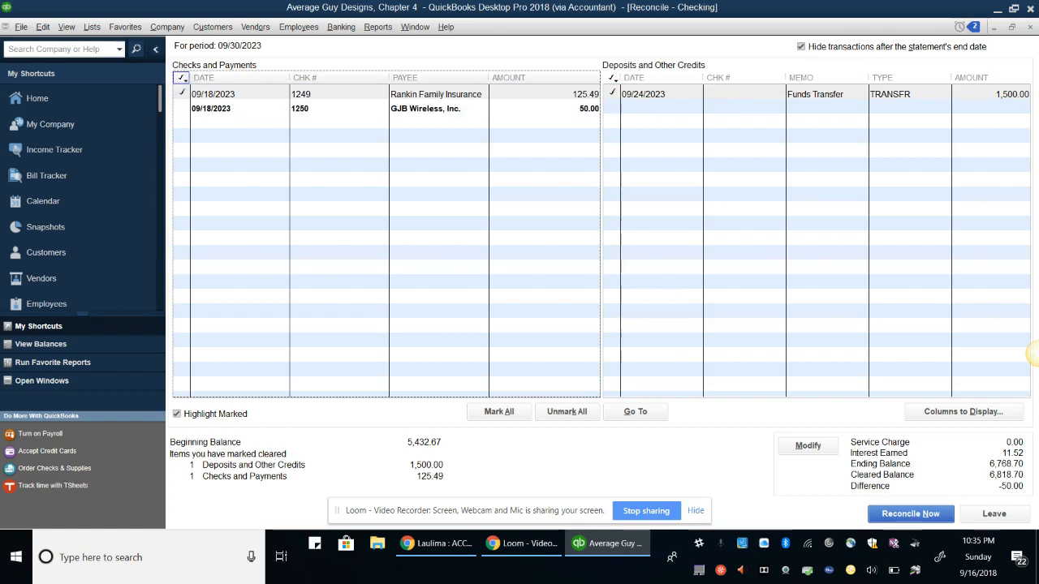
{"action": "left_click", "coordinate": [182, 108]}
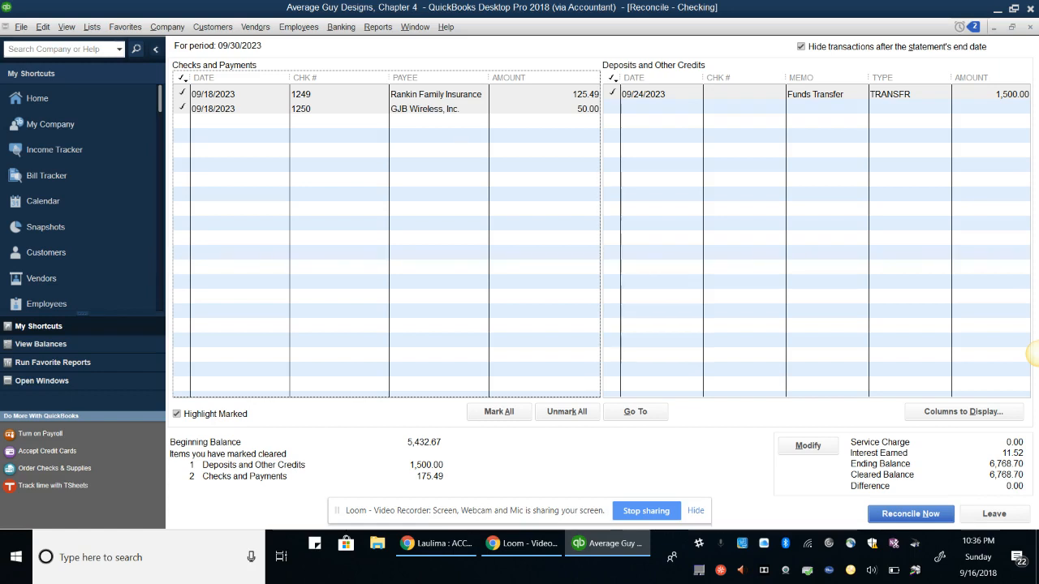
{"action": "left_click", "coordinate": [911, 514]}
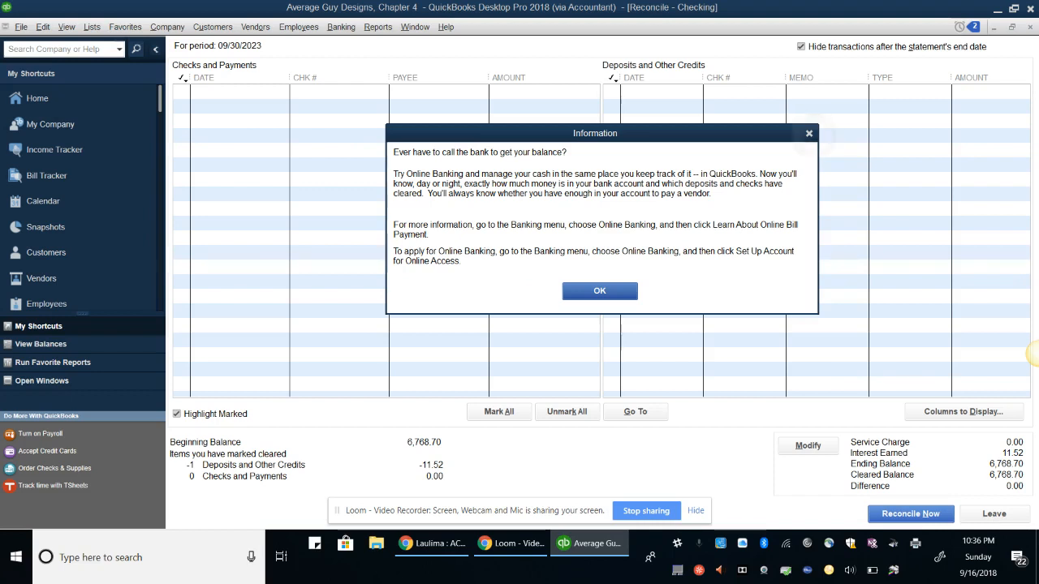
Display the Checking Reconciliation Summary, review its 4,740.77 ending balance, and close it
{"action": "key", "text": "Return"}
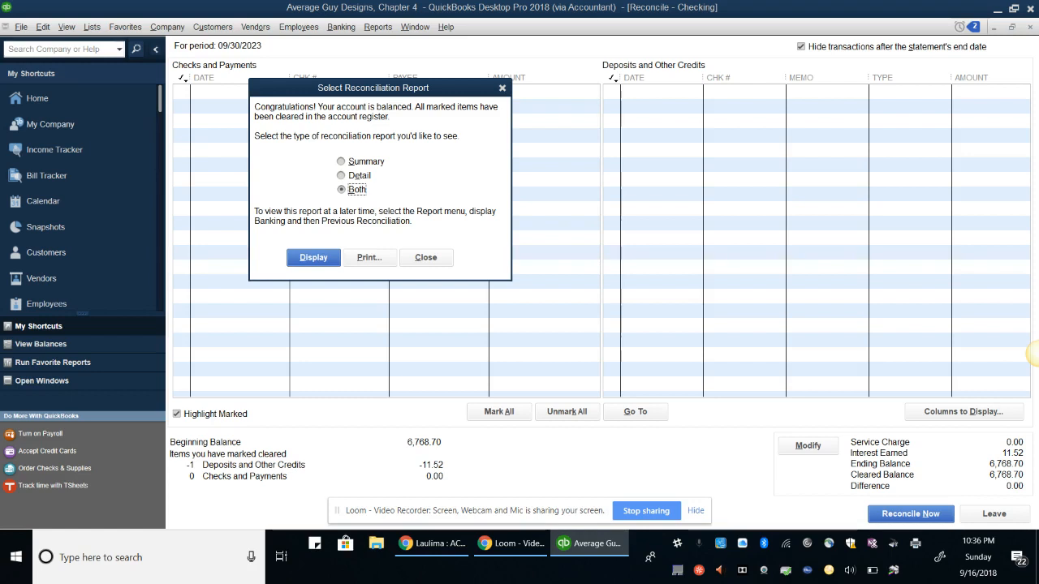
{"action": "left_click", "coordinate": [342, 161]}
{"action": "left_click", "coordinate": [313, 257]}
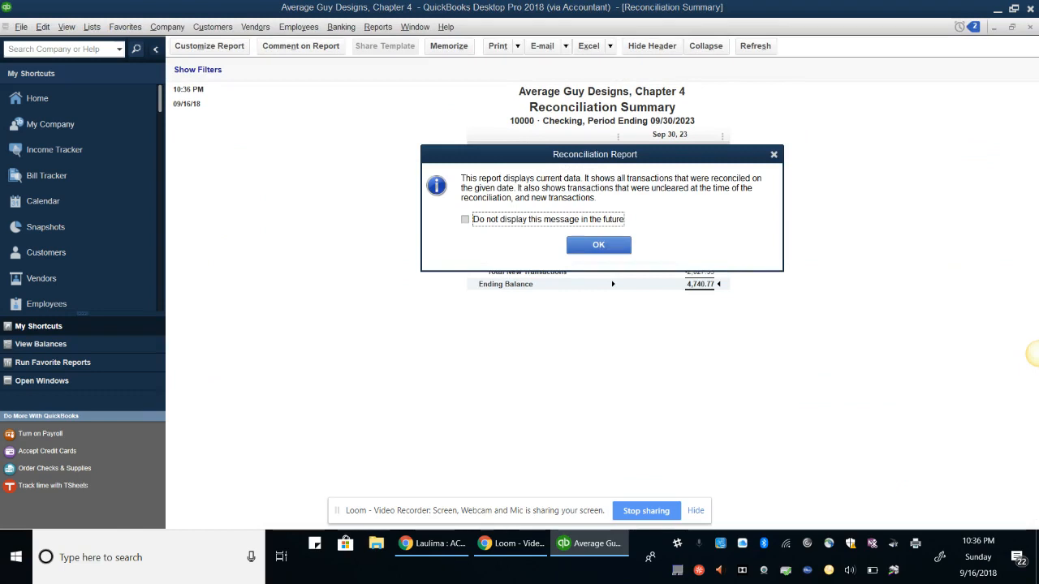
{"action": "key", "text": "Return"}
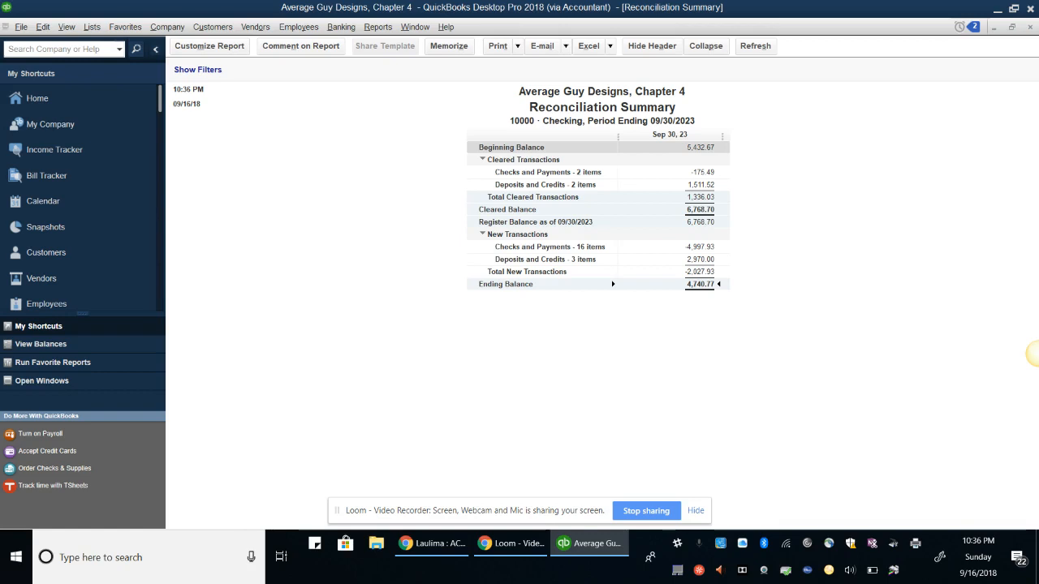
{"action": "key", "text": "Escape"}
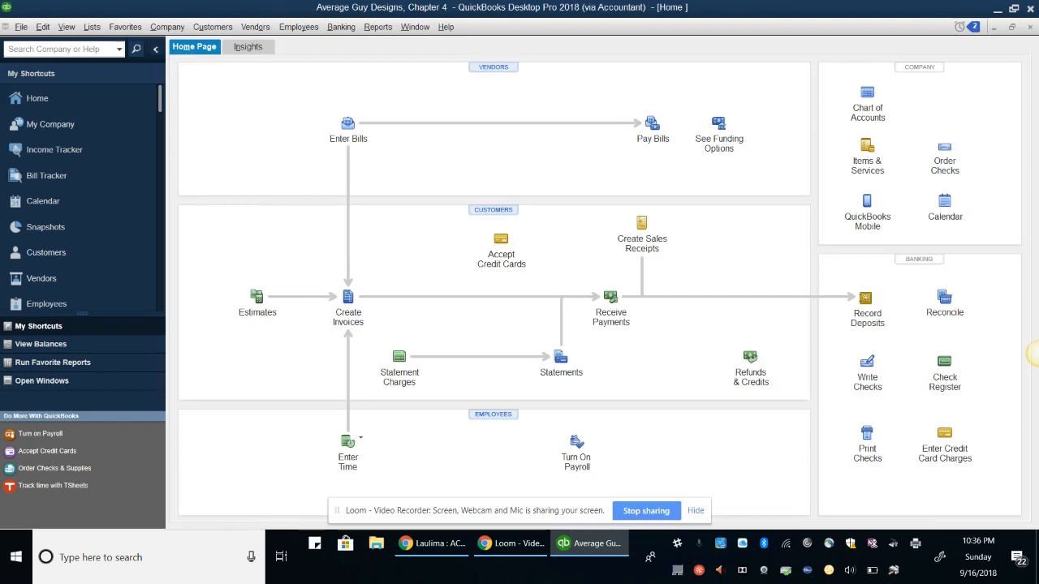
Open the Chart of Accounts and select the 62300 Discover Card account
{"action": "left_click", "coordinate": [91, 27]}
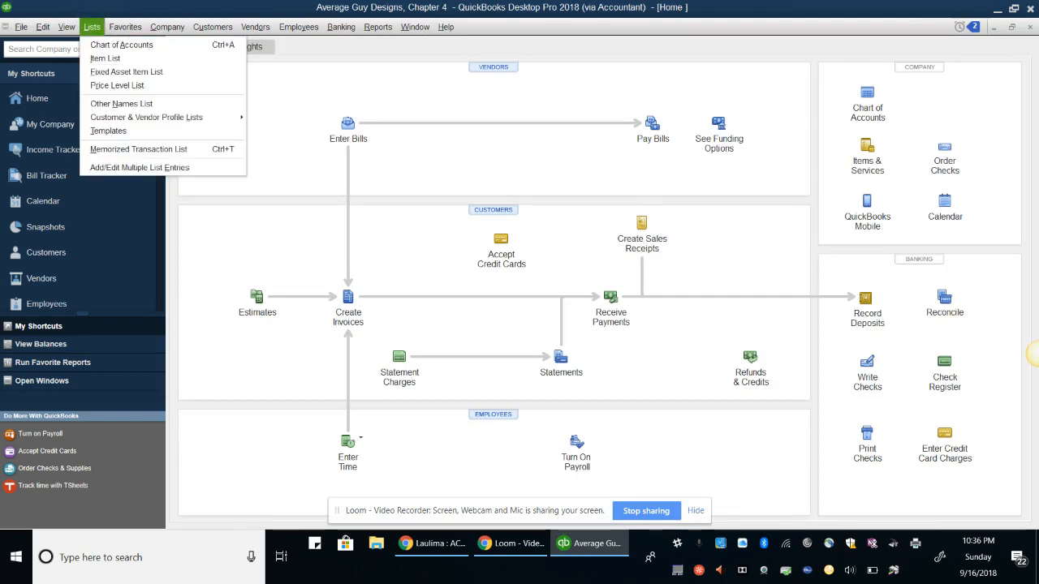
{"action": "left_click", "coordinate": [122, 46]}
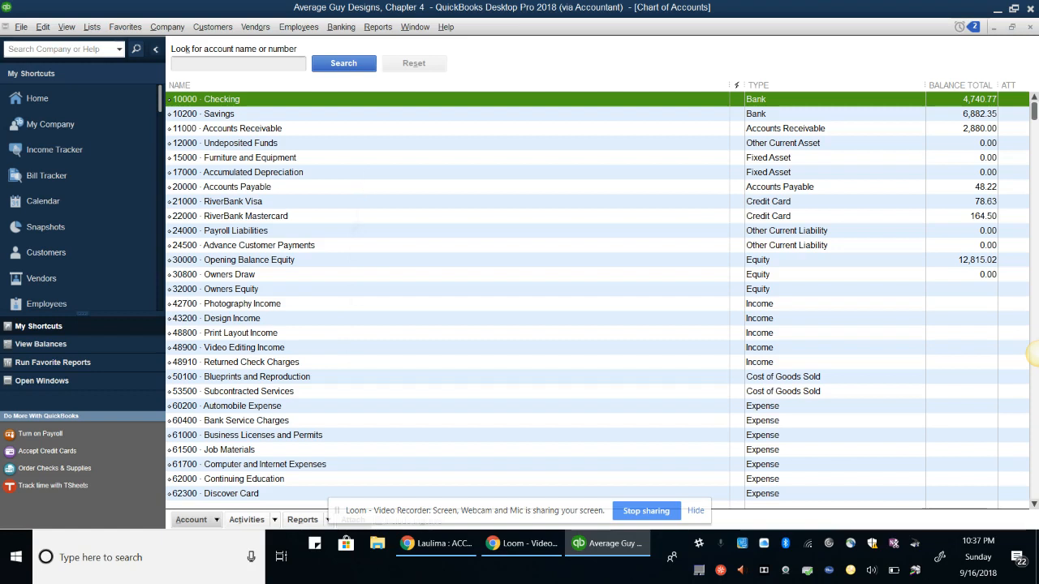
{"action": "left_click", "coordinate": [291, 494]}
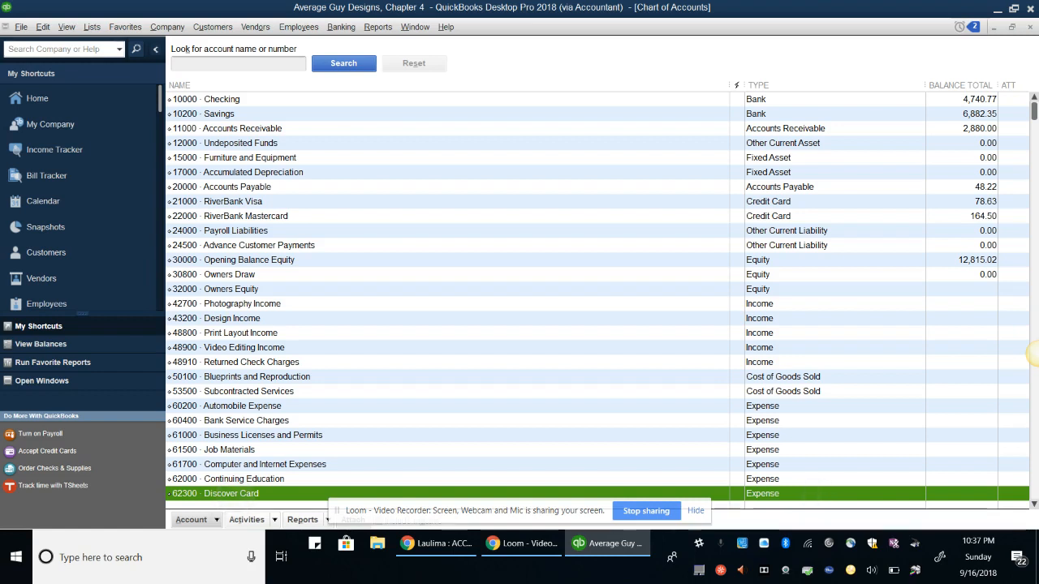
{"action": "left_click", "coordinate": [193, 521]}
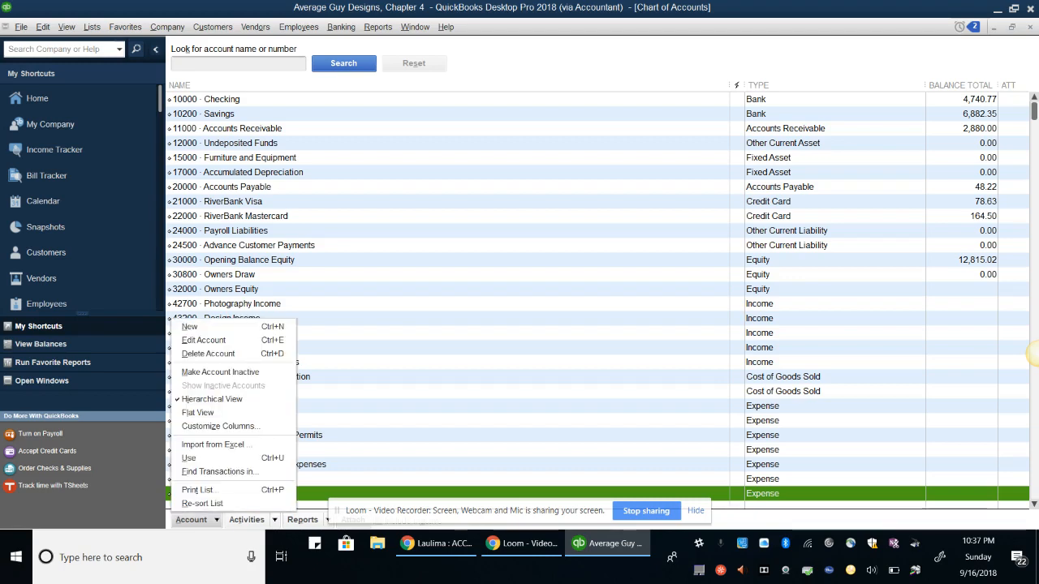
Change the Discover Card account number to 23000, describe it as 'Company Credit Card', and save
{"action": "left_click", "coordinate": [204, 340]}
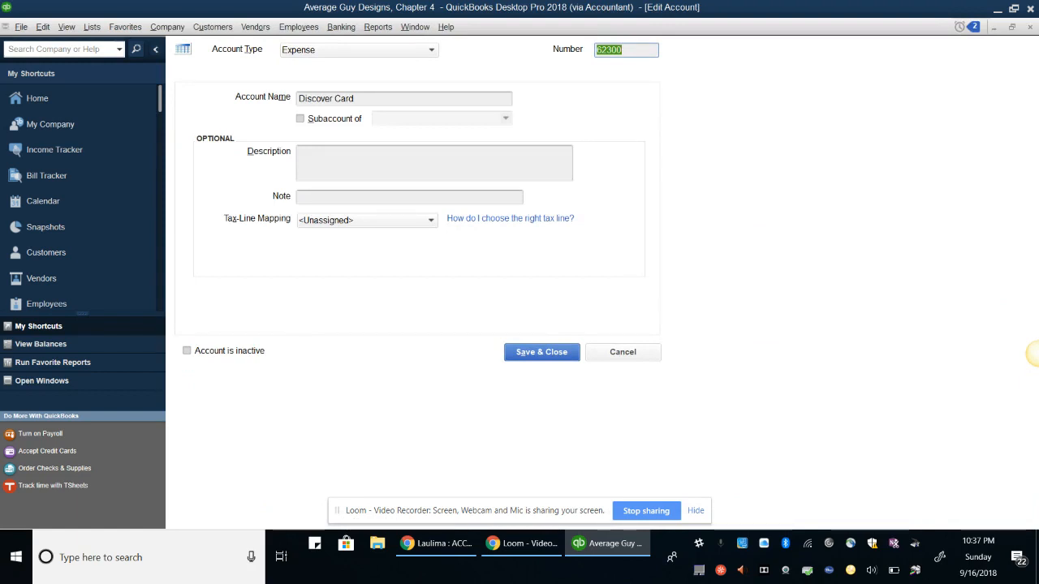
{"action": "left_click", "coordinate": [599, 54]}
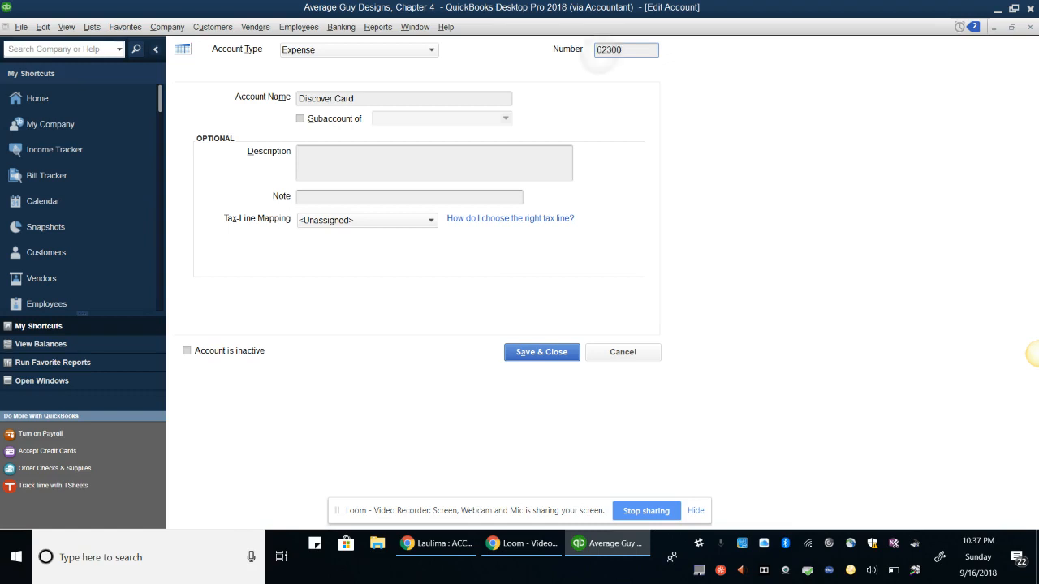
{"action": "key", "text": "BackSpace"}
{"action": "type", "text": "0"}
{"action": "left_click", "coordinate": [361, 100]}
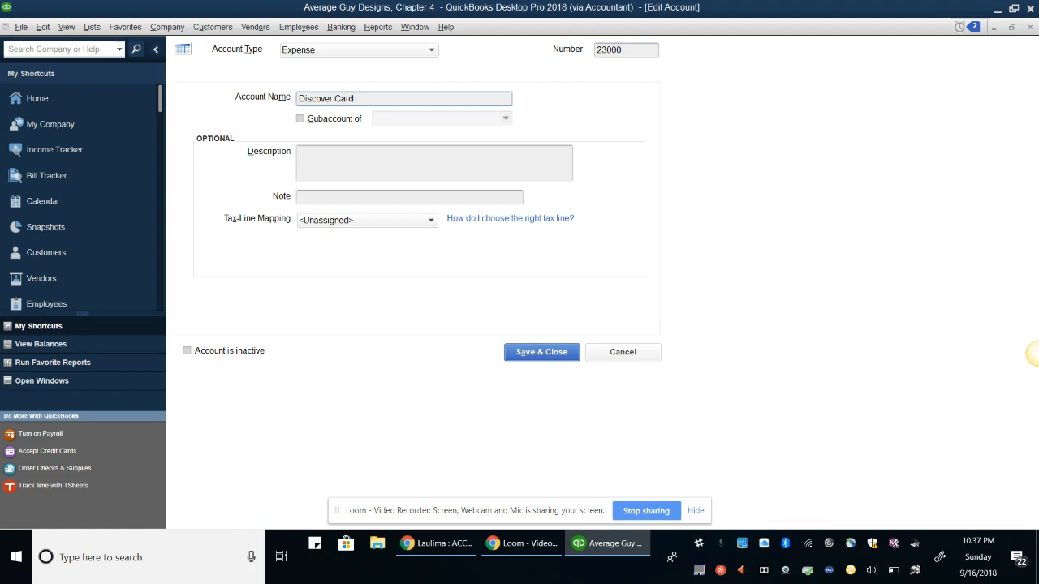
{"action": "left_click", "coordinate": [417, 162]}
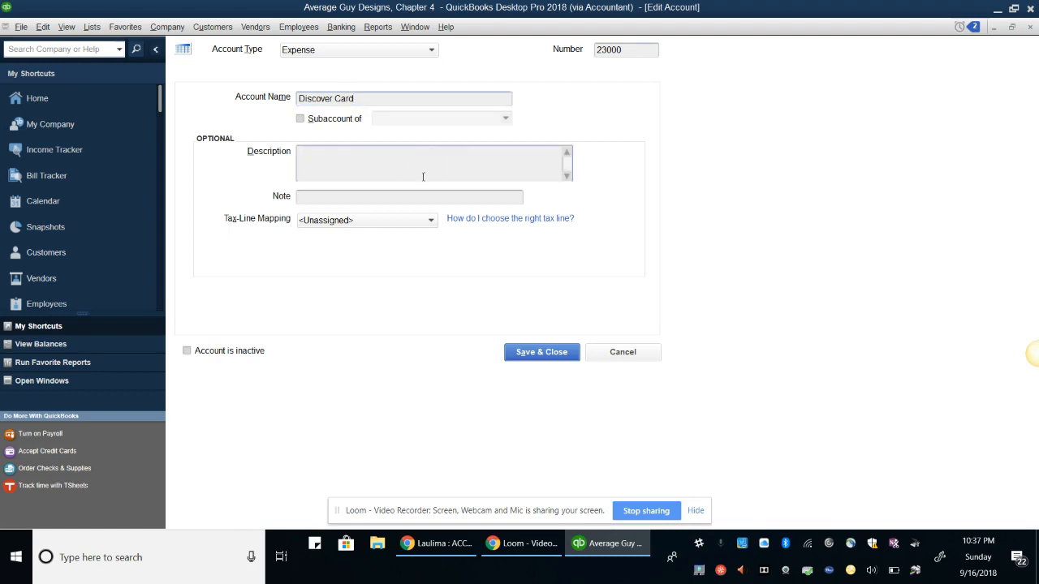
{"action": "type", "text": "Compan"}
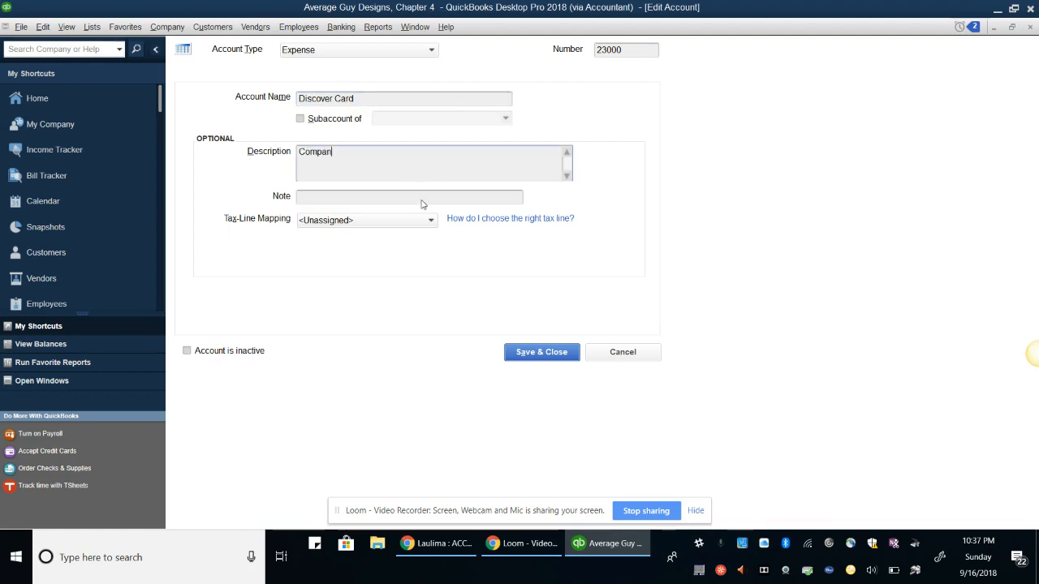
{"action": "type", "text": "y Credit "}
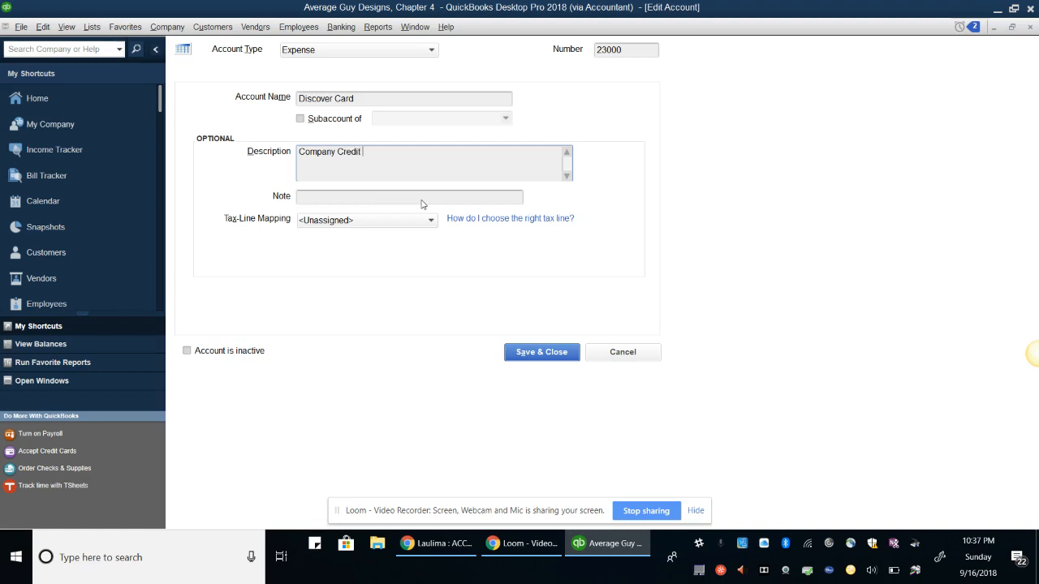
{"action": "type", "text": "Card"}
{"action": "key", "text": "alt+a"}
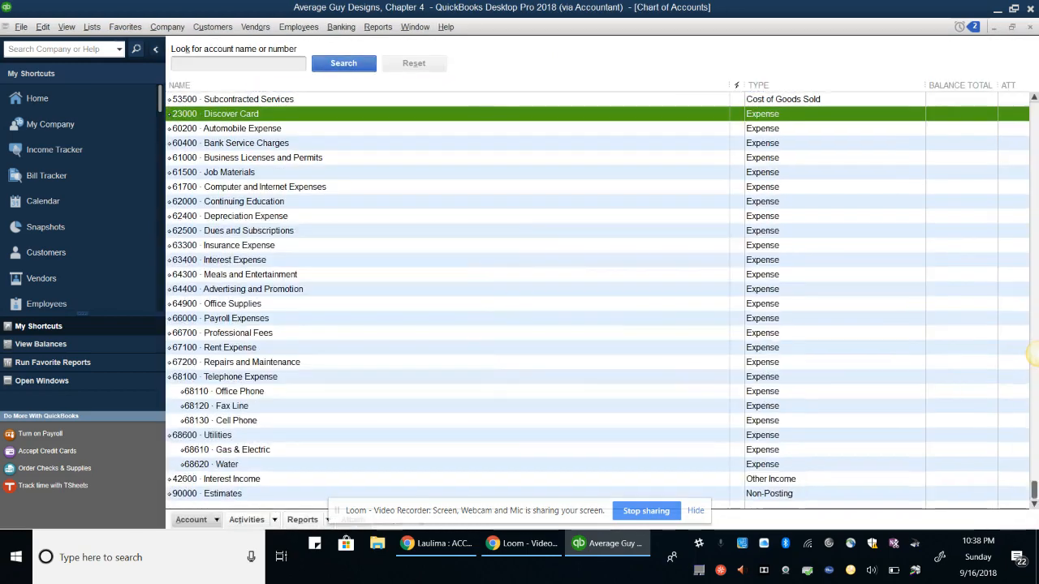
{"action": "key", "text": "Escape"}
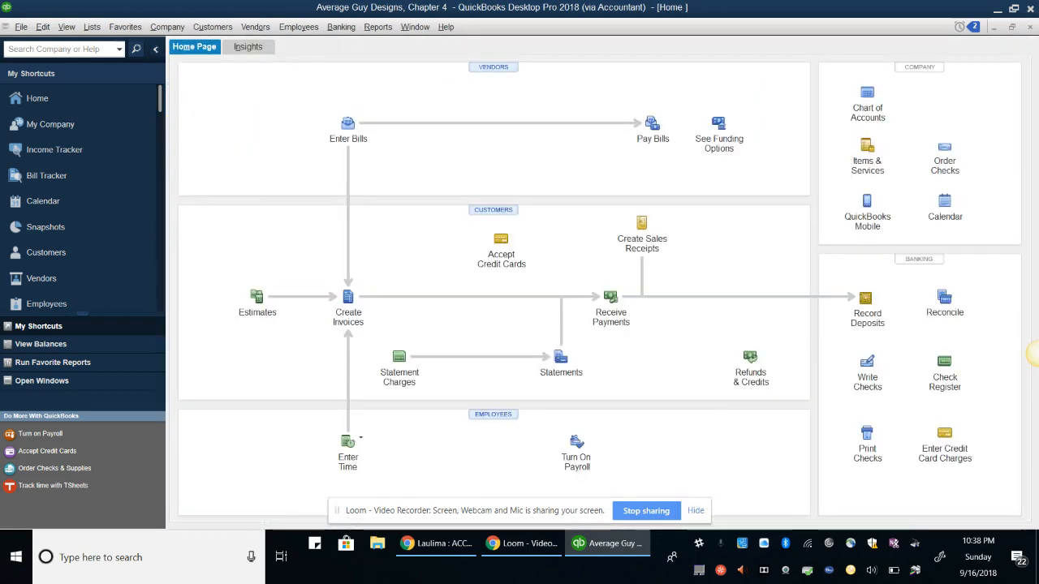
Delete the previous 164.50 Graphic Supply Shoppe charge recorded on RiverBank Mastercard
{"action": "left_click", "coordinate": [945, 443]}
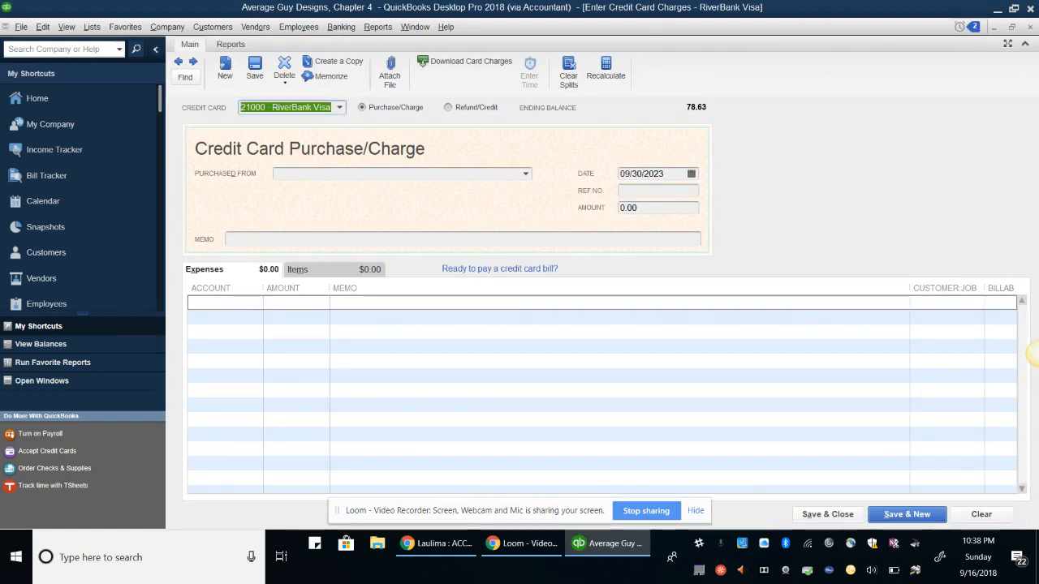
{"action": "left_click", "coordinate": [340, 107]}
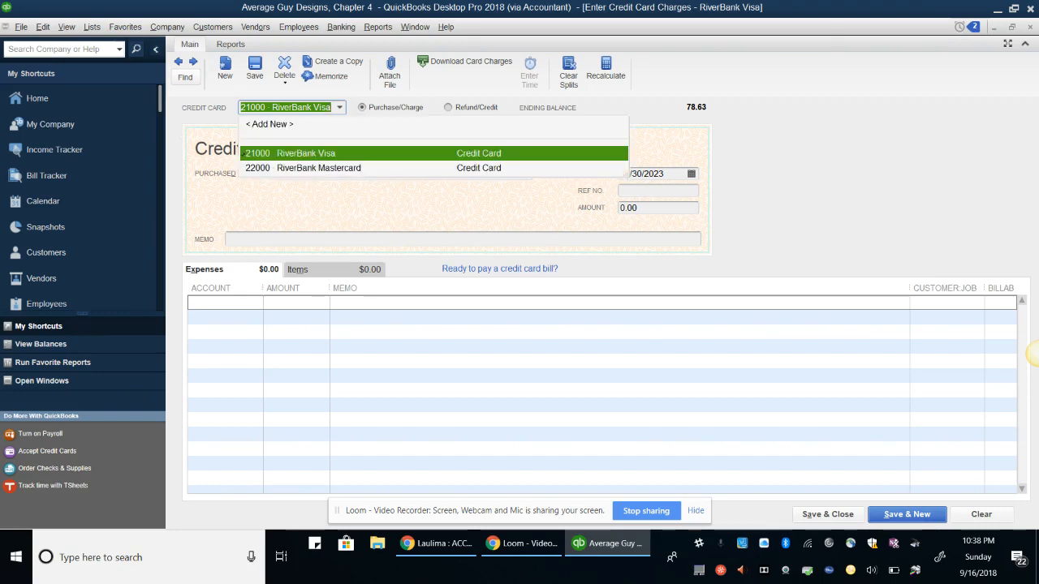
{"action": "left_click", "coordinate": [353, 168]}
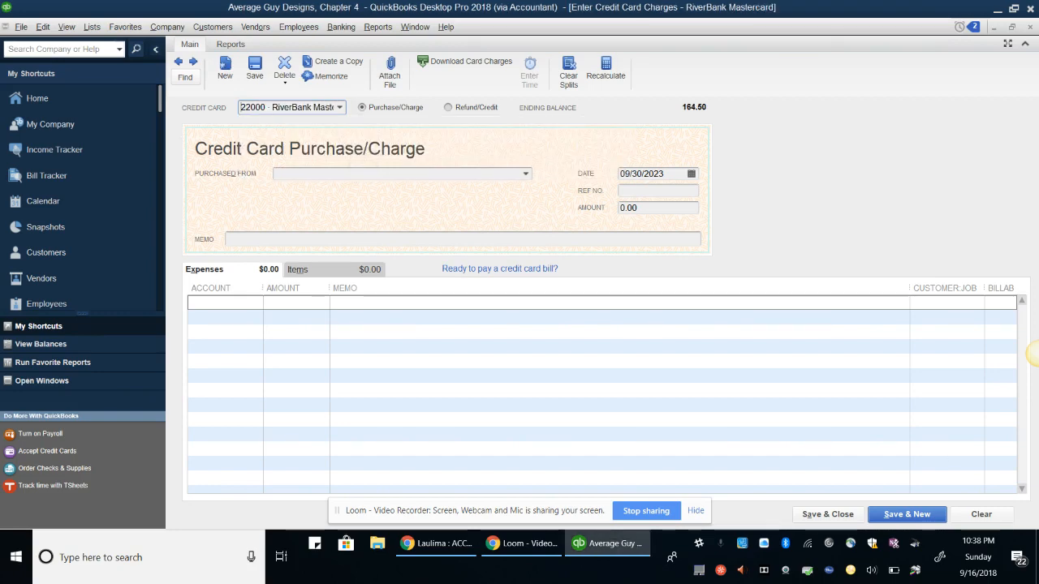
{"action": "key", "text": "Tab"}
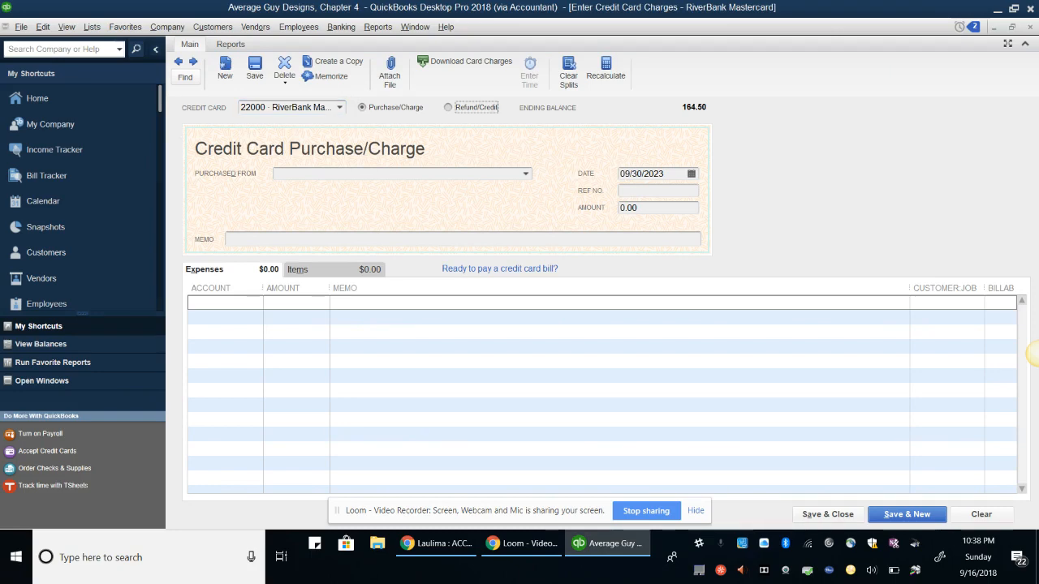
{"action": "key", "text": "ctrl+Page_Up"}
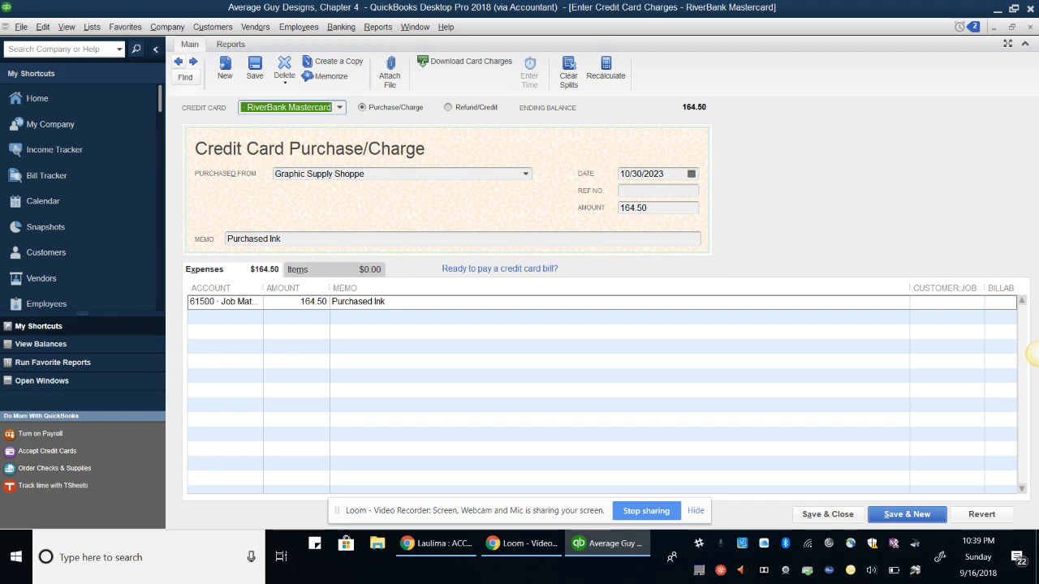
{"action": "left_click", "coordinate": [284, 67]}
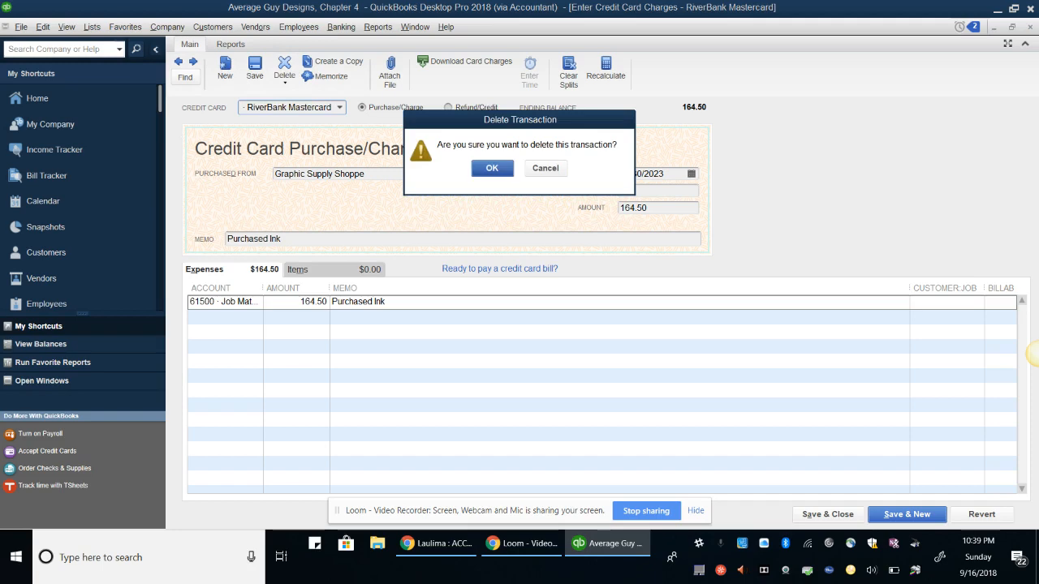
{"action": "key", "text": "Return"}
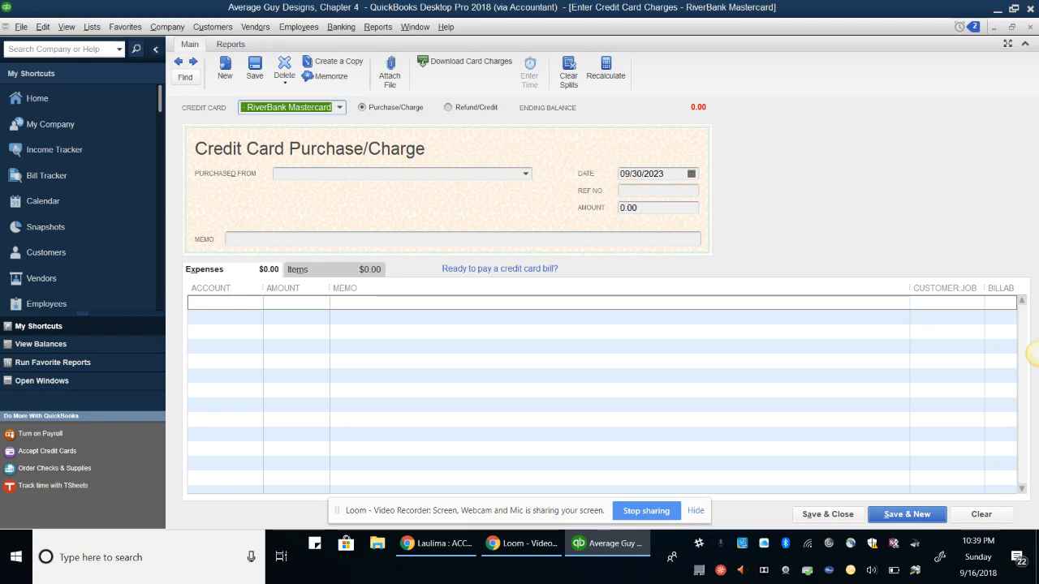
{"action": "left_click", "coordinate": [1030, 27]}
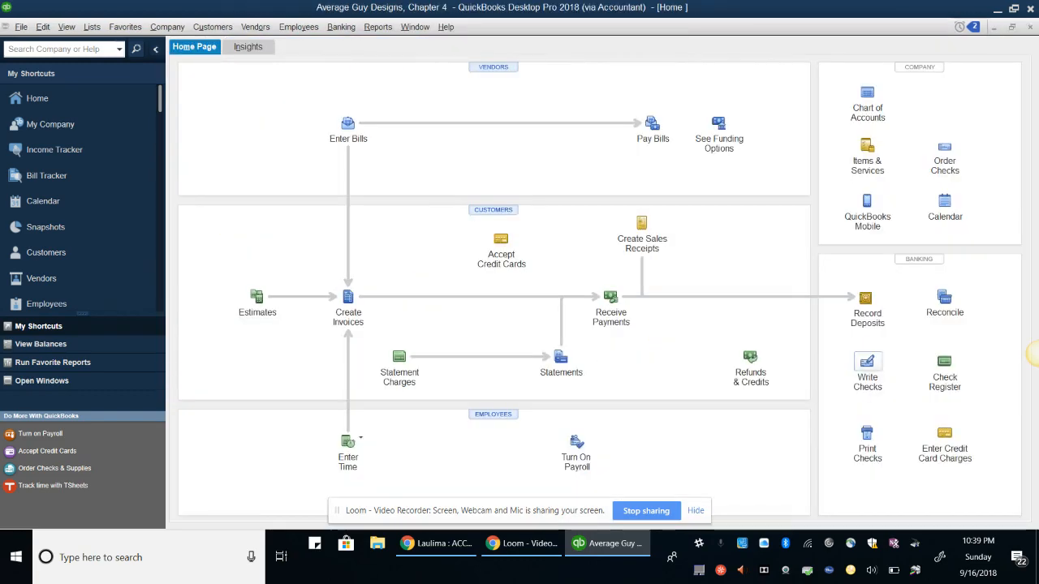
Write check number DB dated 10/30/23 to Graphic Supply Shoppe for 164.50
{"action": "left_click", "coordinate": [867, 371]}
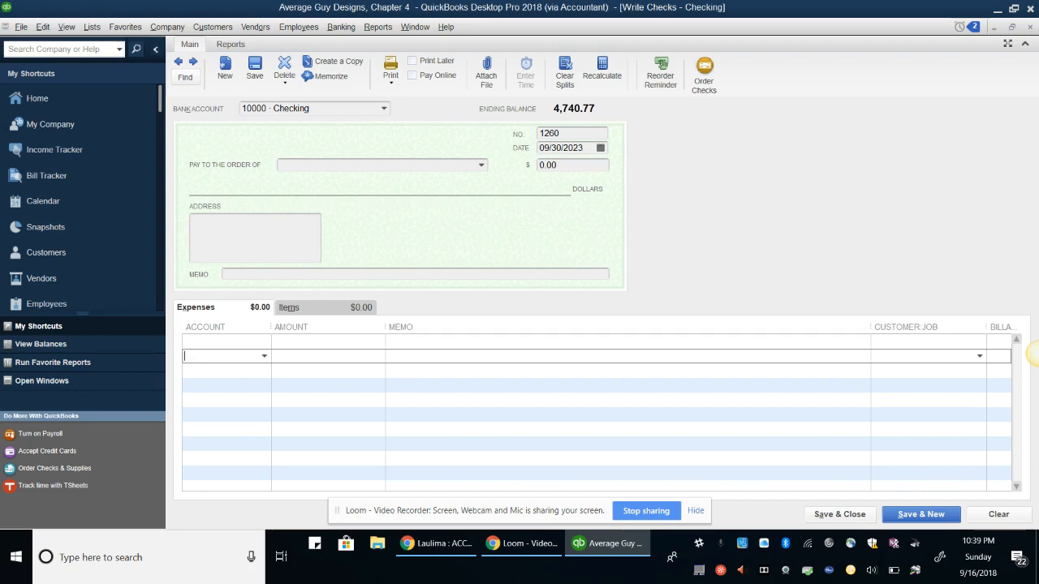
{"action": "left_click", "coordinate": [577, 133]}
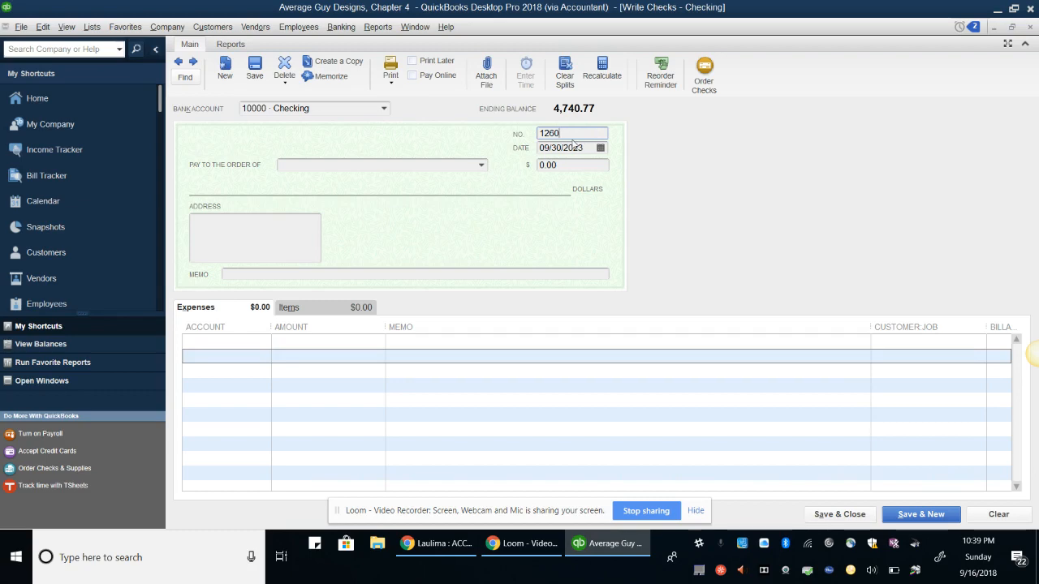
{"action": "key", "text": "BackSpace"}
{"action": "key", "text": "BackSpace"}
{"action": "key", "text": "BackSpace"}
{"action": "key", "text": "BackSpace"}
{"action": "type", "text": "D"}
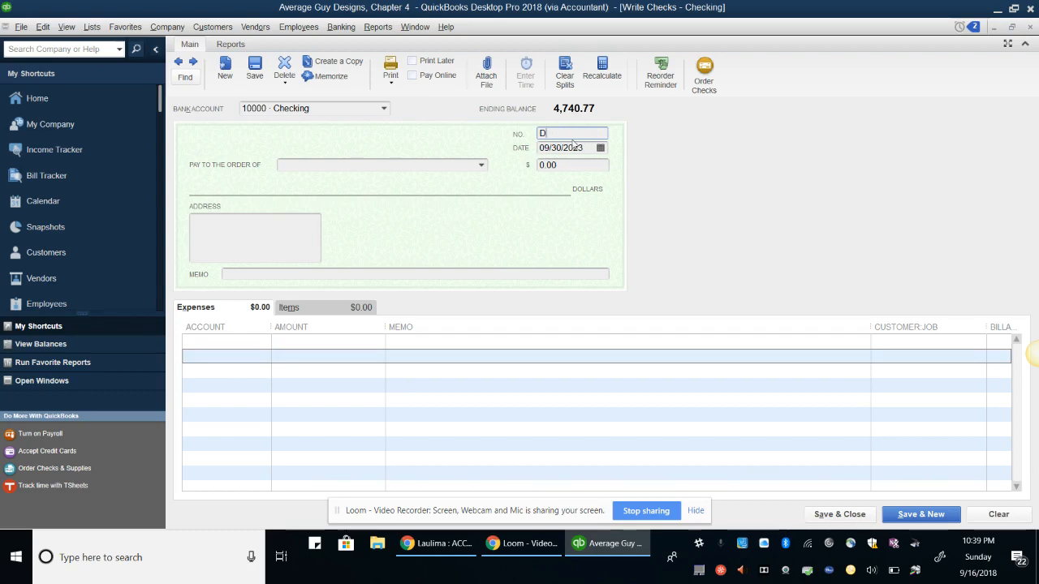
{"action": "type", "text": "B"}
{"action": "key", "text": "Tab"}
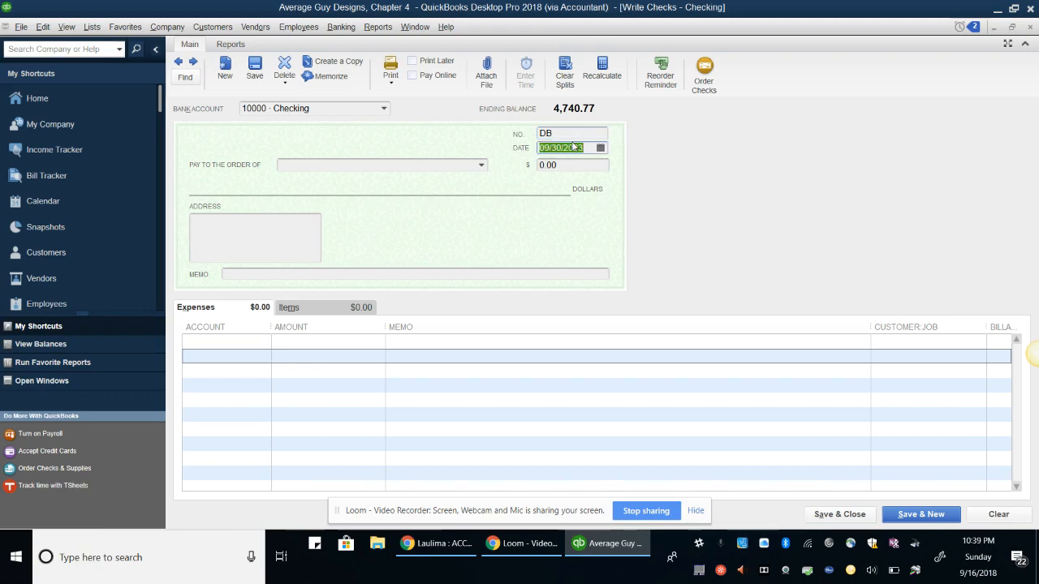
{"action": "type", "text": "10/30/23"}
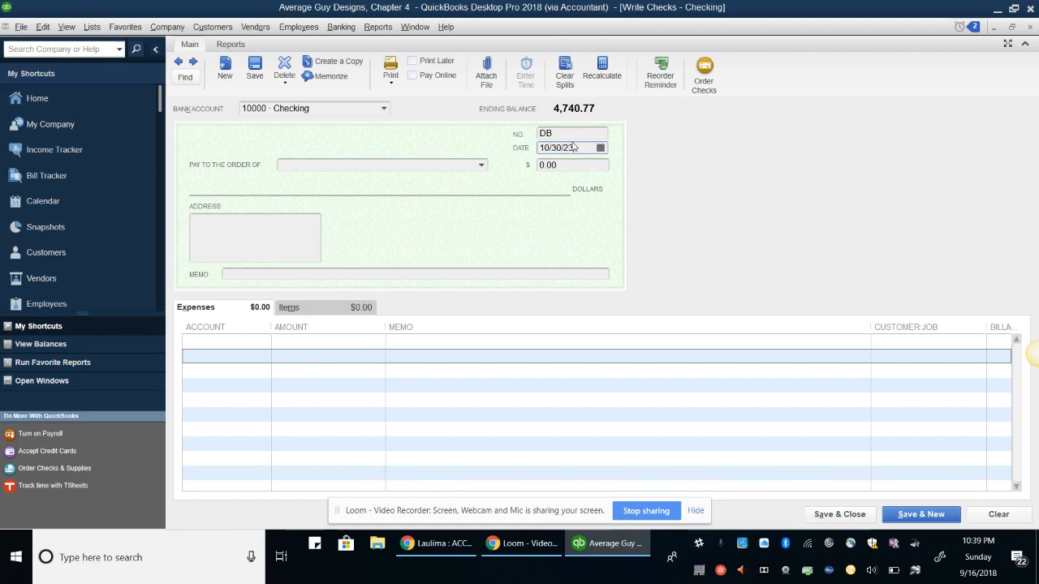
{"action": "key", "text": "Tab"}
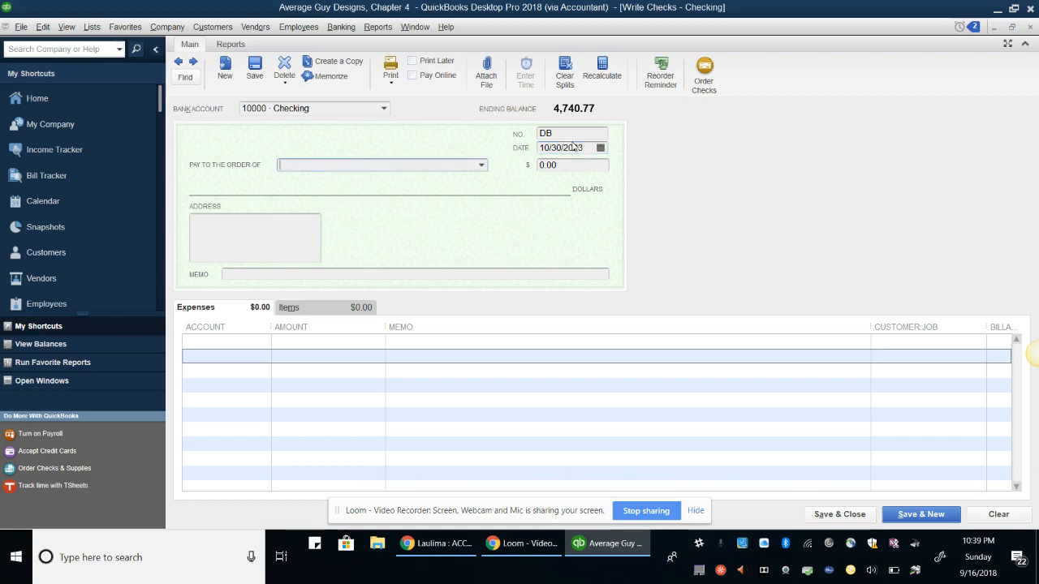
{"action": "type", "text": "Graphic "}
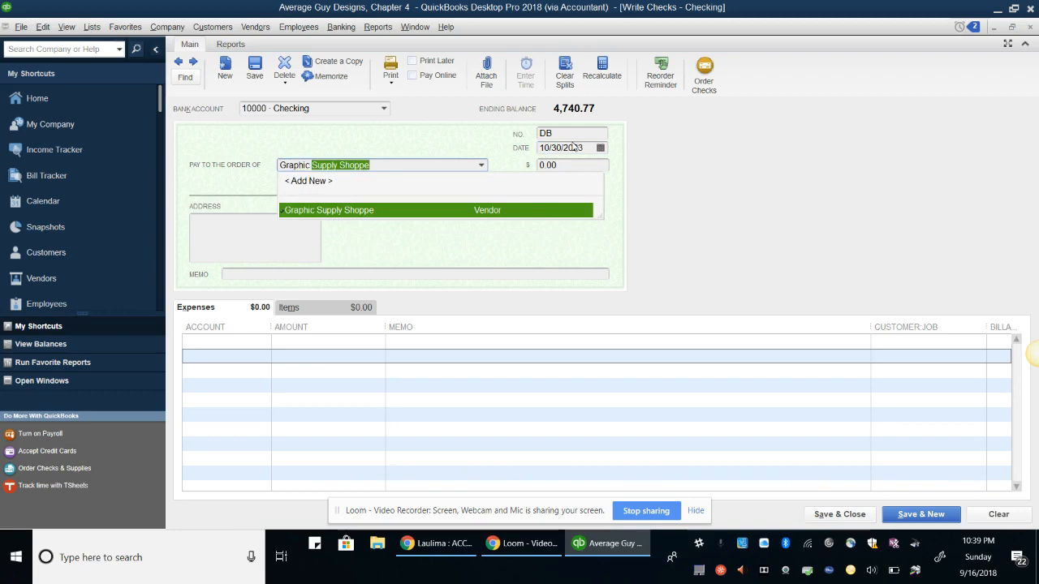
{"action": "type", "text": "Supply"}
{"action": "key", "text": "Tab"}
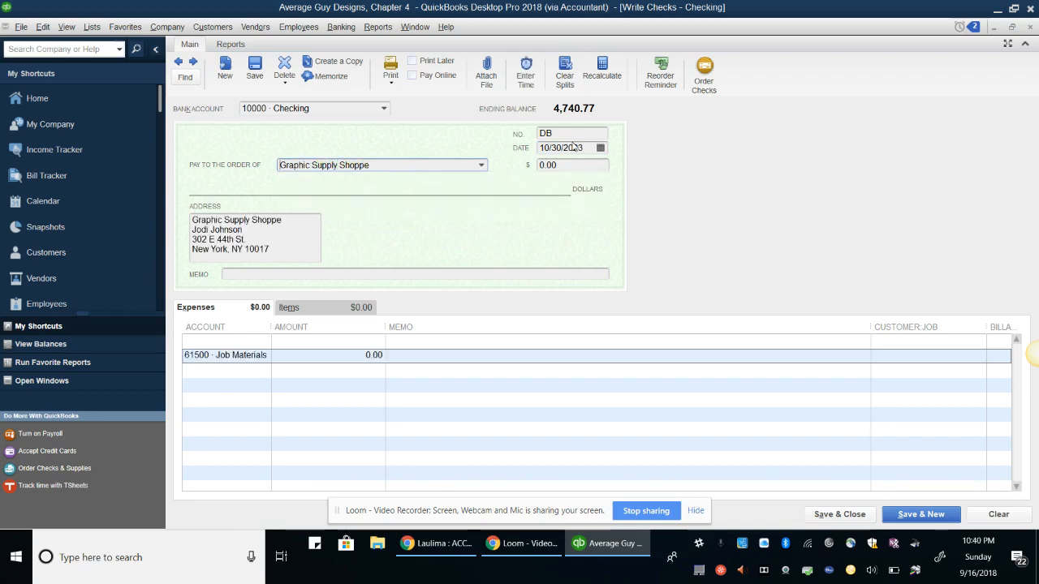
{"action": "key", "text": "Tab"}
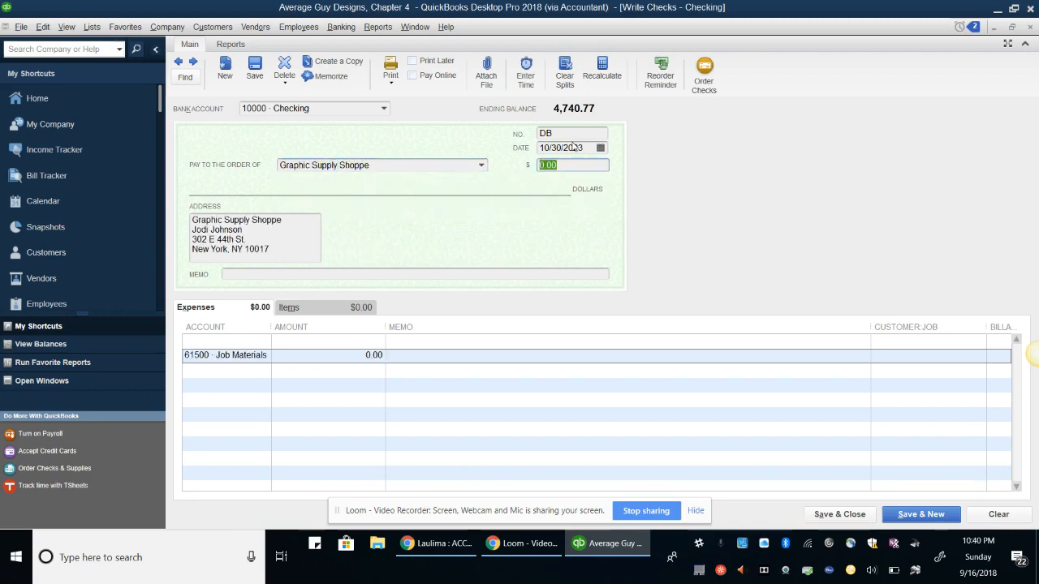
{"action": "type", "text": "164"}
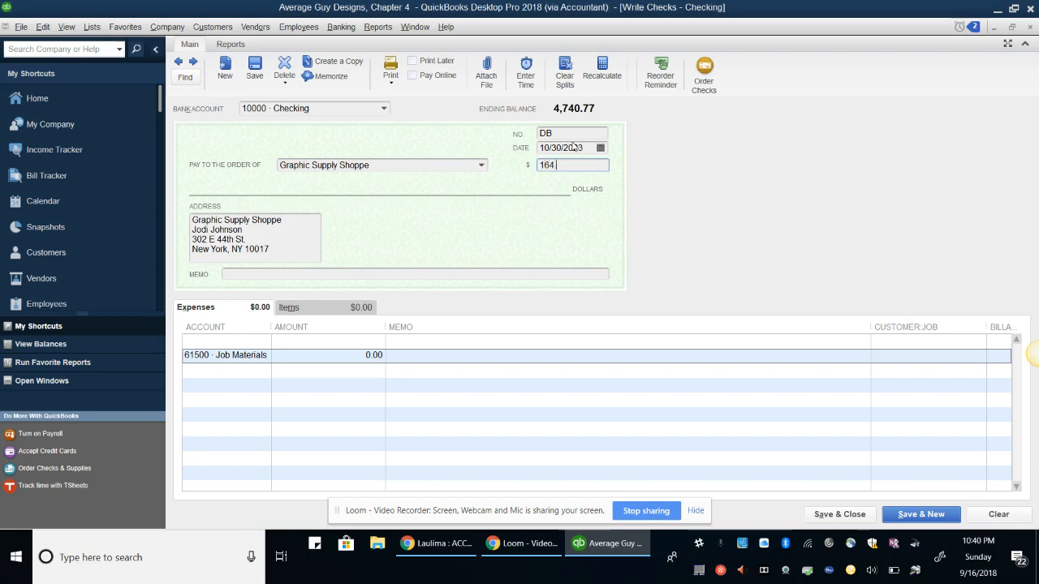
{"action": "type", "text": ".50"}
{"action": "key", "text": "Tab"}
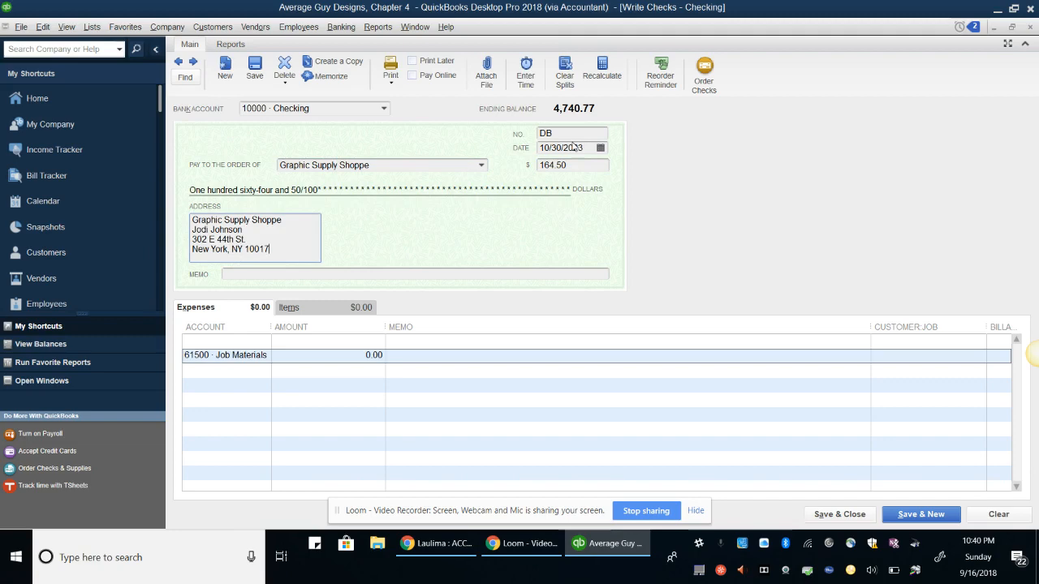
Add memo 'Purchased Ink', put 164.50 on the Job Materials expense line, and save the check
{"action": "key", "text": "Tab"}
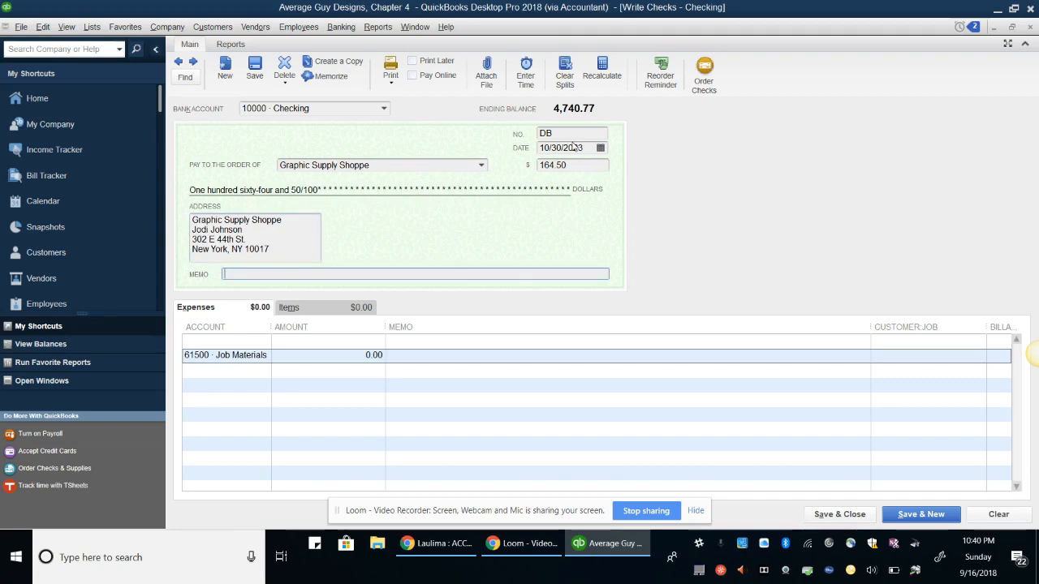
{"action": "type", "text": "Purchased Ink"}
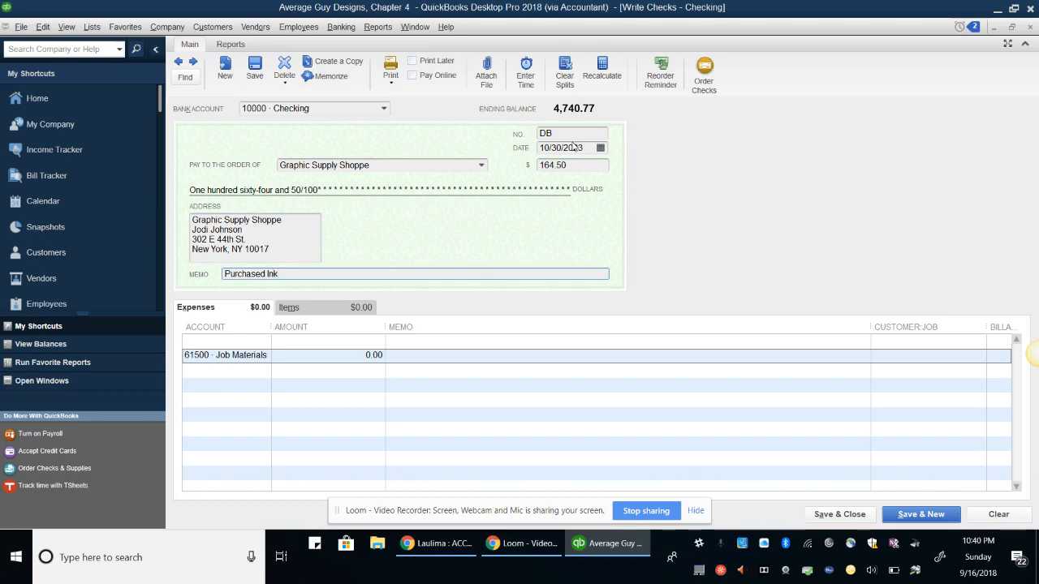
{"action": "key", "text": "Tab"}
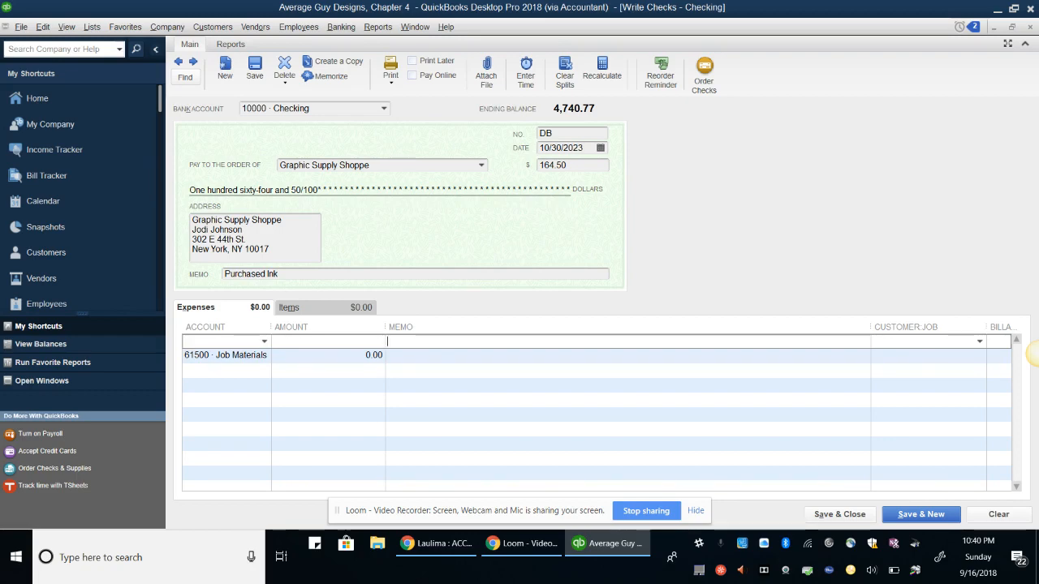
{"action": "key", "text": "Tab"}
{"action": "key", "text": "Tab"}
{"action": "key", "text": "Tab"}
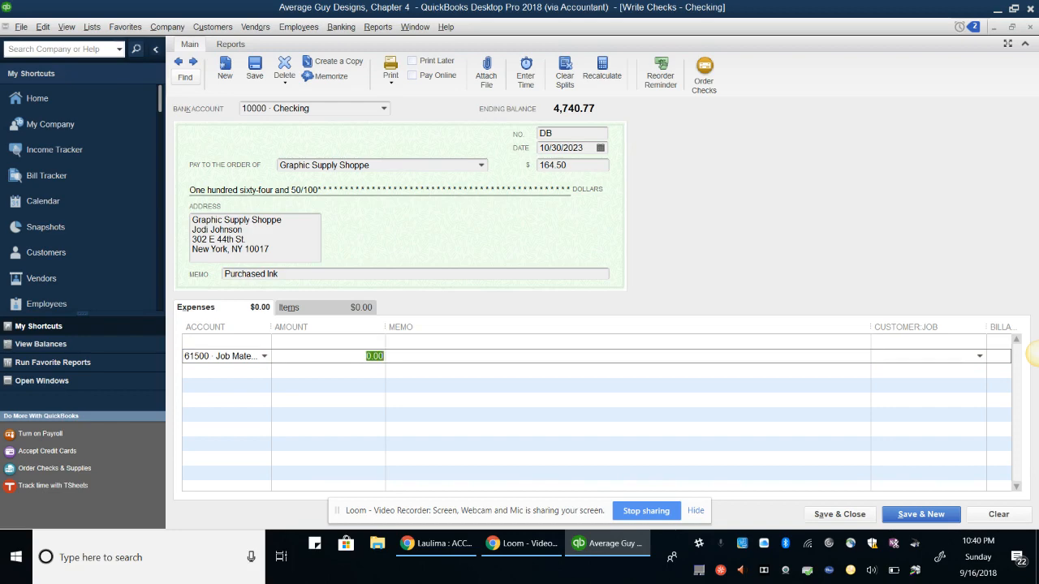
{"action": "key", "text": "Tab"}
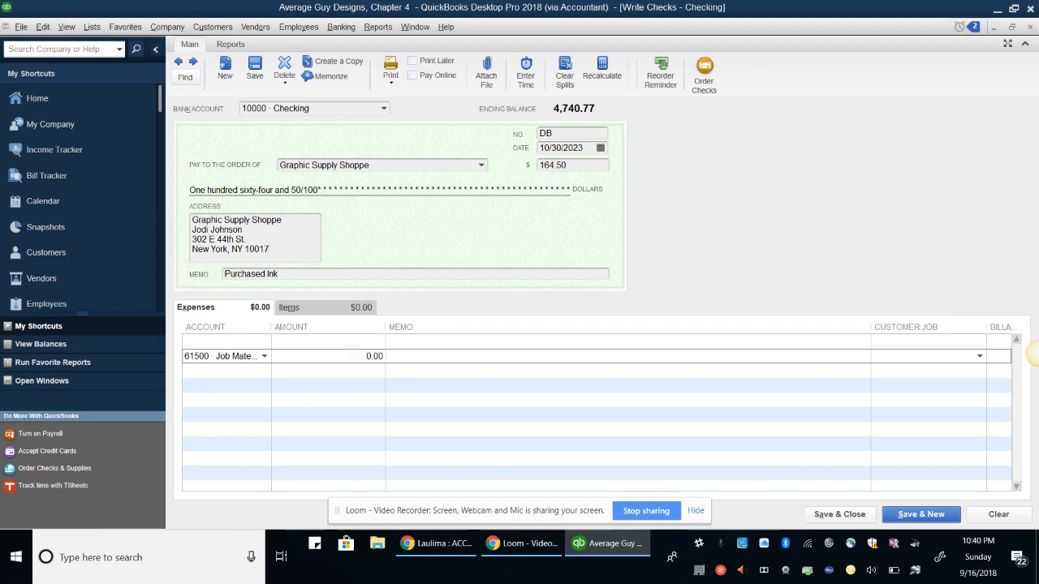
{"action": "key", "text": "BackSpace"}
{"action": "key", "text": "BackSpace"}
{"action": "key", "text": "BackSpace"}
{"action": "key", "text": "BackSpace"}
{"action": "type", "text": "164.50"}
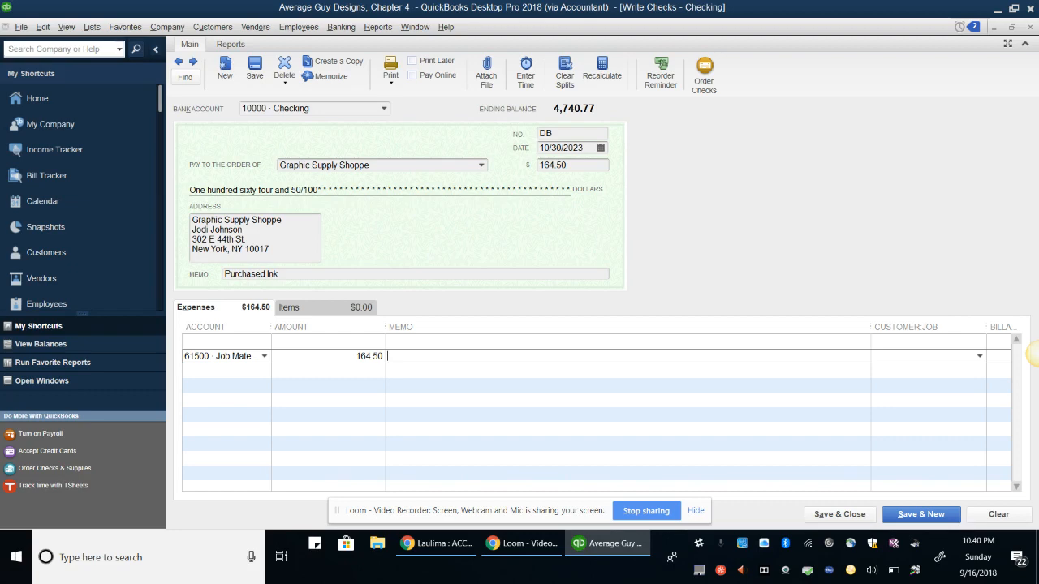
{"action": "key", "text": "alt+a"}
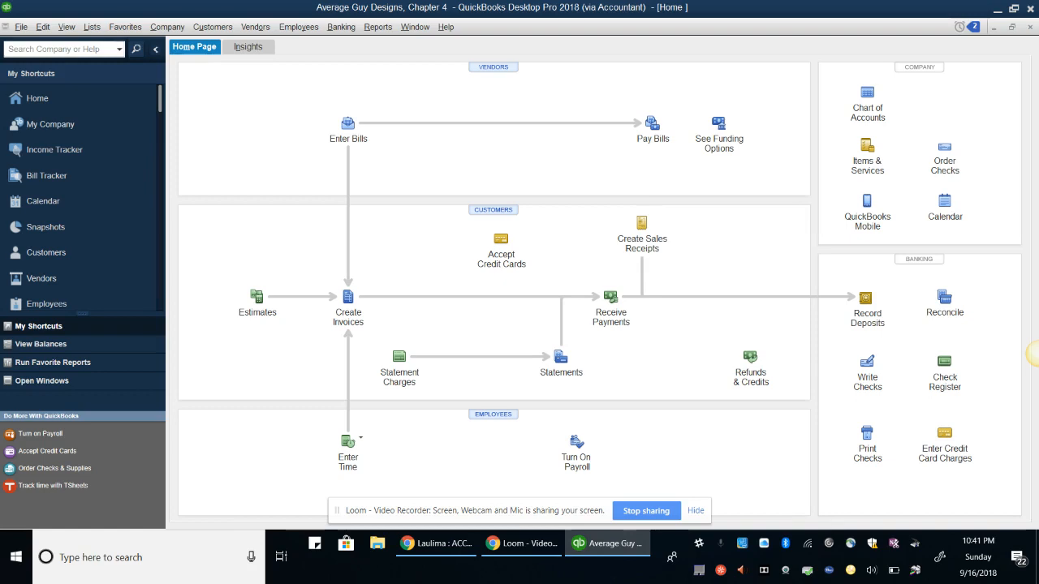
Display the previous Reconciliation Detail report for 10000 · Checking, scroll through it, and close it
{"action": "left_click", "coordinate": [378, 26]}
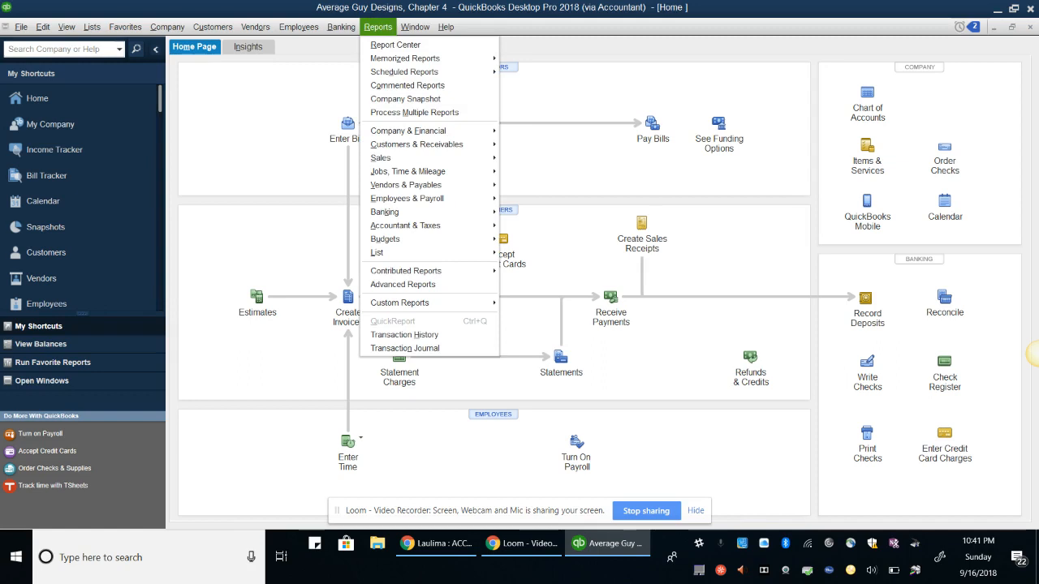
{"action": "mouse_move", "coordinate": [385, 212]}
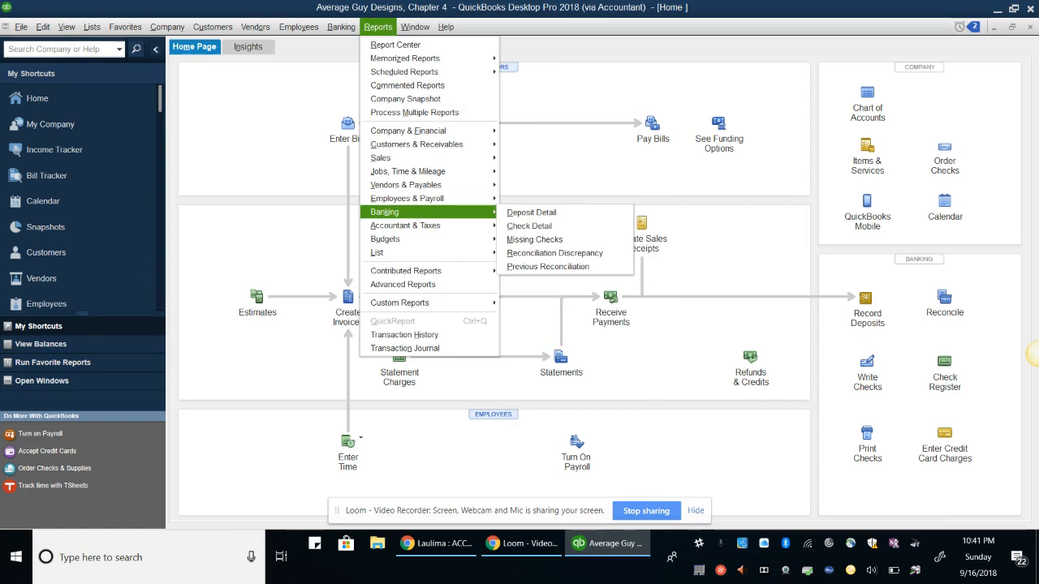
{"action": "left_click", "coordinate": [547, 267]}
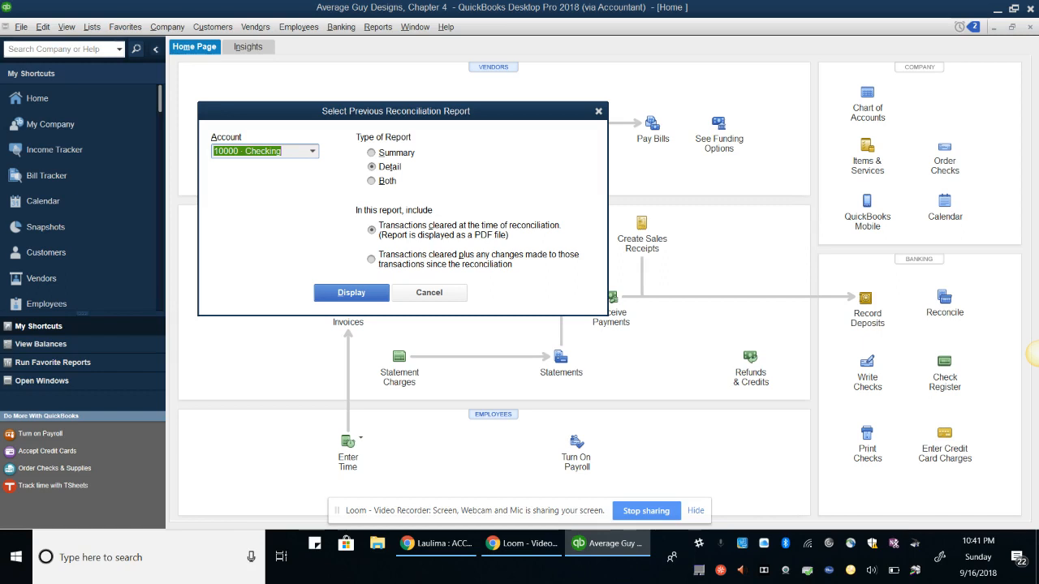
{"action": "key", "text": "Return"}
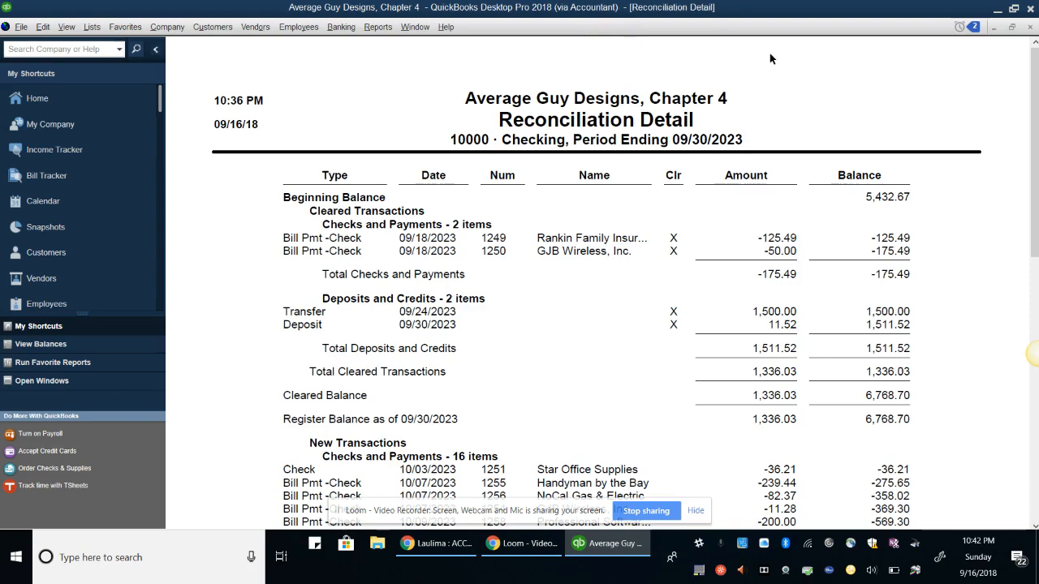
{"action": "scroll", "coordinate": [770, 58], "scroll_direction": "down", "scroll_amount": 15}
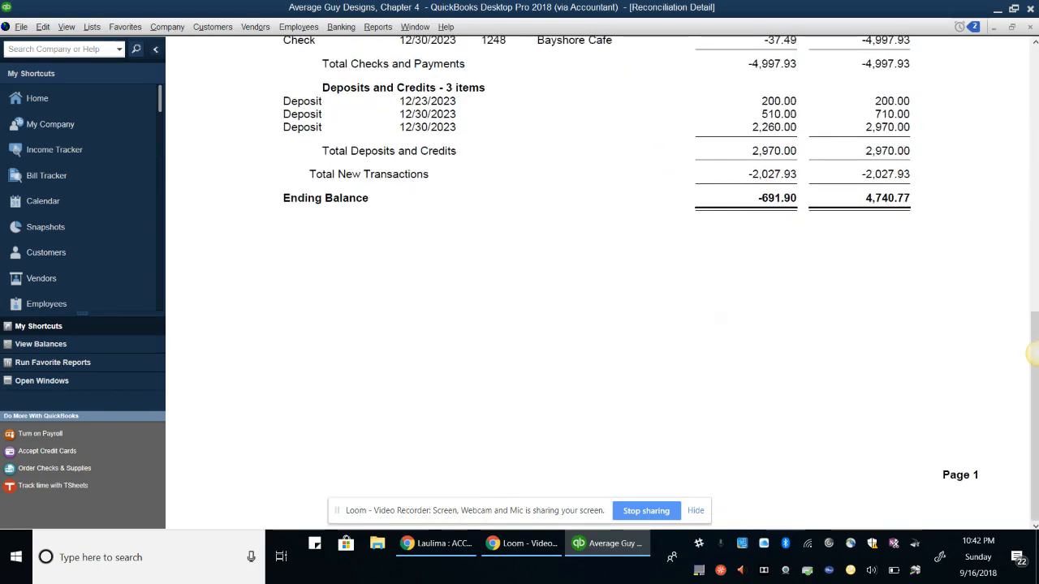
{"action": "scroll", "coordinate": [493, 139], "scroll_direction": "up", "scroll_amount": 15}
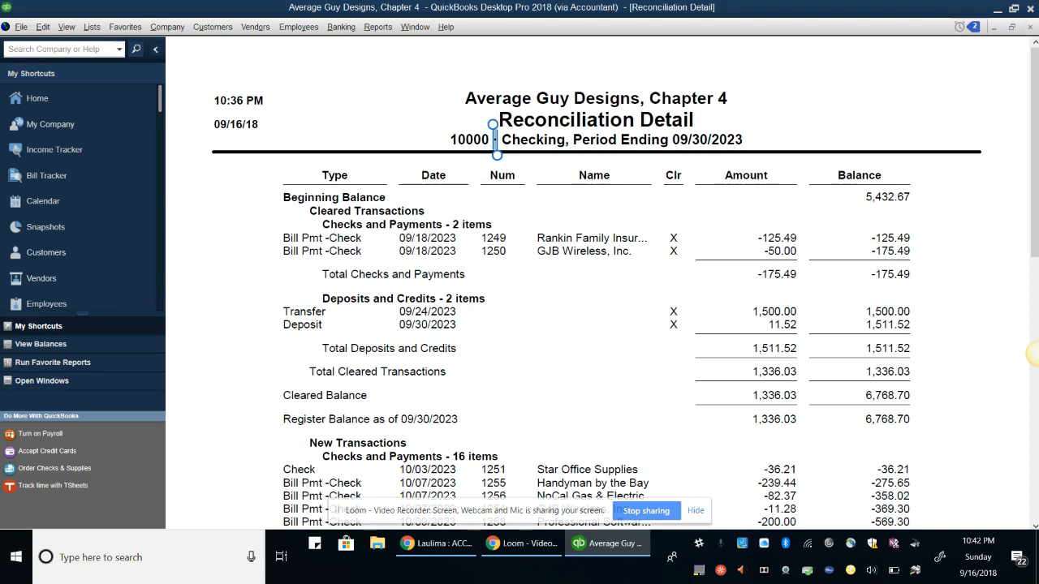
{"action": "left_click", "coordinate": [1030, 27]}
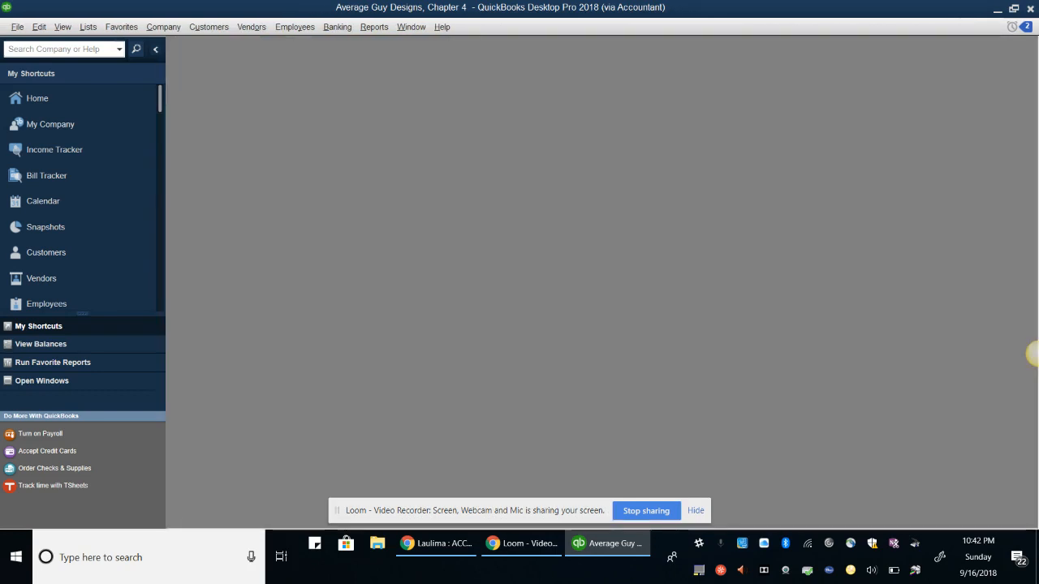
From the Home page, open the check register for the 10000 · Checking account
{"action": "left_click", "coordinate": [48, 102]}
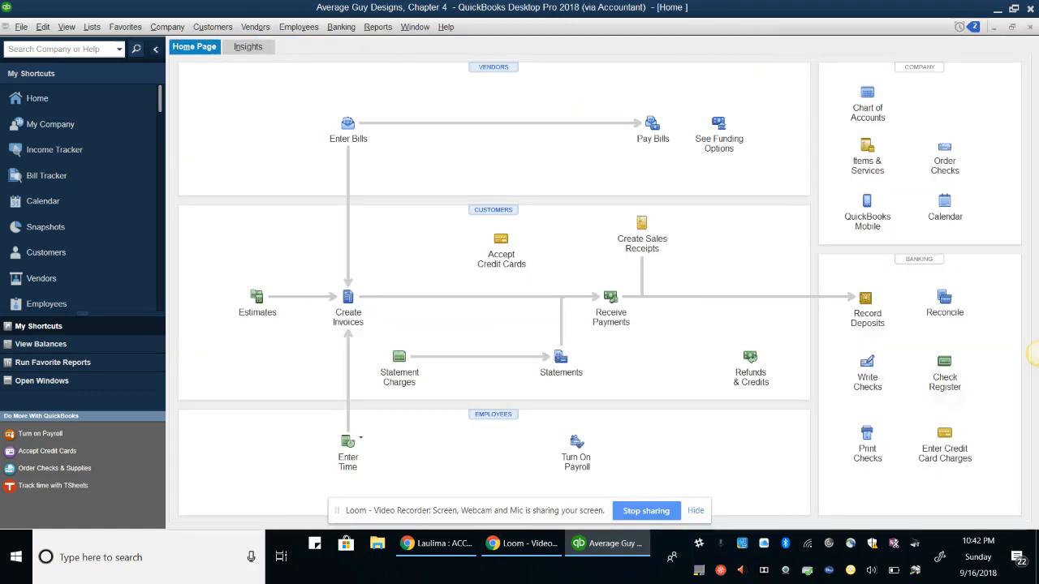
{"action": "left_click", "coordinate": [945, 374]}
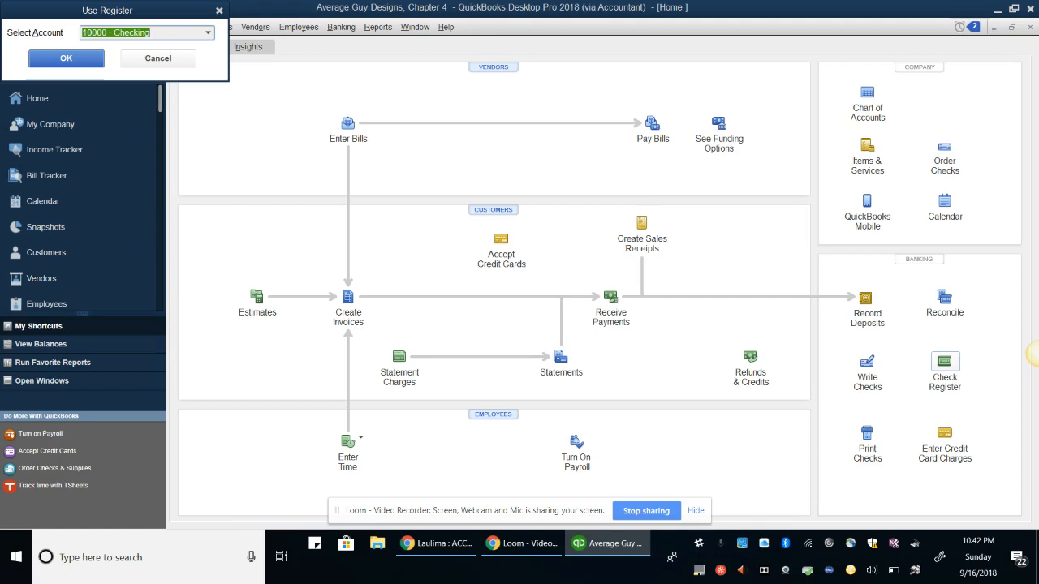
{"action": "key", "text": "Return"}
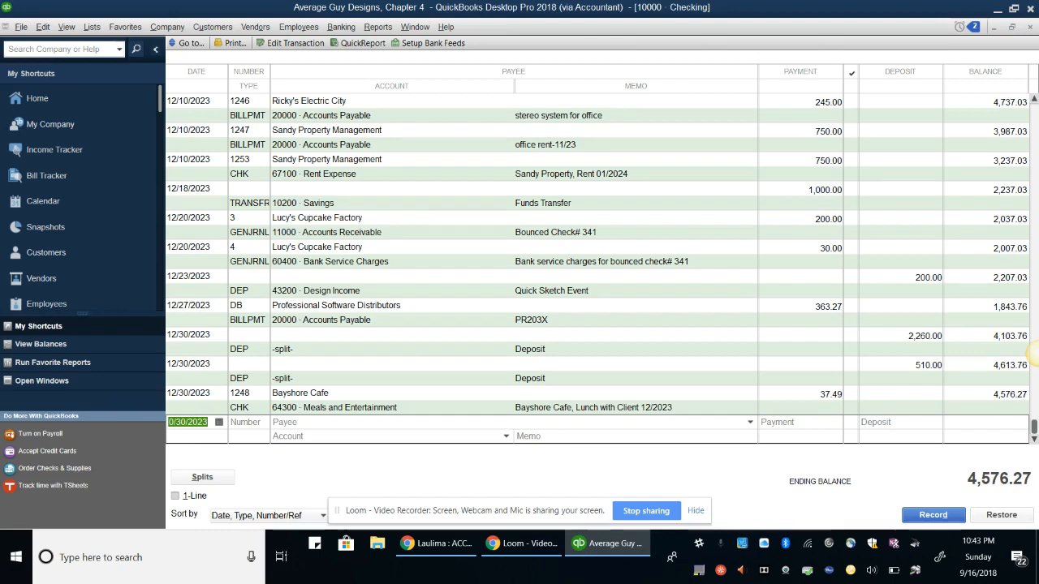
Open the 12/27/2023 DB bill payment to Professional Software Distributors and run its vendor QuickReport
{"action": "left_click", "coordinate": [237, 306]}
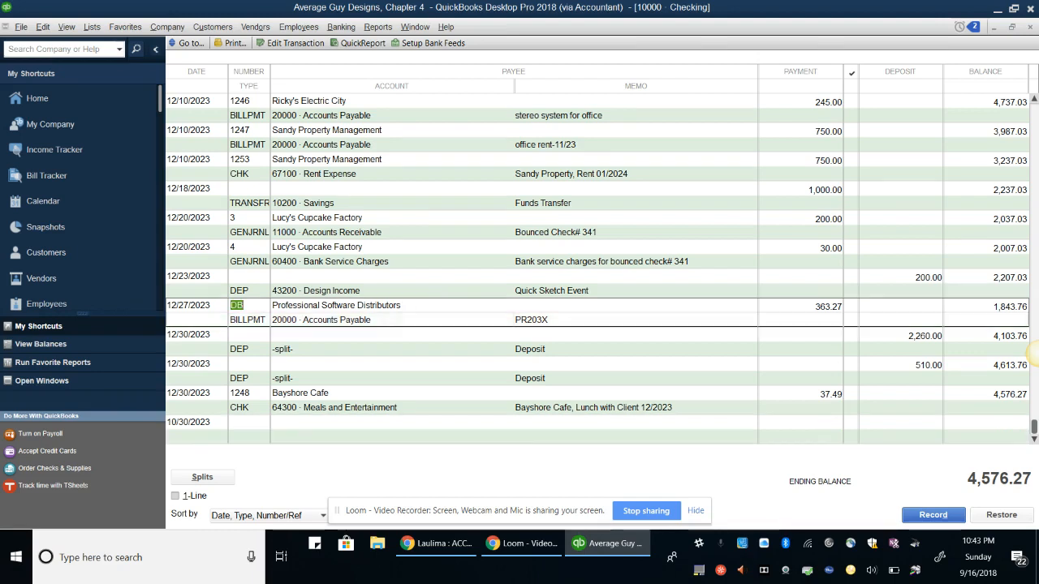
{"action": "key", "text": "ctrl+e"}
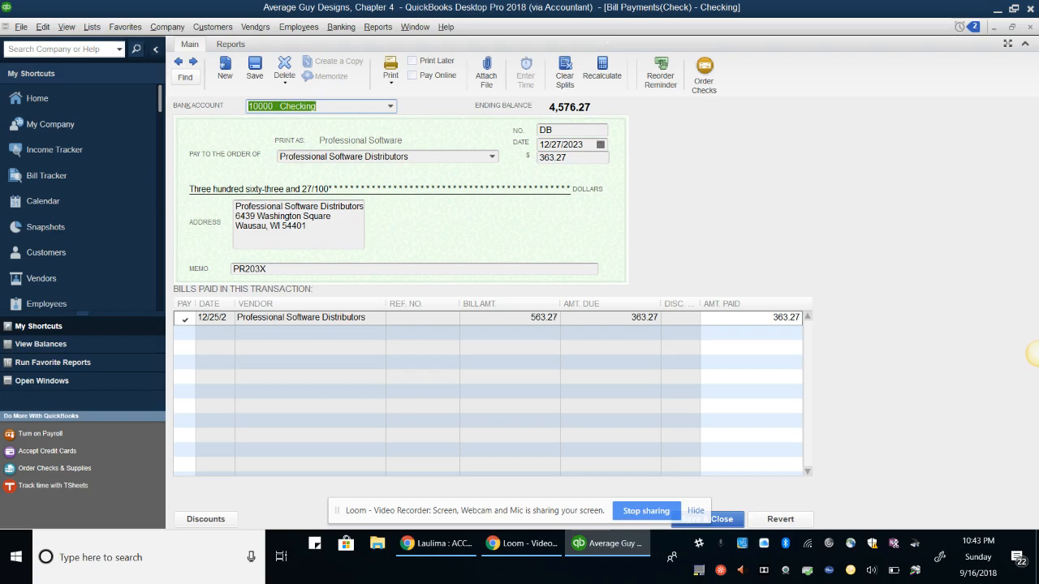
{"action": "left_click", "coordinate": [230, 45]}
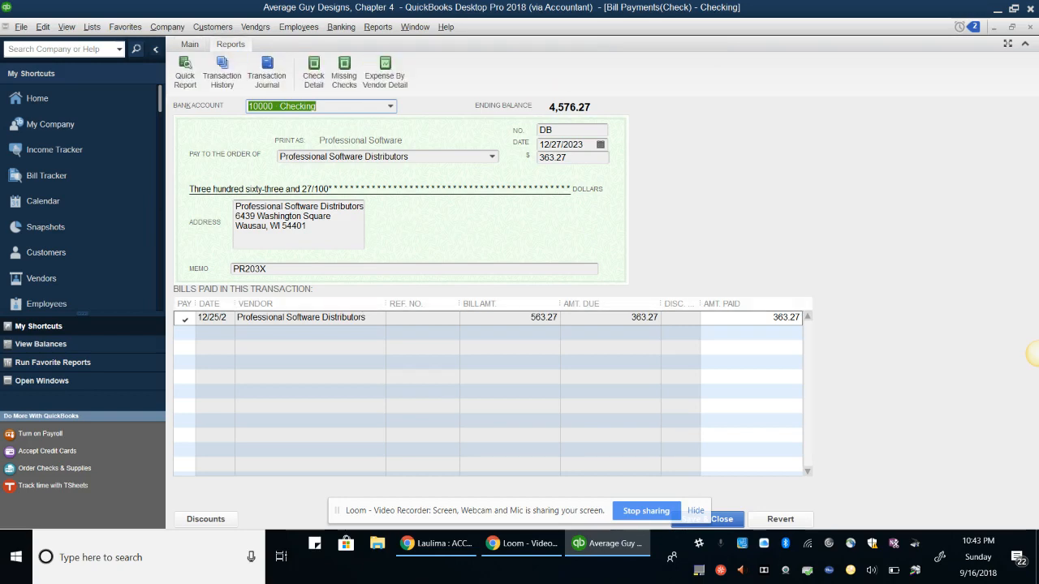
{"action": "left_click", "coordinate": [185, 69]}
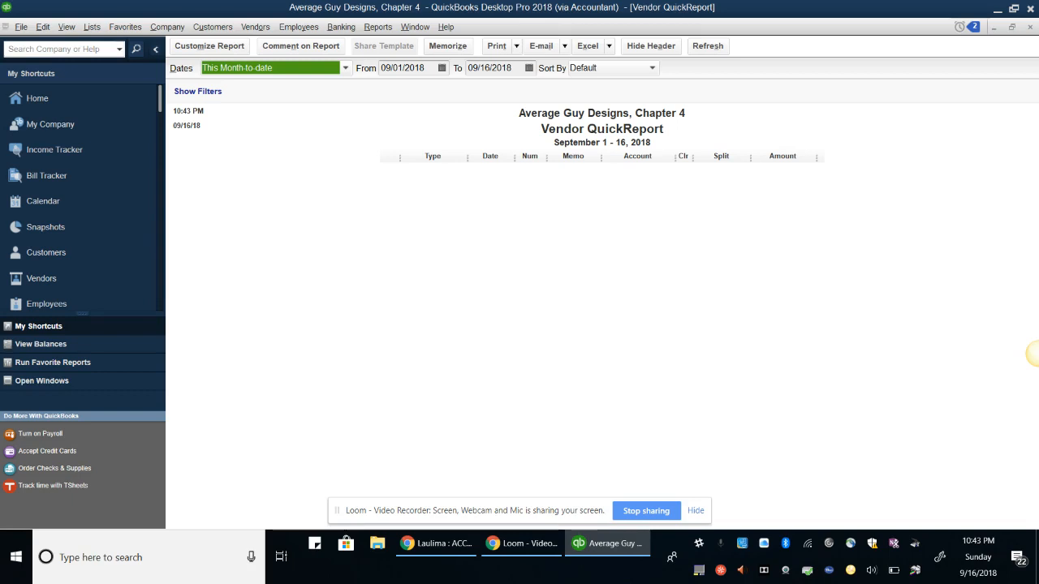
Change the report's start-date year to 2023 and its end date to 10/31/2023
{"action": "left_click", "coordinate": [420, 68]}
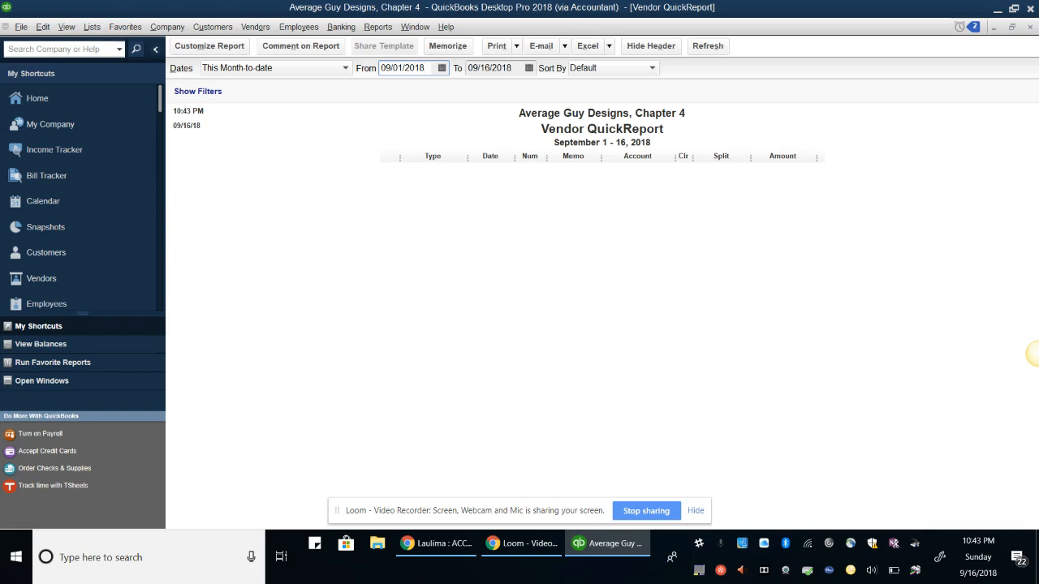
{"action": "key", "text": "BackSpace"}
{"action": "key", "text": "BackSpace"}
{"action": "type", "text": "23"}
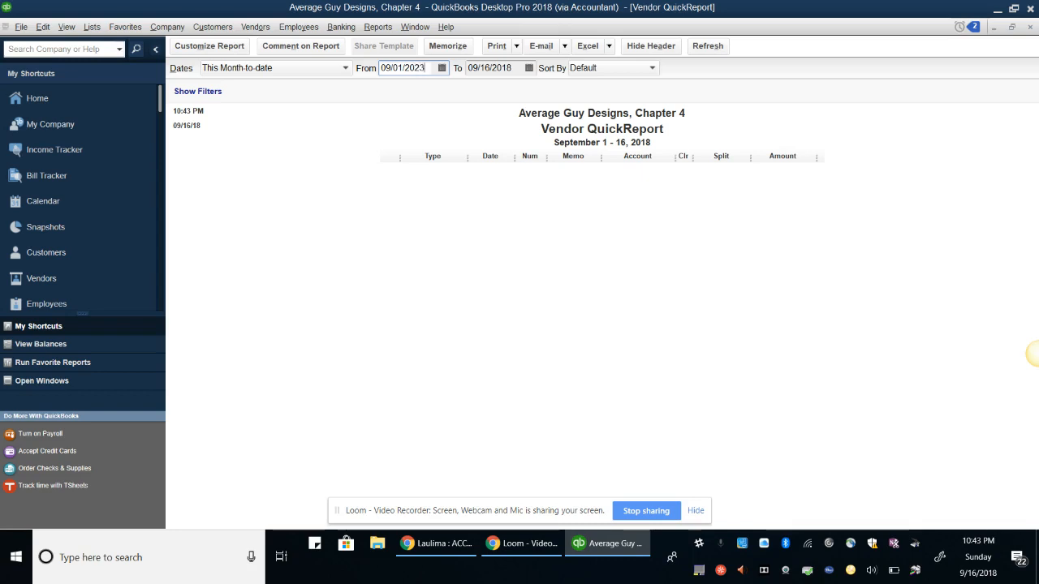
{"action": "key", "text": "Tab"}
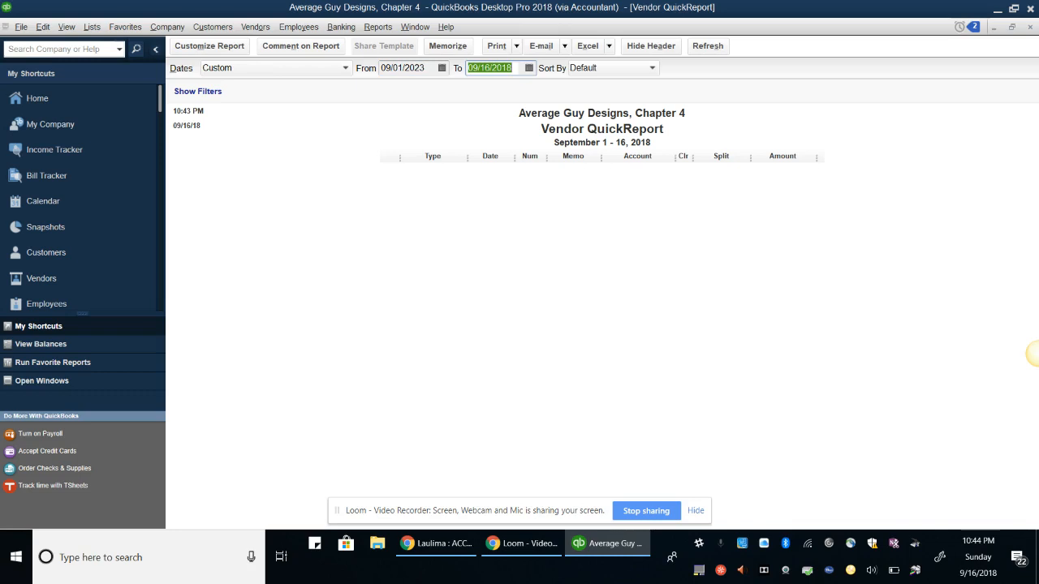
{"action": "key", "text": "shift+Tab"}
{"action": "key", "text": "Right"}
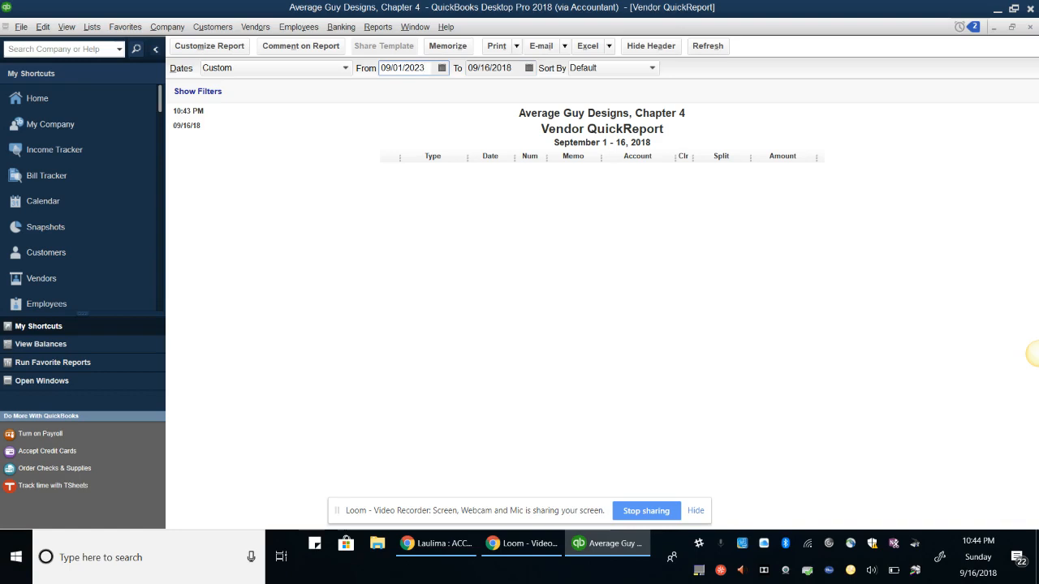
{"action": "key", "text": "Tab"}
{"action": "type", "text": "1"}
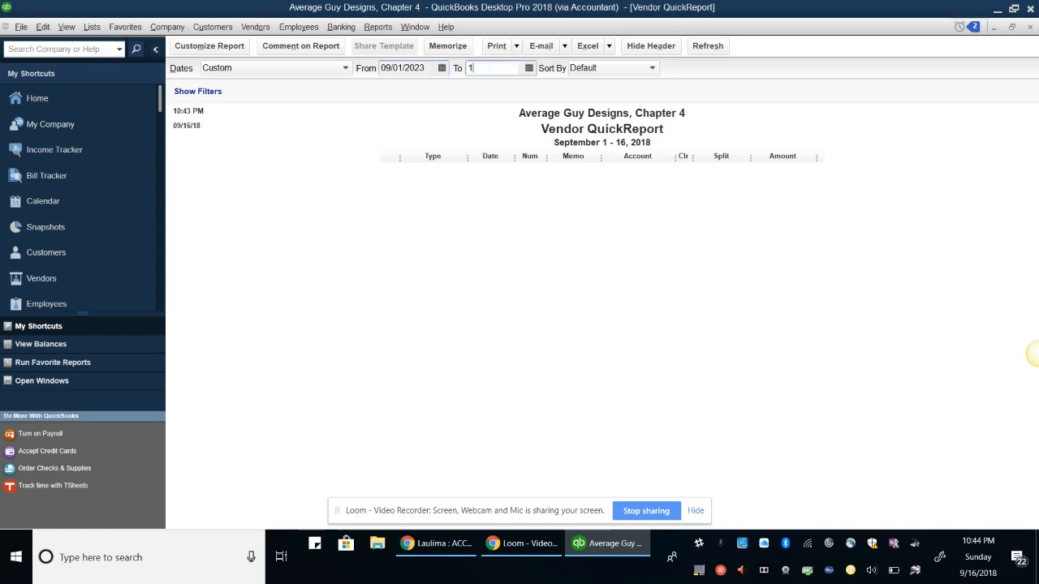
{"action": "type", "text": "0/31/2023"}
{"action": "key", "text": "Tab"}
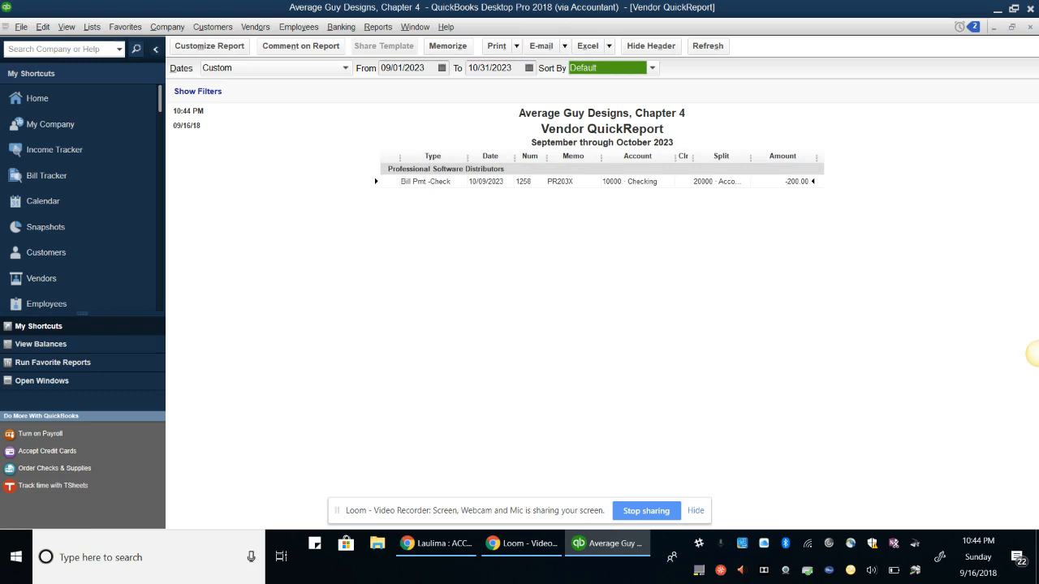
Correct the range to 01/01/2023 through 12/31/2023 so all three transactions appear
{"action": "left_click", "coordinate": [344, 69]}
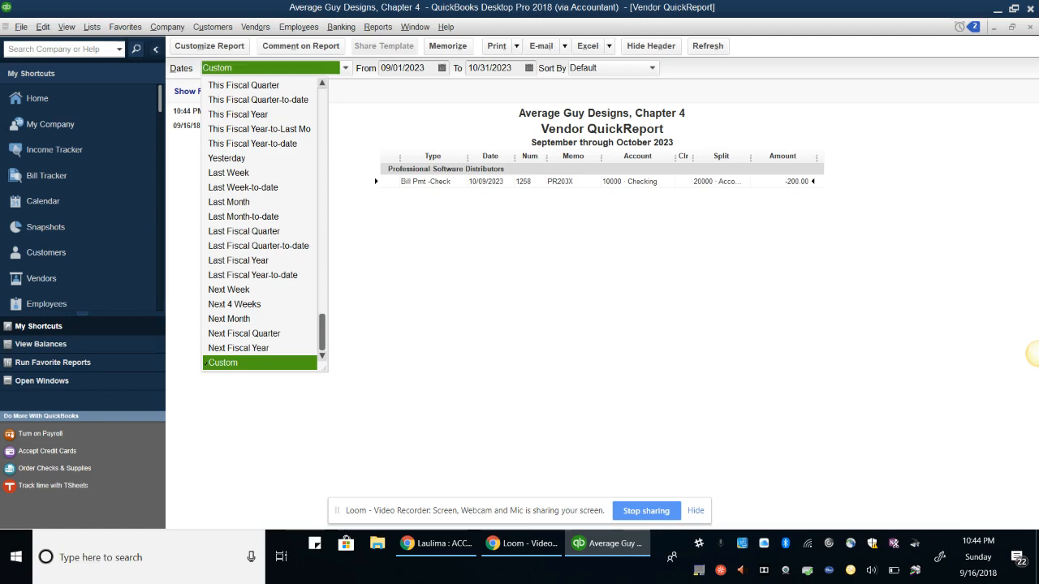
{"action": "left_click", "coordinate": [442, 68]}
{"action": "left_click", "coordinate": [386, 68]}
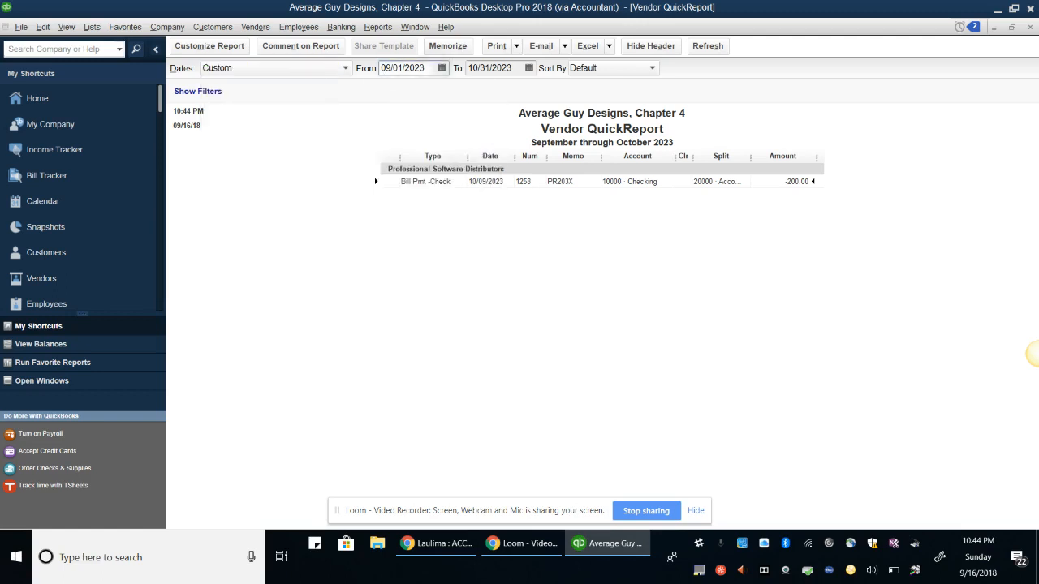
{"action": "key", "text": "Delete"}
{"action": "type", "text": "1"}
{"action": "left_click", "coordinate": [492, 68]}
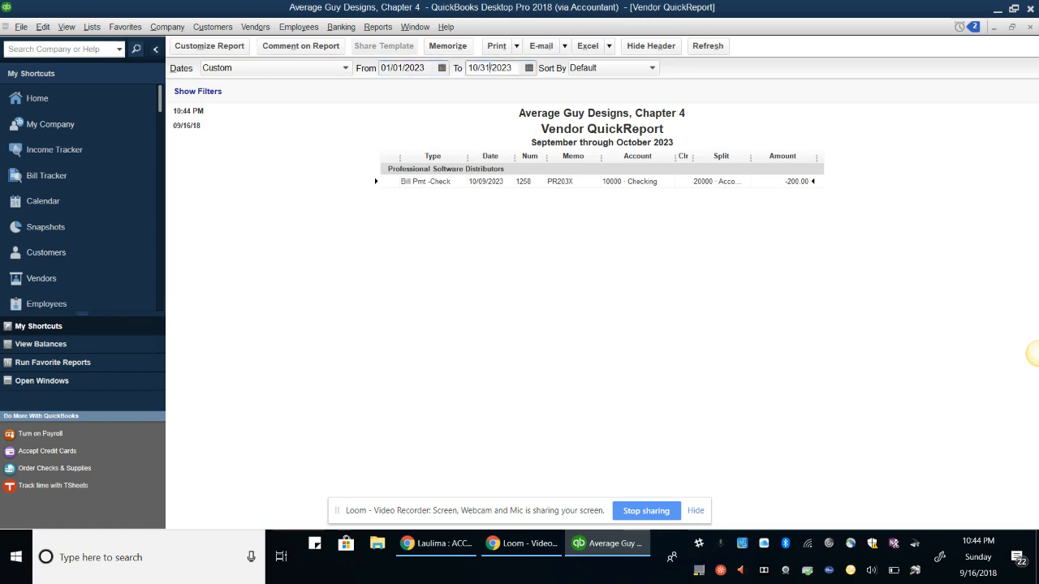
{"action": "key", "text": "BackSpace"}
{"action": "key", "text": "BackSpace"}
{"action": "key", "text": "BackSpace"}
{"action": "key", "text": "BackSpace"}
{"action": "key", "text": "BackSpace"}
{"action": "type", "text": "2/31"}
{"action": "key", "text": "Tab"}
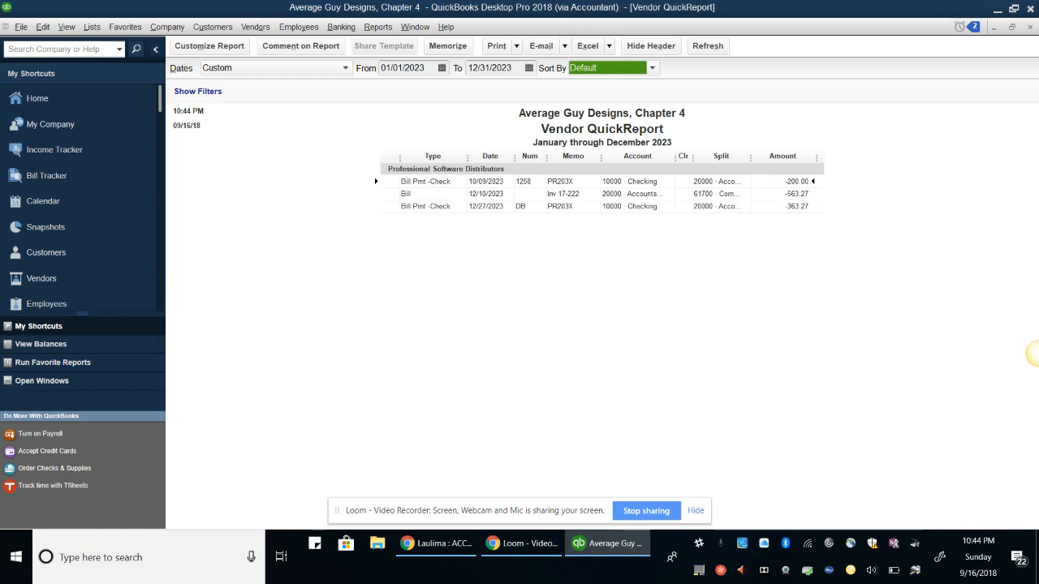
{"action": "key", "text": "alt+f"}
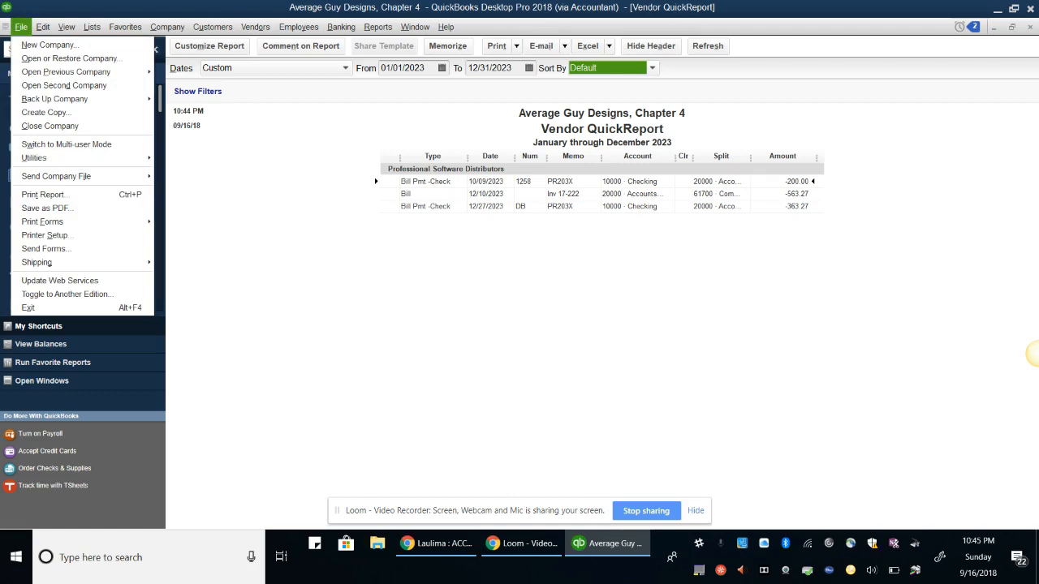
Save the Vendor QuickReport as PDF 'CH4_DS Professional Software Distributors' in the DYS folder
{"action": "left_click", "coordinate": [57, 209]}
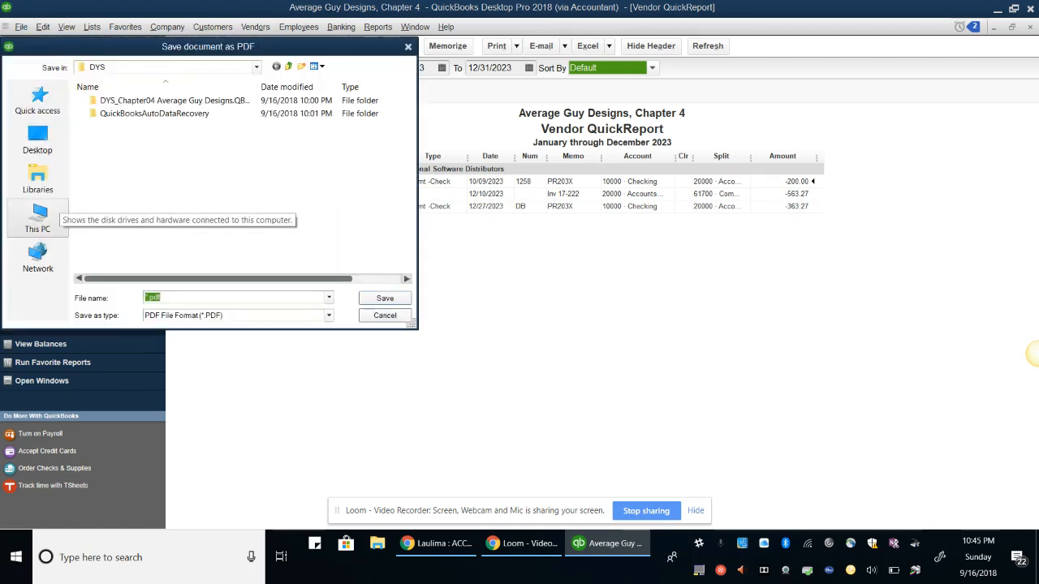
{"action": "left_click", "coordinate": [37, 139]}
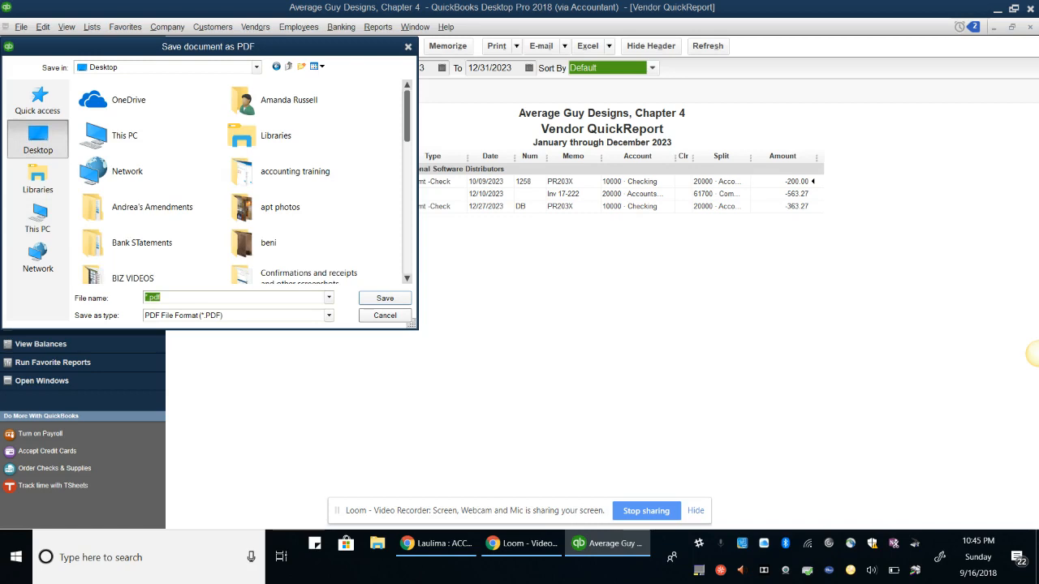
{"action": "left_click", "coordinate": [277, 66]}
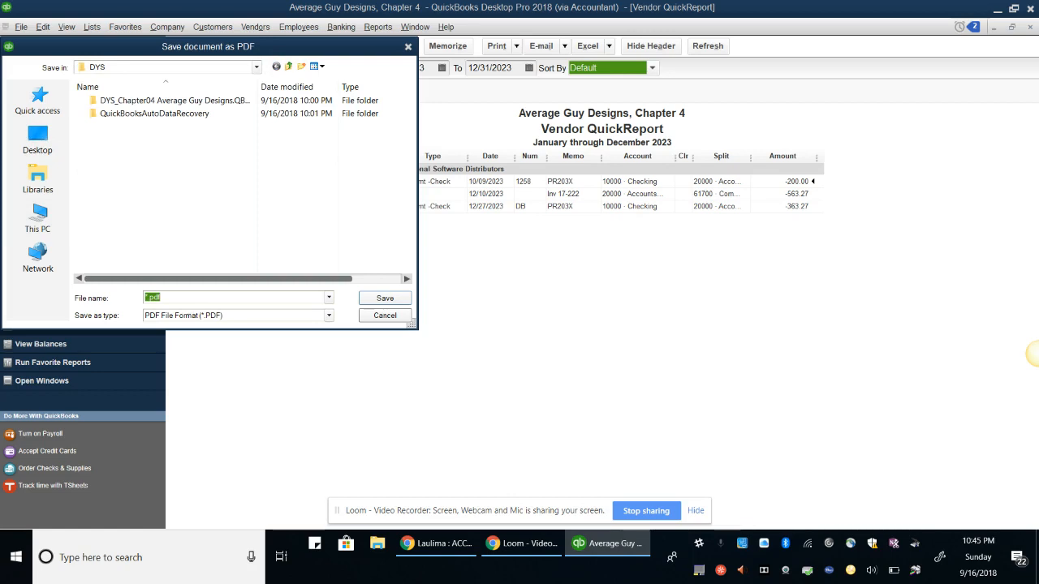
{"action": "type", "text": "CH"}
{"action": "type", "text": "4"}
{"action": "type", "text": "_"}
{"action": "type", "text": "D"}
{"action": "type", "text": "S"}
{"action": "type", "text": " P"}
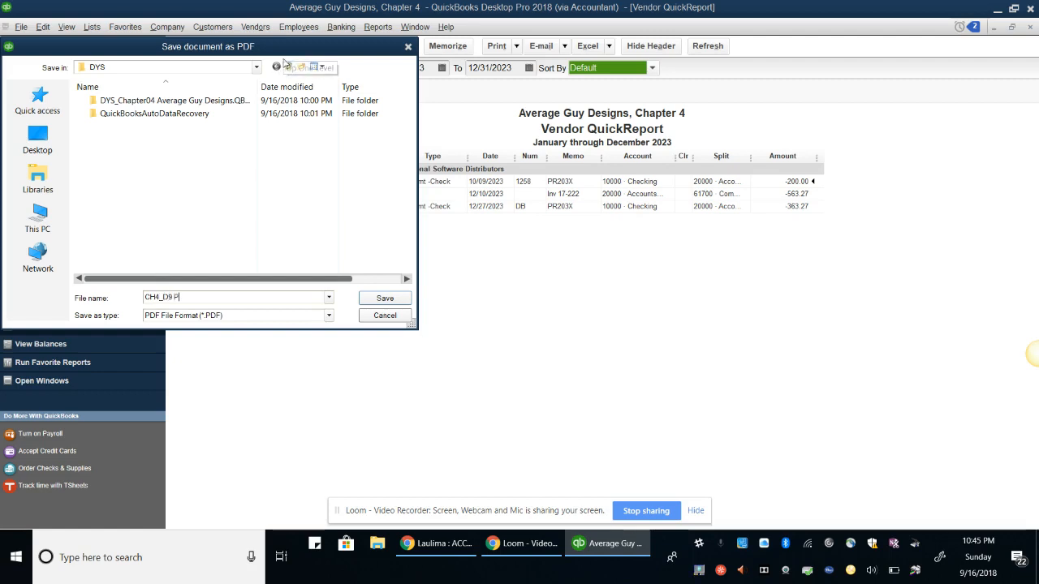
{"action": "type", "text": "rofessional"}
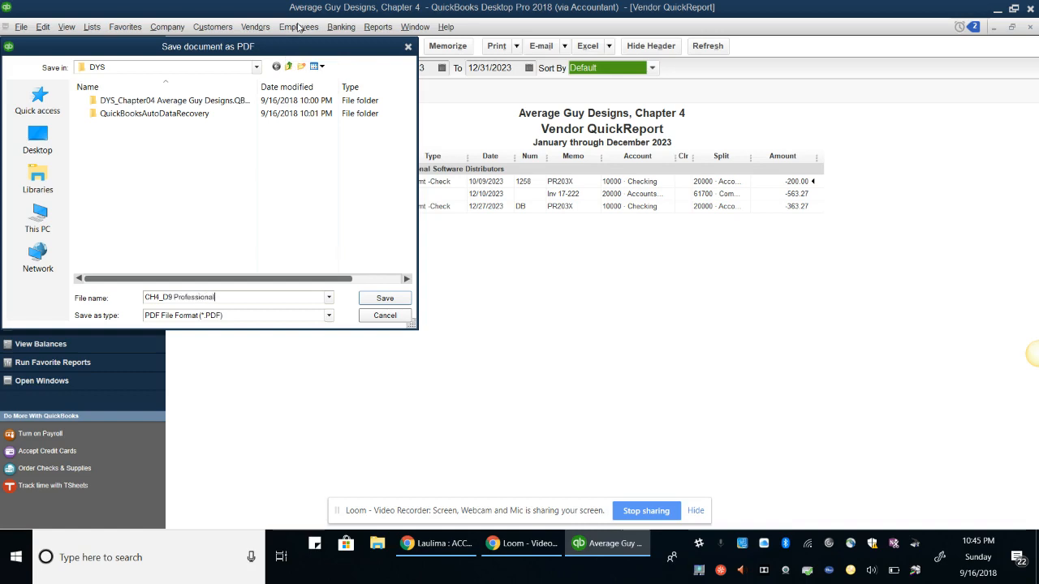
{"action": "type", "text": " Software Distributors"}
{"action": "key", "text": "Return"}
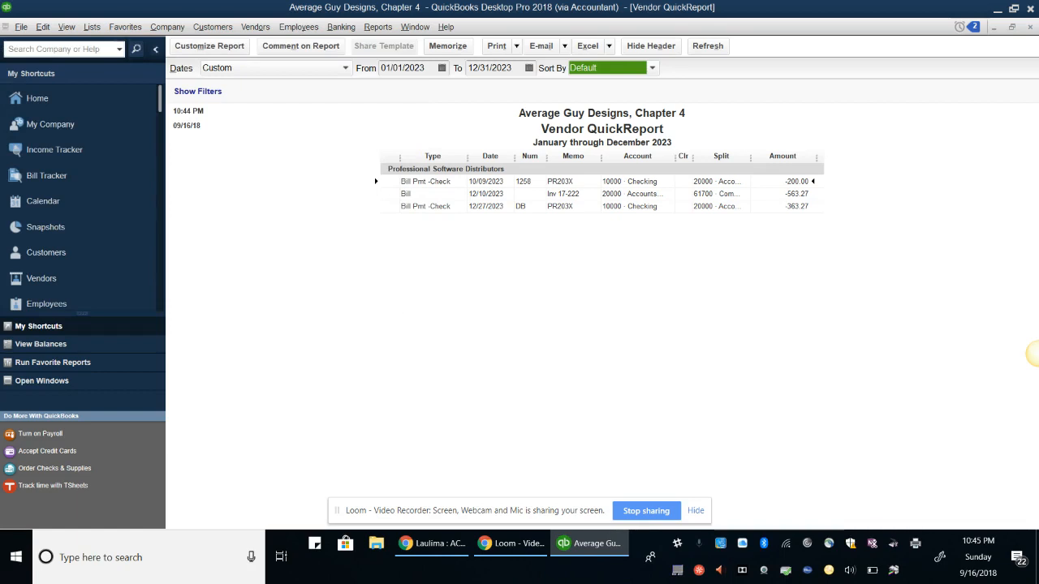
{"action": "left_click", "coordinate": [415, 26]}
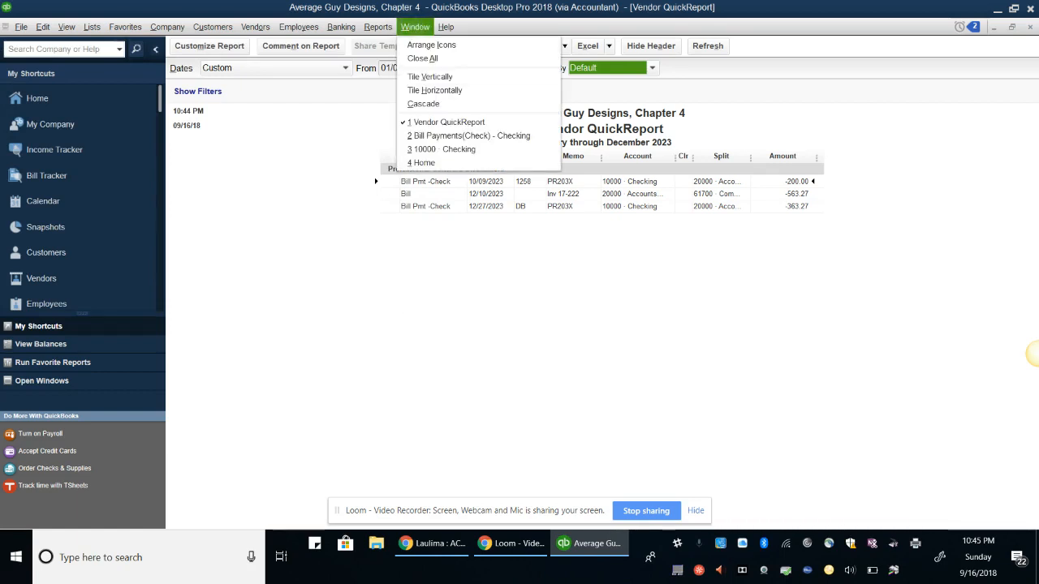
Close the open report windows and open the standard Balance Sheet report
{"action": "left_click", "coordinate": [423, 58]}
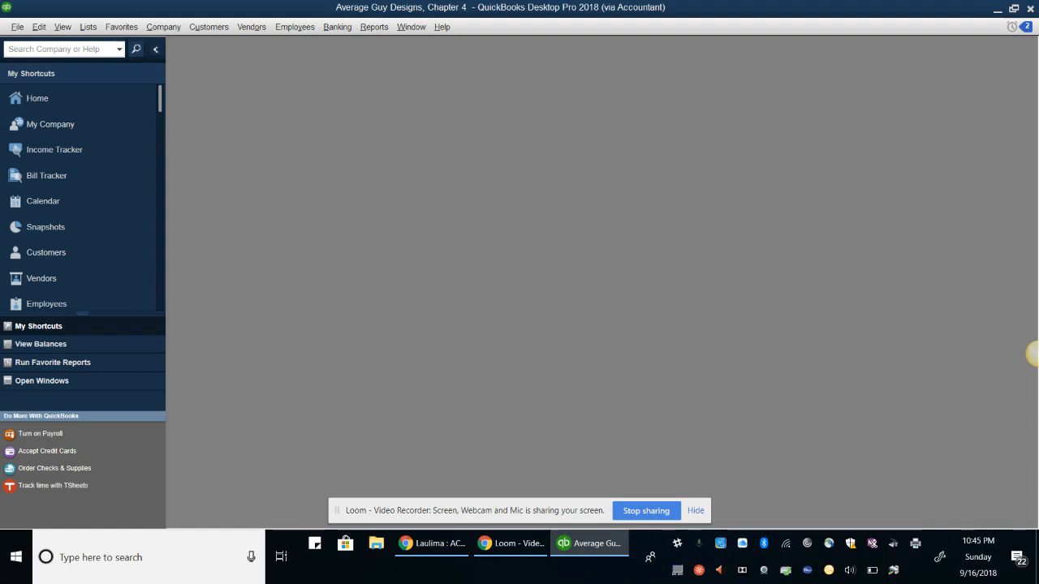
{"action": "key", "text": "super+Down"}
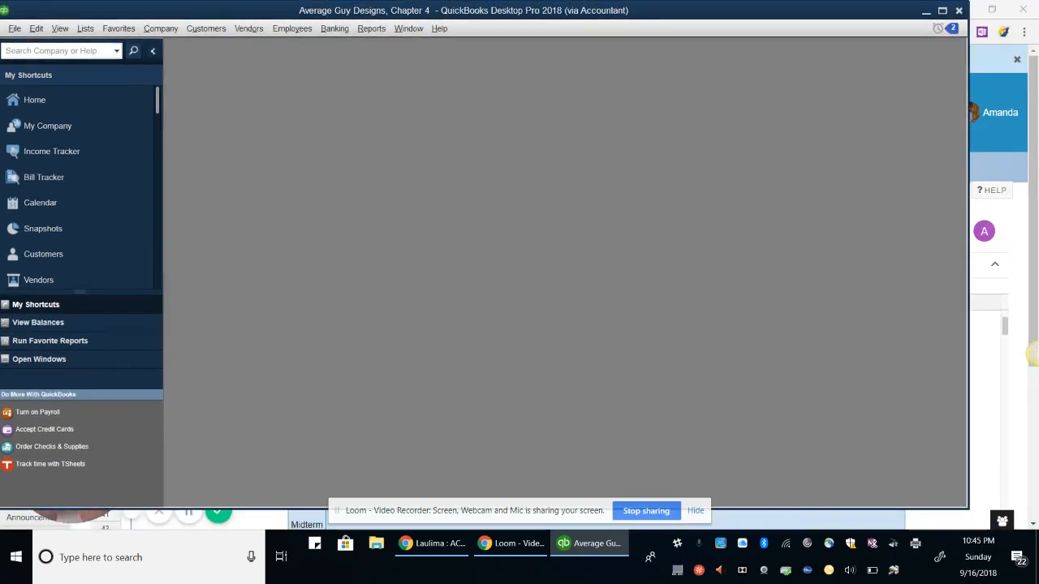
{"action": "left_click", "coordinate": [372, 29]}
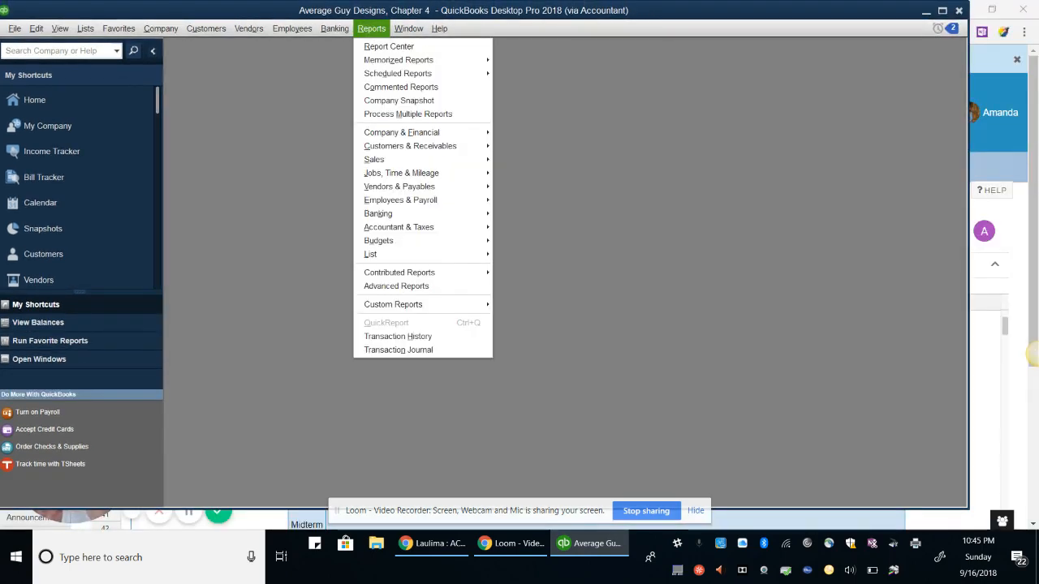
{"action": "mouse_move", "coordinate": [402, 132]}
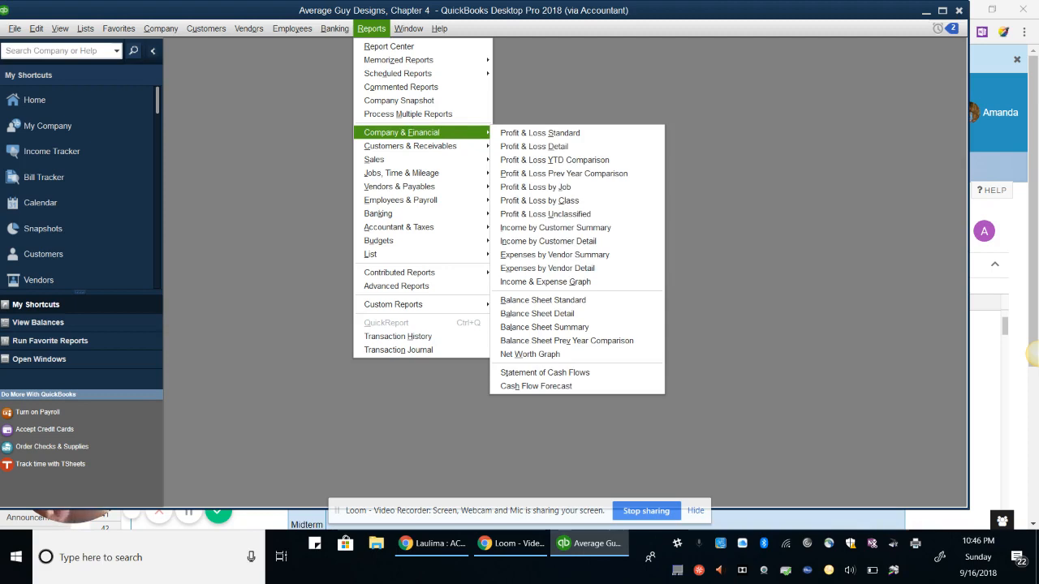
{"action": "left_click", "coordinate": [578, 300]}
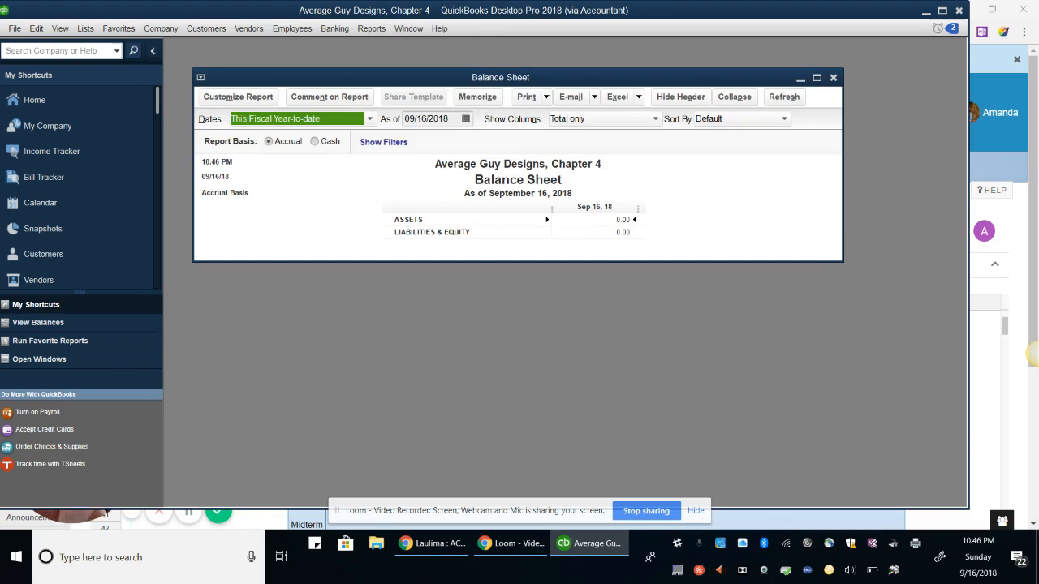
Date the Balance Sheet 12/31/2023, review it full size, then close it without memorizing
{"action": "left_click", "coordinate": [427, 118]}
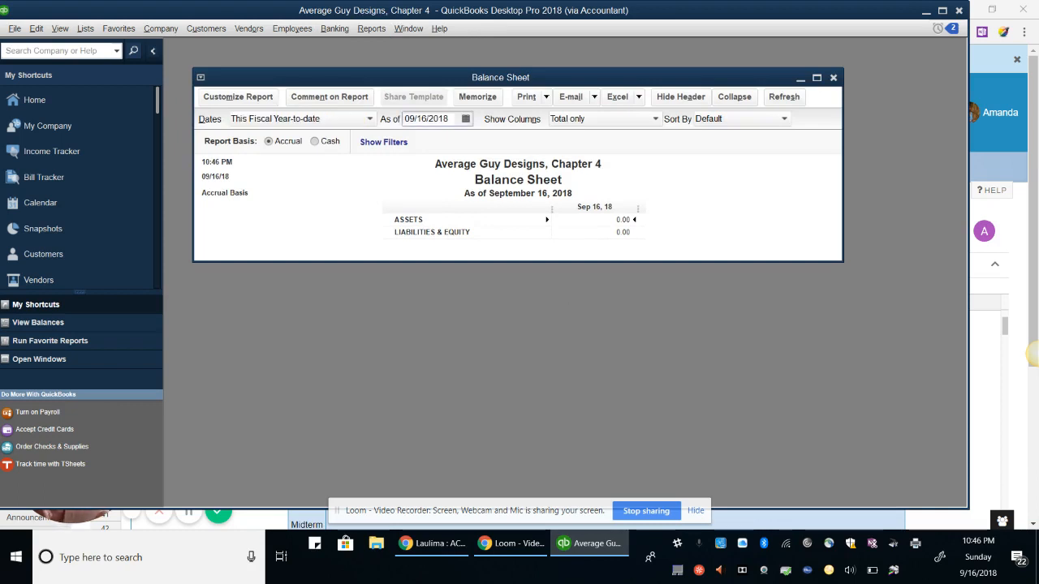
{"action": "left_click", "coordinate": [428, 118]}
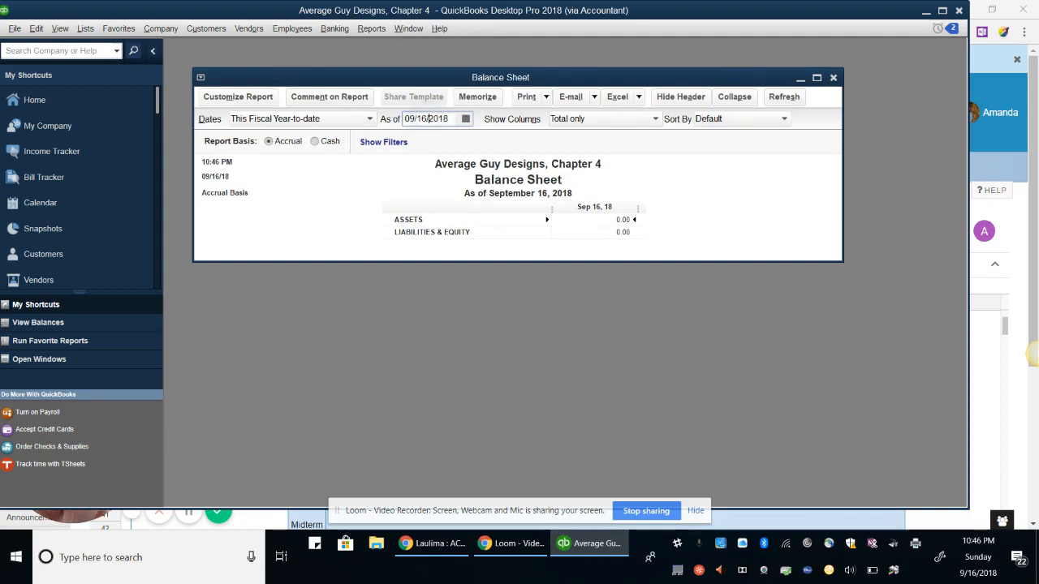
{"action": "double_click", "coordinate": [428, 119]}
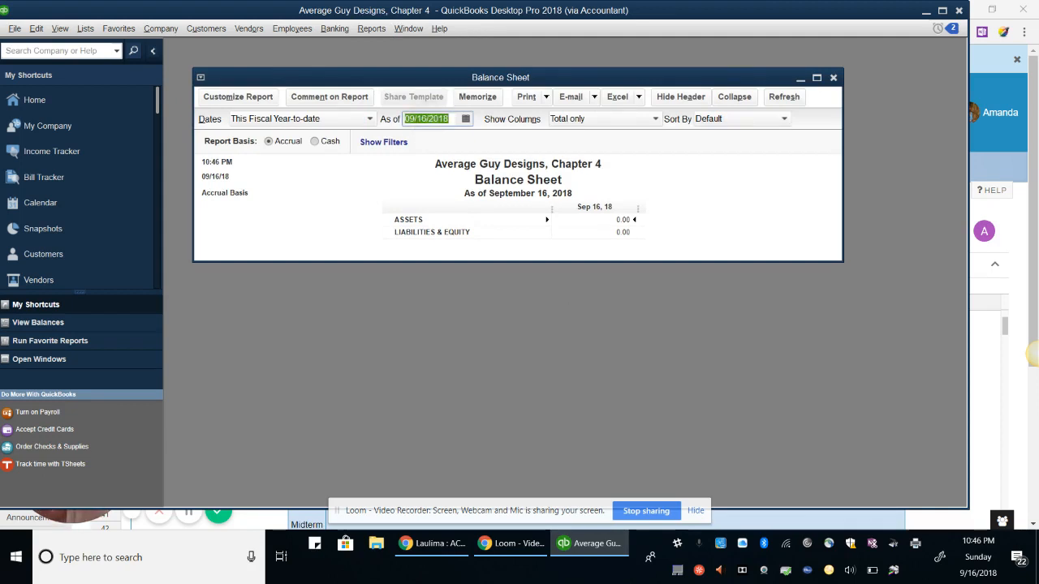
{"action": "type", "text": "12/31/2023"}
{"action": "key", "text": "Tab"}
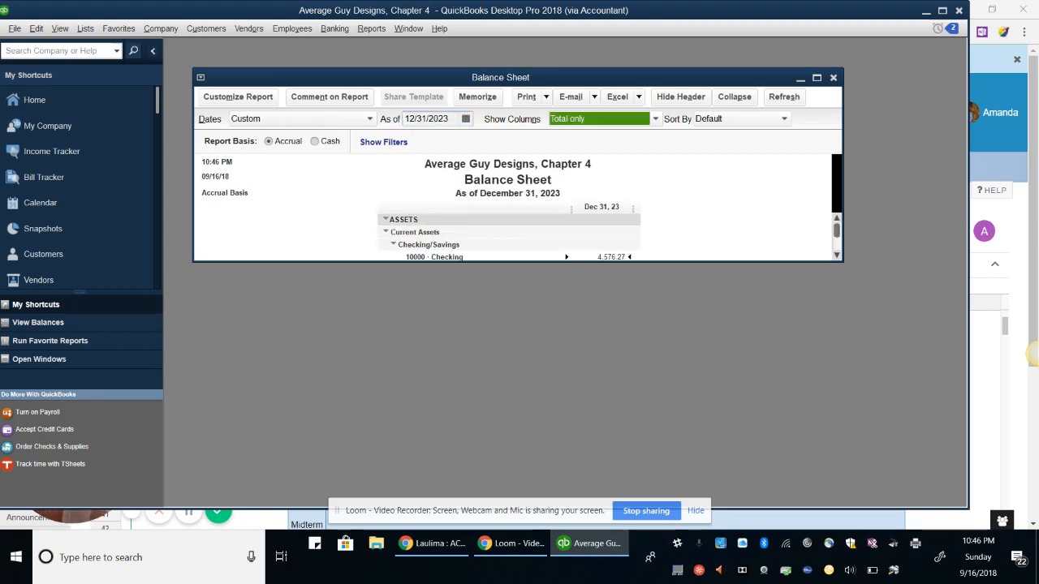
{"action": "scroll", "coordinate": [511, 235], "scroll_direction": "down", "scroll_amount": 1}
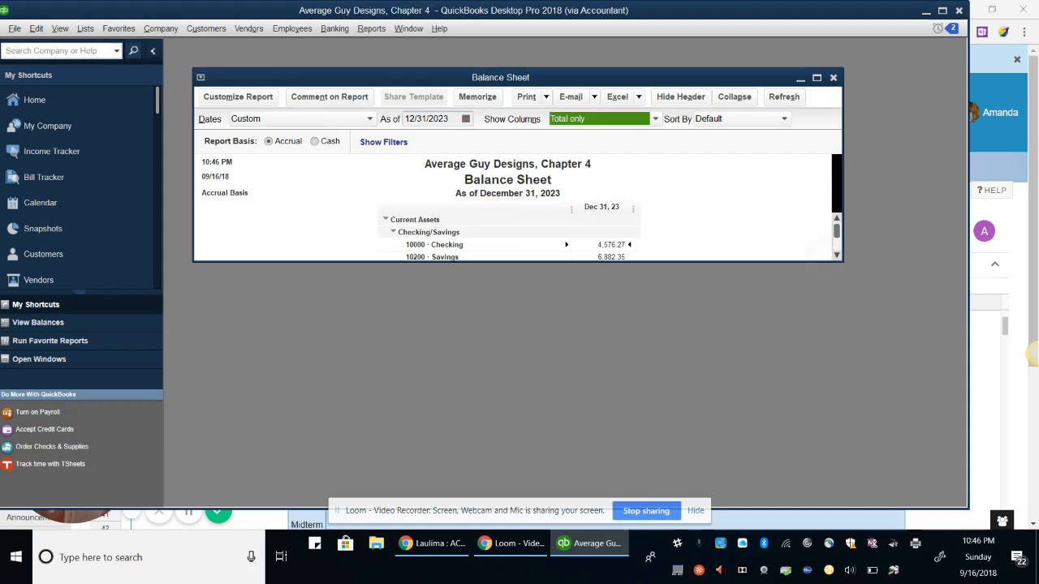
{"action": "scroll", "coordinate": [511, 235], "scroll_direction": "down", "scroll_amount": 1}
{"action": "left_click", "coordinate": [817, 78]}
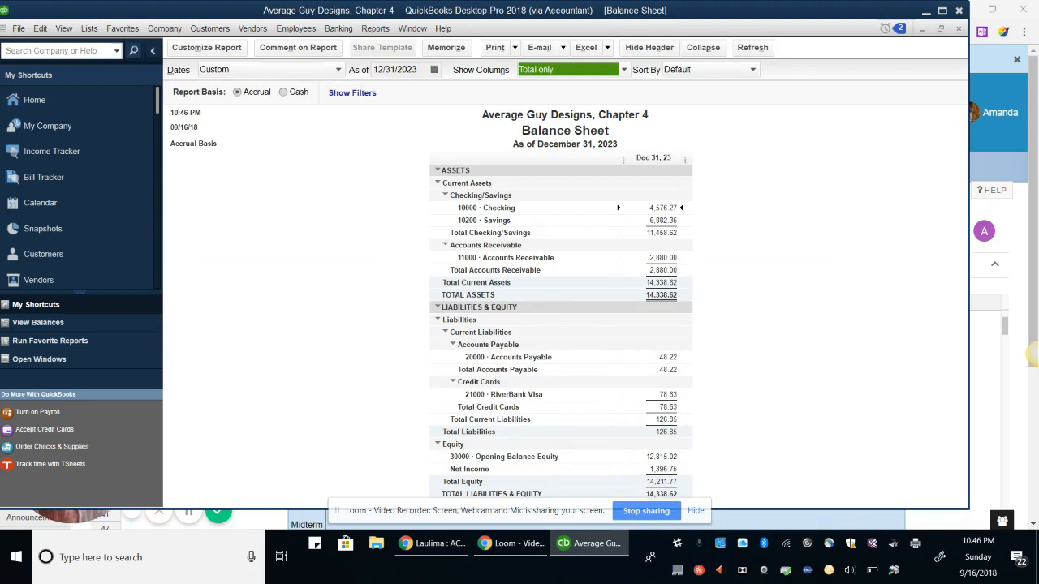
{"action": "left_click", "coordinate": [721, 317]}
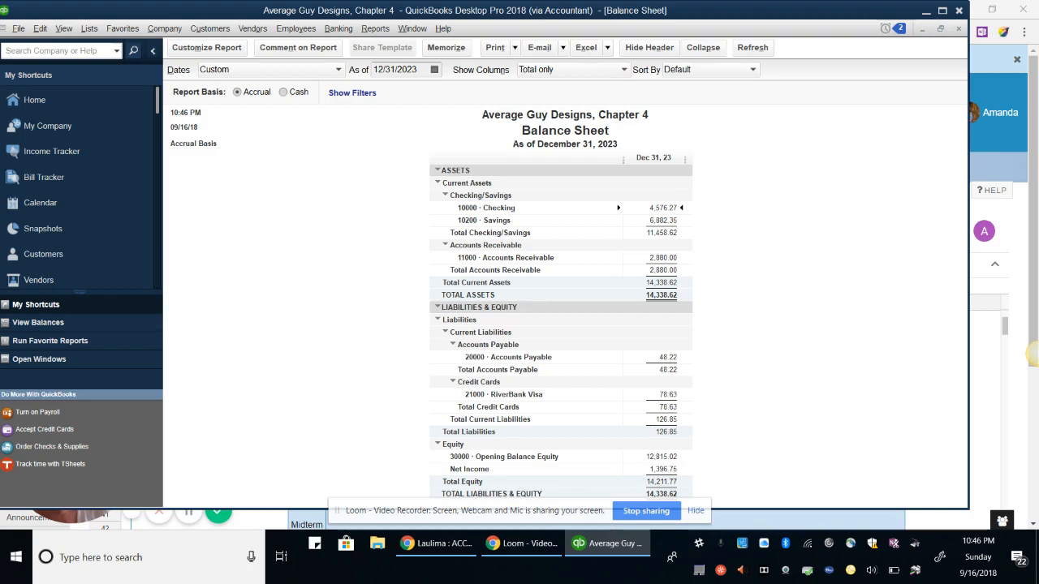
{"action": "left_click", "coordinate": [959, 10]}
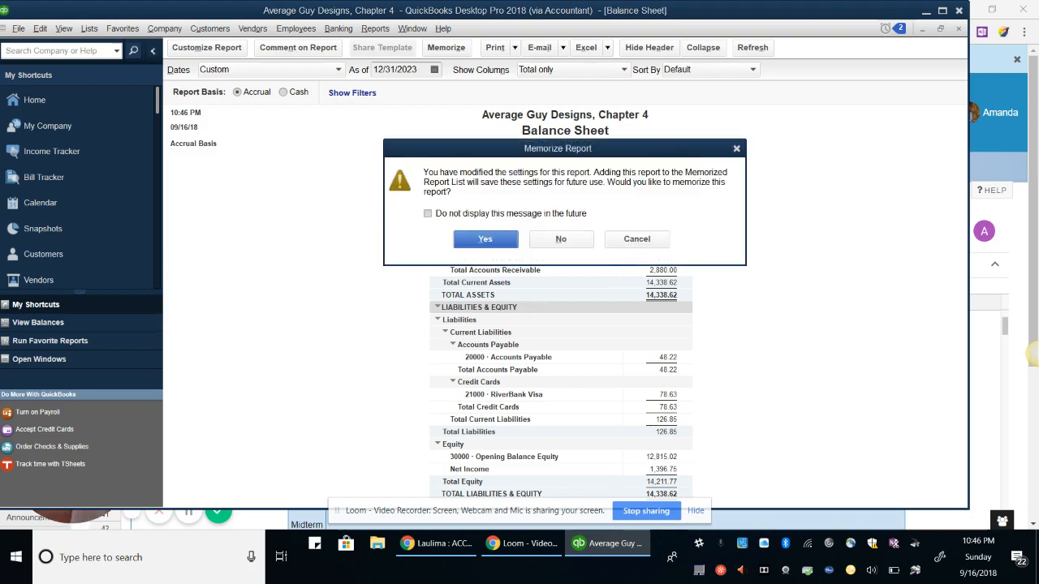
{"action": "left_click", "coordinate": [561, 239]}
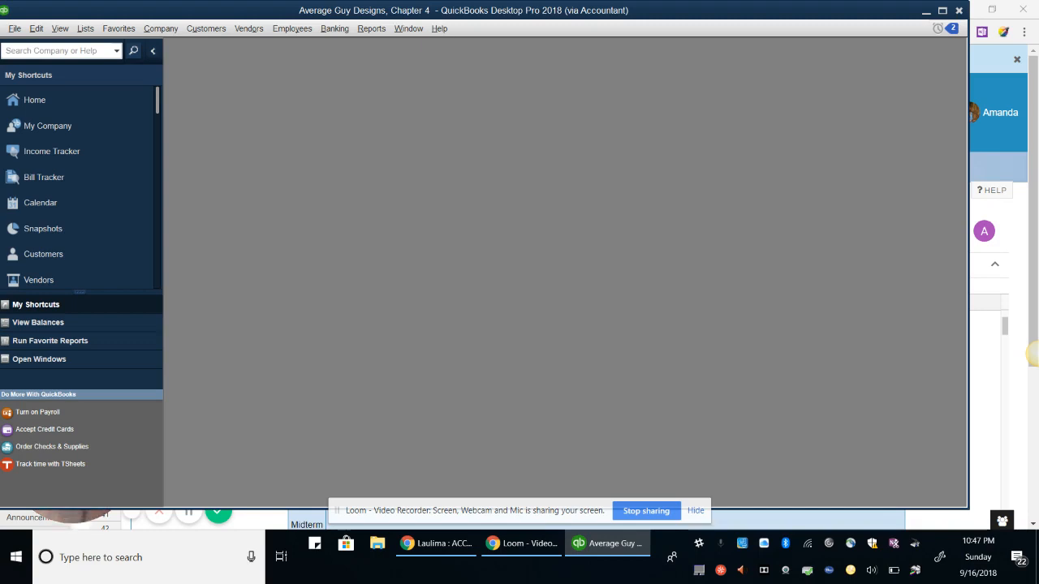
Open Reports > Company Snapshot, maximize it, and display the Add Content gallery
{"action": "left_click", "coordinate": [371, 28]}
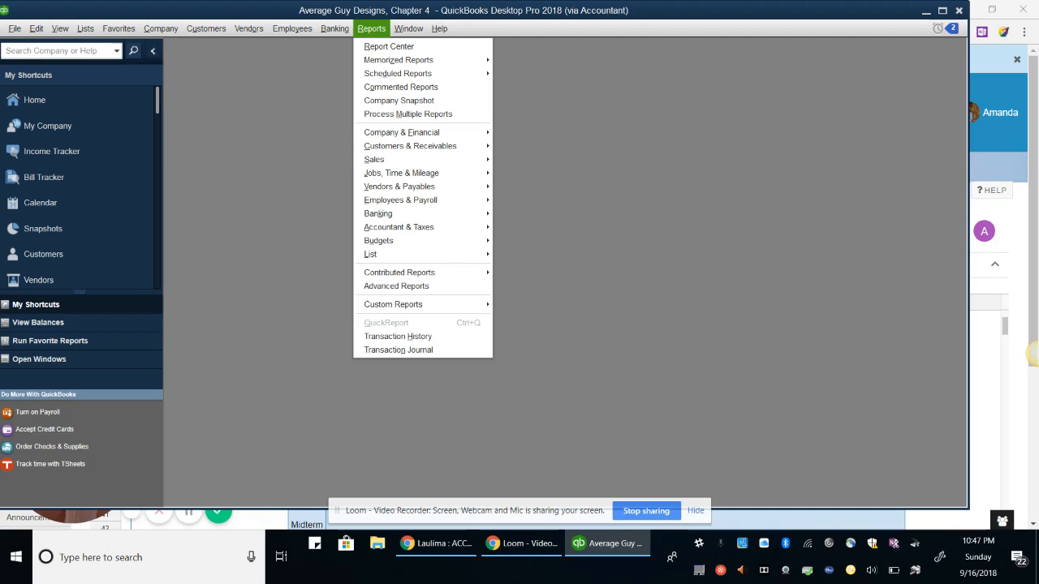
{"action": "left_click", "coordinate": [410, 101]}
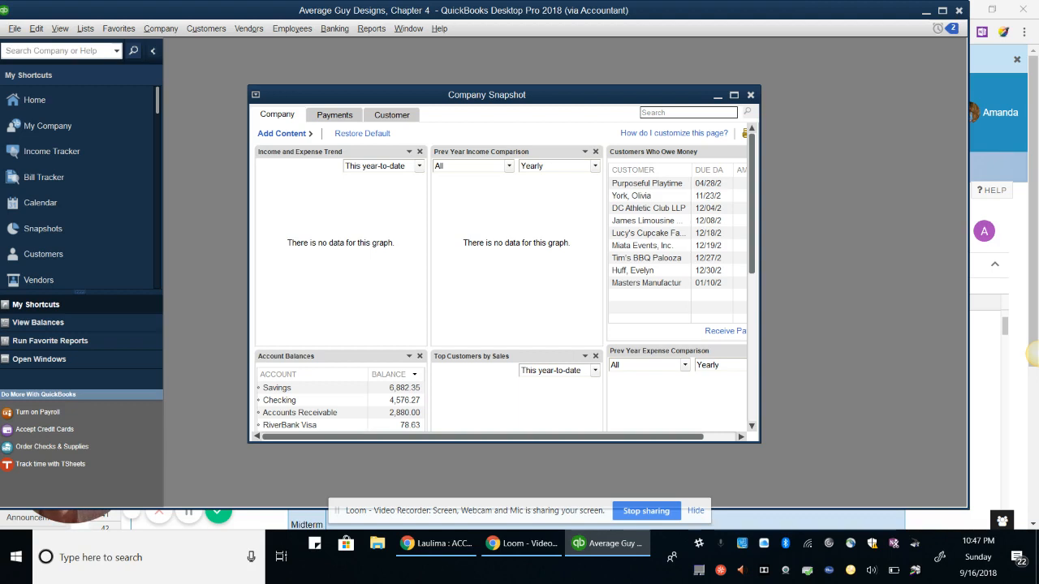
{"action": "left_click_drag", "start_coordinate": [760, 442], "coordinate": [827, 479]}
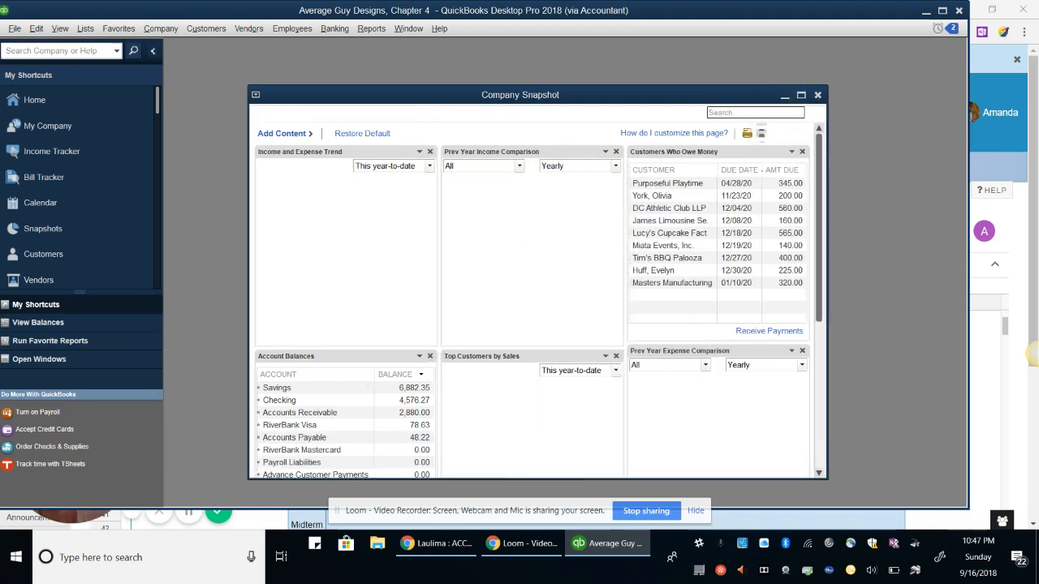
{"action": "left_click", "coordinate": [802, 95]}
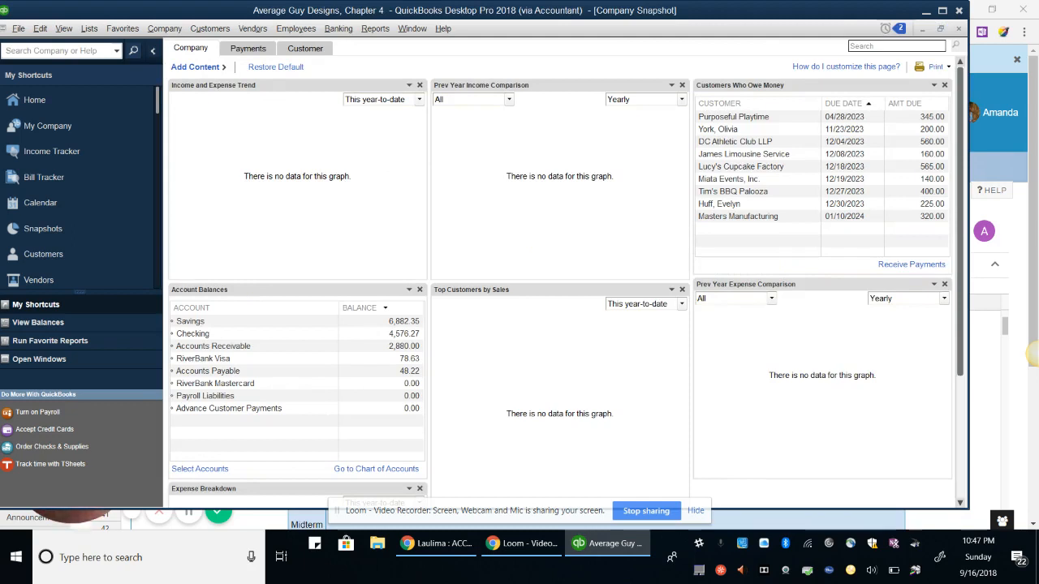
{"action": "left_click", "coordinate": [196, 66]}
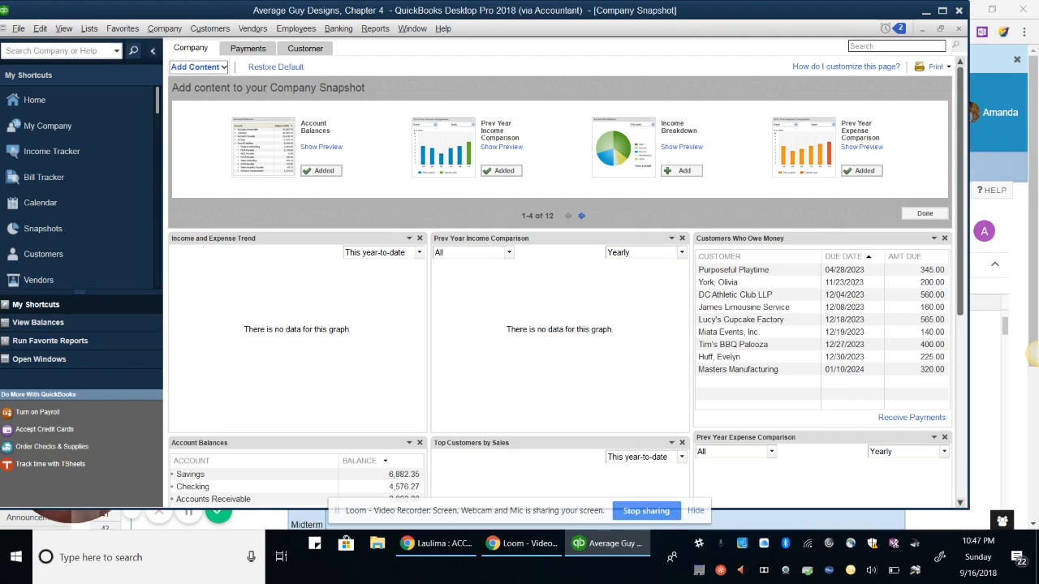
Page to the last content page, add the Reminders panel, and close the gallery
{"action": "left_click", "coordinate": [581, 216]}
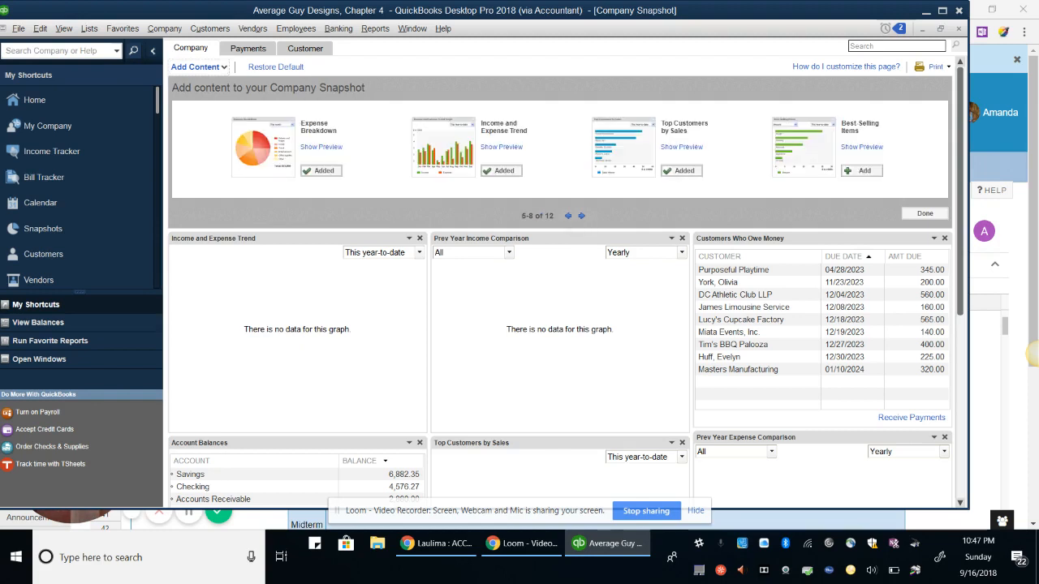
{"action": "left_click", "coordinate": [582, 216]}
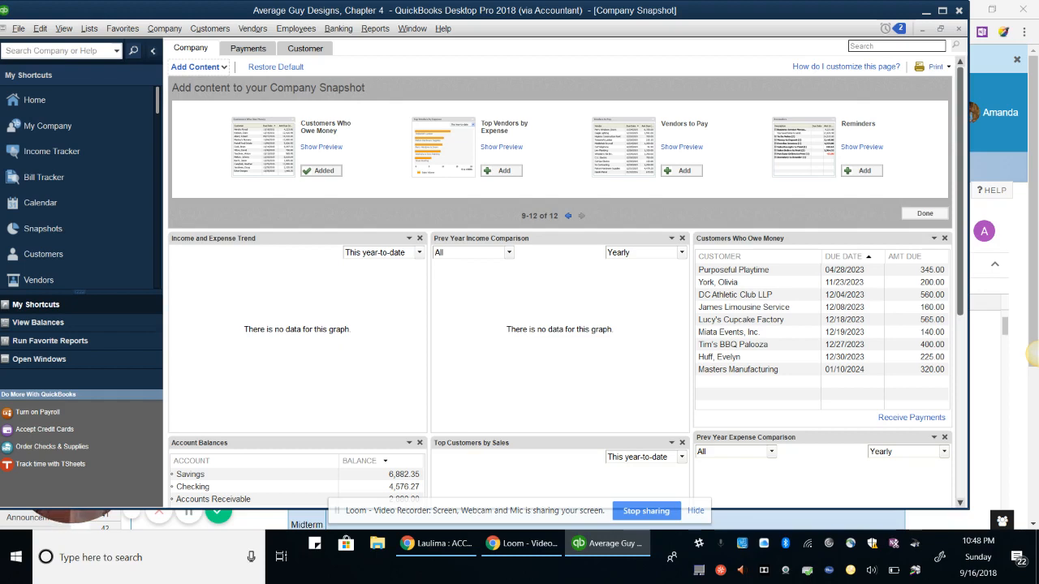
{"action": "left_click", "coordinate": [861, 171]}
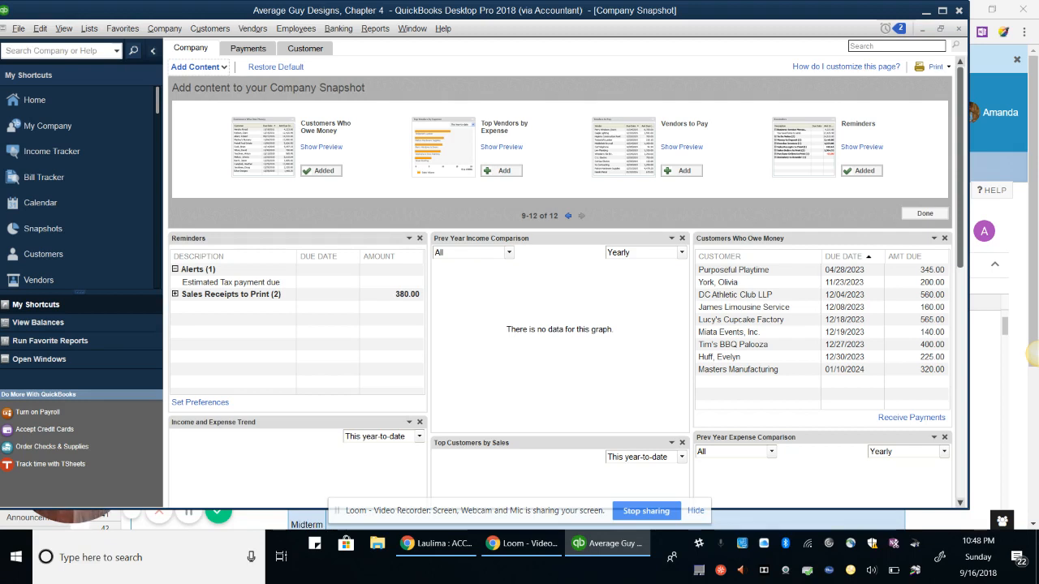
{"action": "left_click", "coordinate": [925, 213]}
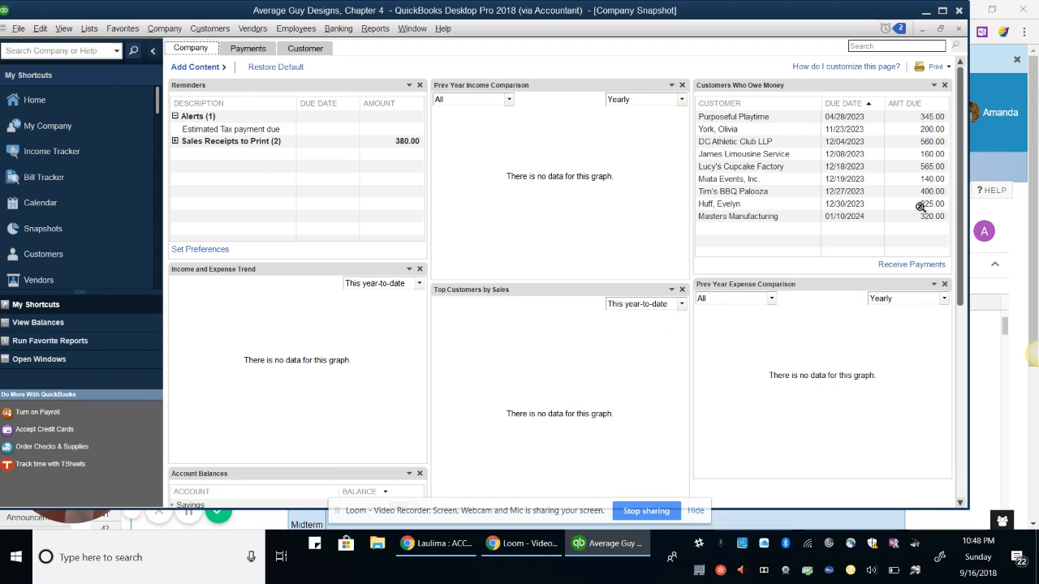
Delete the Income and Expense Trend panel, confirm Restore Default, and close the snapshot
{"action": "left_click", "coordinate": [420, 270]}
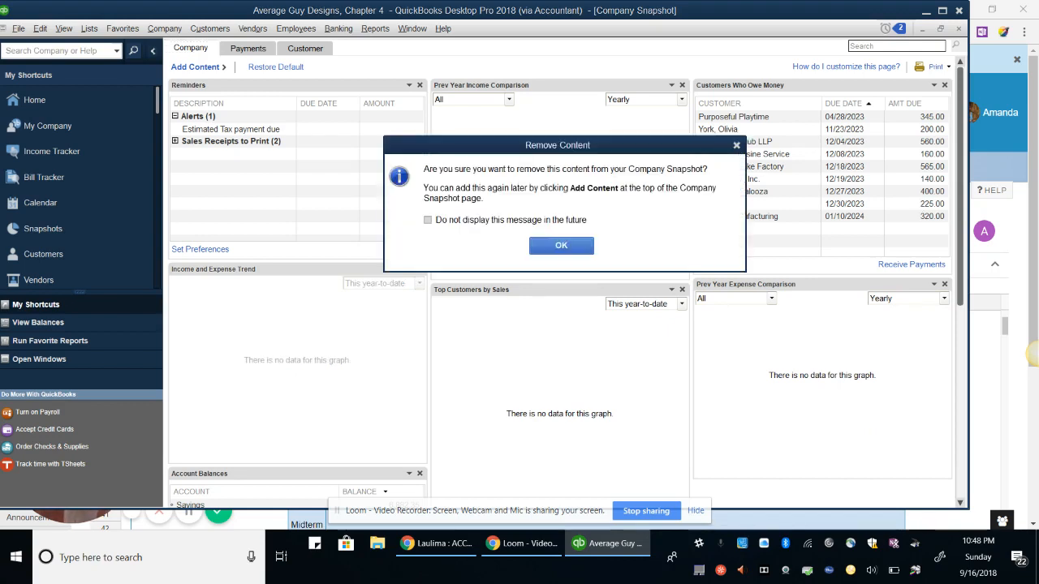
{"action": "key", "text": "Return"}
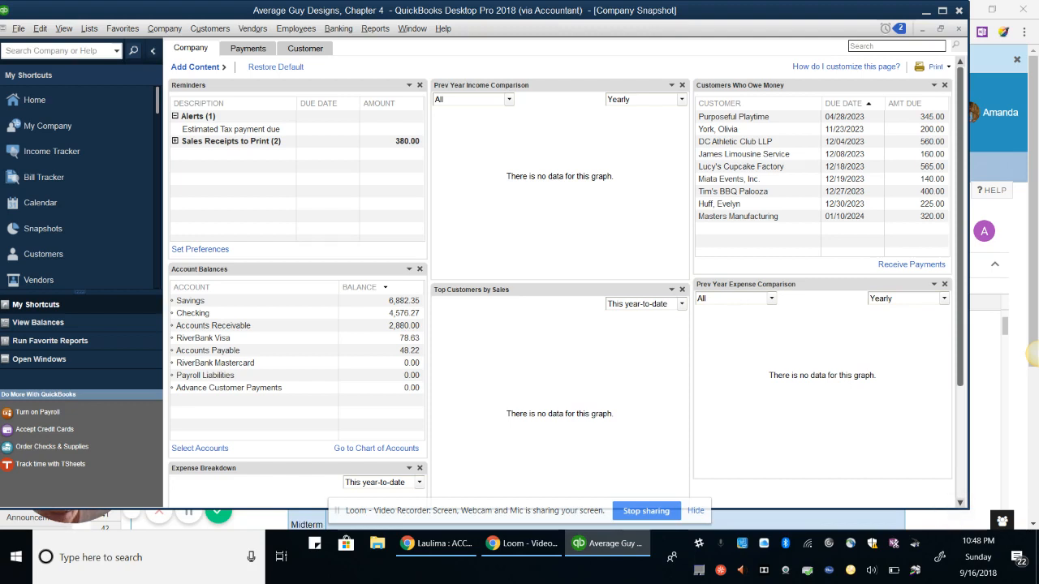
{"action": "left_click", "coordinate": [276, 67]}
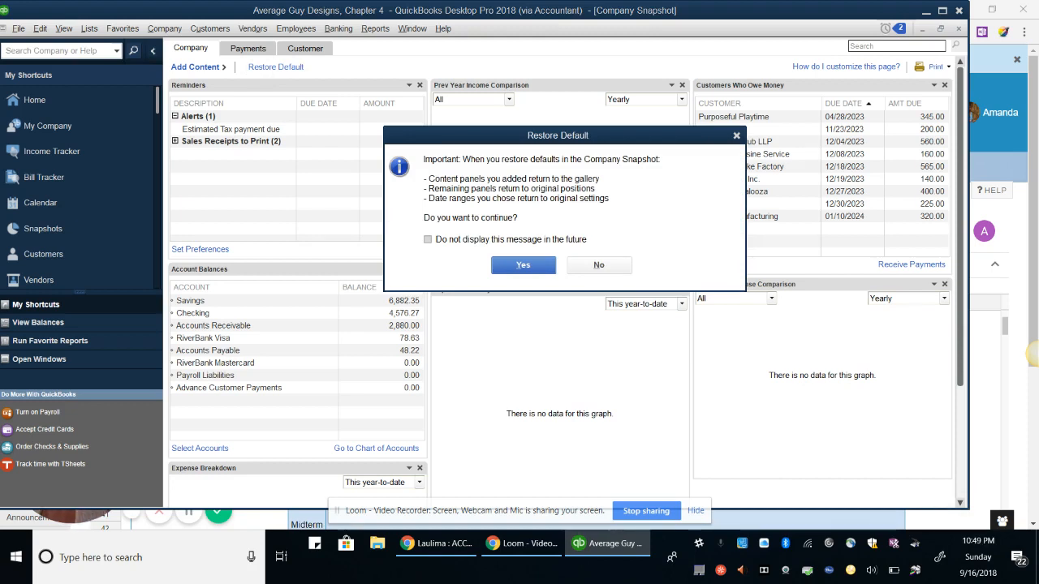
{"action": "key", "text": "Return"}
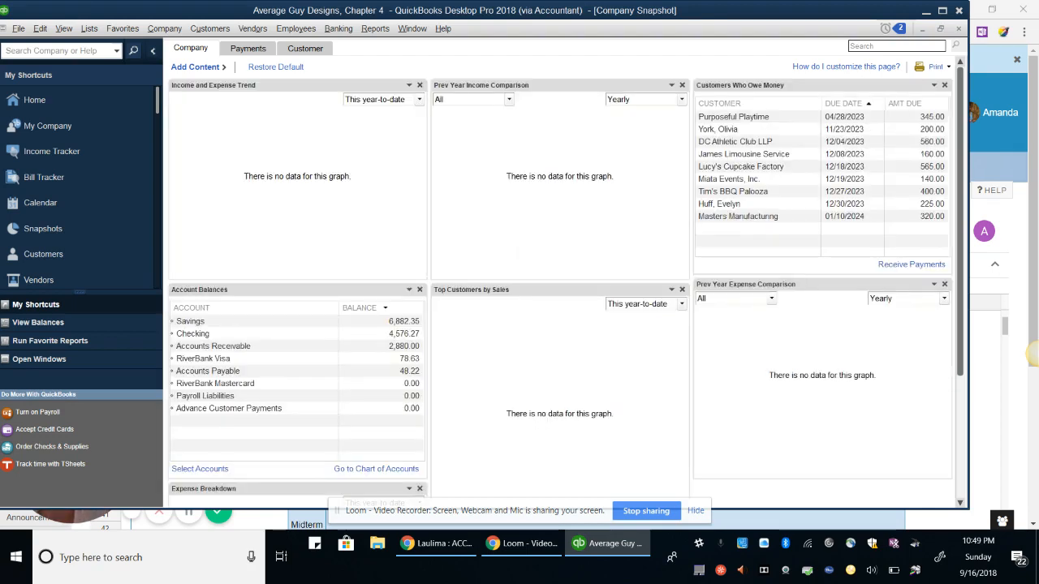
{"action": "key", "text": "Escape"}
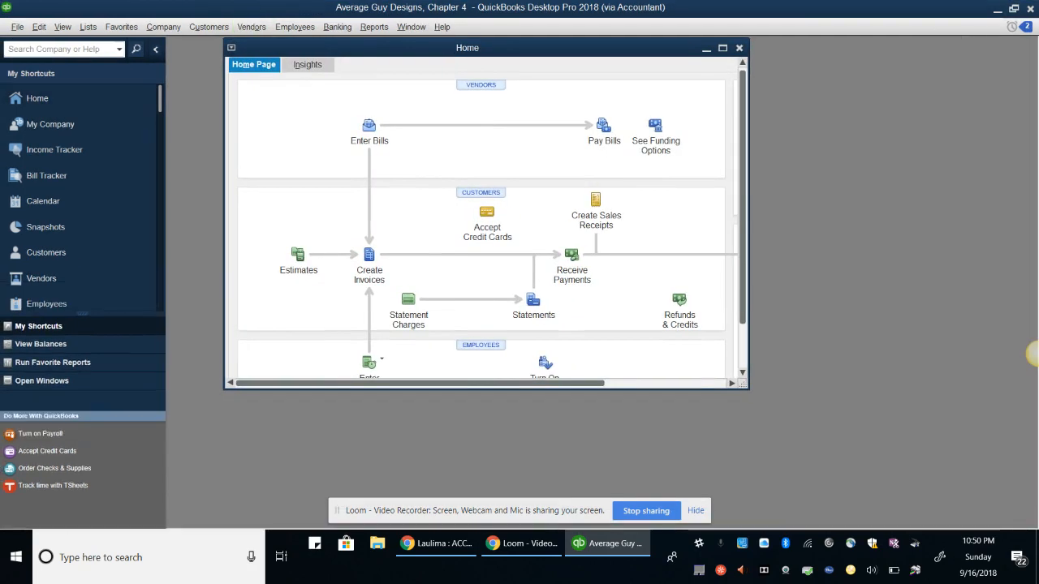
In Enter Bills, step back four bills to Graphic Supply Shoppe's 12/03/2023 bill and open its attachments
{"action": "left_click", "coordinate": [251, 27]}
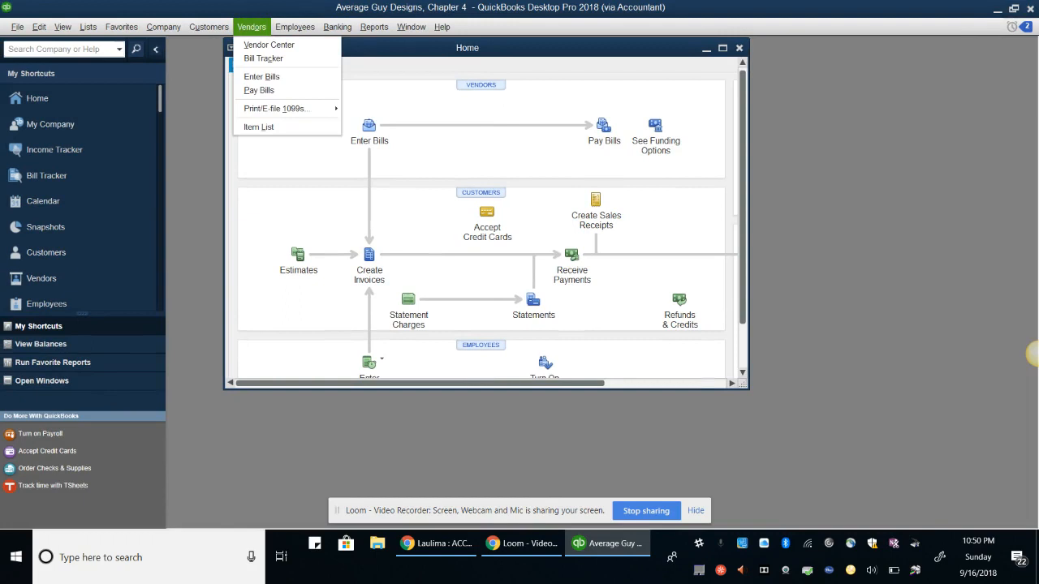
{"action": "key", "text": "Escape"}
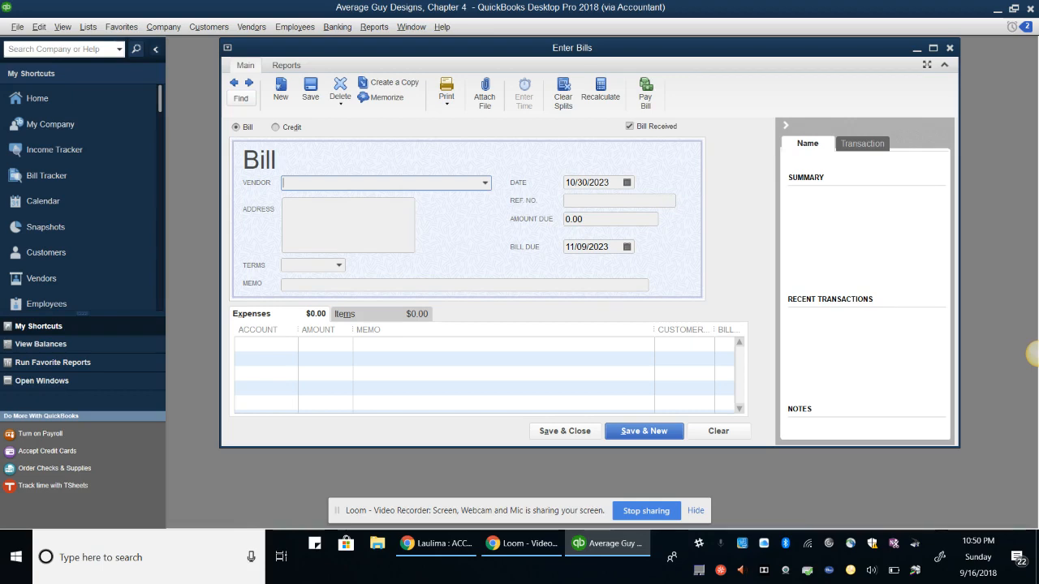
{"action": "left_click", "coordinate": [233, 82]}
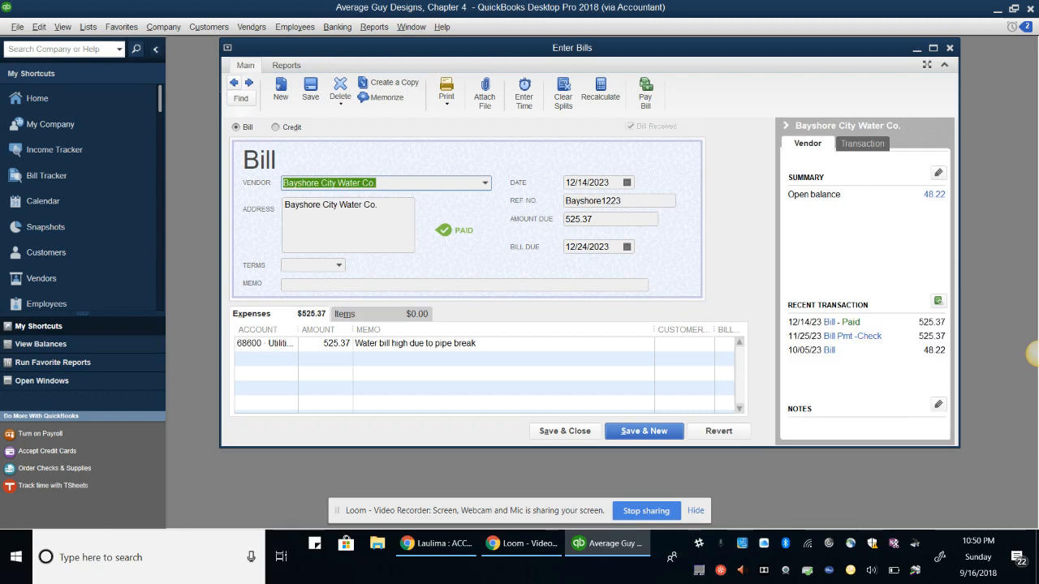
{"action": "left_click", "coordinate": [234, 82]}
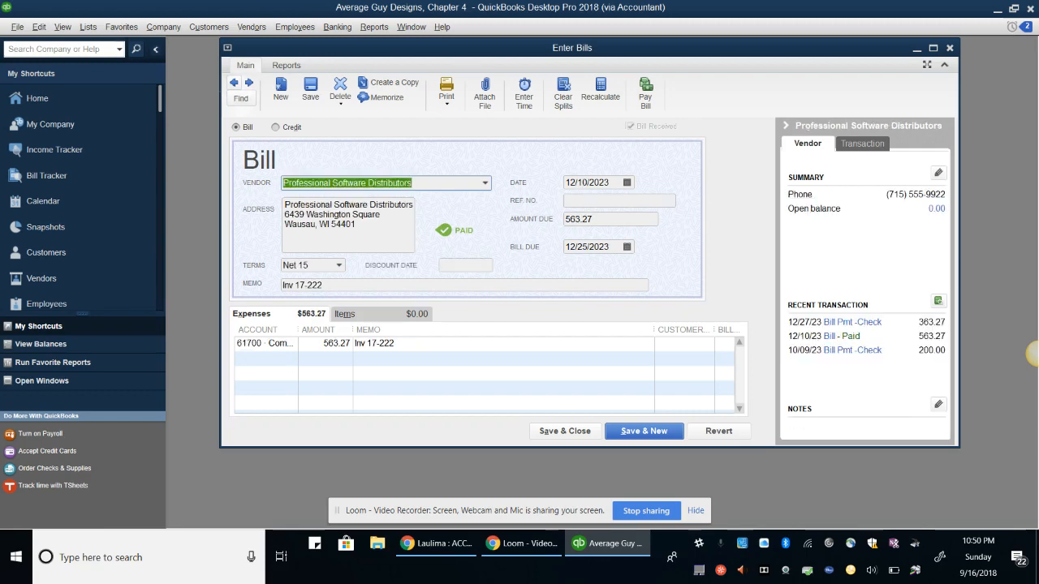
{"action": "left_click", "coordinate": [234, 83]}
{"action": "left_click", "coordinate": [234, 83]}
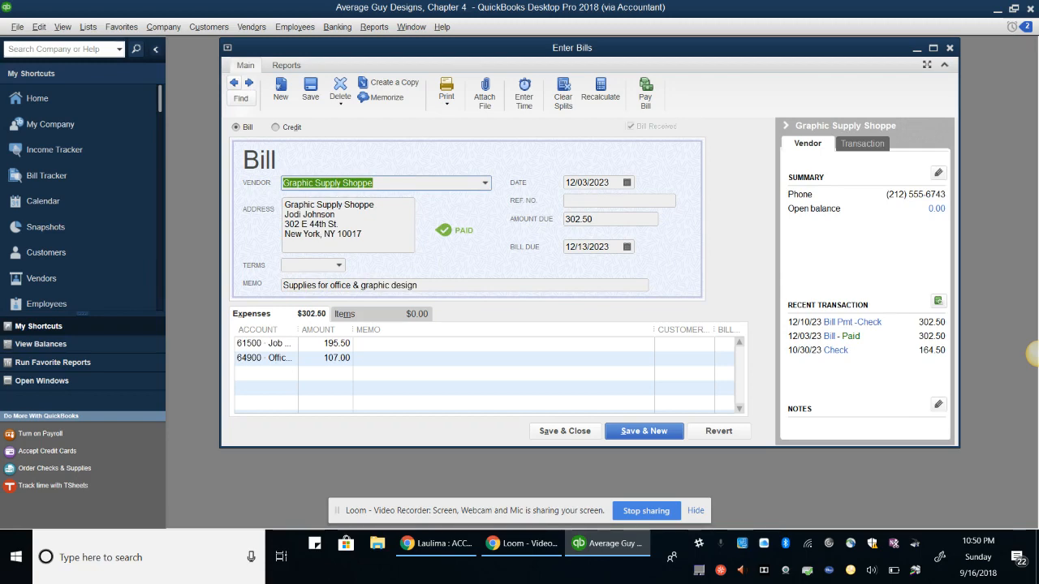
{"action": "left_click", "coordinate": [485, 92]}
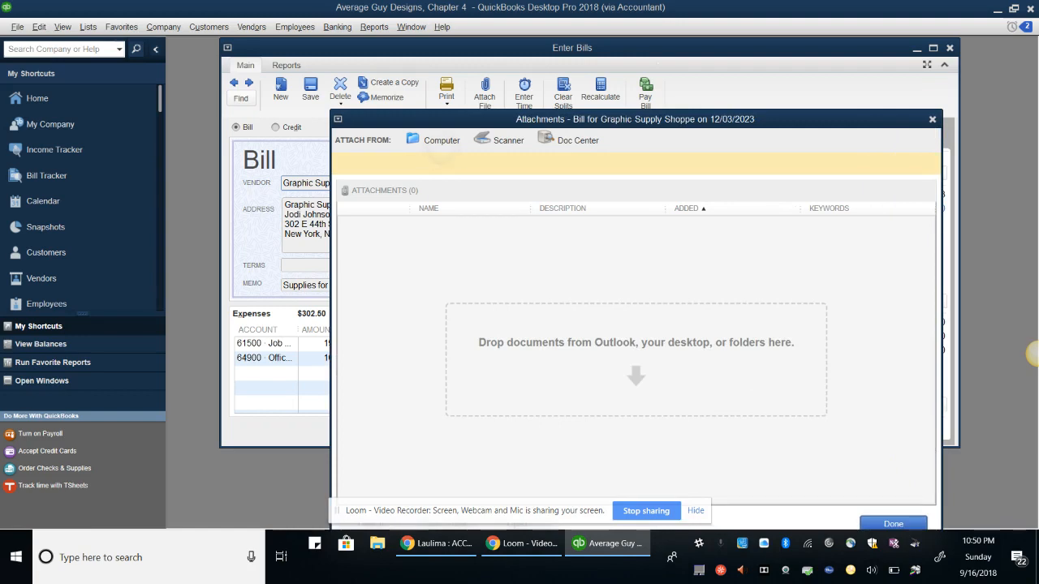
Attach 'Graphic Supply Shoppe Receipt' from Desktop > QB Ch#4, then save and close the bill
{"action": "left_click", "coordinate": [441, 141]}
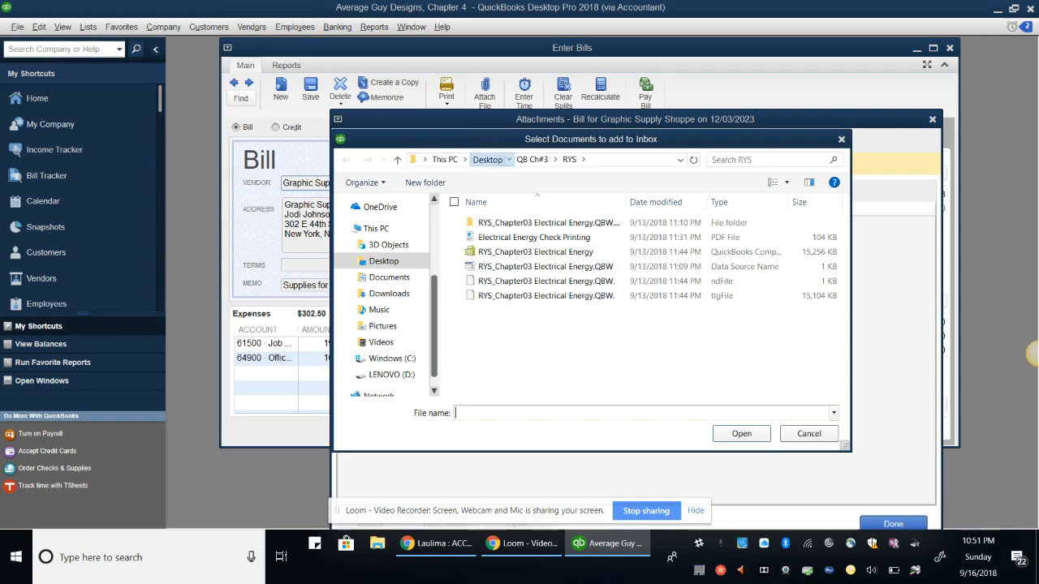
{"action": "left_click", "coordinate": [487, 159]}
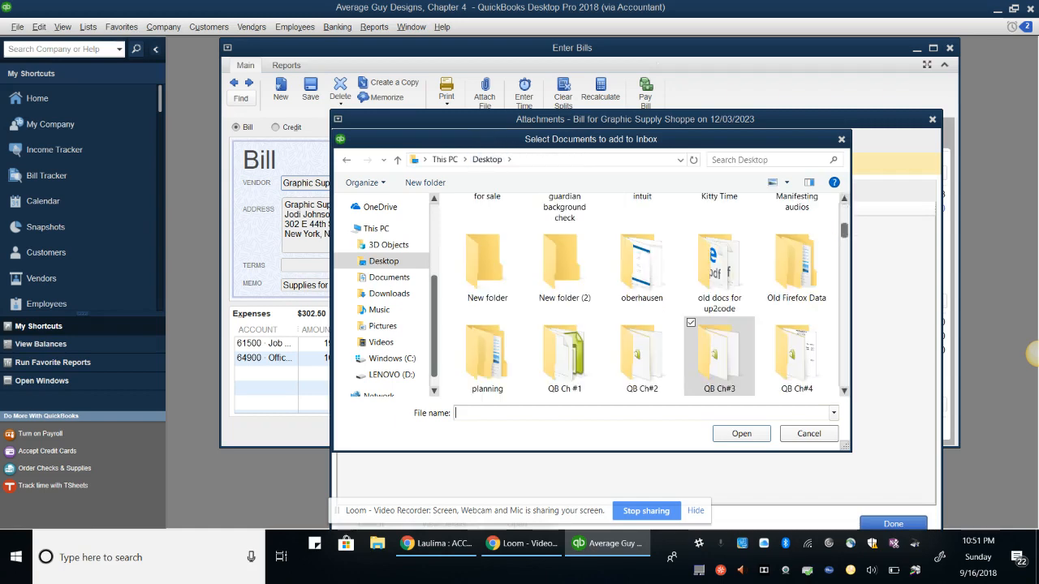
{"action": "double_click", "coordinate": [797, 358]}
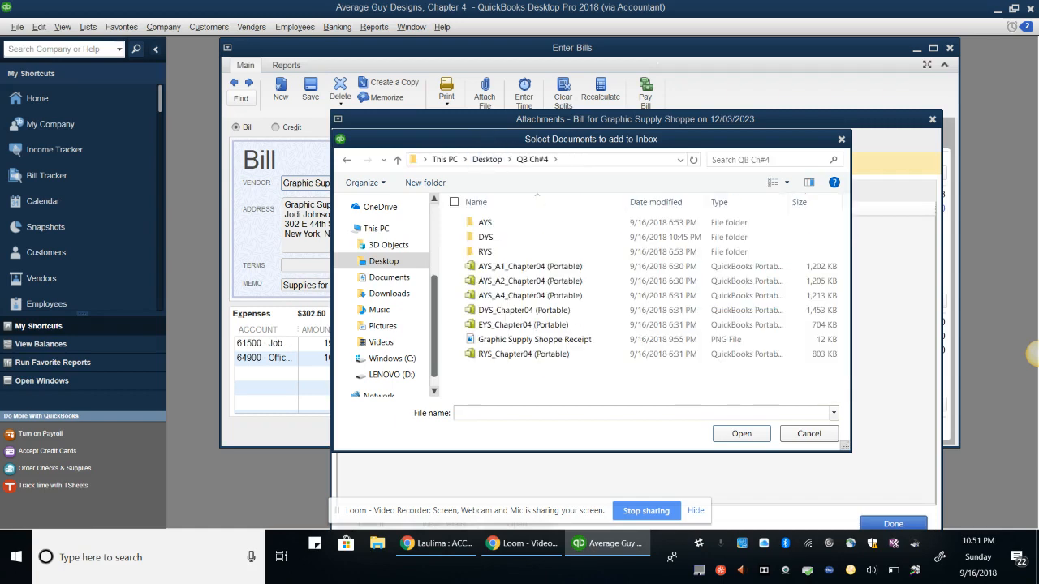
{"action": "left_click", "coordinate": [527, 354]}
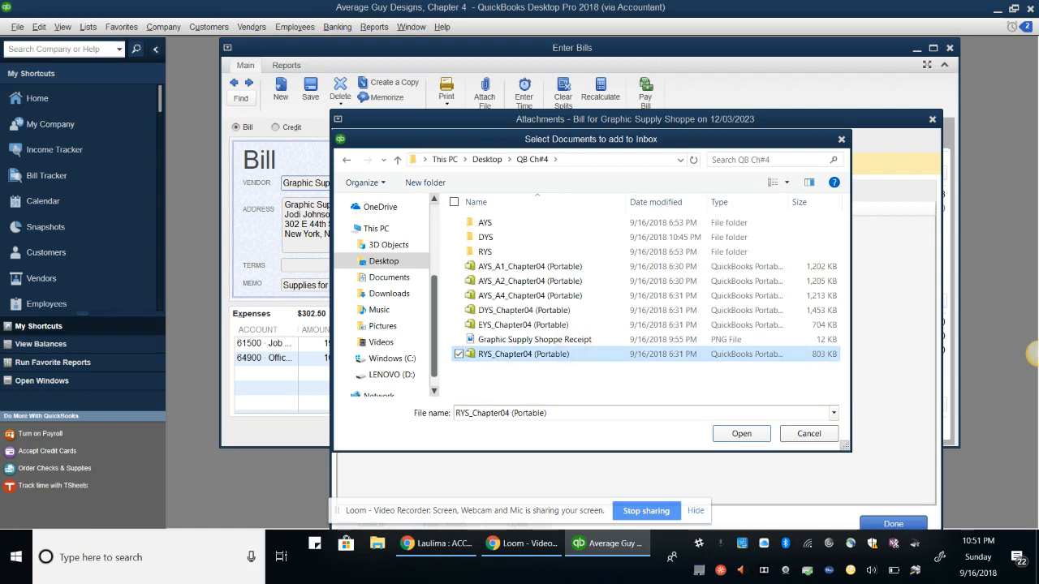
{"action": "left_click", "coordinate": [537, 340]}
{"action": "left_click", "coordinate": [735, 433]}
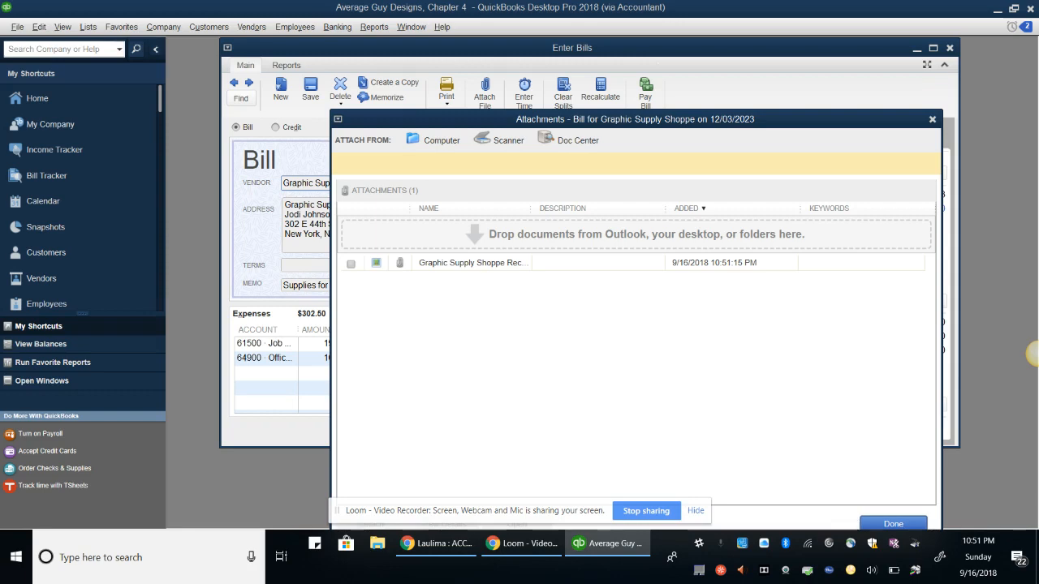
{"action": "left_click", "coordinate": [893, 523]}
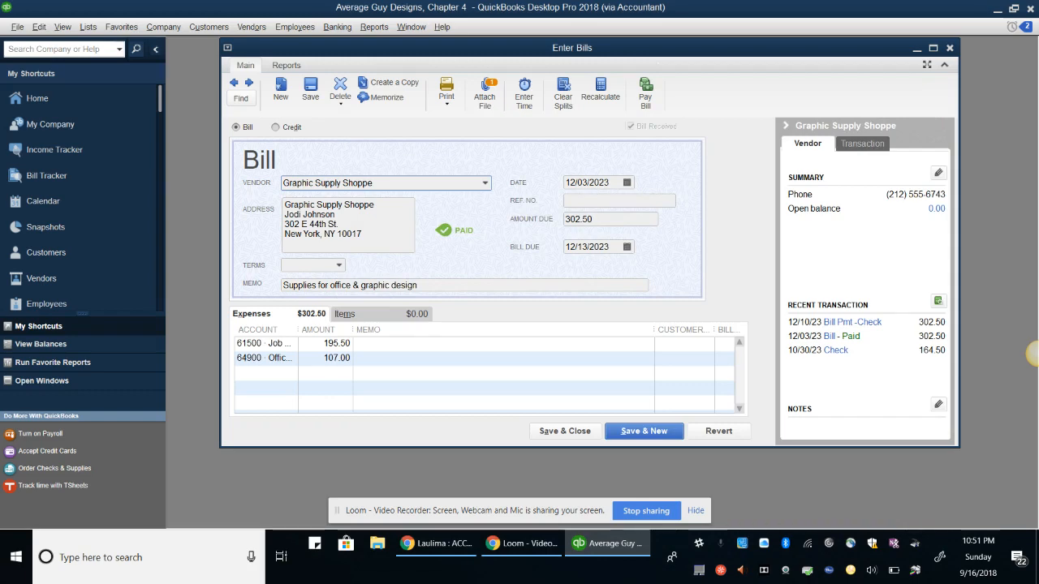
{"action": "key", "text": "alt+a"}
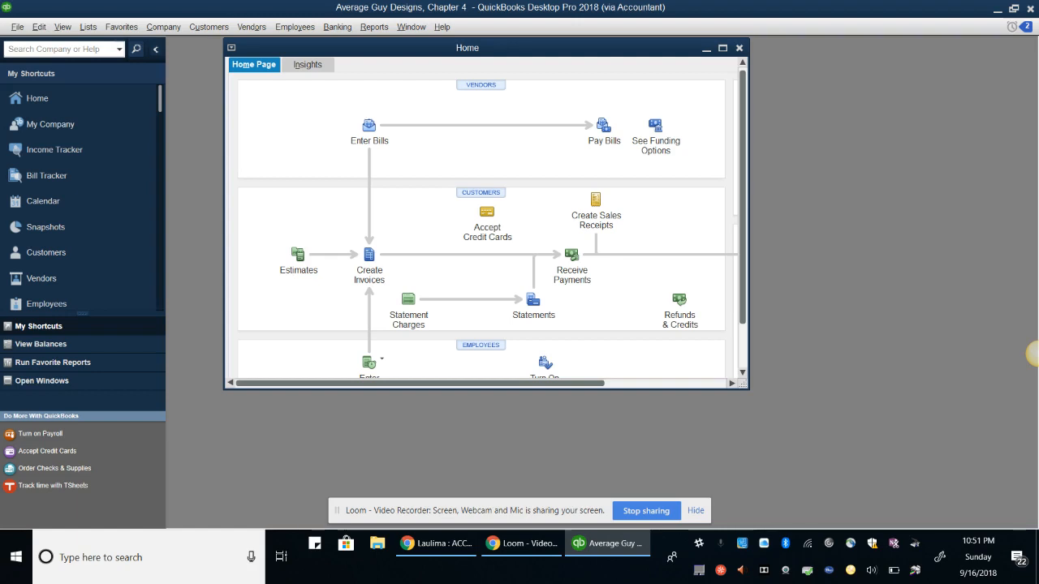
Switch to the Chrome window showing the Laulima ACC252 schedule spreadsheet
{"action": "key", "text": "alt+Tab"}
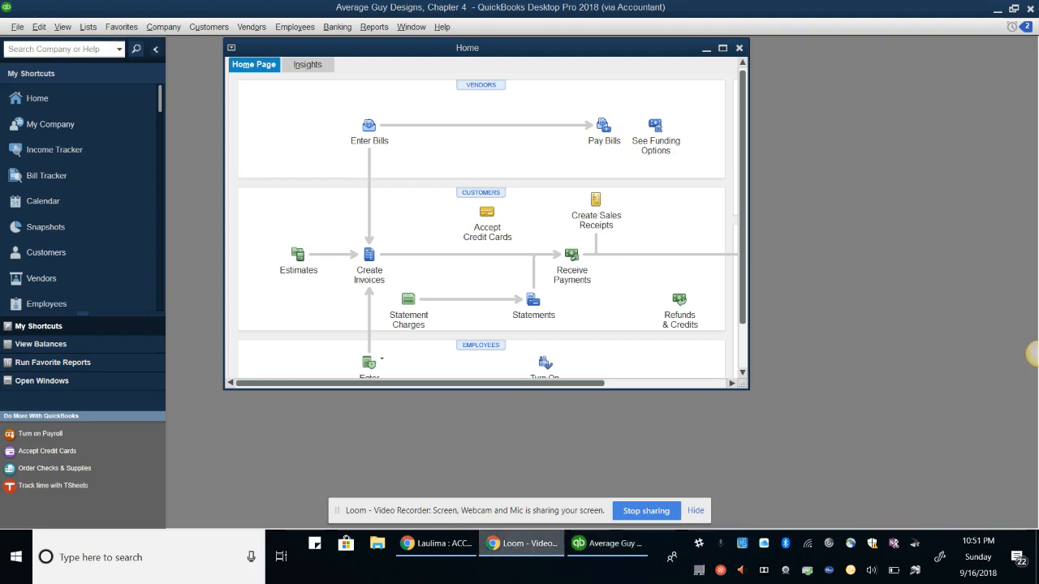
{"action": "key", "text": "alt+Tab"}
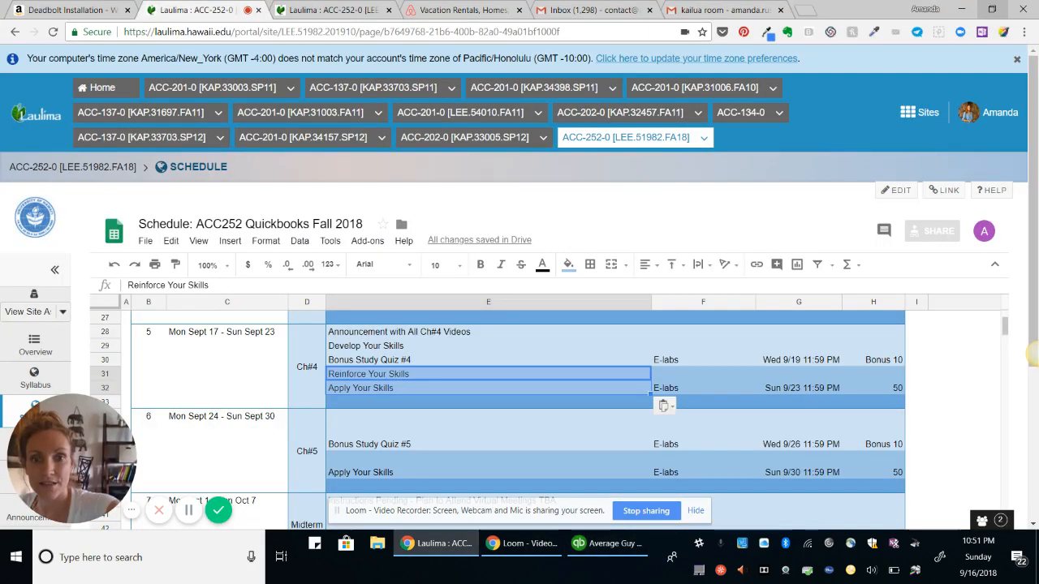